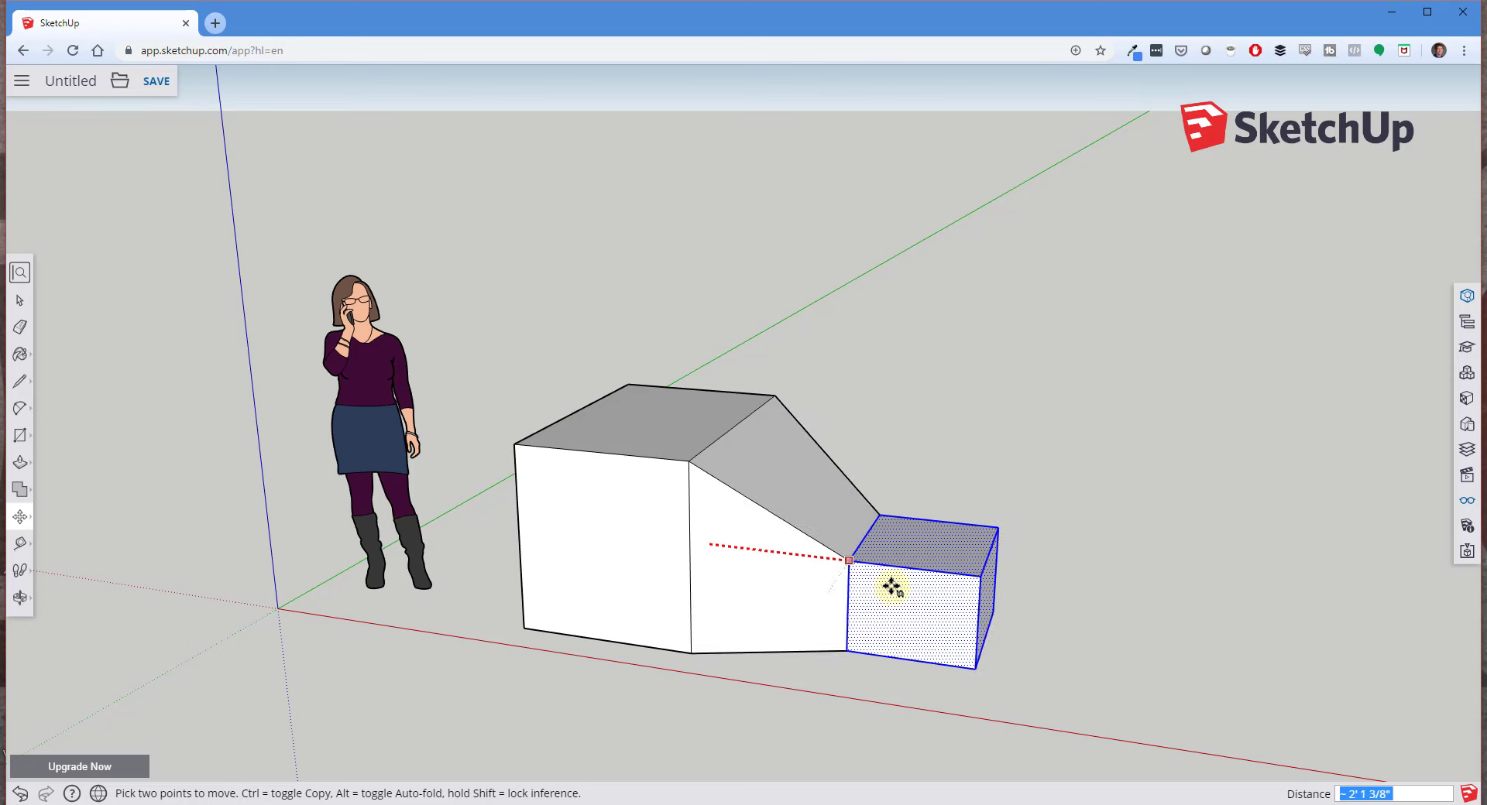
Cancel the small box's move and turn the large box and the small box into two separate groups.
key(space)
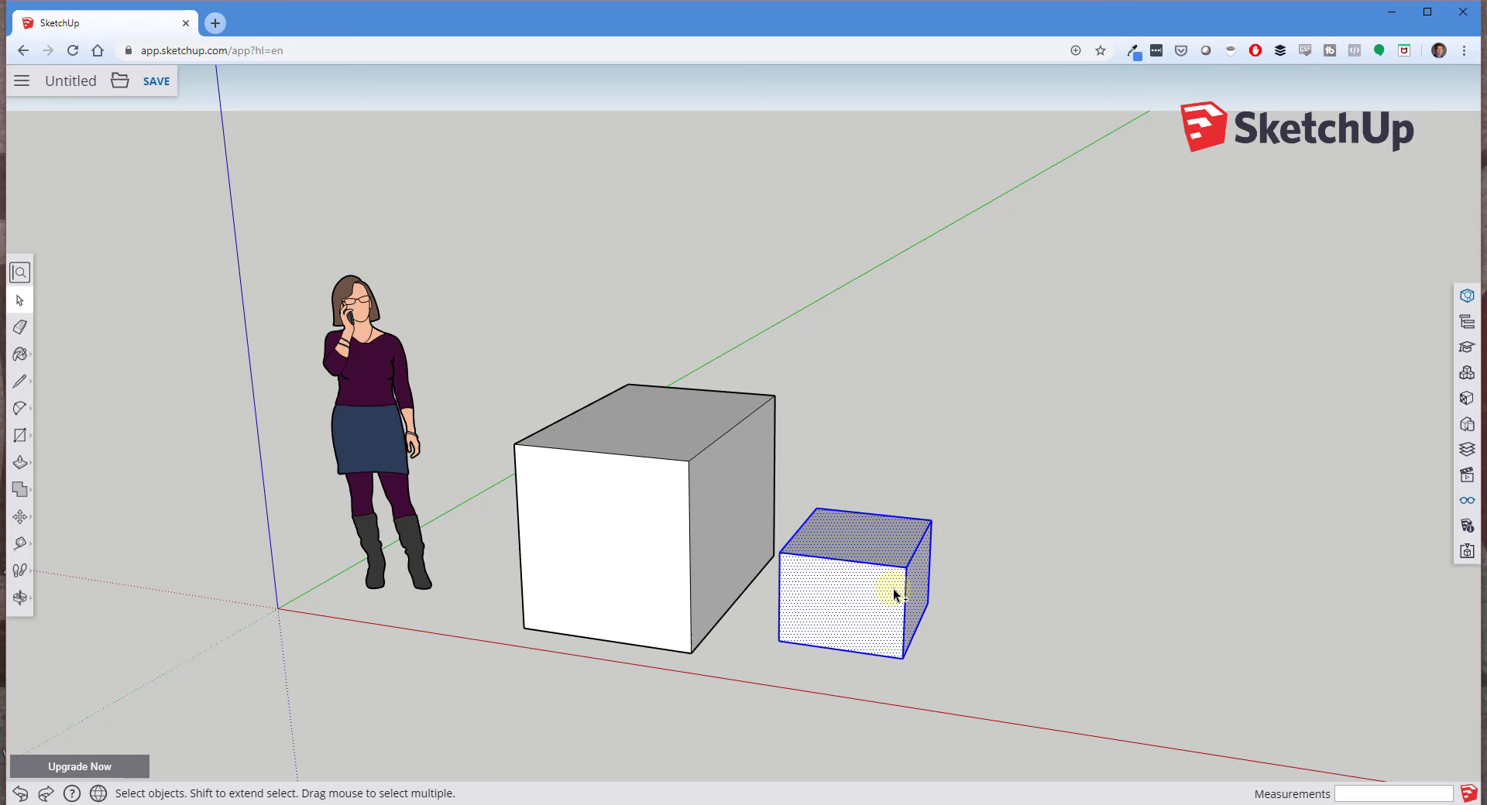
middle_drag(830, 577, 869, 564)
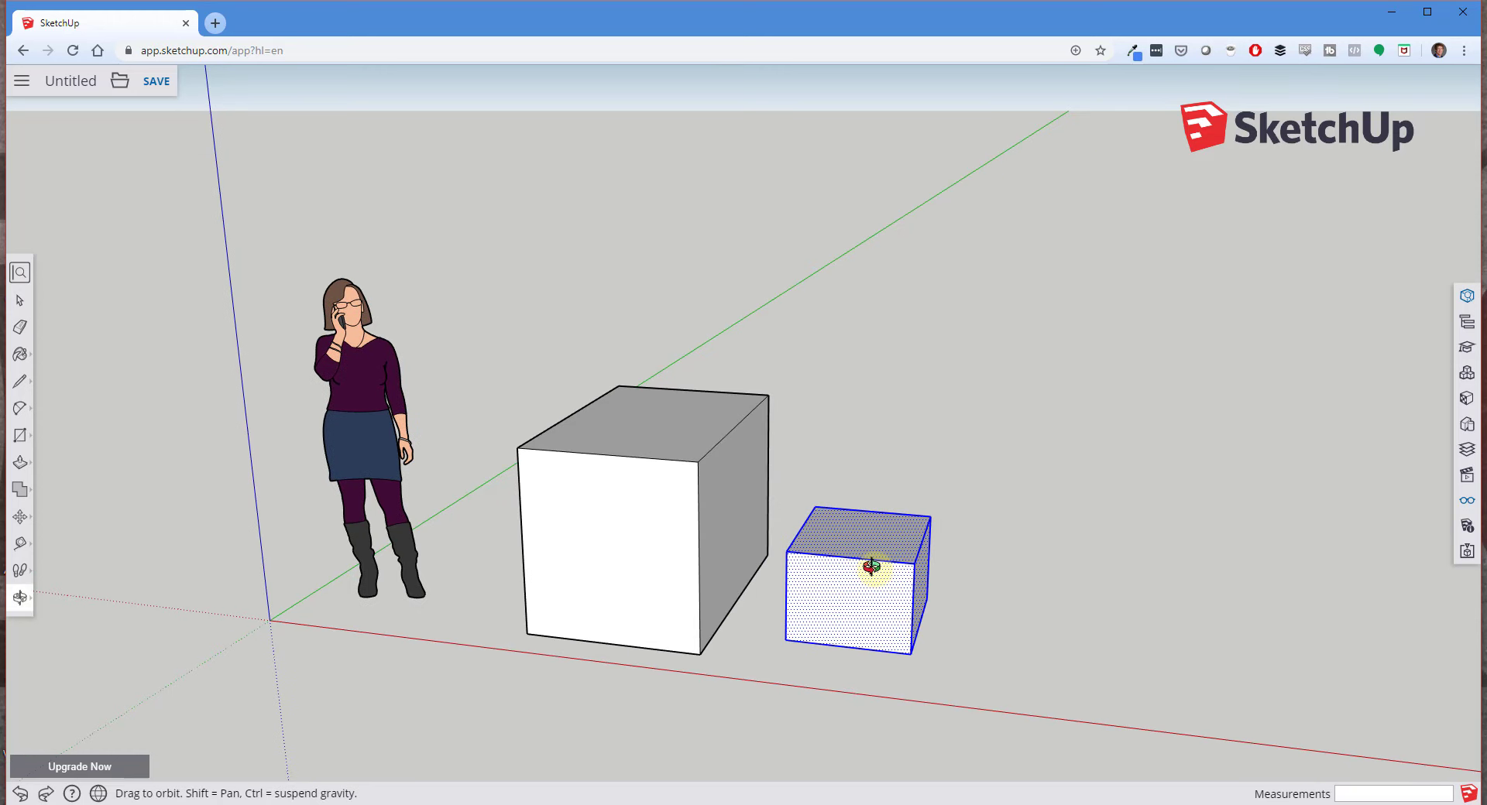
triple_click(676, 420)
right_click(676, 420)
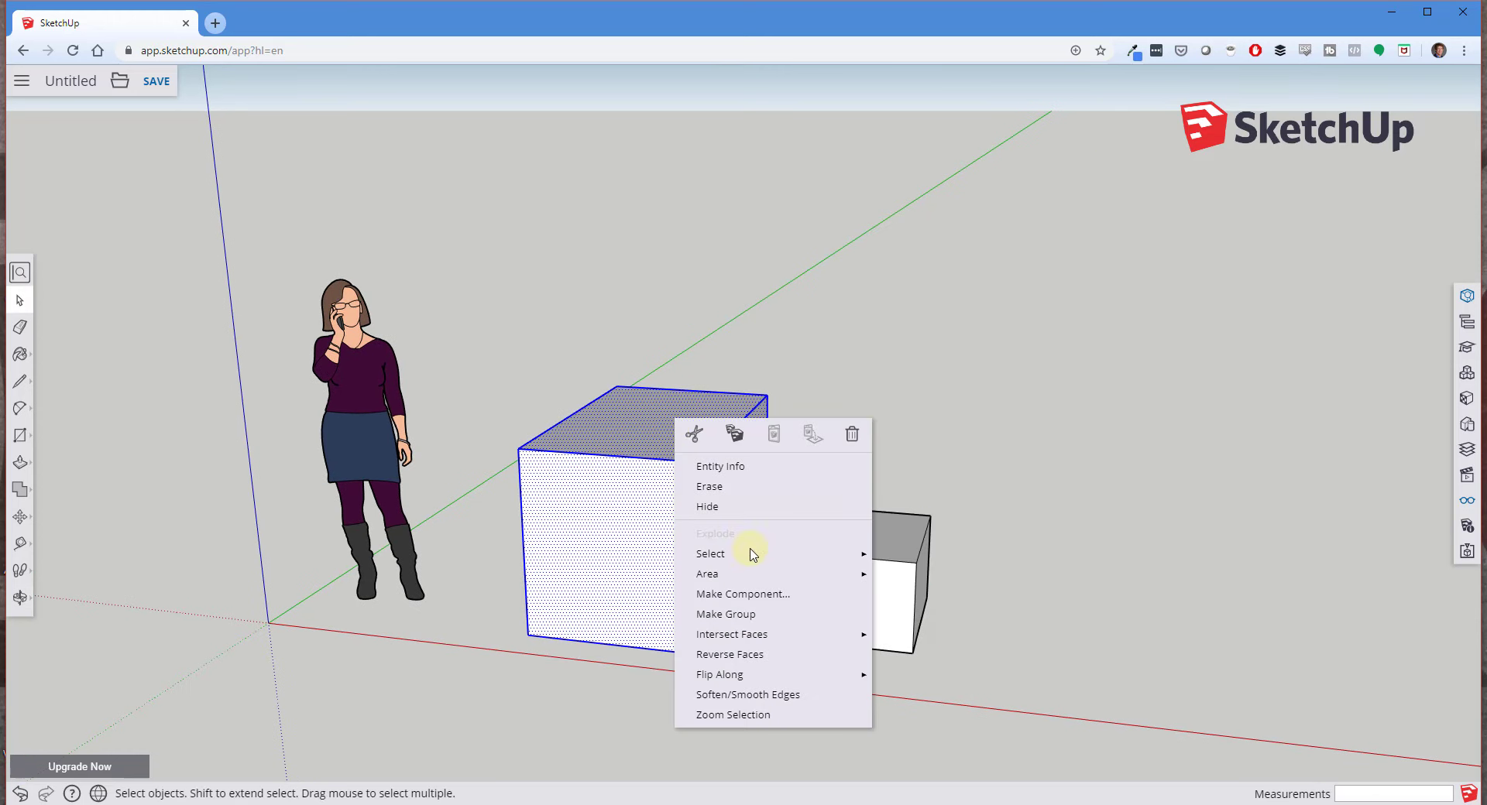
click(741, 619)
drag(753, 469, 968, 679)
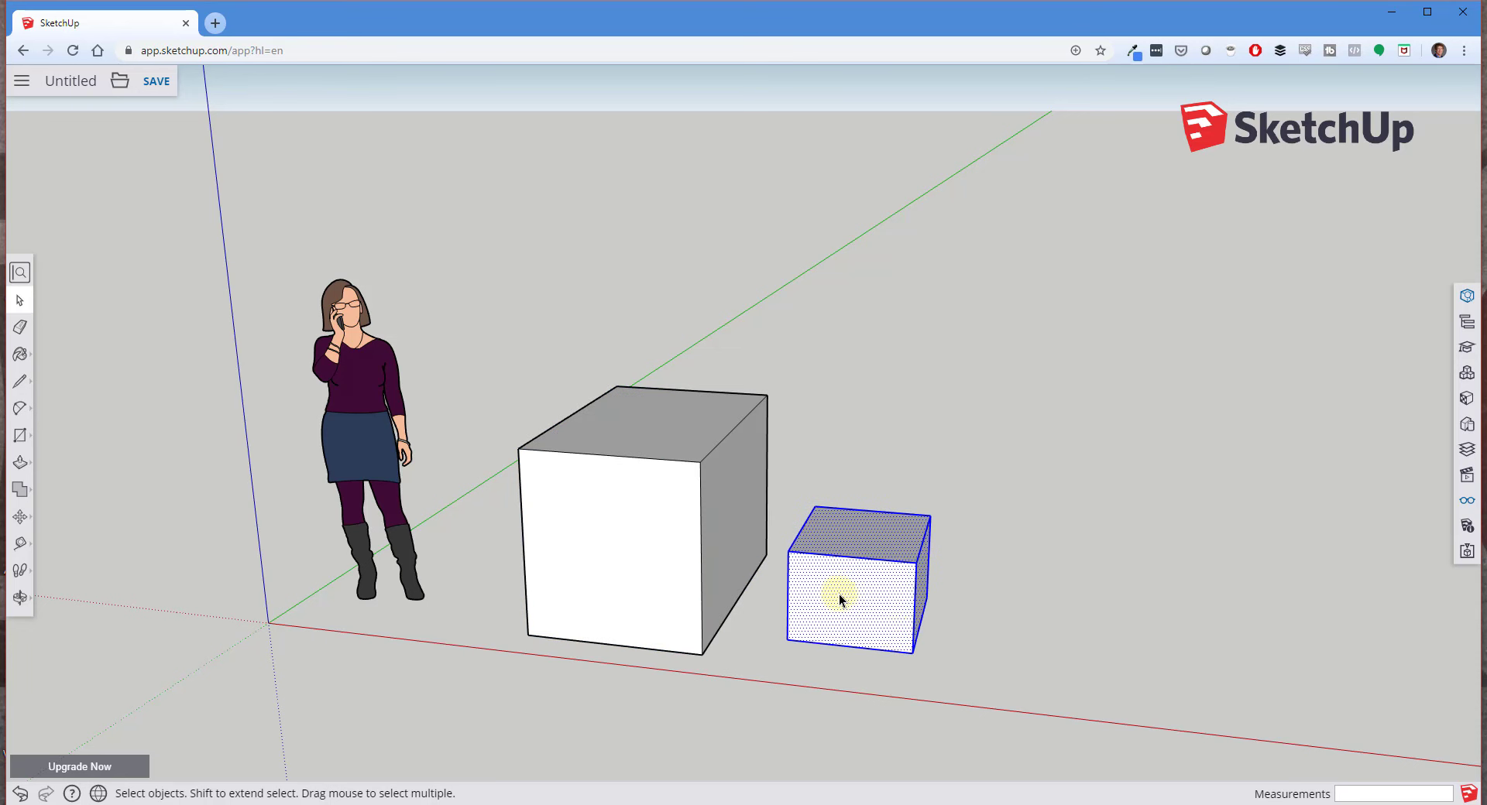
right_click(839, 593)
click(921, 485)
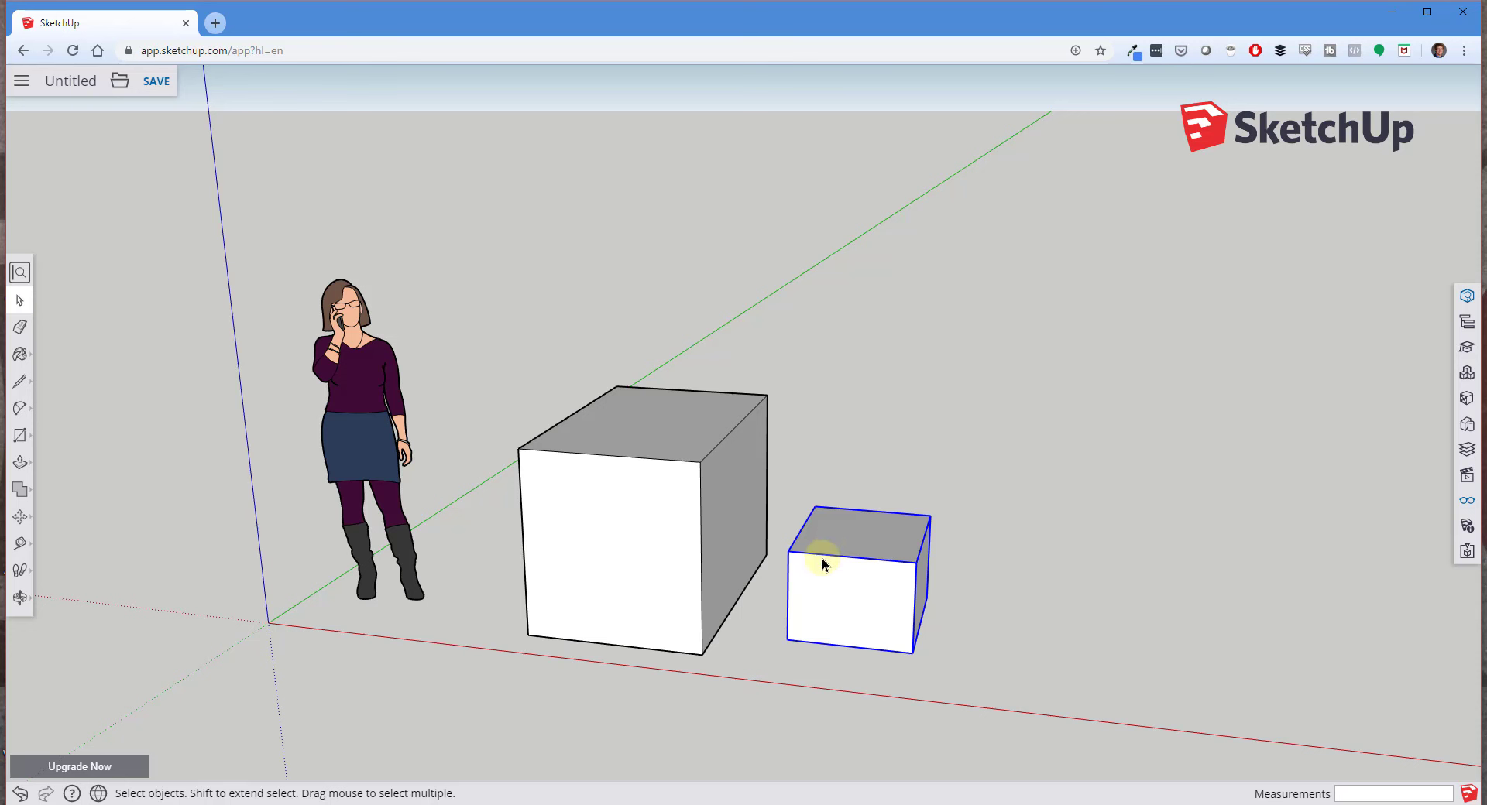
Move the grouped small box about 9 1/4" by its lower front corner toward the large box.
key(m)
drag(787, 640, 753, 658)
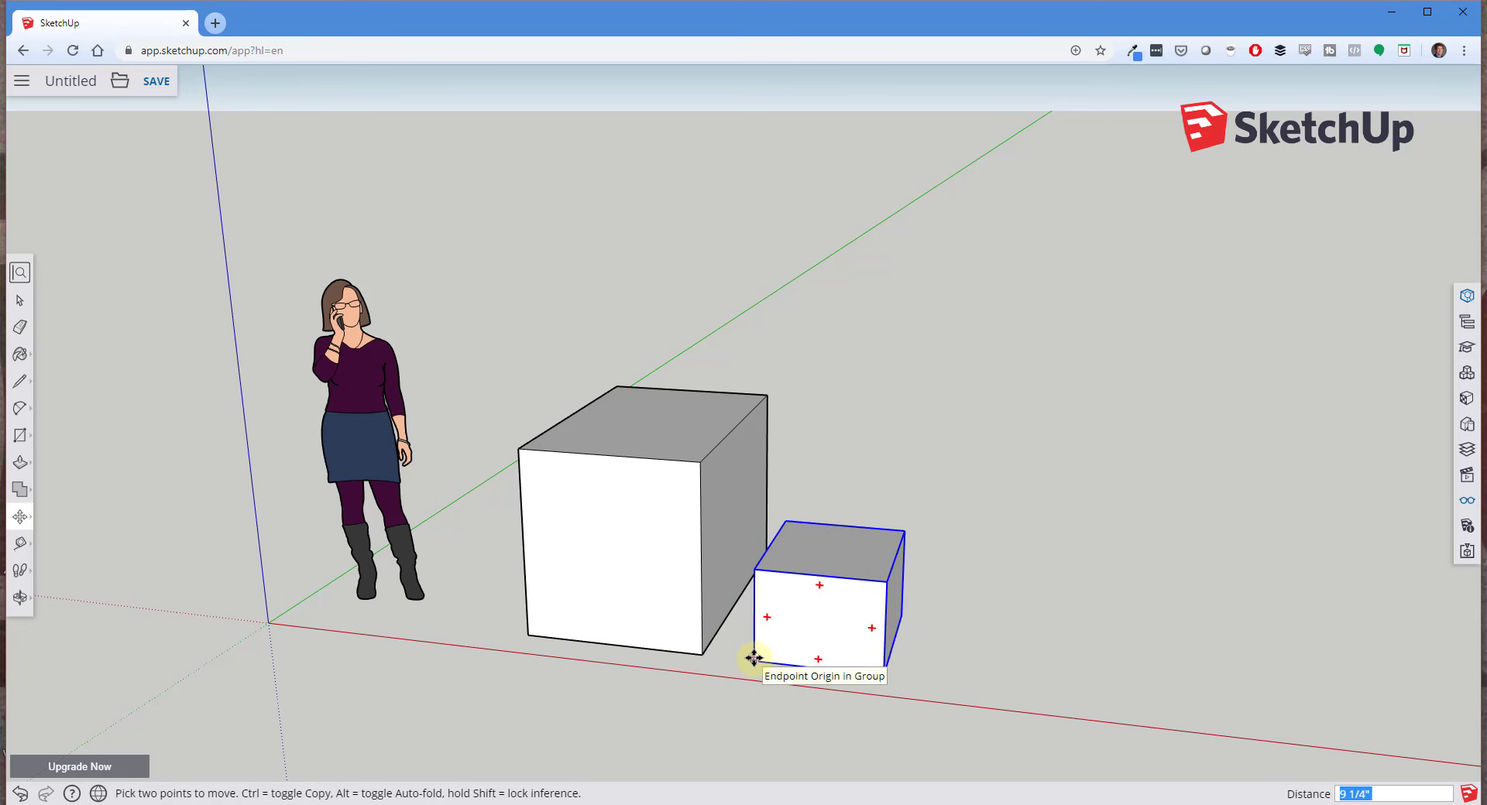
click(753, 657)
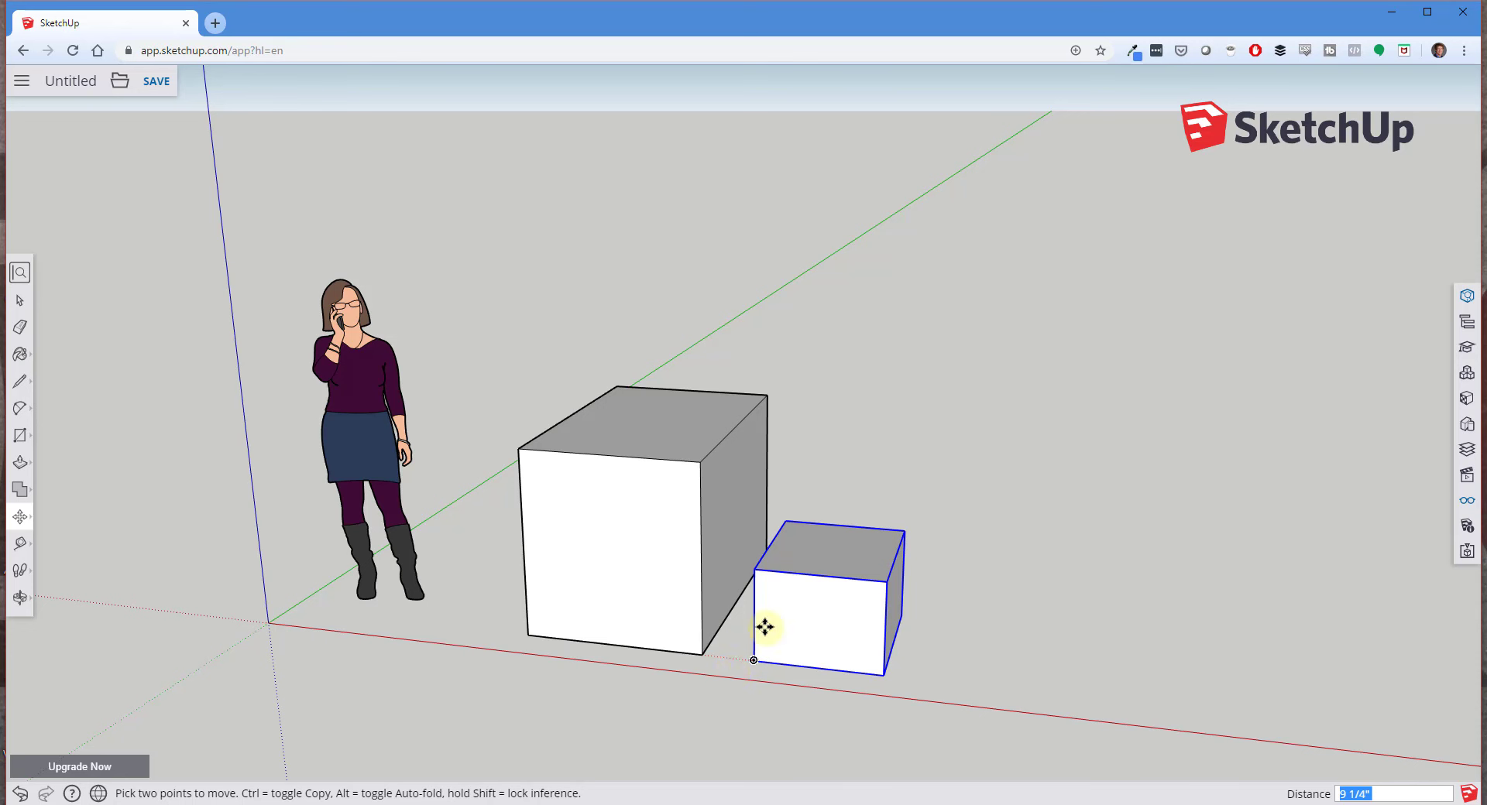
Open the large box's group for editing and leave it without making changes.
key(space)
double_click(681, 536)
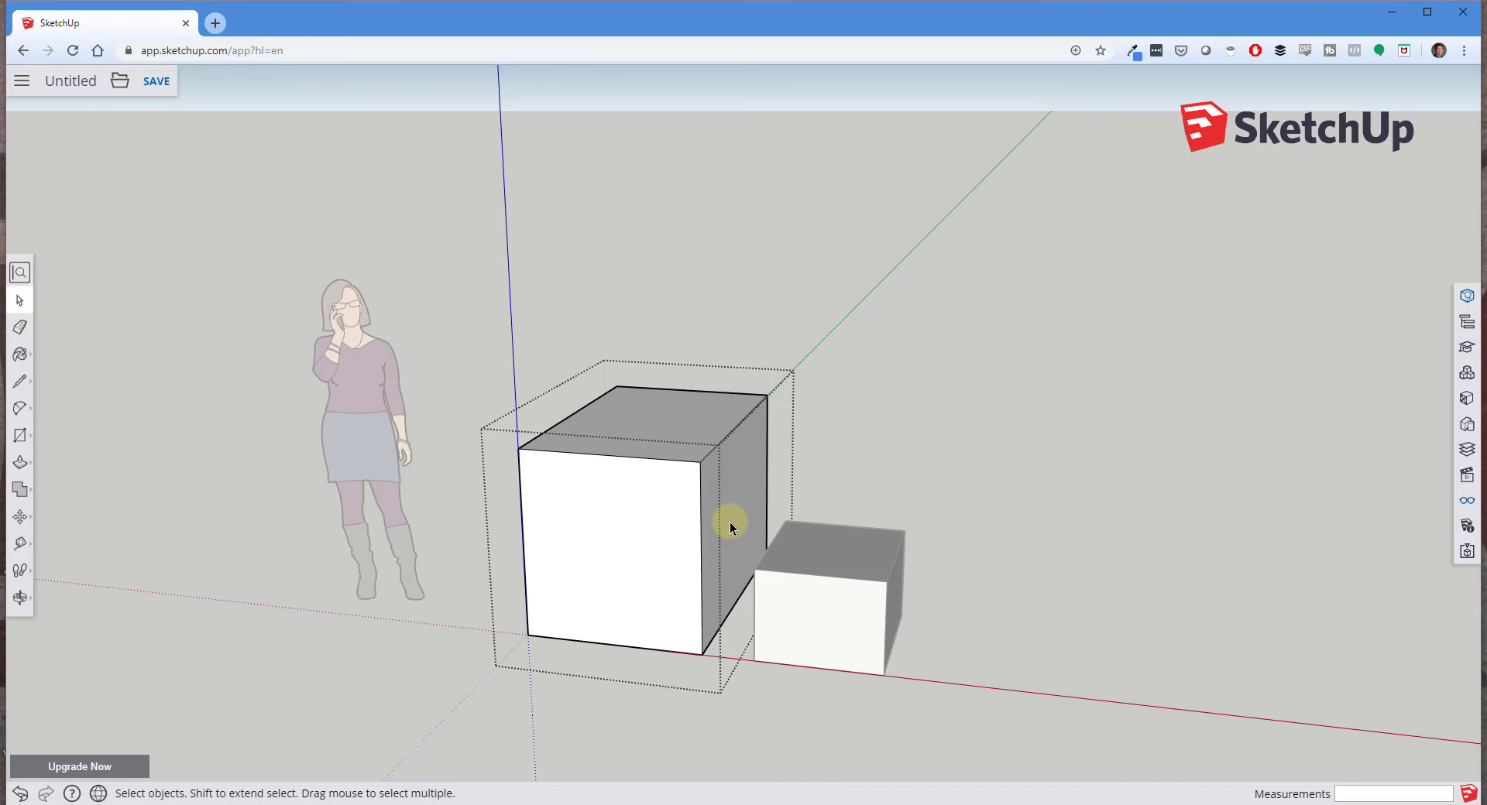
key(Escape)
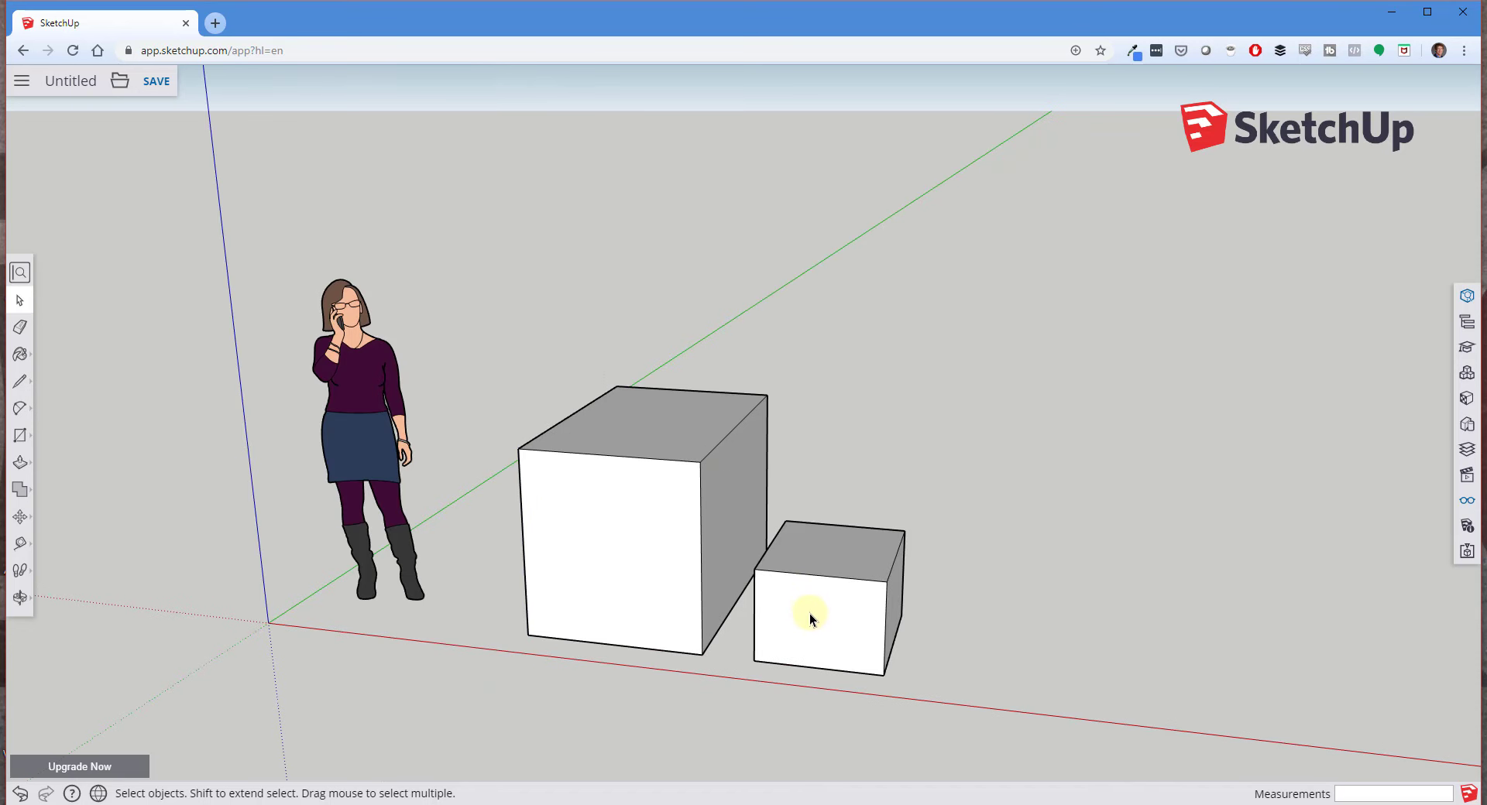
Delete both grouped boxes from the model, keeping the scale figure.
middle_drag(829, 590, 763, 568)
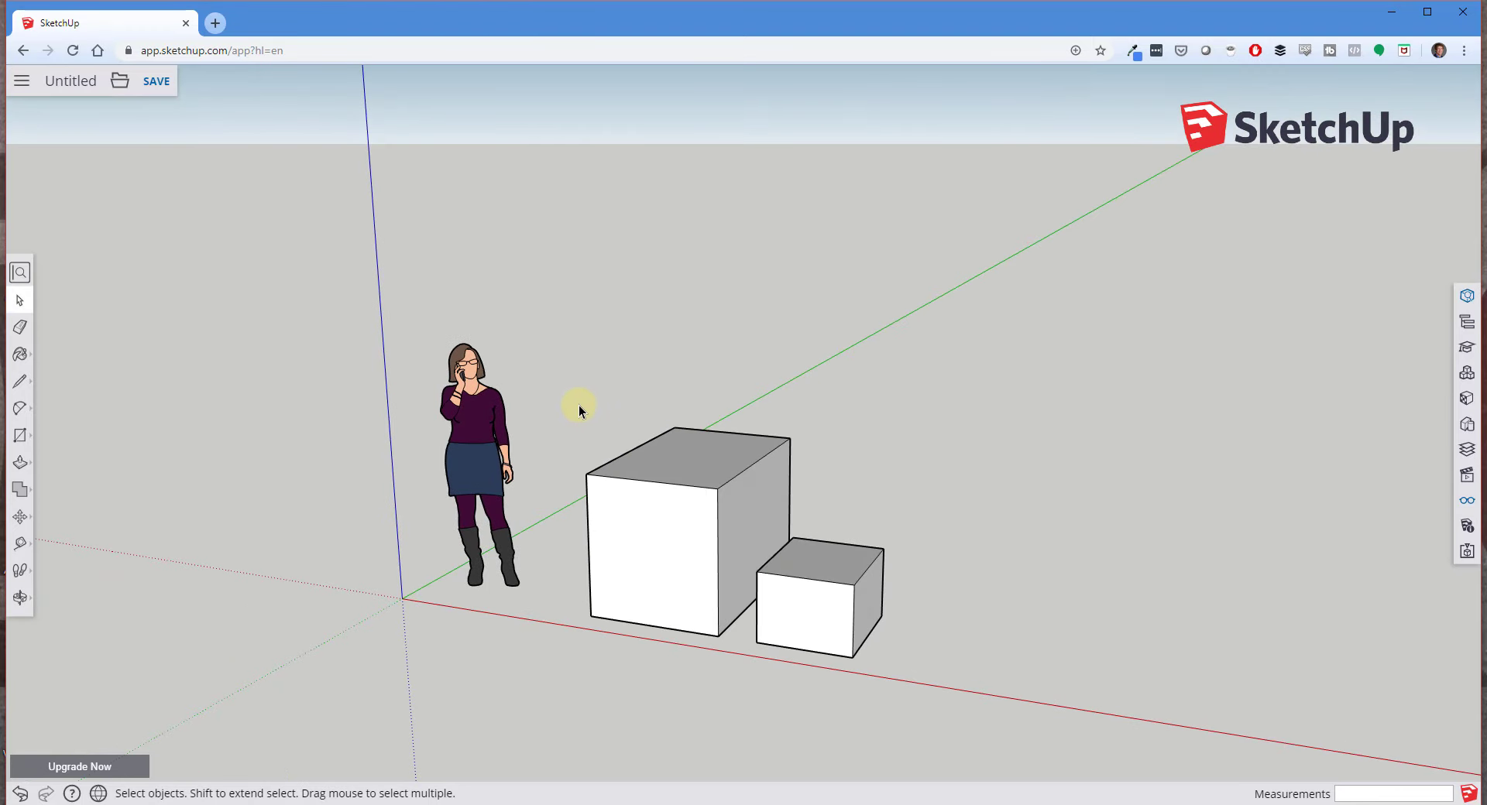
drag(566, 402, 933, 677)
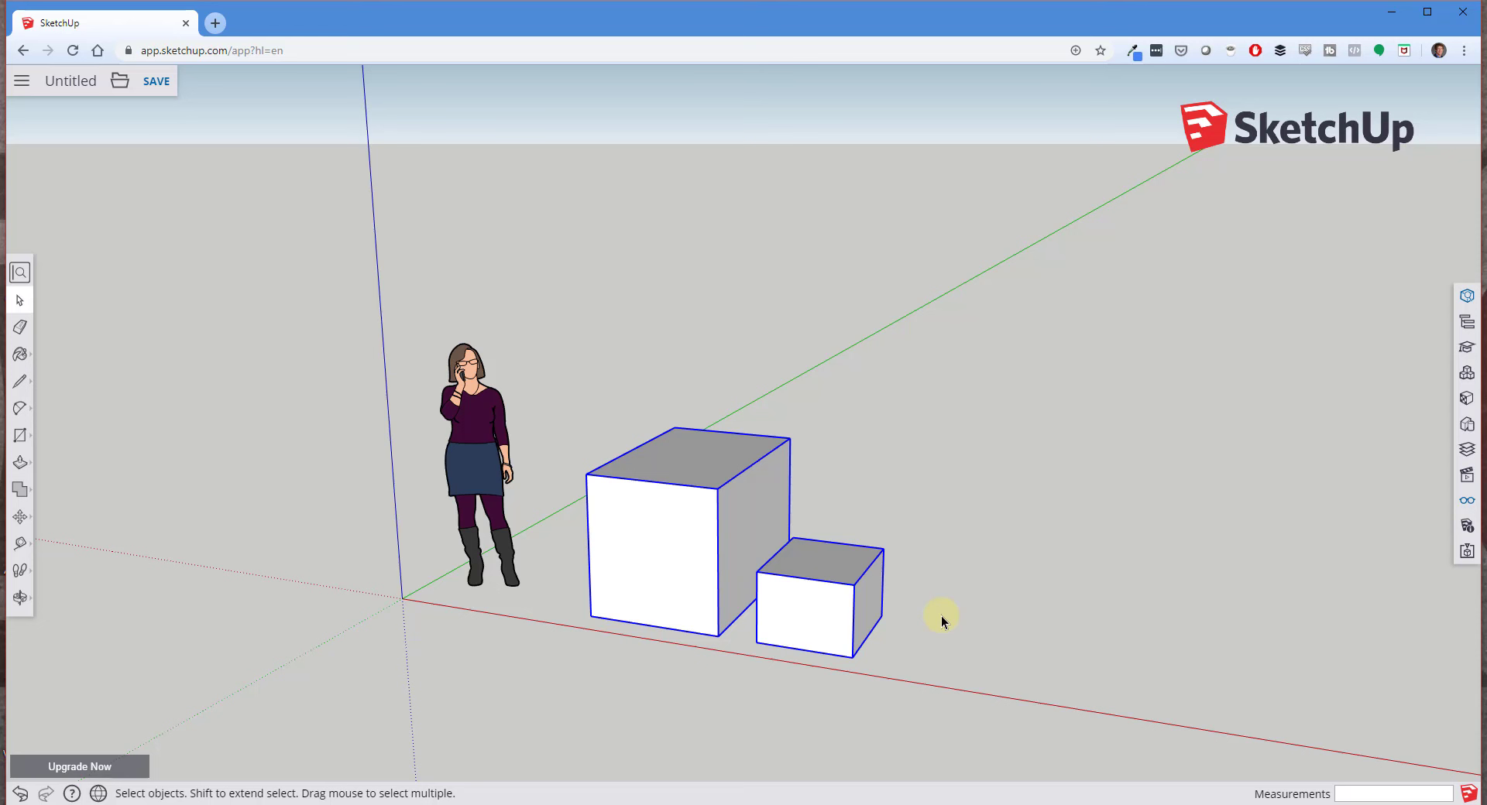
key(Delete)
key(r)
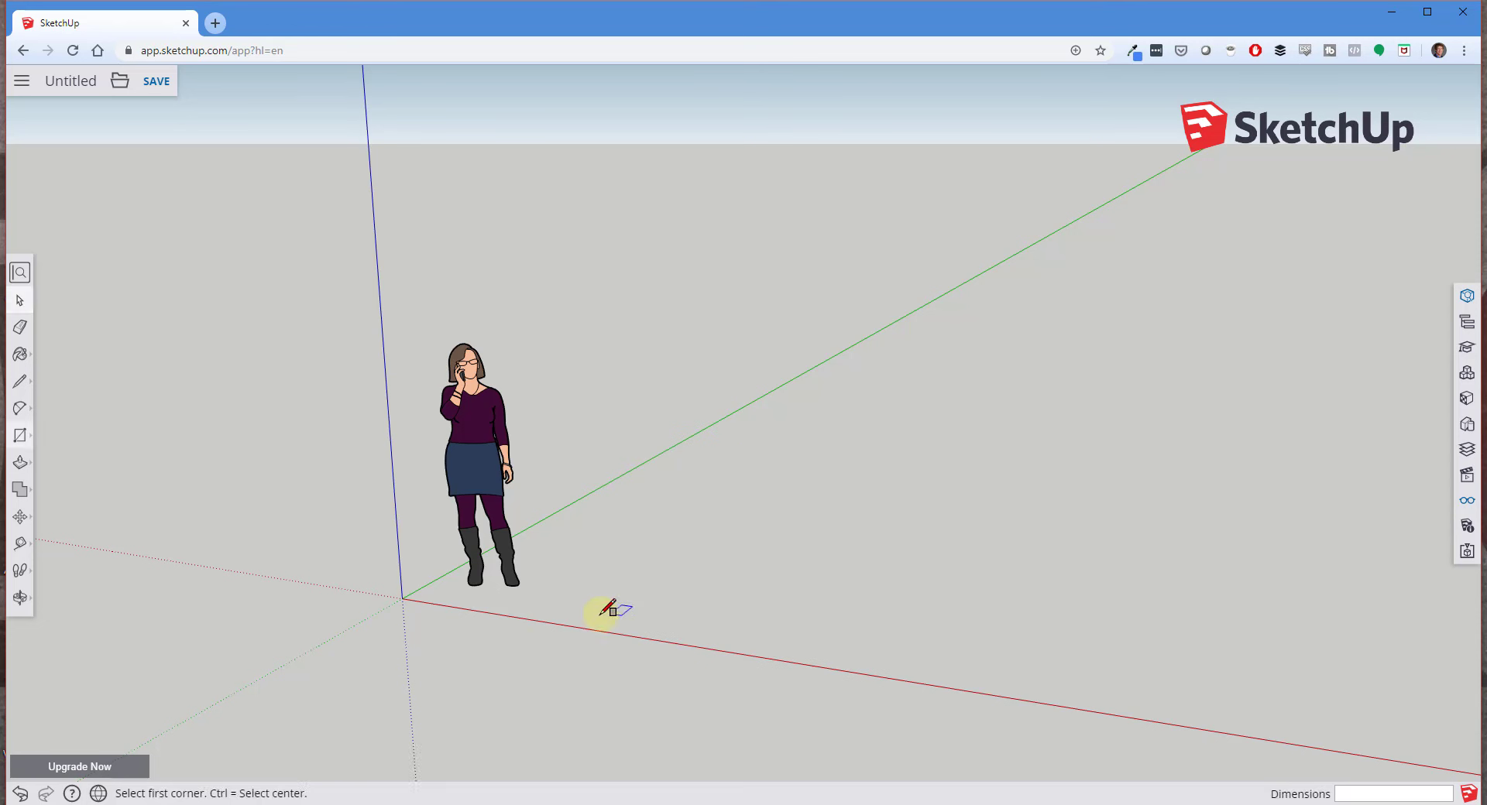
click(572, 612)
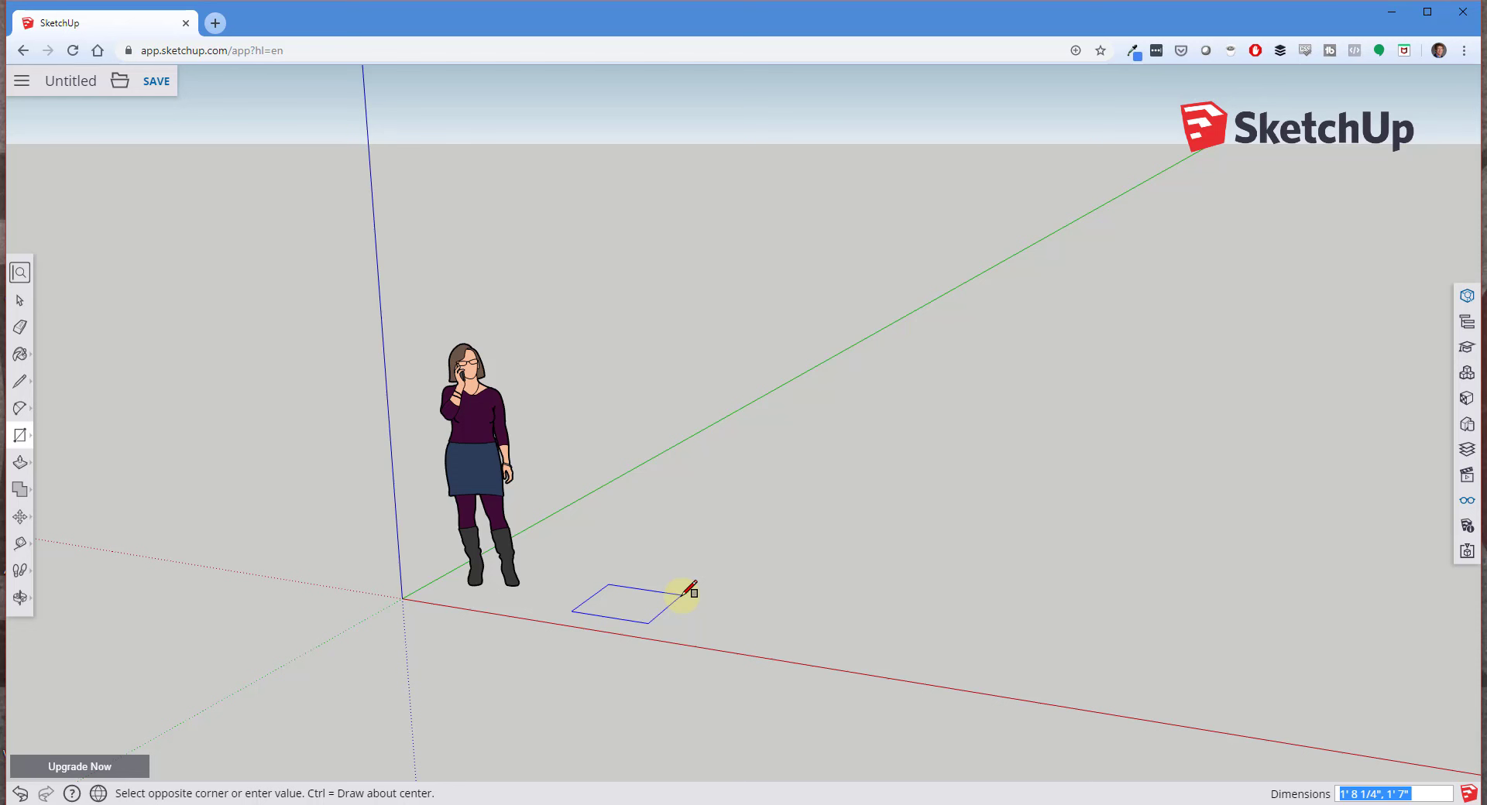
text(2'2)
key(Return)
key(ctrl+z)
Draw a rectangle on the ground beside the scale figure and pull it up into a box about 2' tall.
click(619, 616)
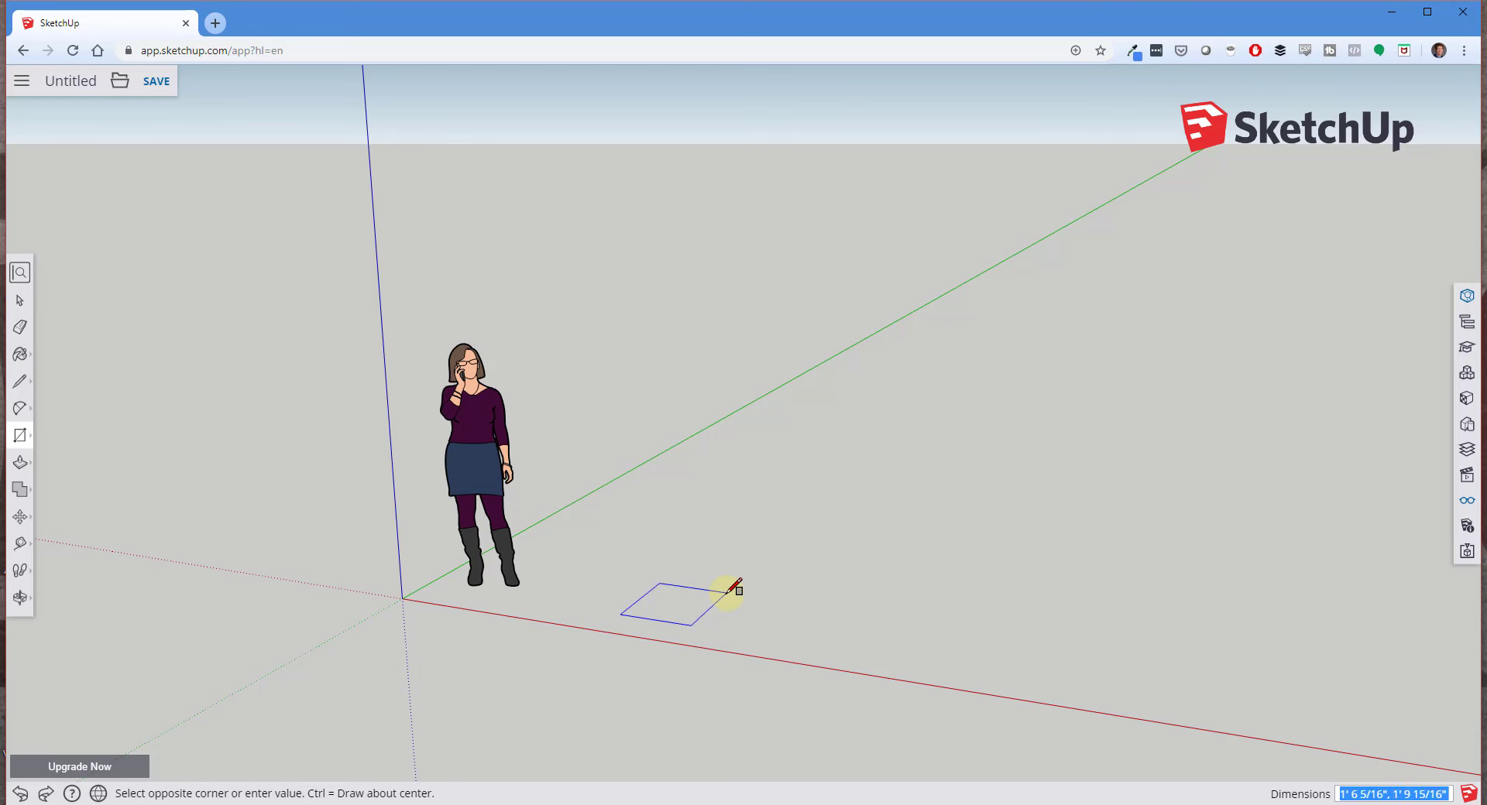
click(748, 583)
key(p)
mouse_move(693, 597)
mouse_down()
mouse_move(698, 558)
mouse_move(606, 455)
mouse_up()
text(2'2)
key(Return)
key(space)
key(o)
key(space)
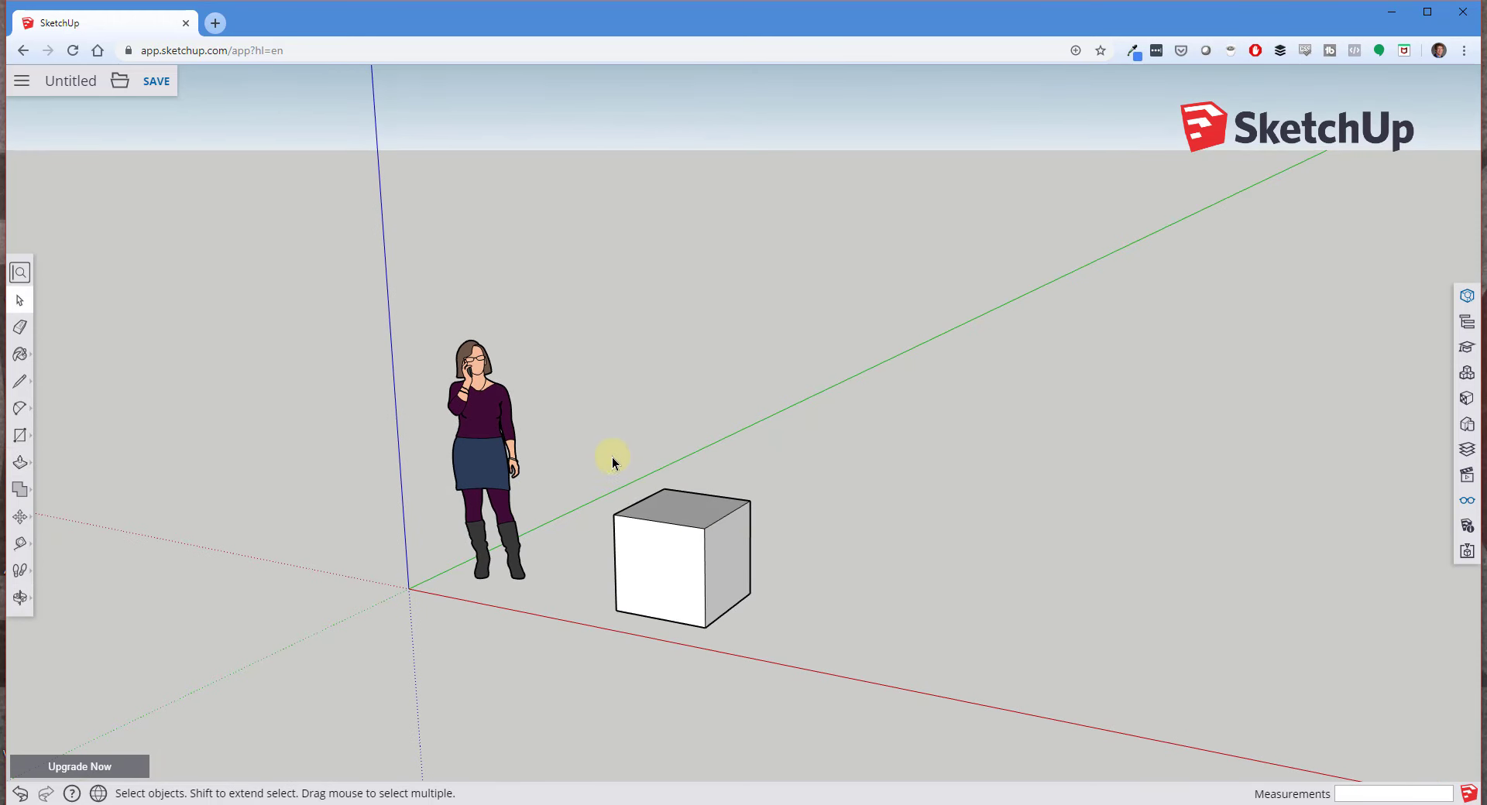
Select the whole new box and make it a group.
middle_drag(656, 482, 707, 552)
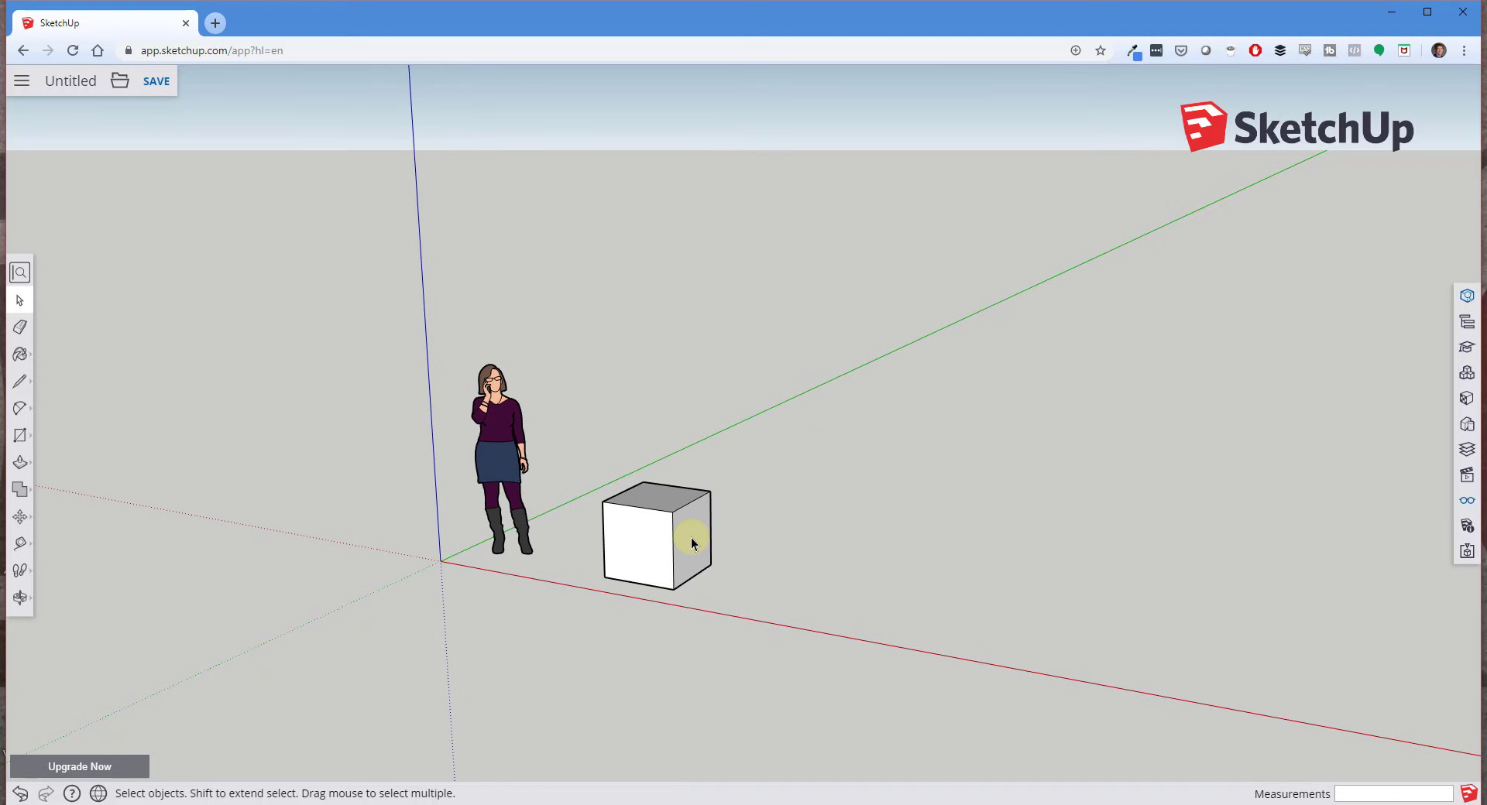
drag(566, 450, 818, 649)
right_click(631, 532)
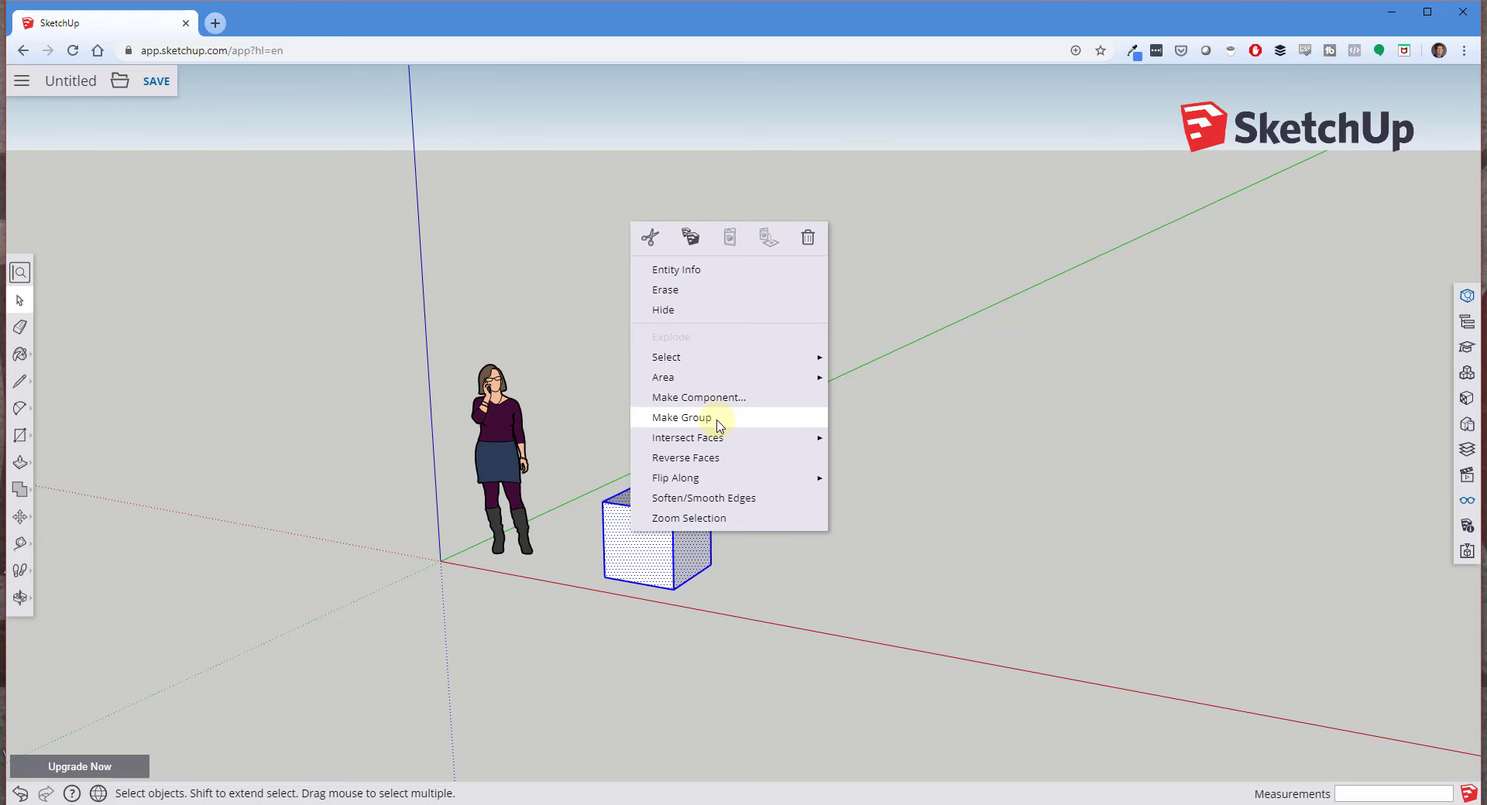
click(711, 420)
Copy the grouped box about 3' 9" along the green axis from its lower front corner.
key(m)
key(space)
middle_drag(748, 548, 767, 550)
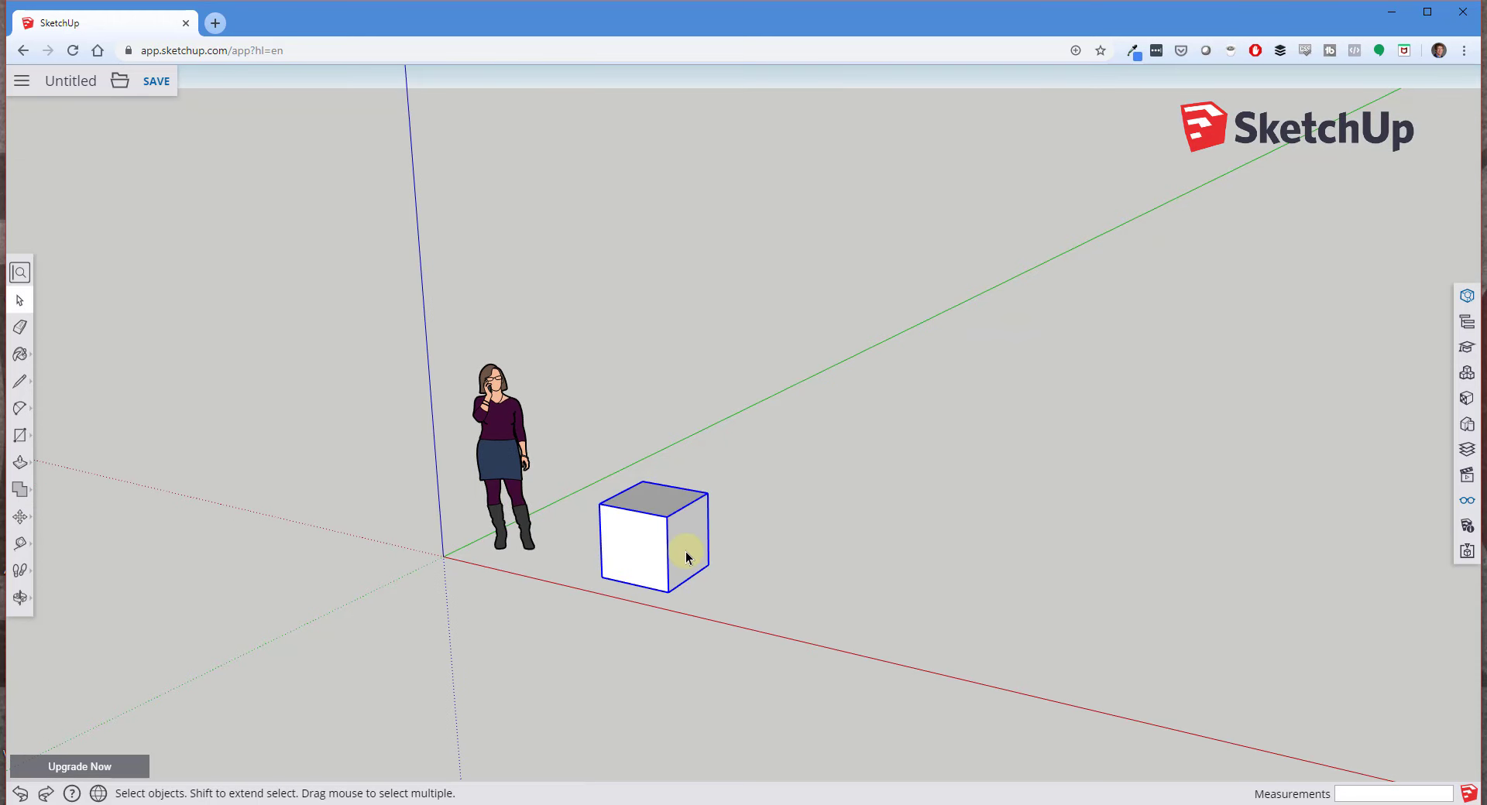
key(m)
click(668, 592)
key(ctrl)
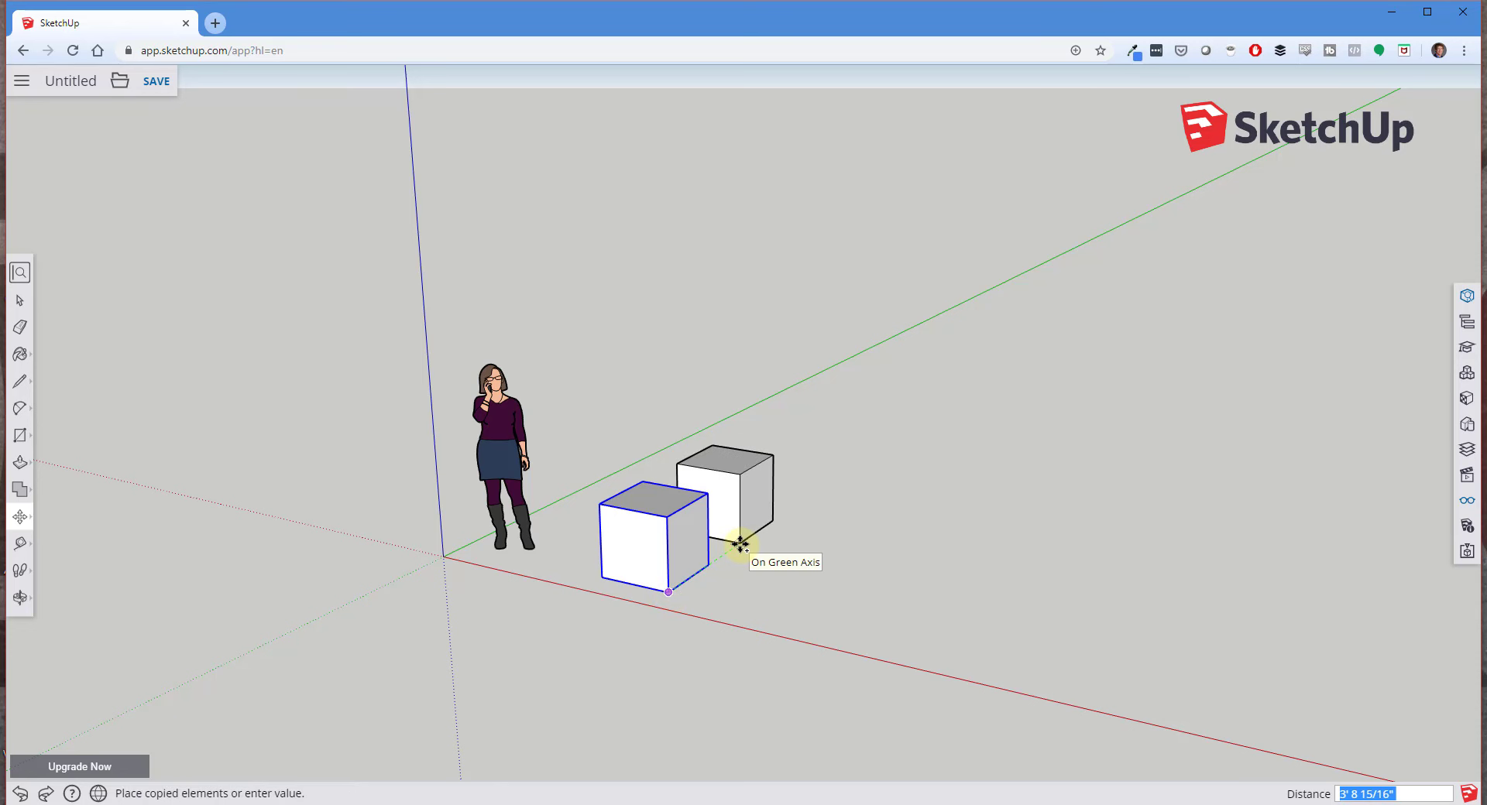
click(741, 546)
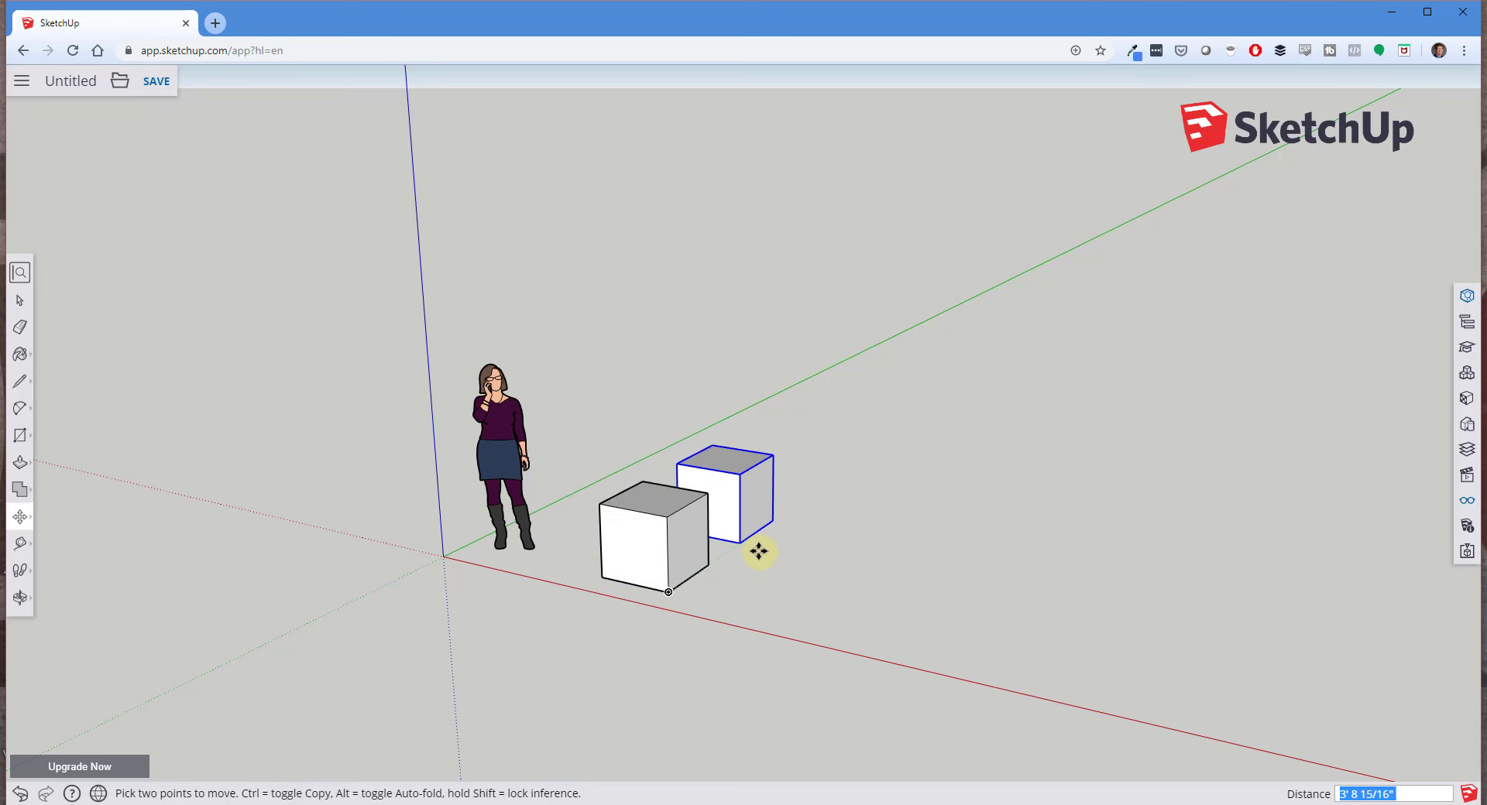
key(space)
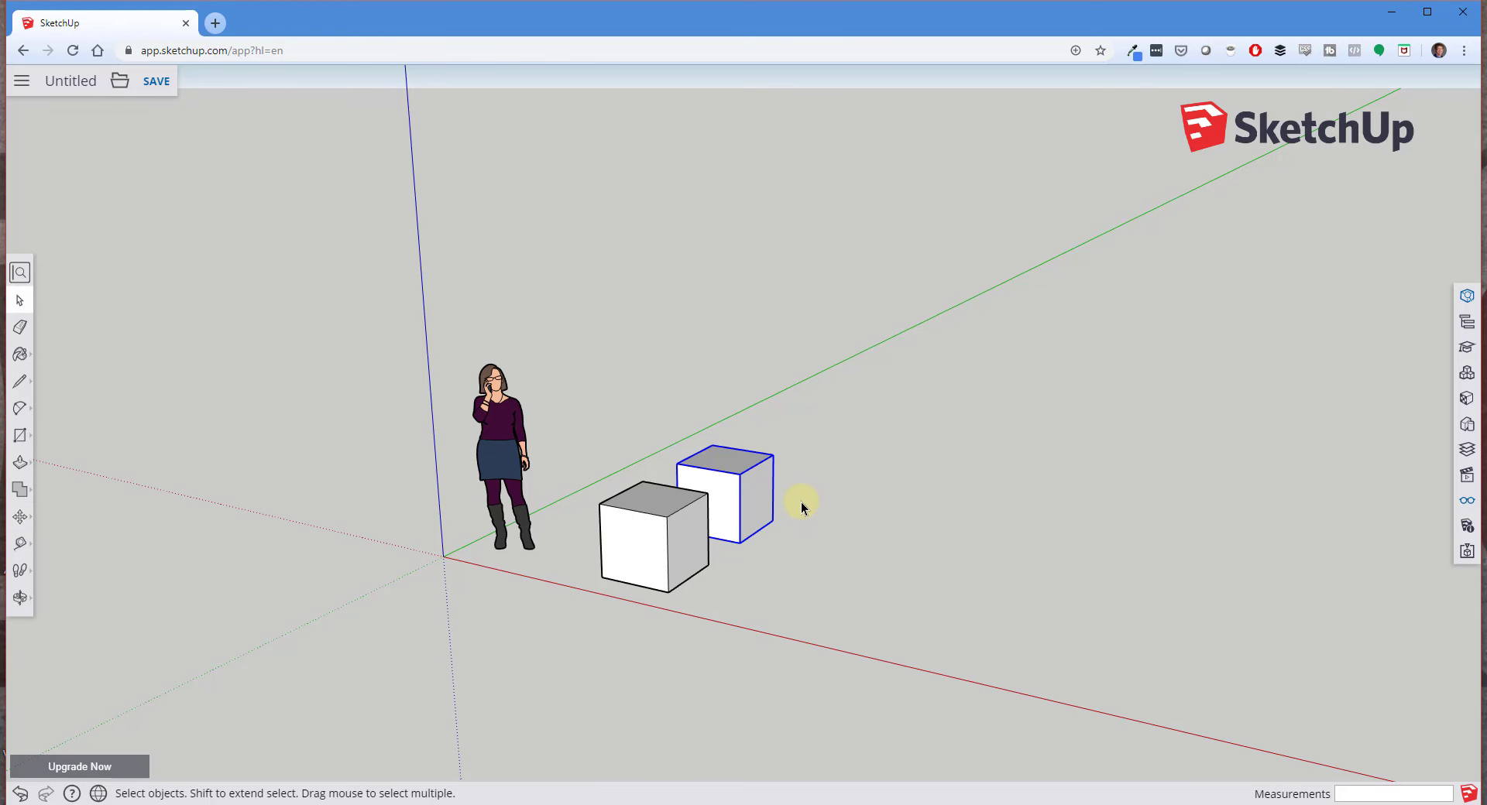
Add two more box copies along the green axis, spaced about 3' 7" and 4' 1" beyond the preceding boxes.
middle_drag(801, 502, 840, 499)
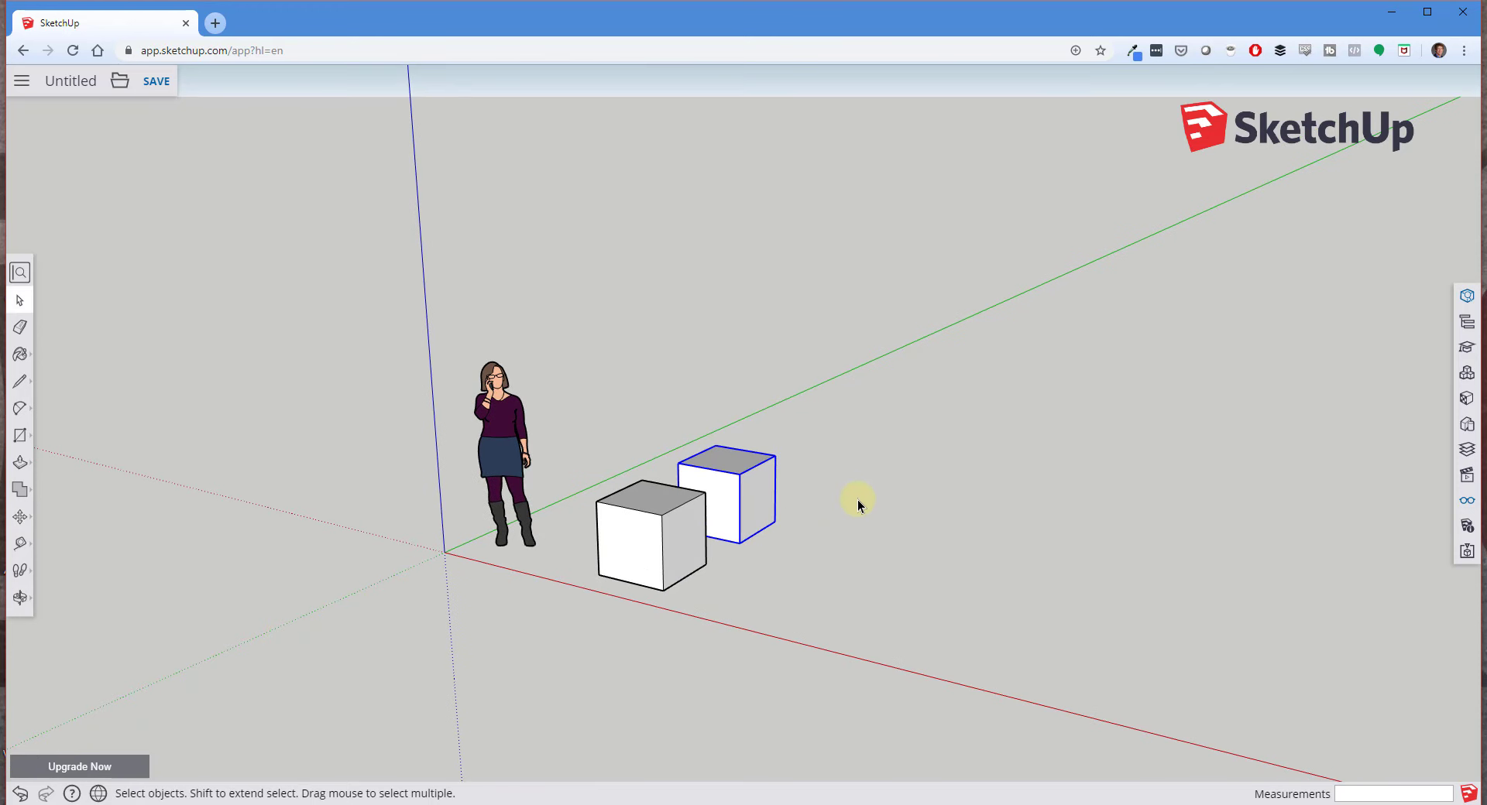
key(m)
click(740, 543)
key(ctrl)
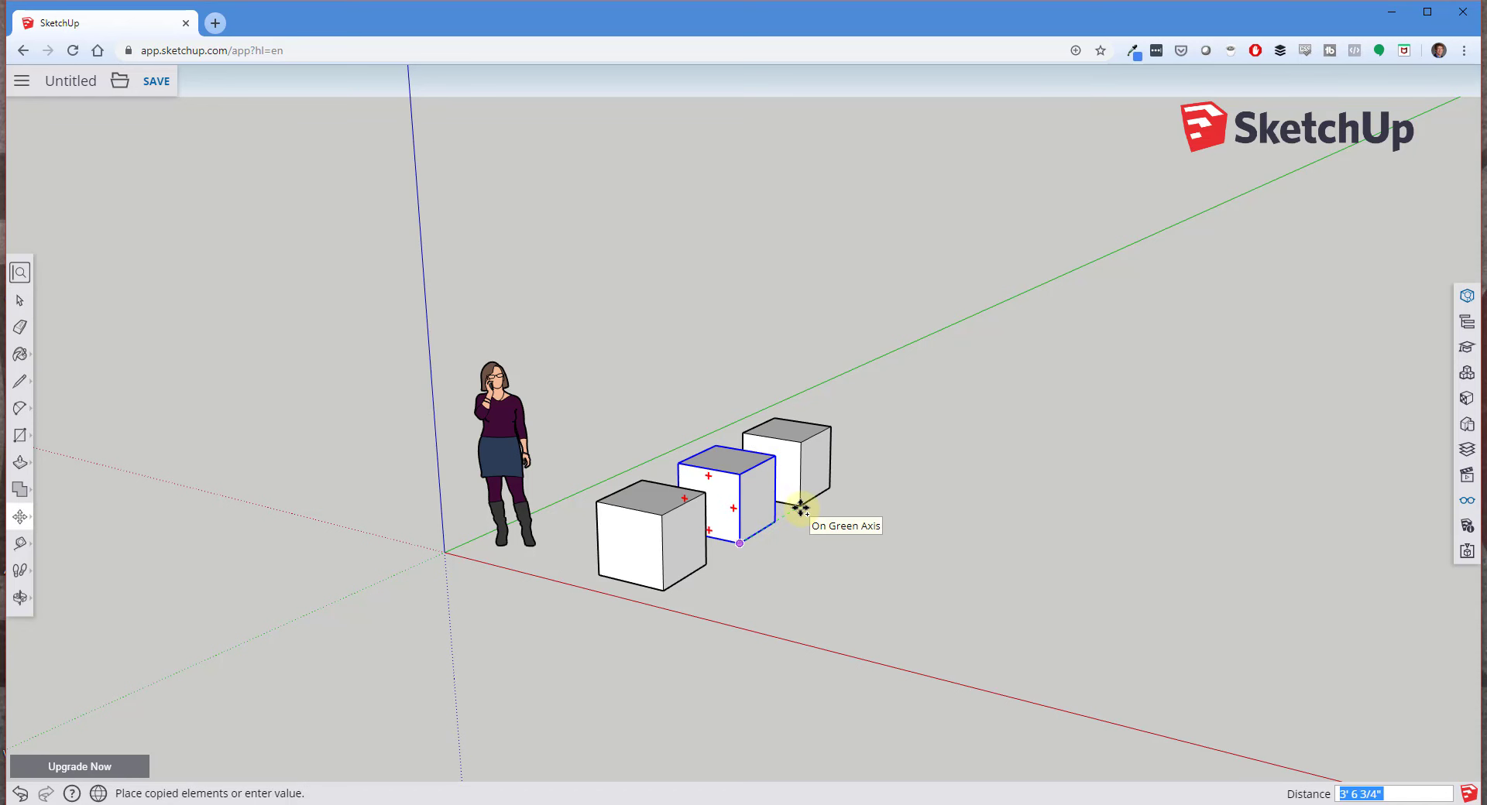
click(801, 508)
click(803, 507)
key(ctrl)
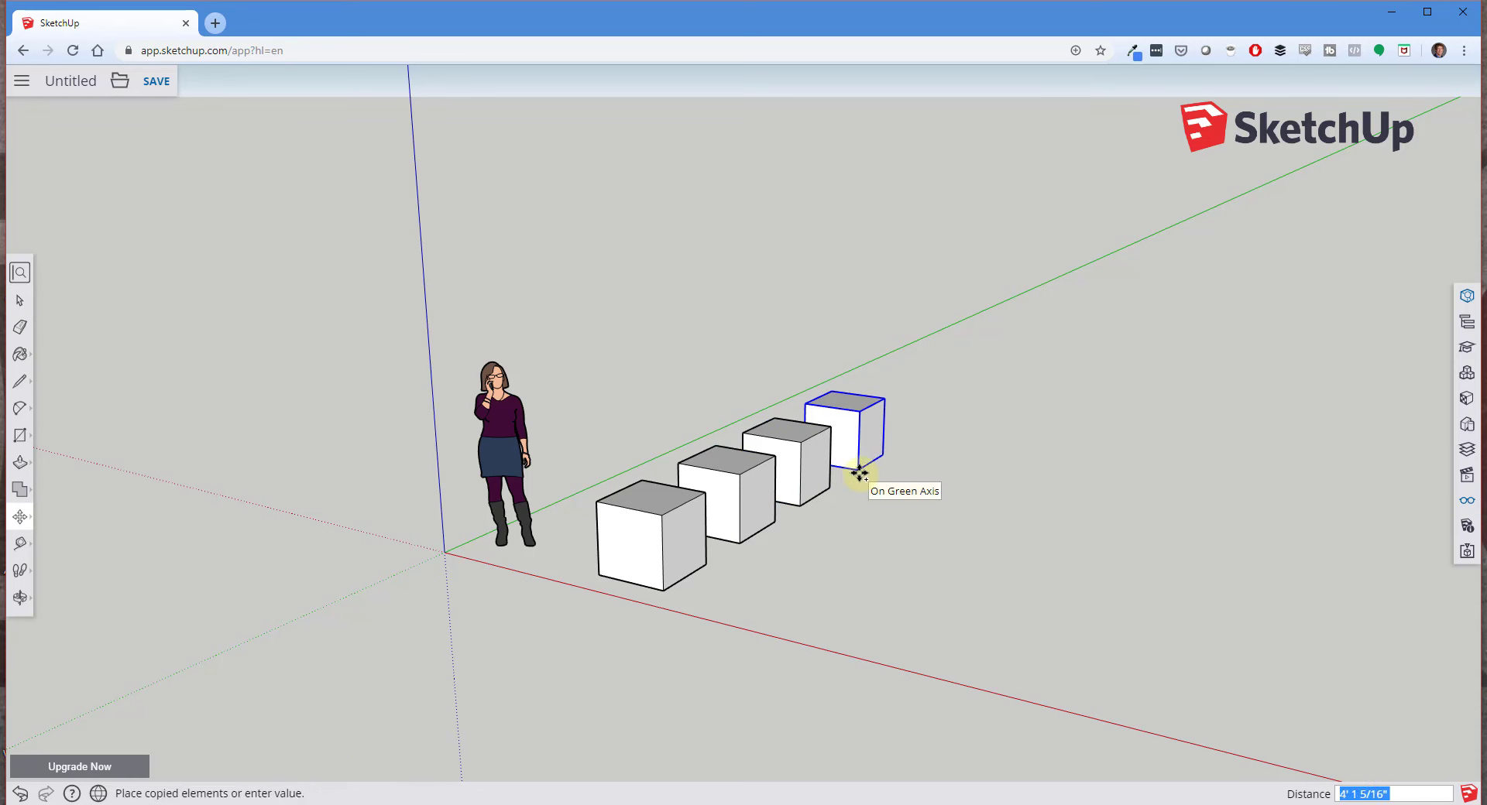
click(860, 473)
key(space)
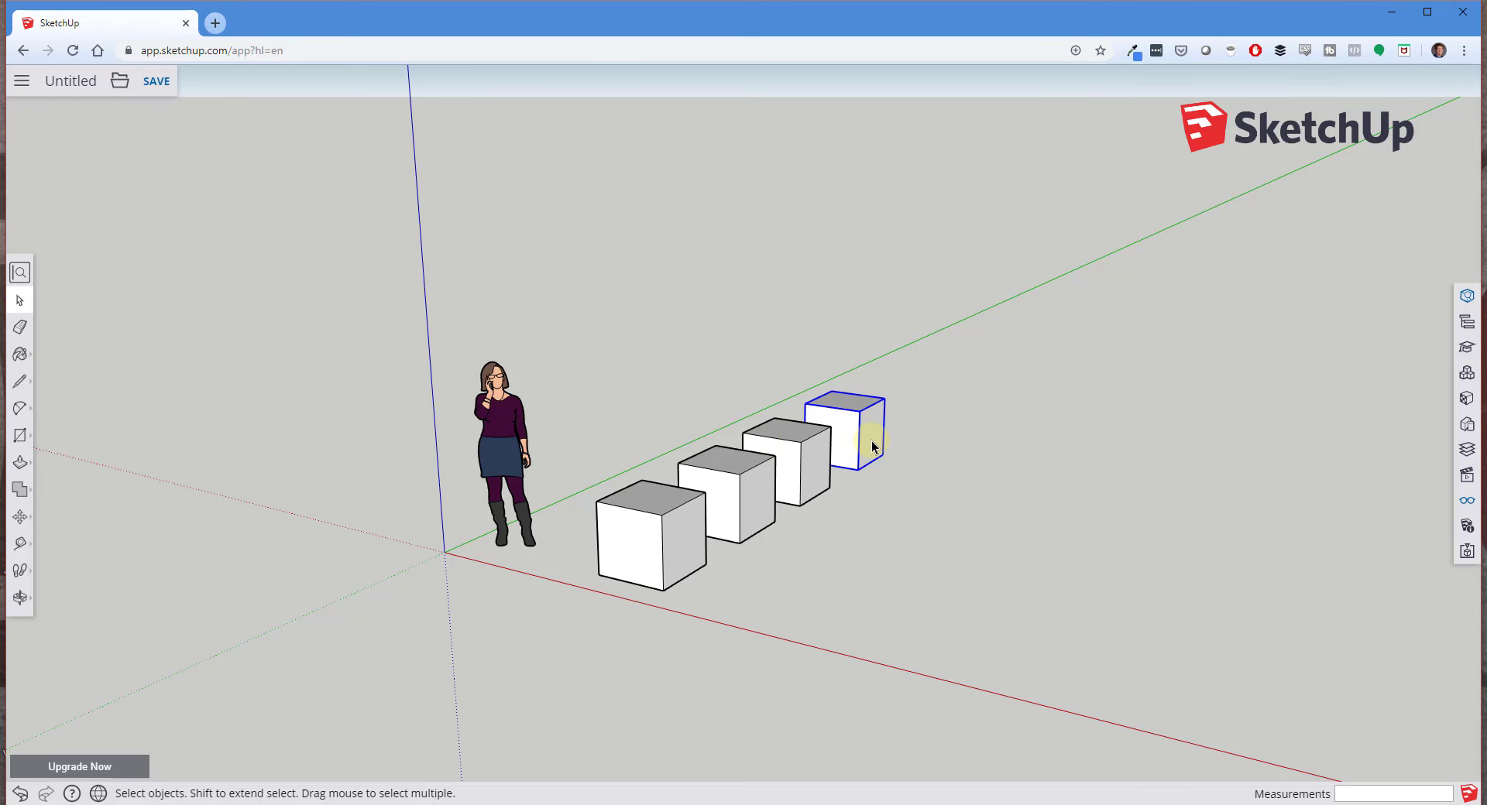
Open the farthest box's group, pull its top face up about 2' 1", and exit the group.
double_click(848, 397)
key(p)
click(847, 397)
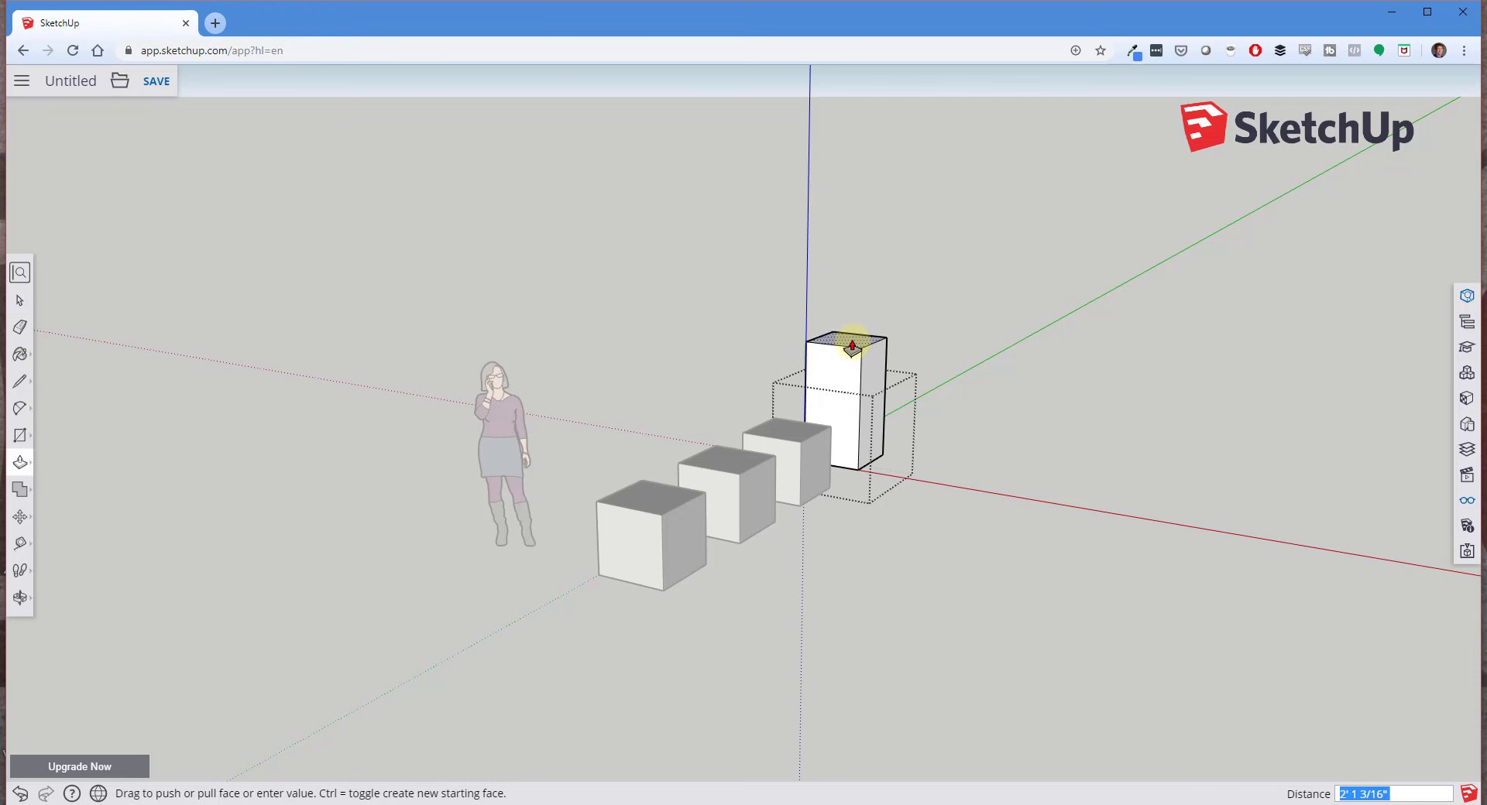
click(852, 347)
key(space)
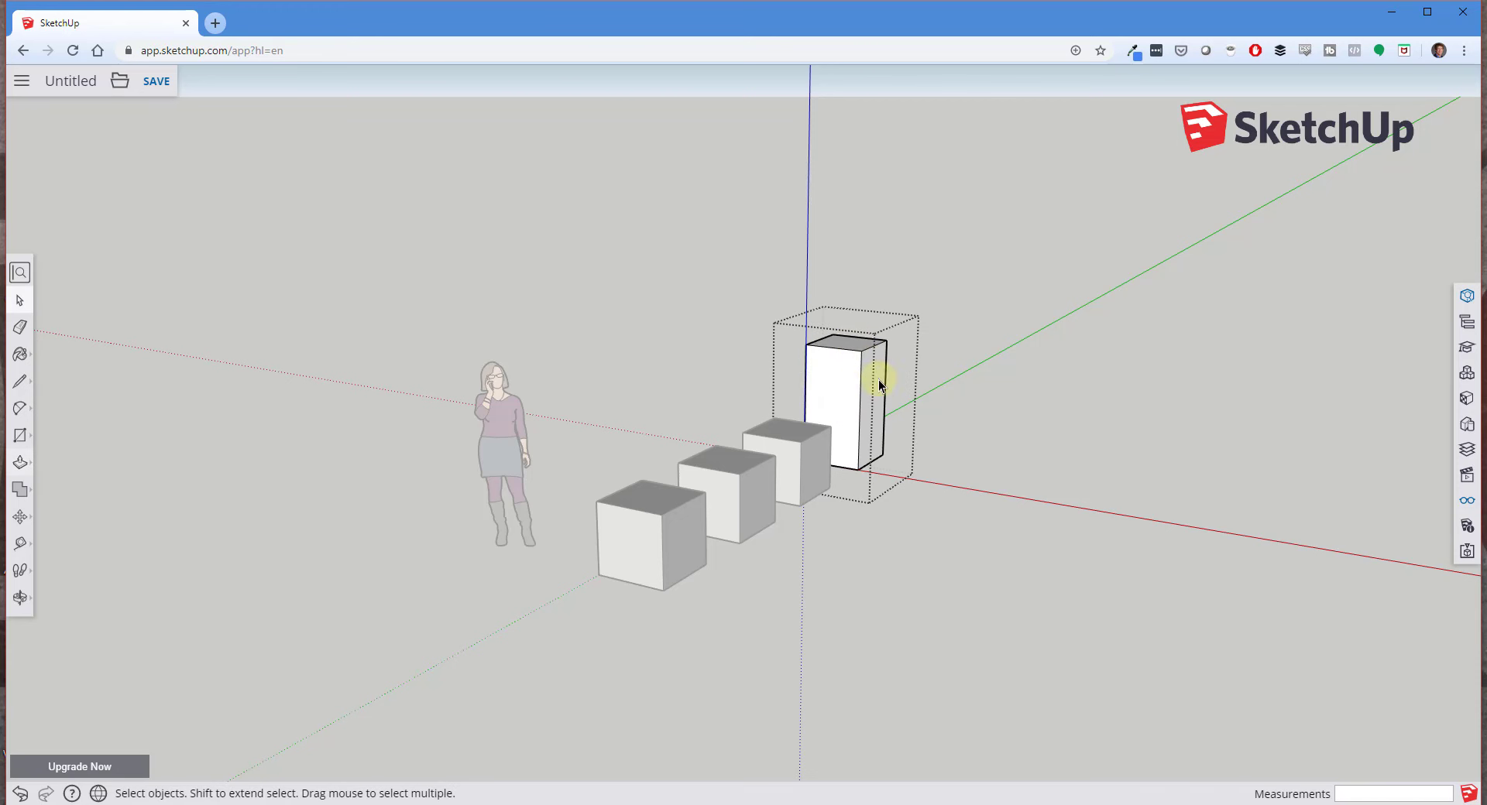
click(962, 441)
middle_drag(963, 442, 893, 426)
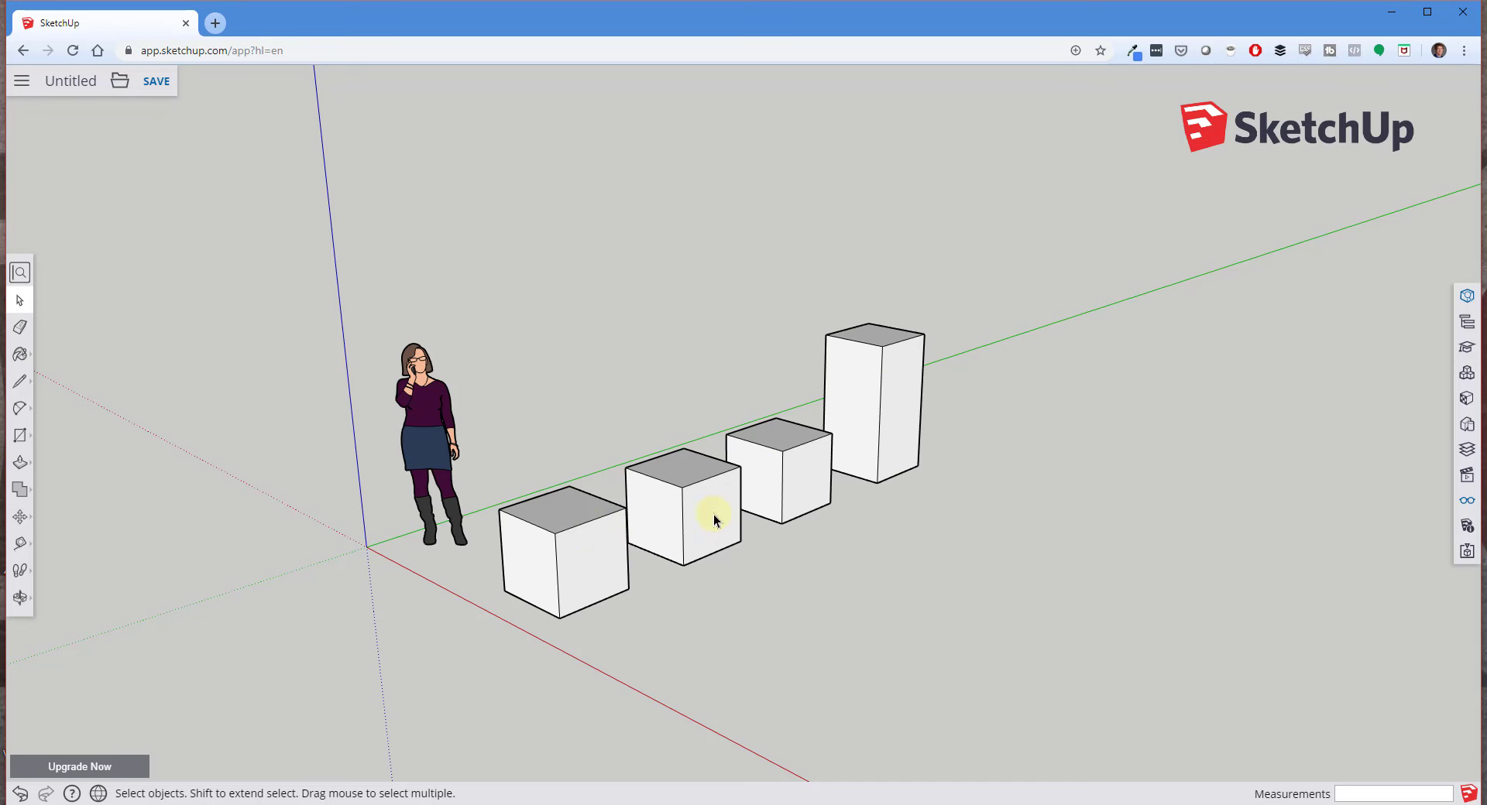
middle_drag(751, 476, 769, 475)
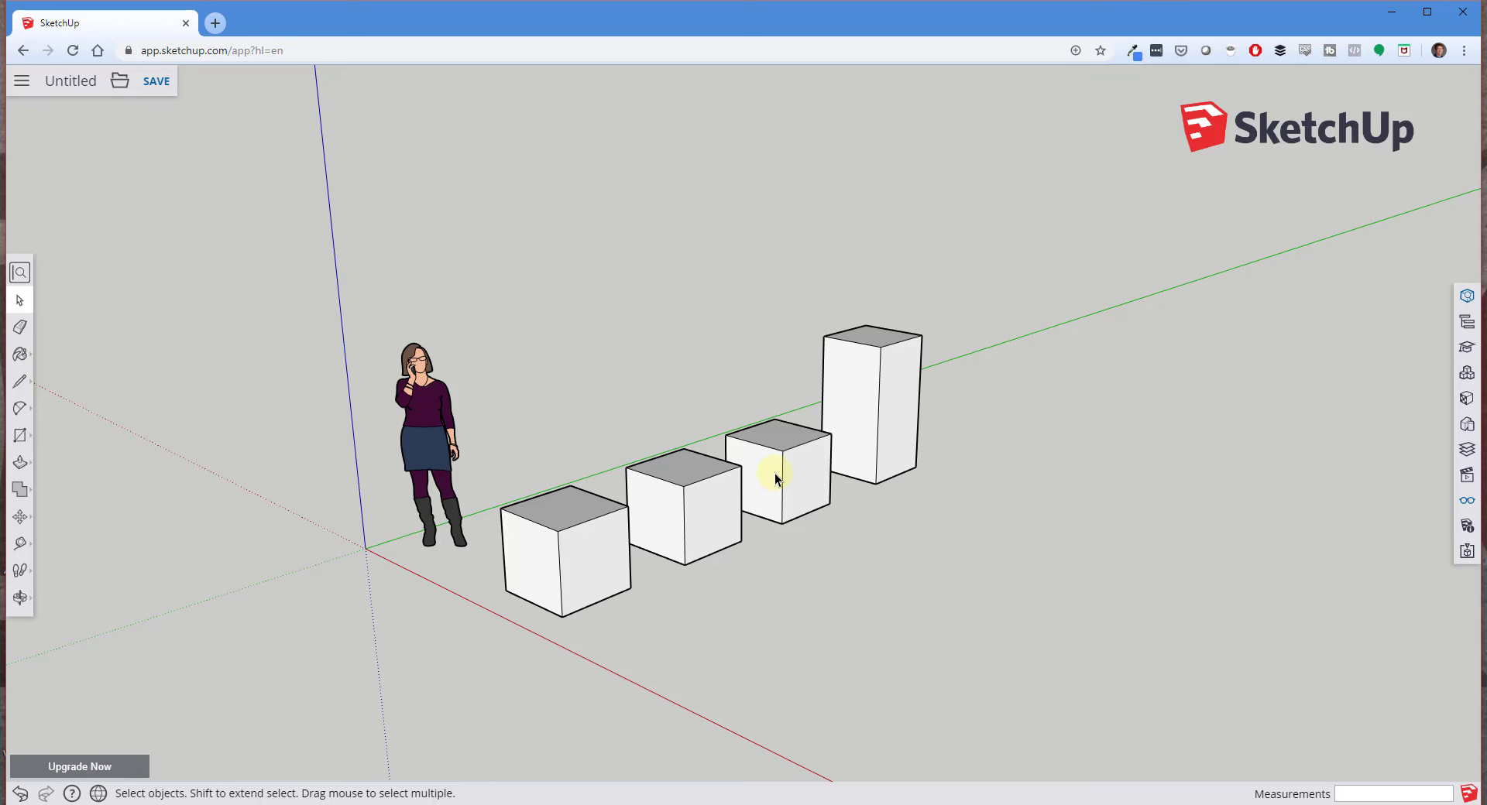
Undo the push/pull on the farthest box and leave group editing.
key(ctrl+z)
key(ctrl+z)
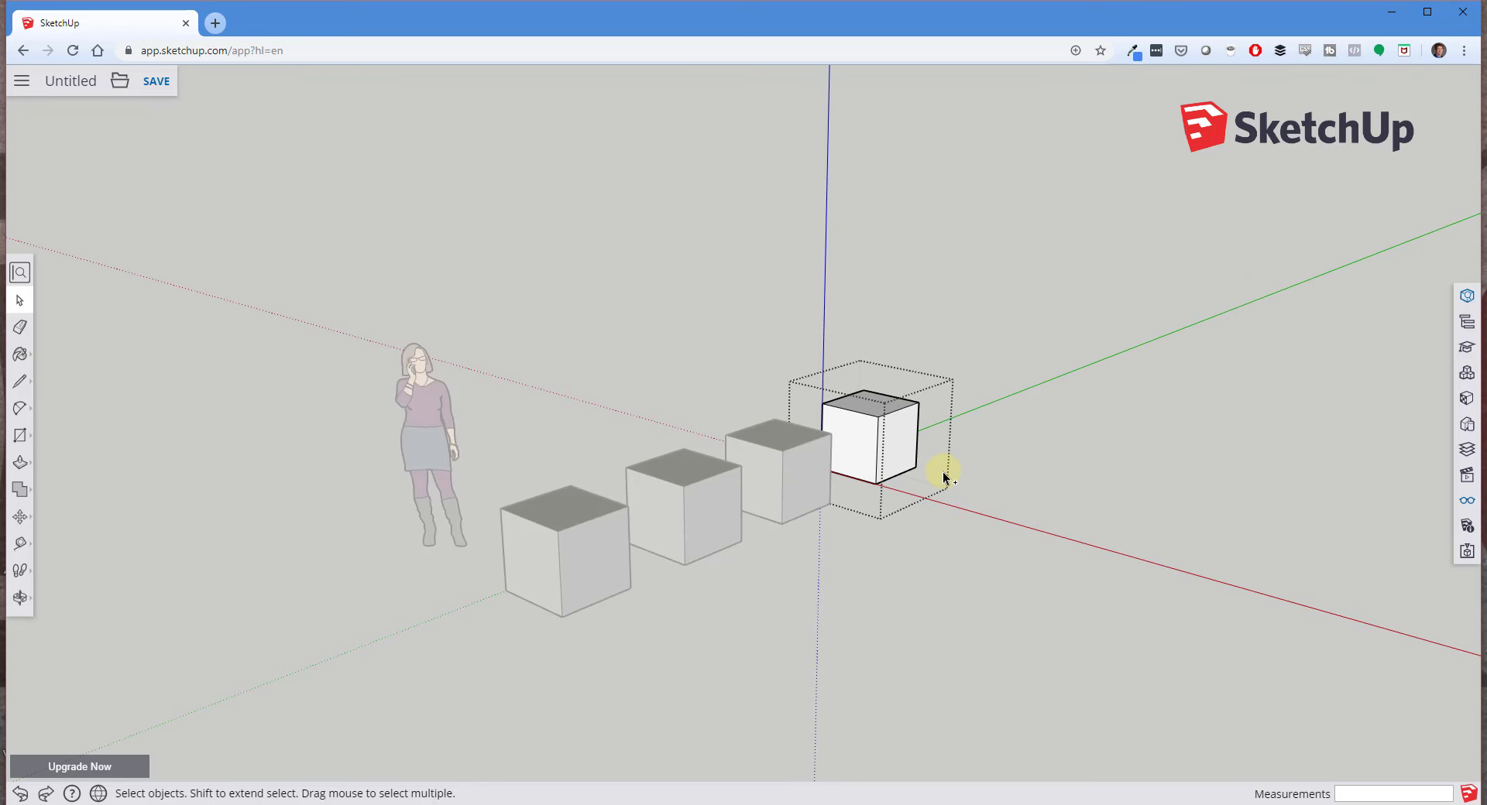
click(974, 468)
Delete the three copied boxes, keeping the original box nearest the scale figure.
middle_drag(974, 468, 723, 402)
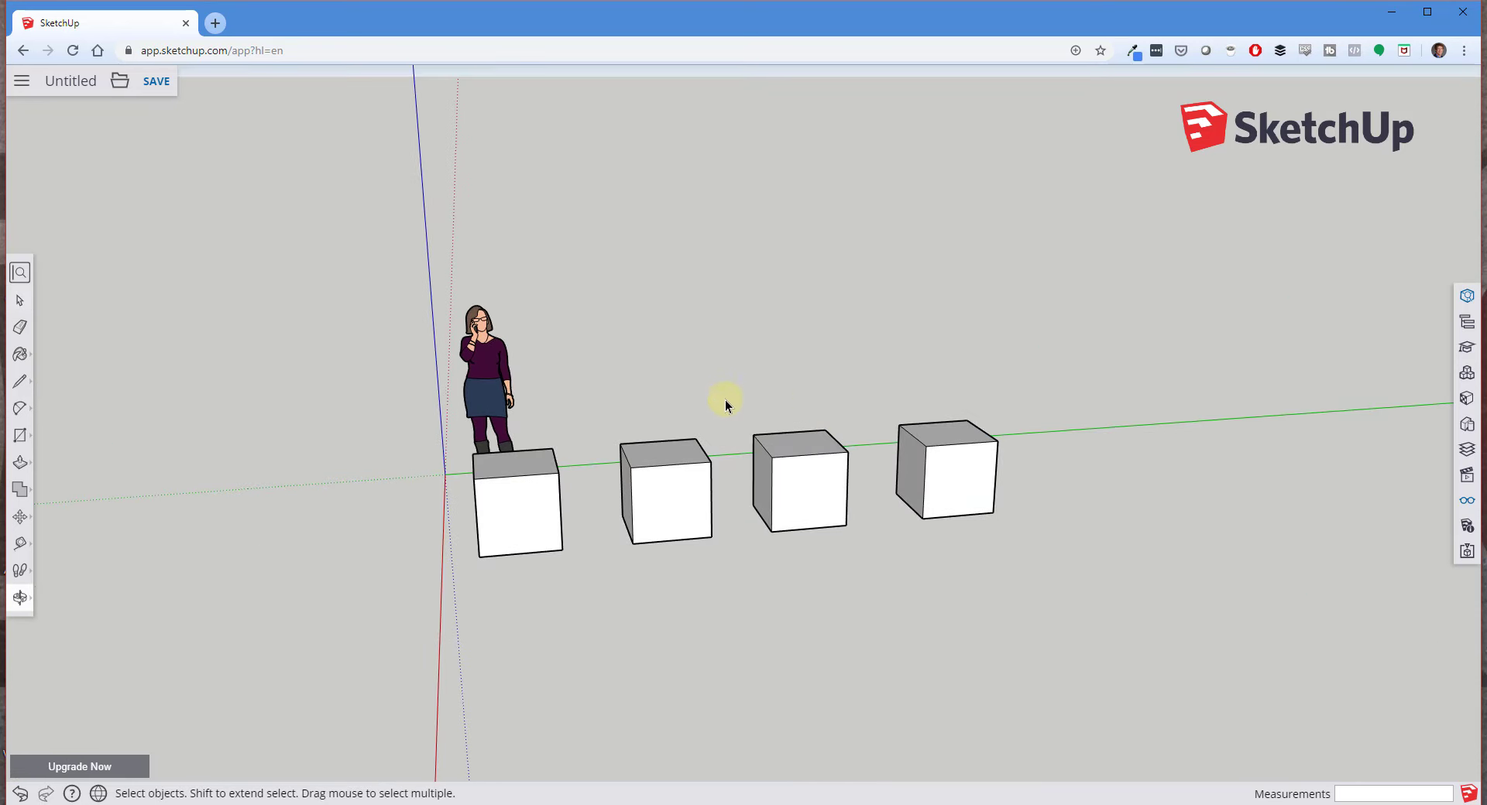
drag(597, 365, 1105, 594)
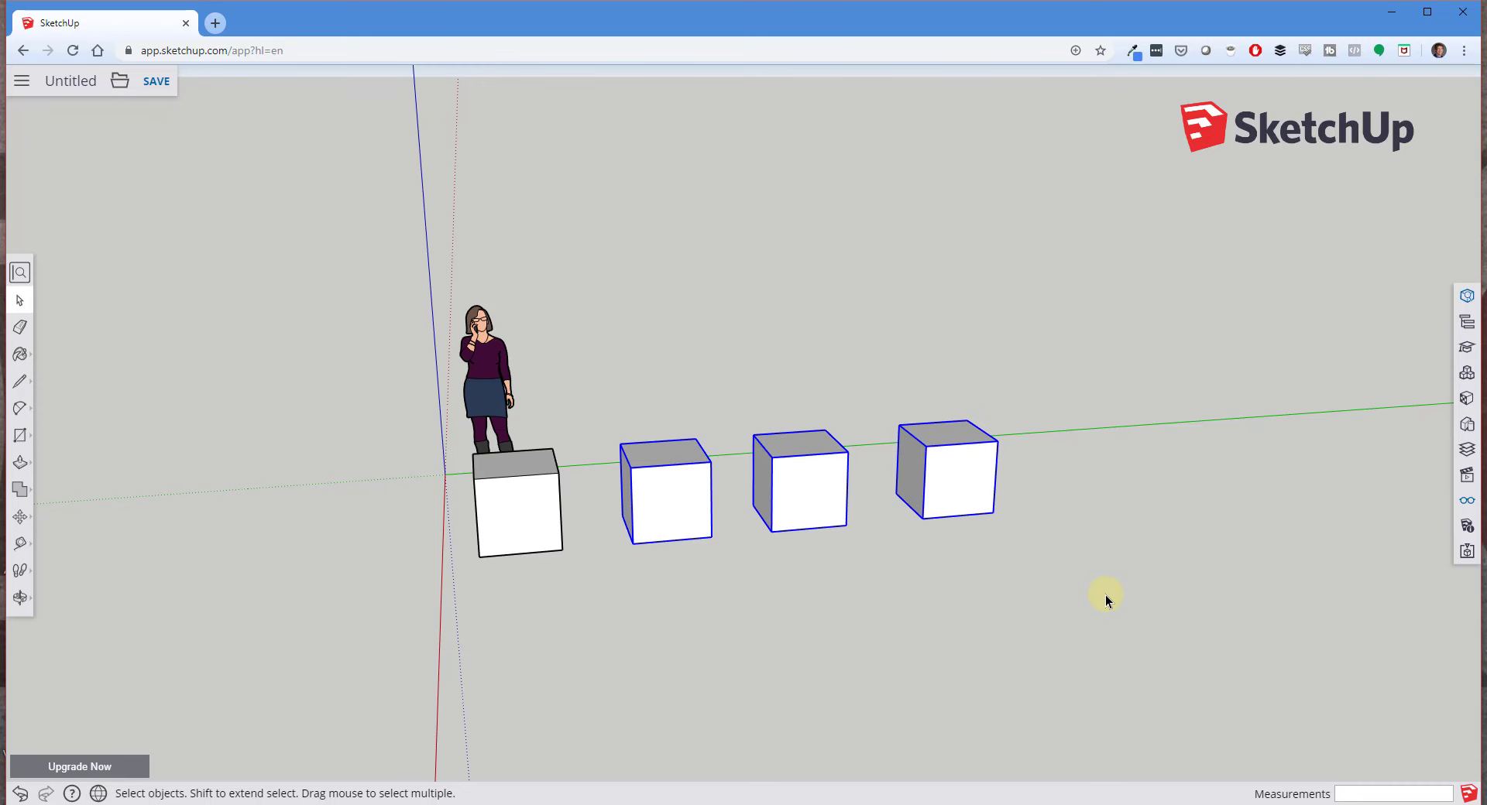
key(Delete)
Convert the remaining grouped box into a component with the definition name Box, glued to None.
middle_drag(631, 520, 840, 514)
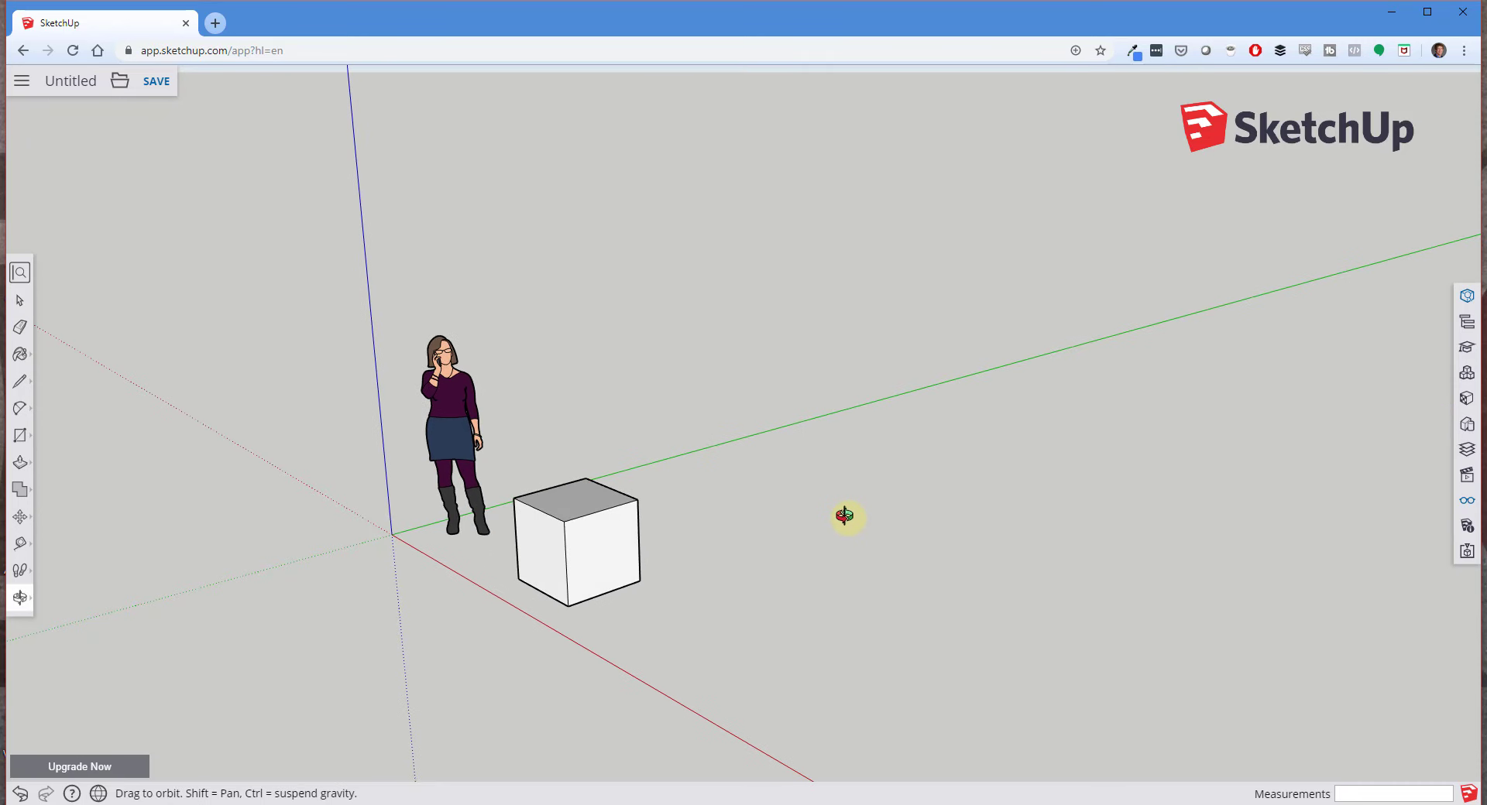
click(585, 547)
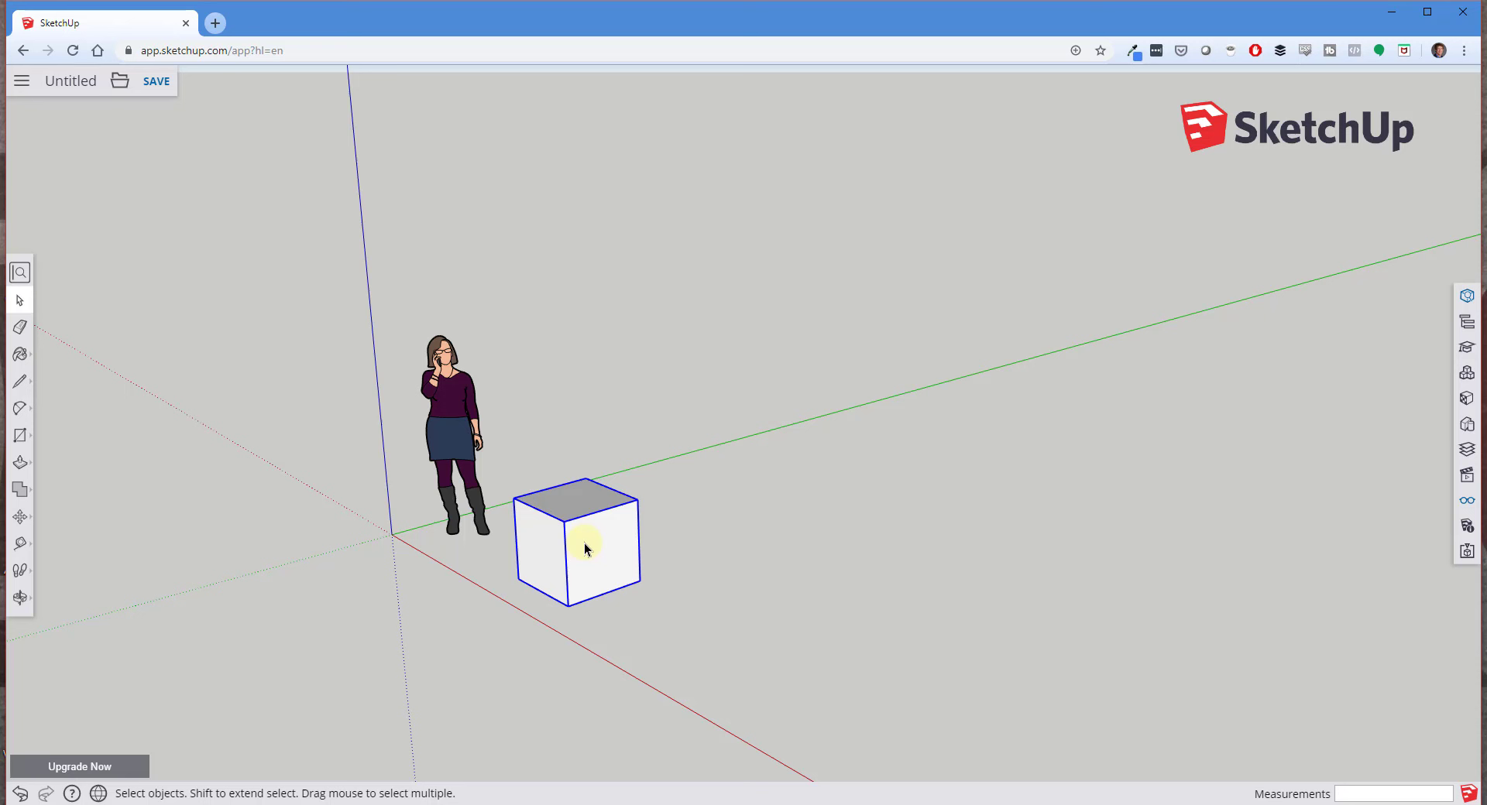
right_click(585, 548)
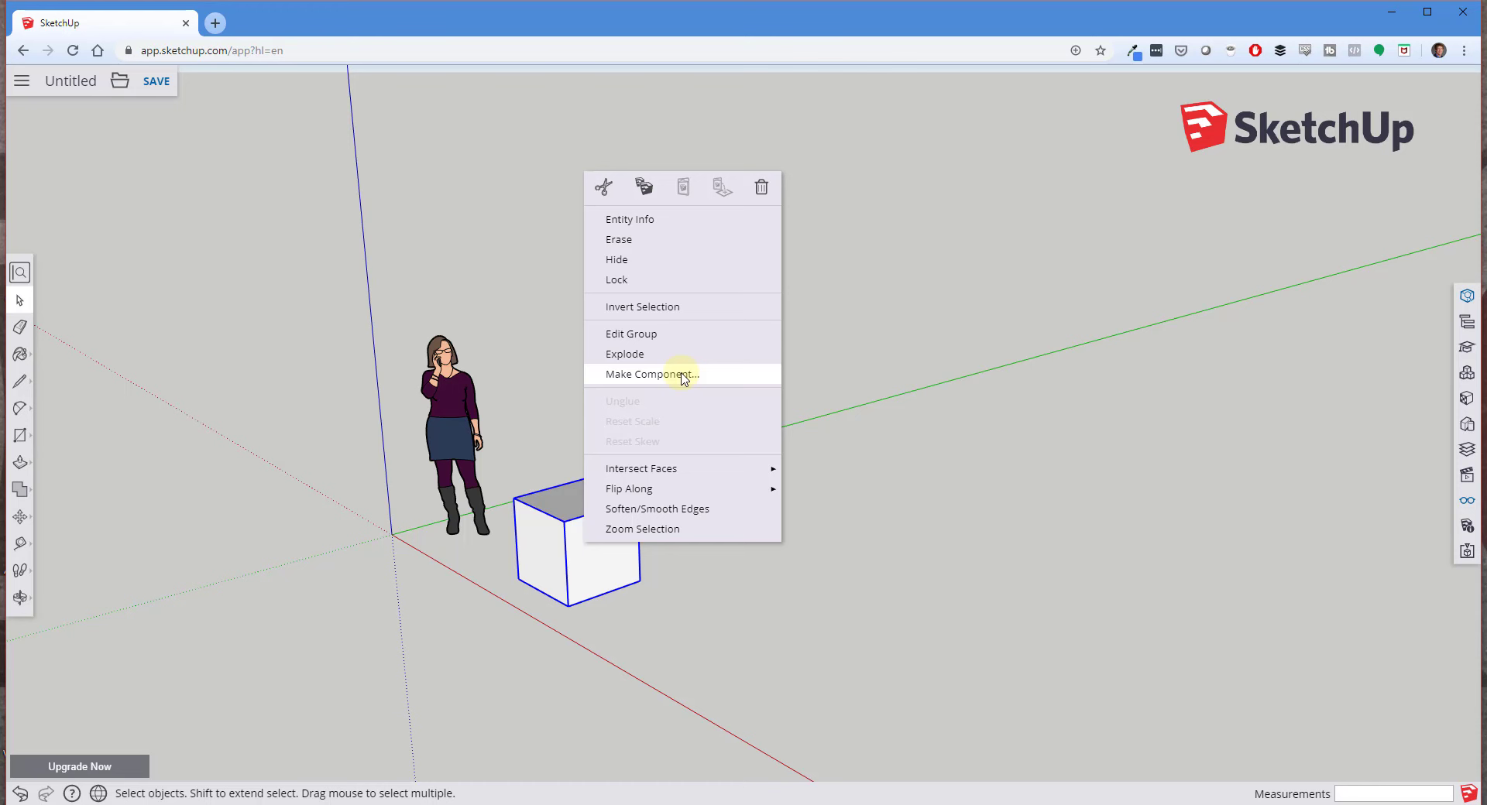
click(590, 571)
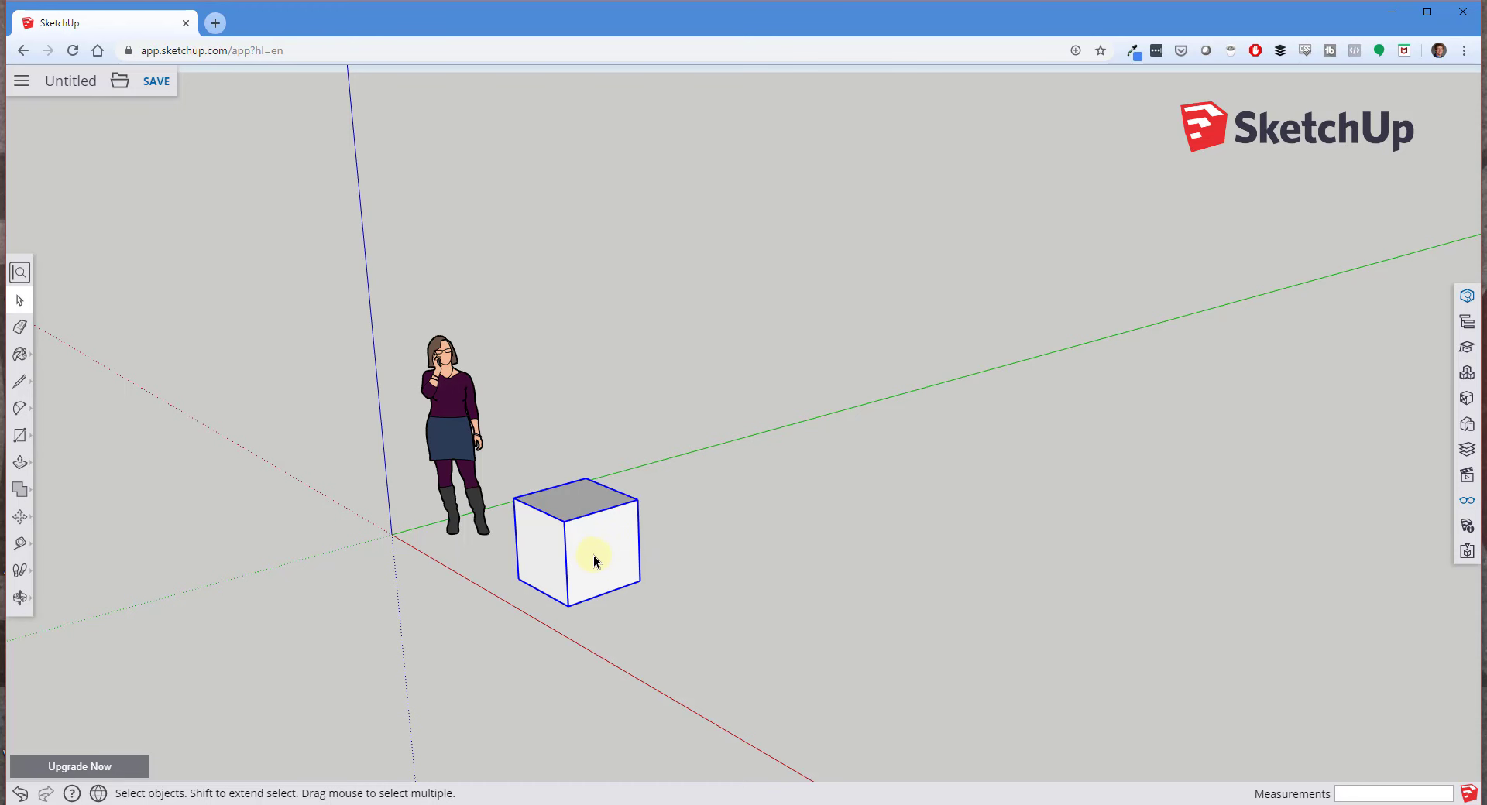
middle_drag(593, 558, 605, 552)
right_click(611, 552)
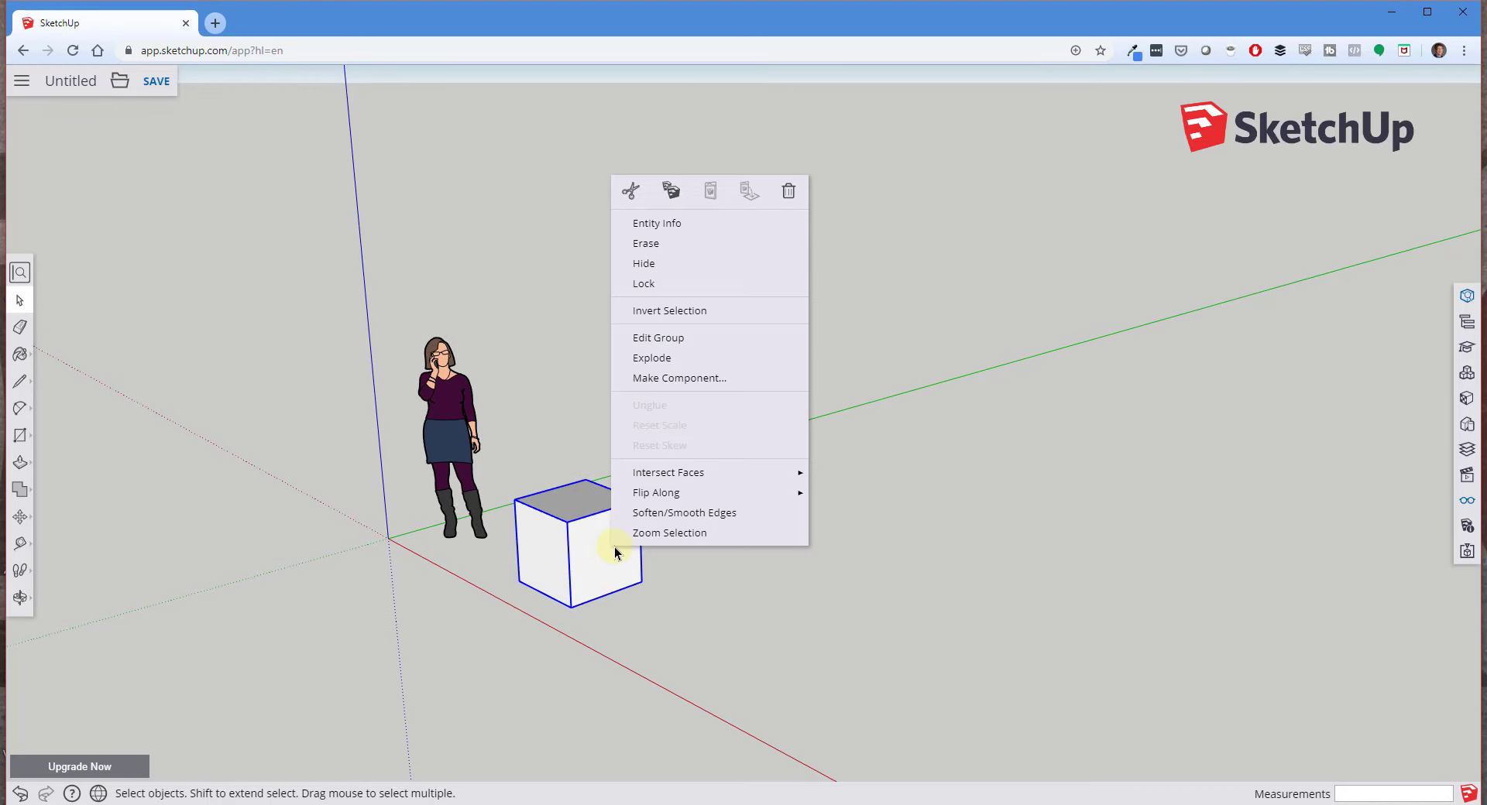
click(714, 379)
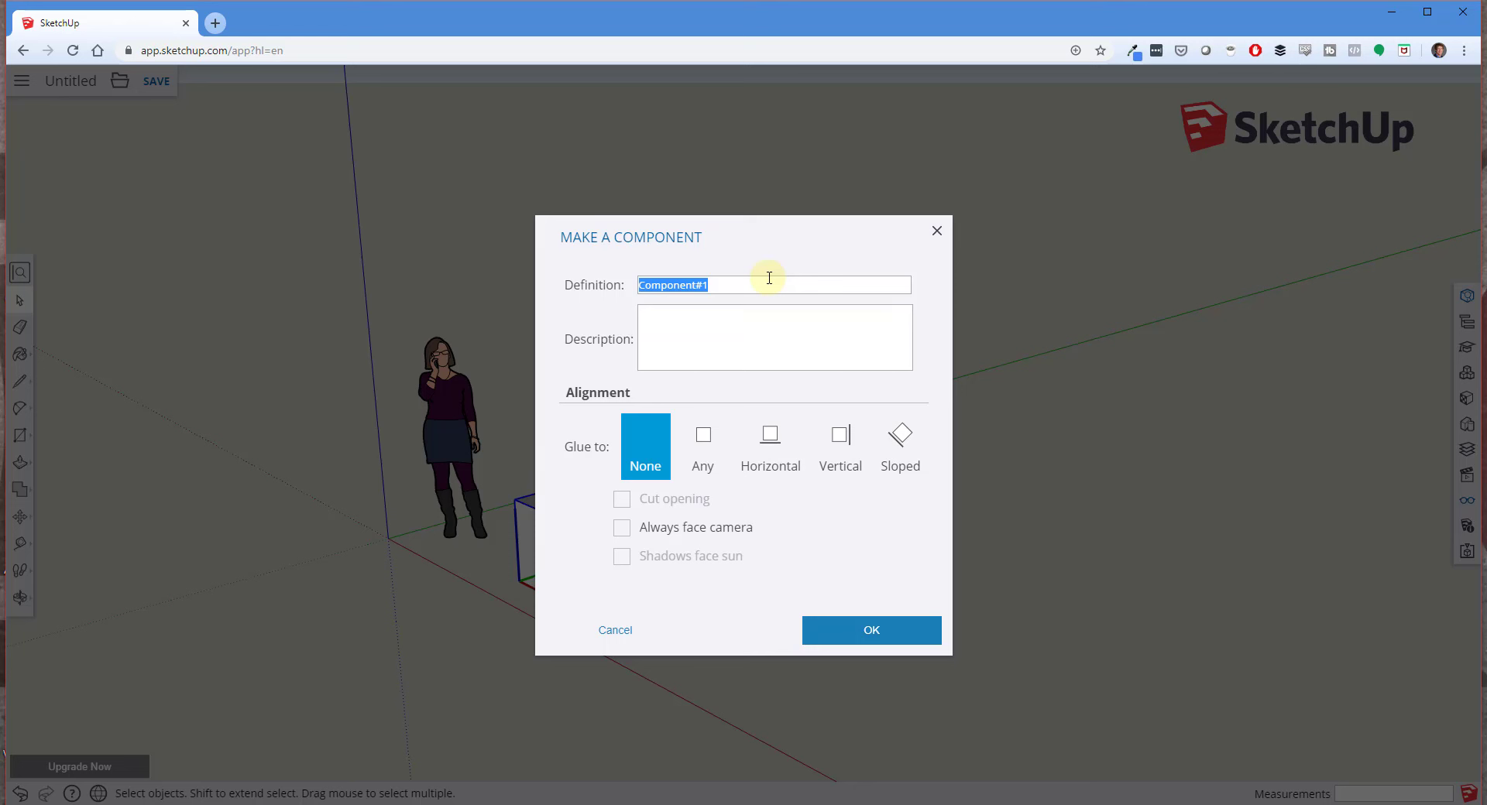
text(Box)
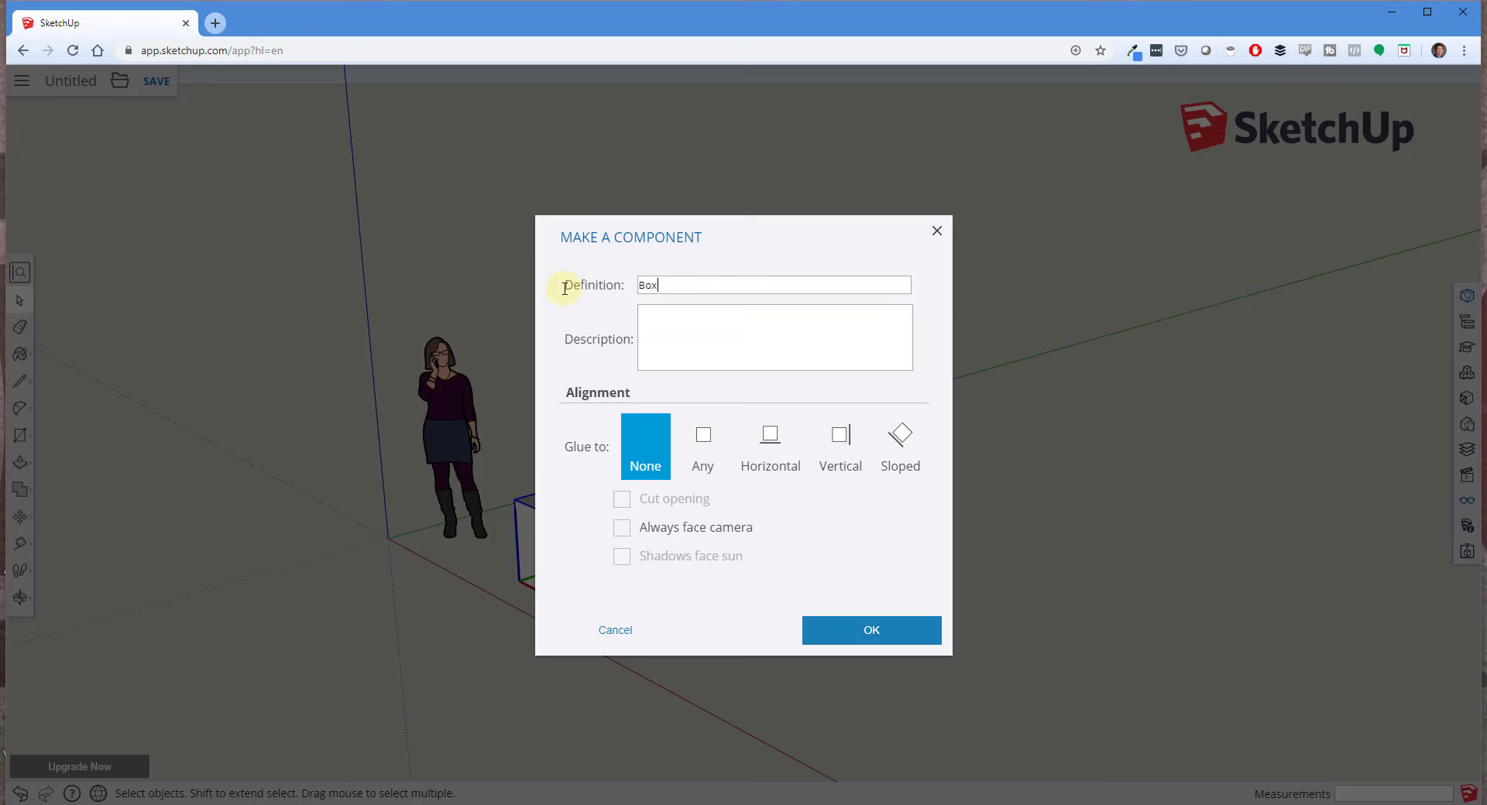
drag(564, 285, 635, 288)
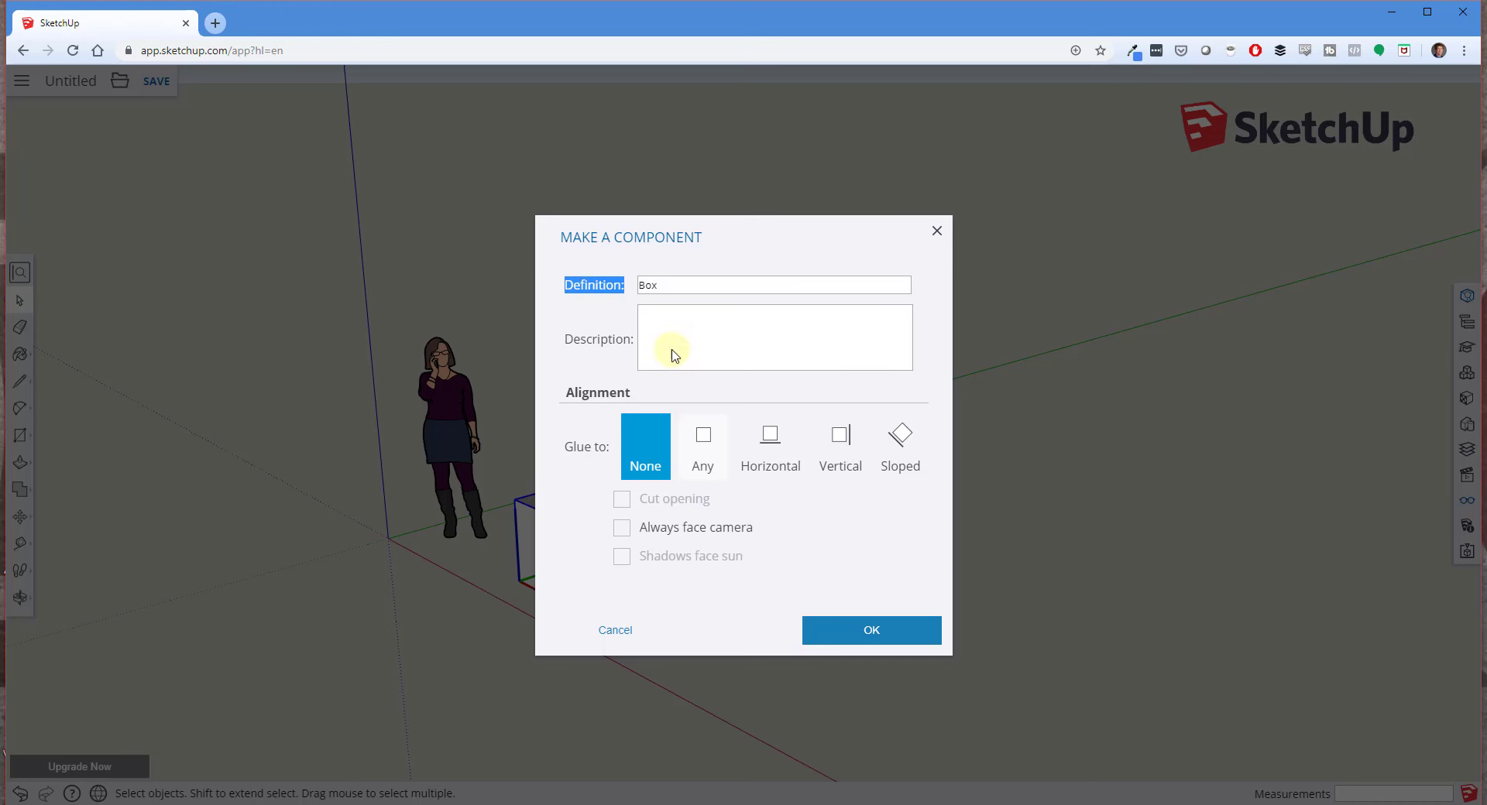
click(887, 635)
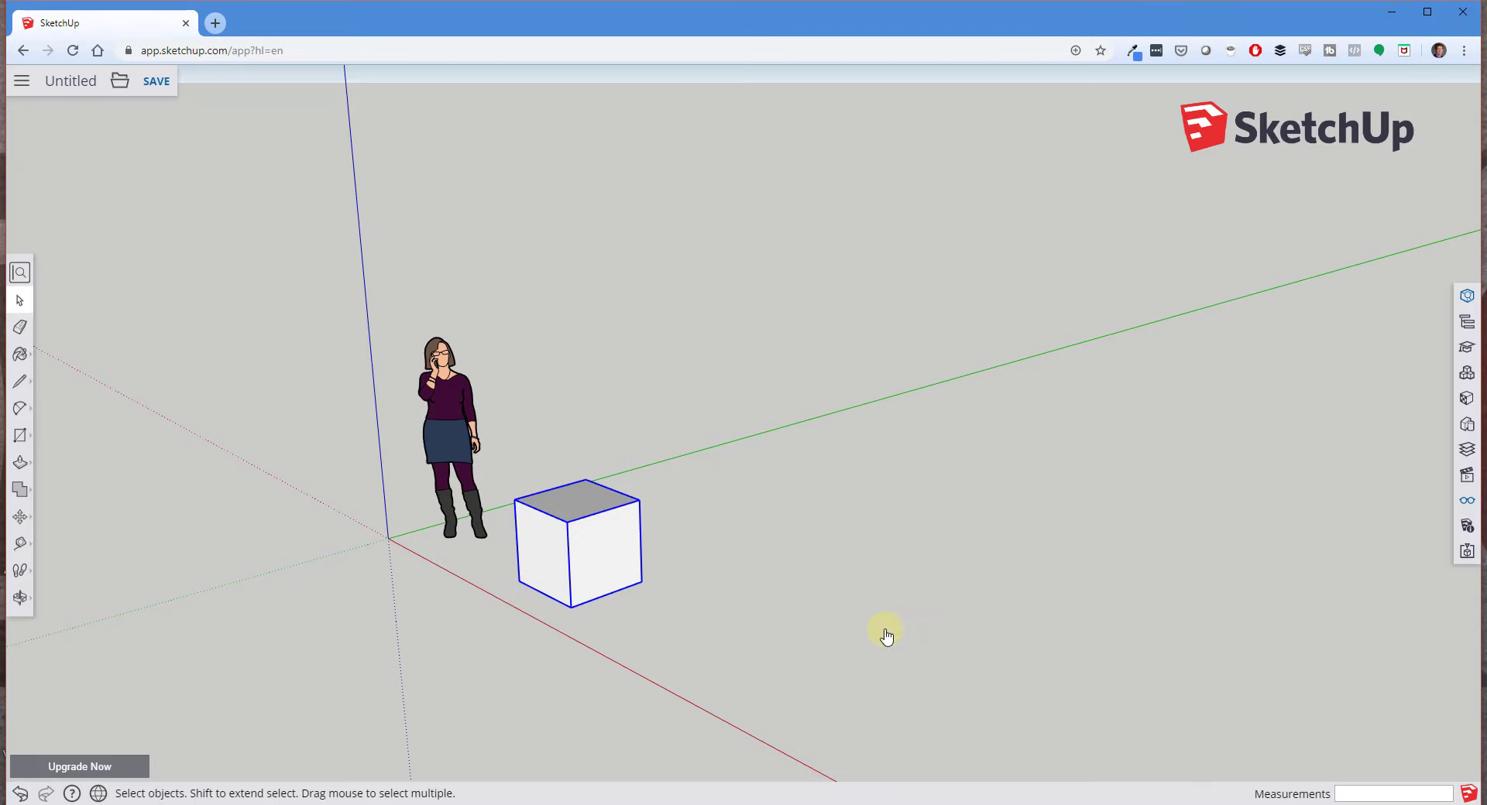
Make three copies of the Box component in a row along the green axis and clear the selection.
key(m)
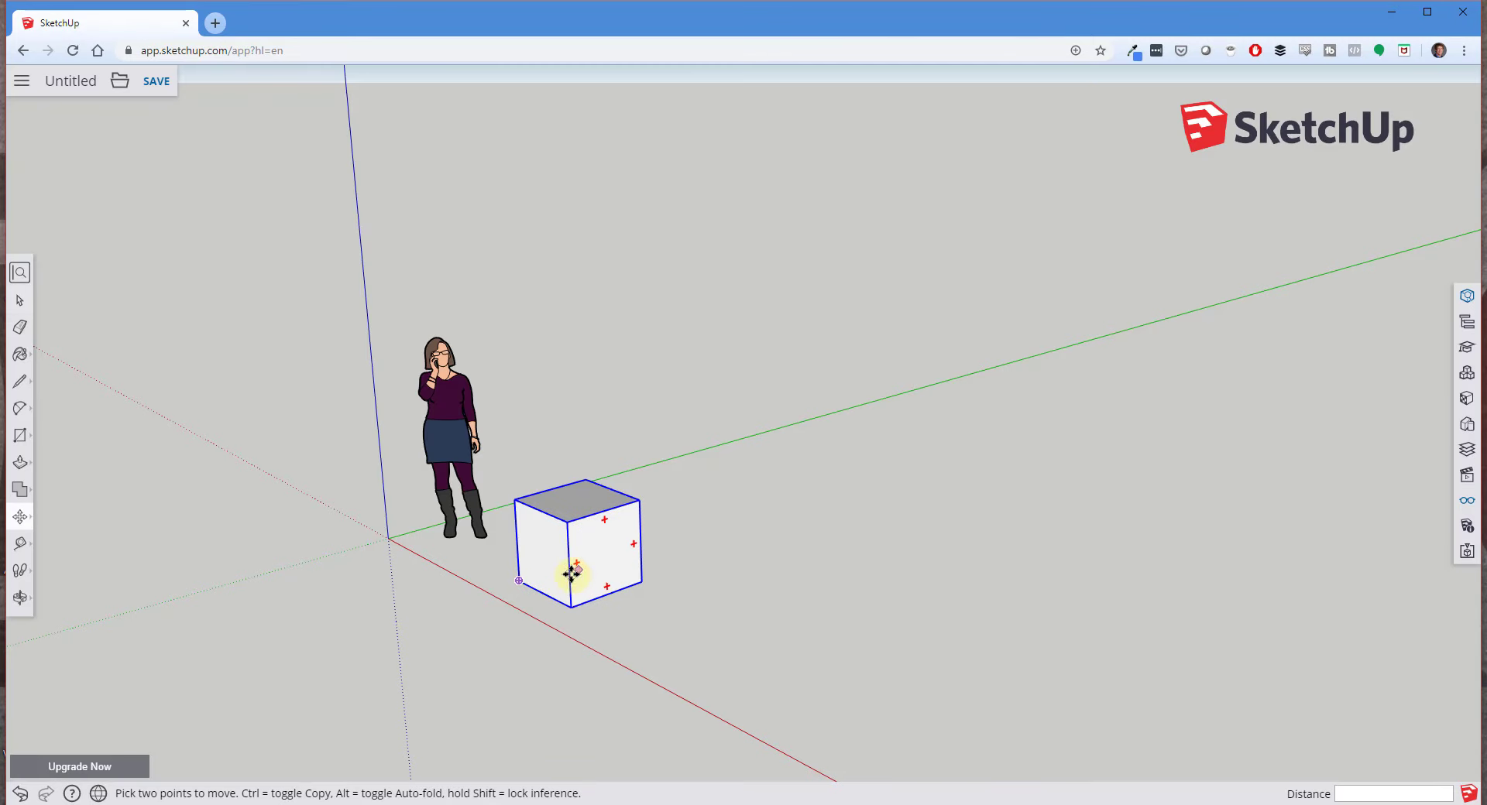
click(571, 607)
key(ctrl)
click(686, 570)
click(687, 565)
key(ctrl)
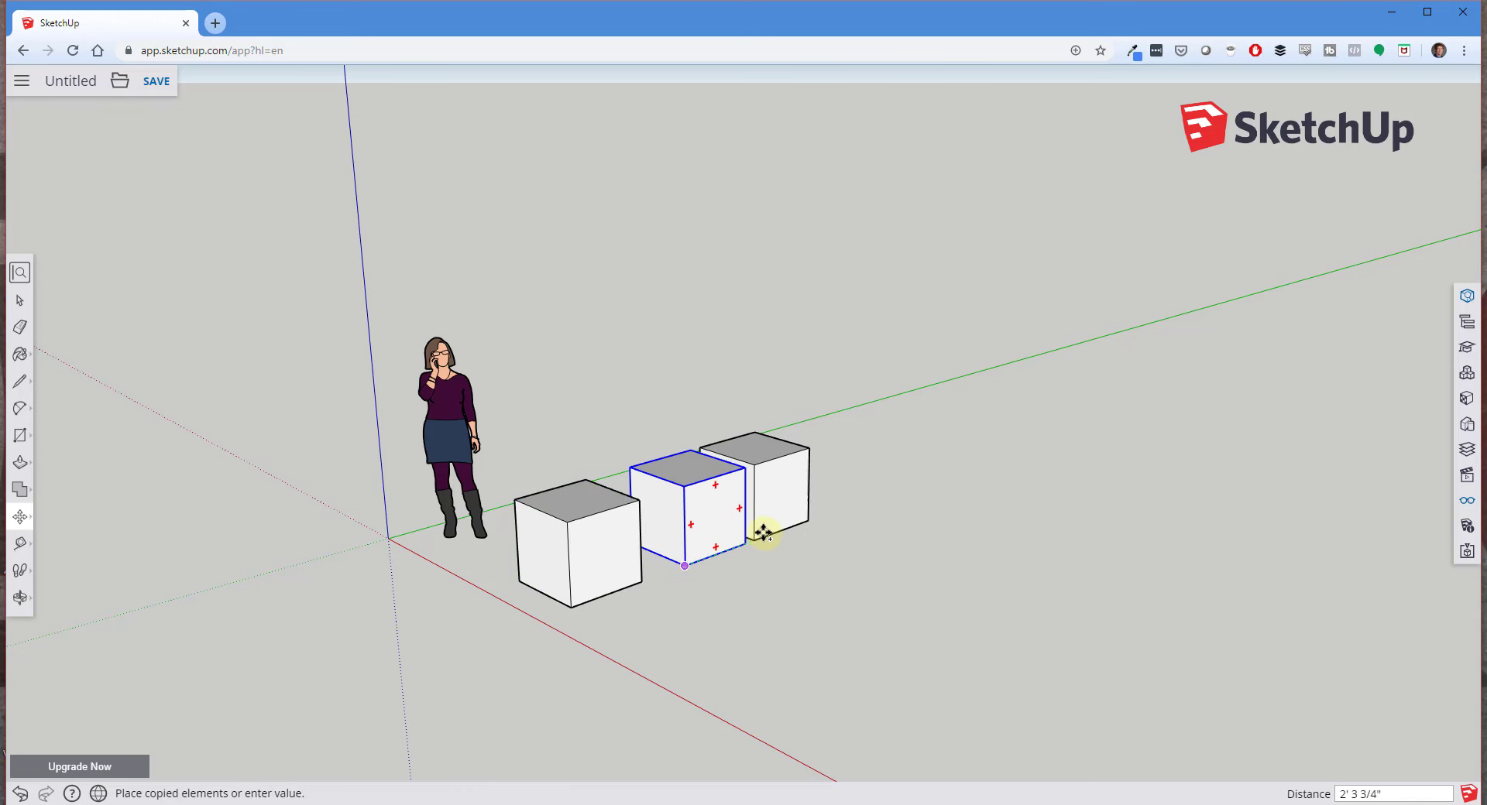
click(811, 521)
click(790, 526)
key(ctrl)
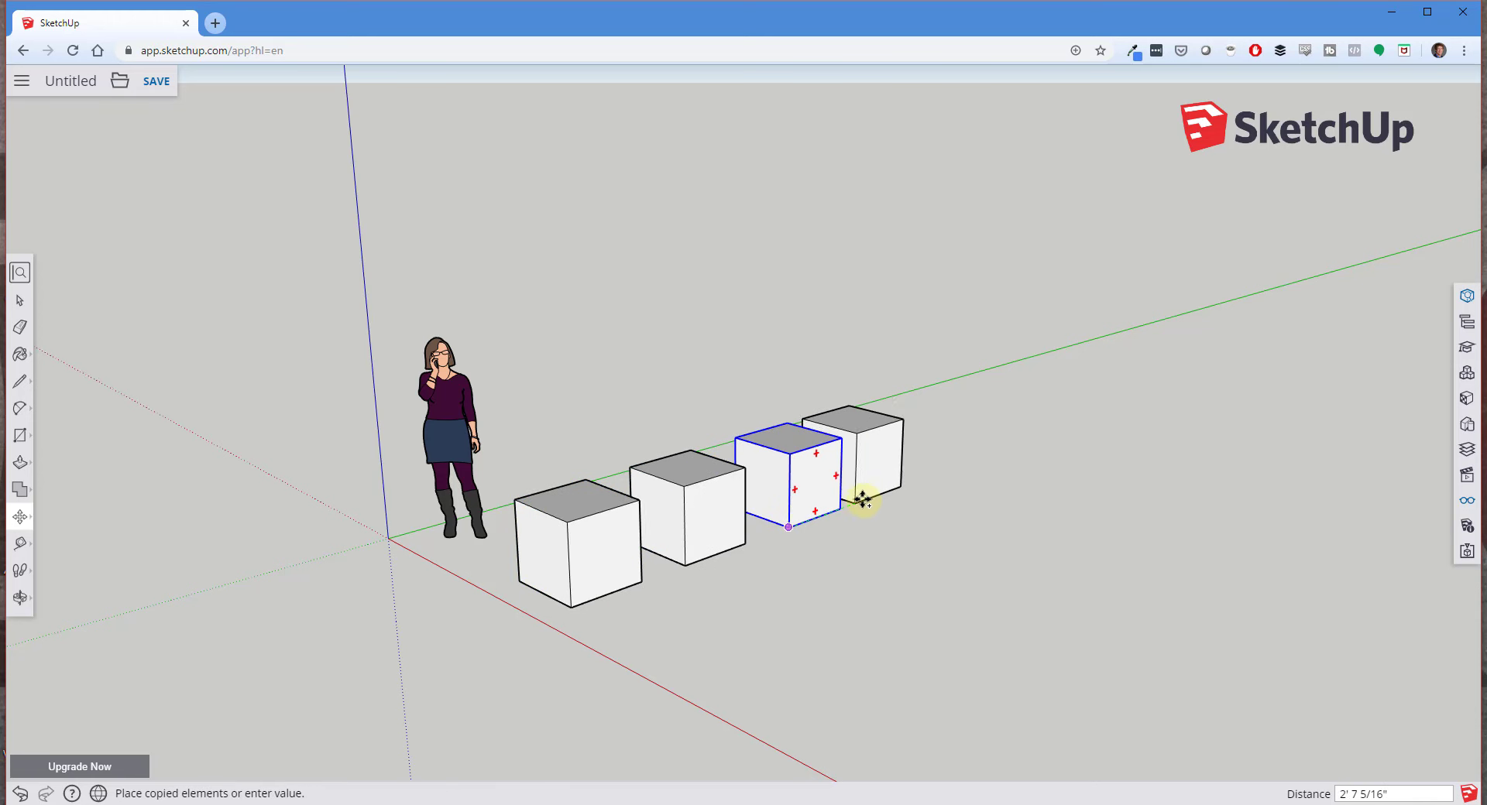
click(872, 497)
key(space)
middle_drag(889, 458, 915, 461)
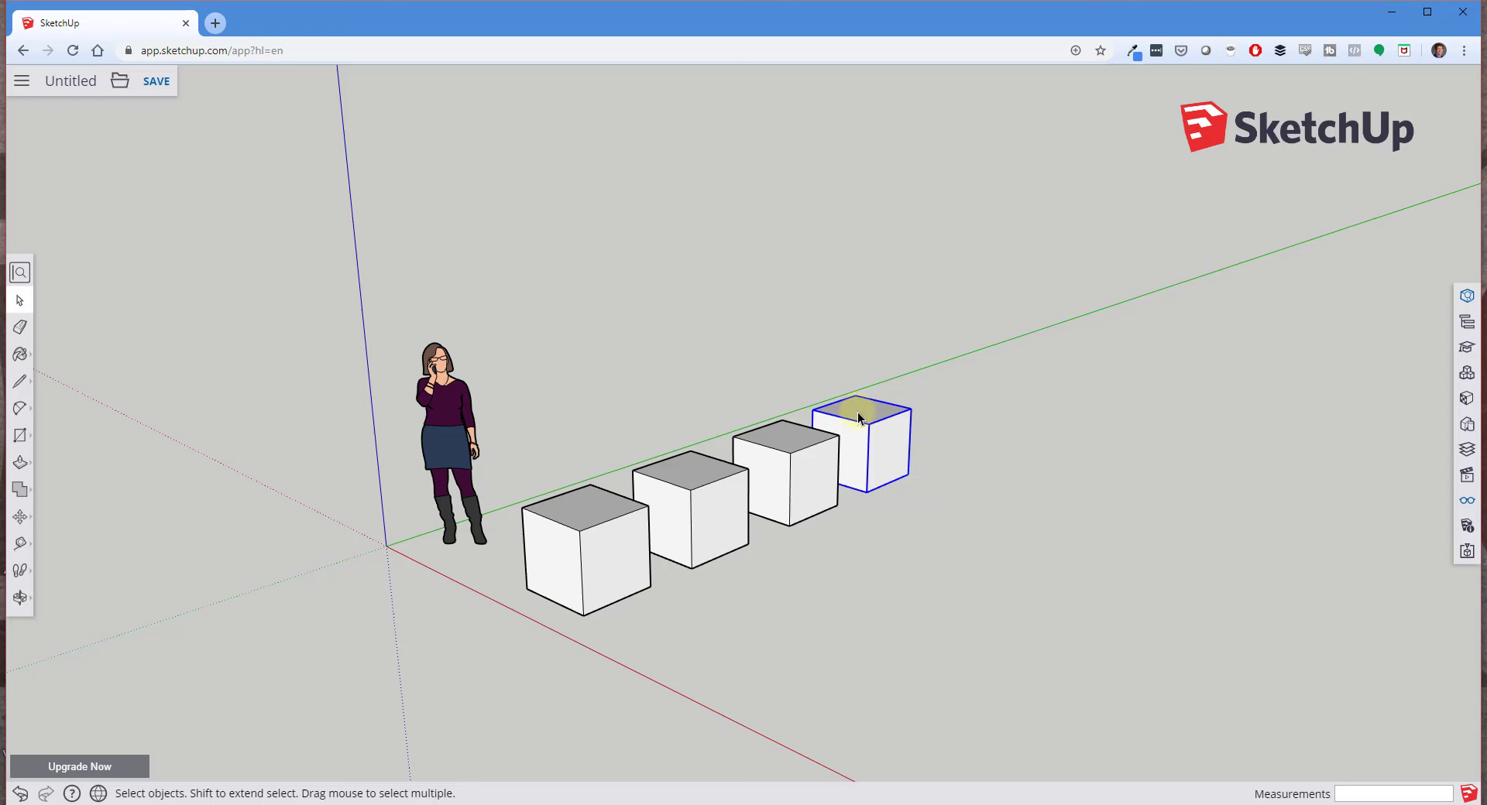
click(931, 534)
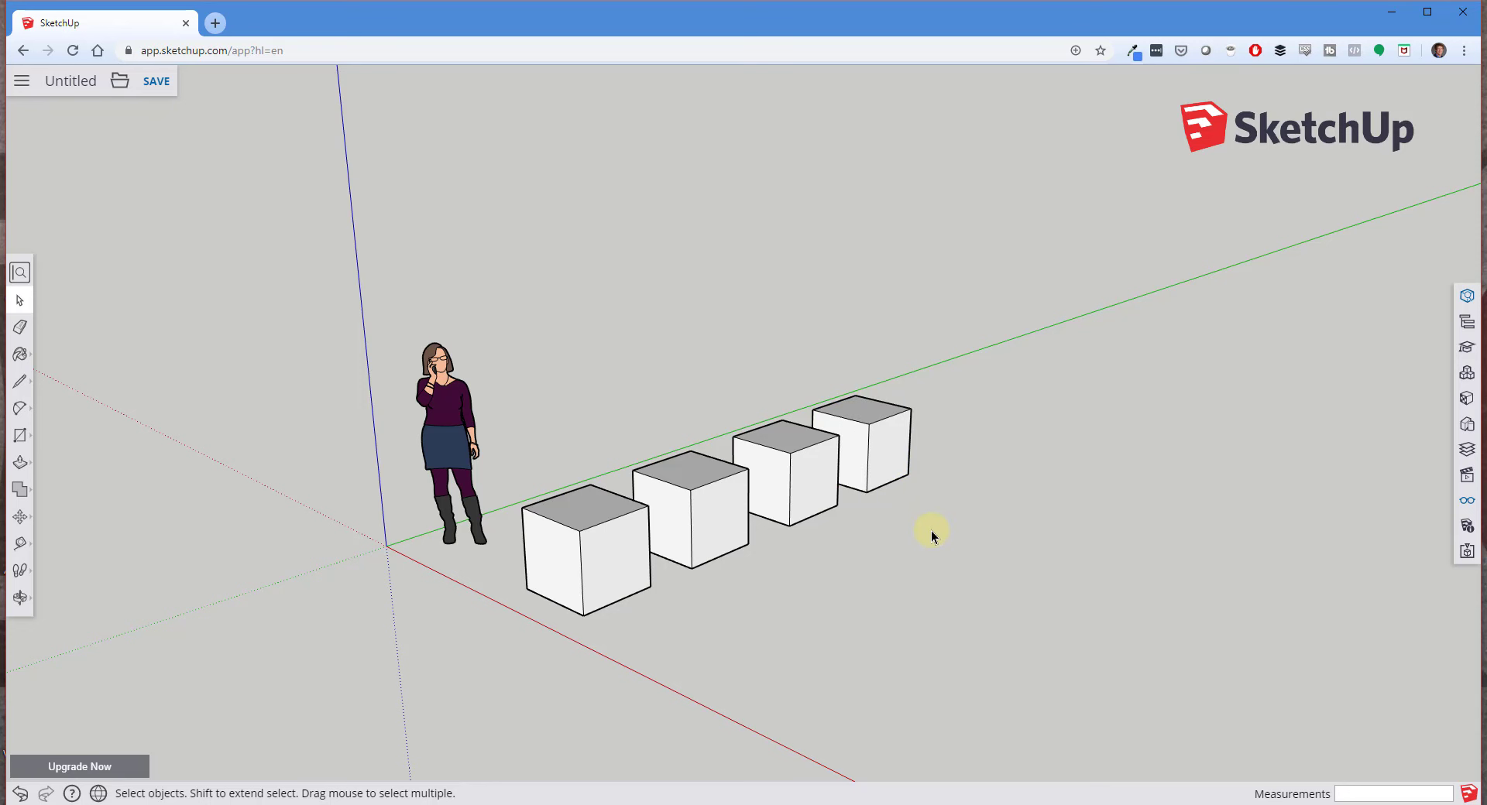
Open the farthest Box component for editing and select its side faces in turn.
double_click(852, 439)
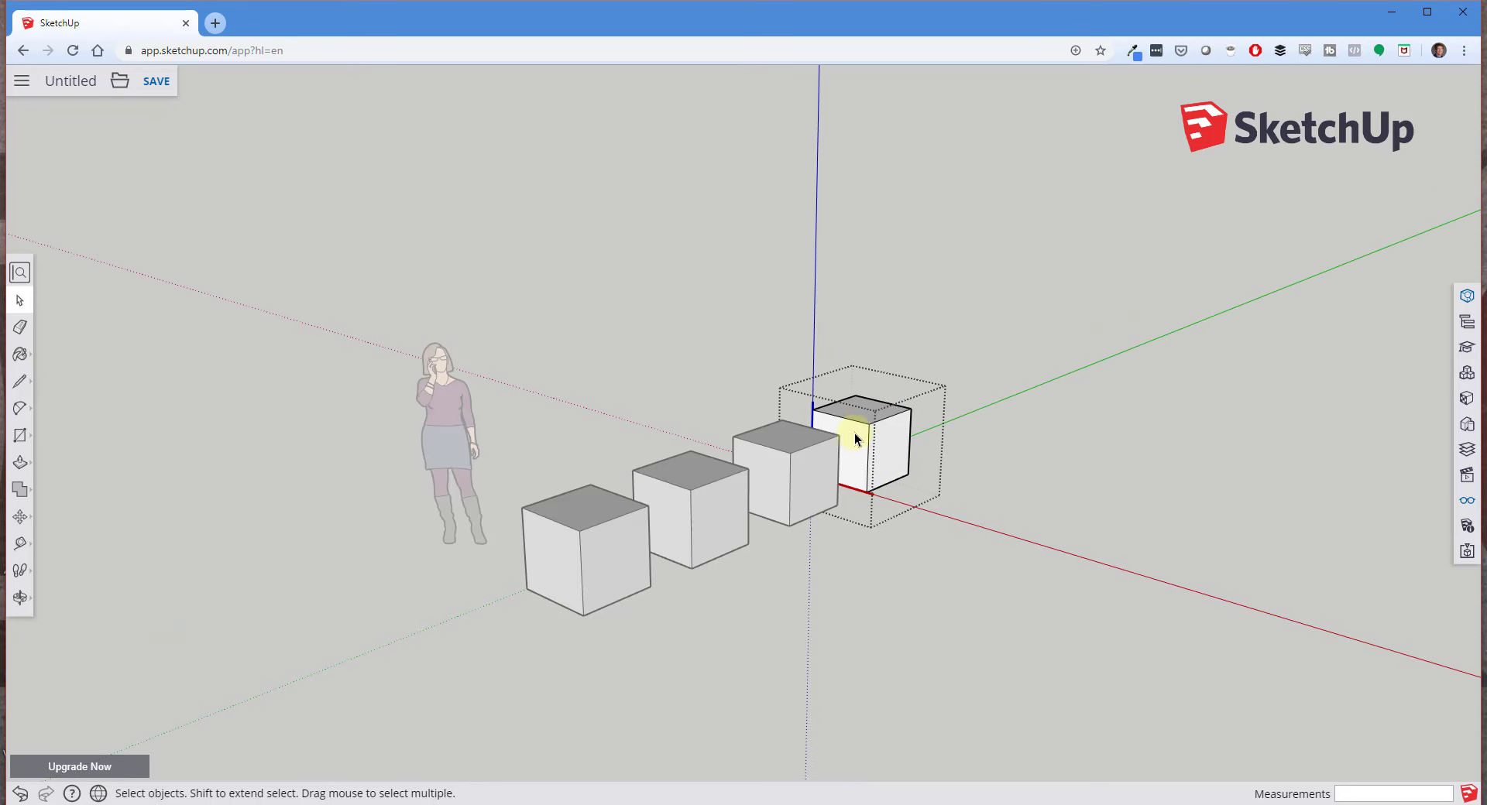
click(854, 445)
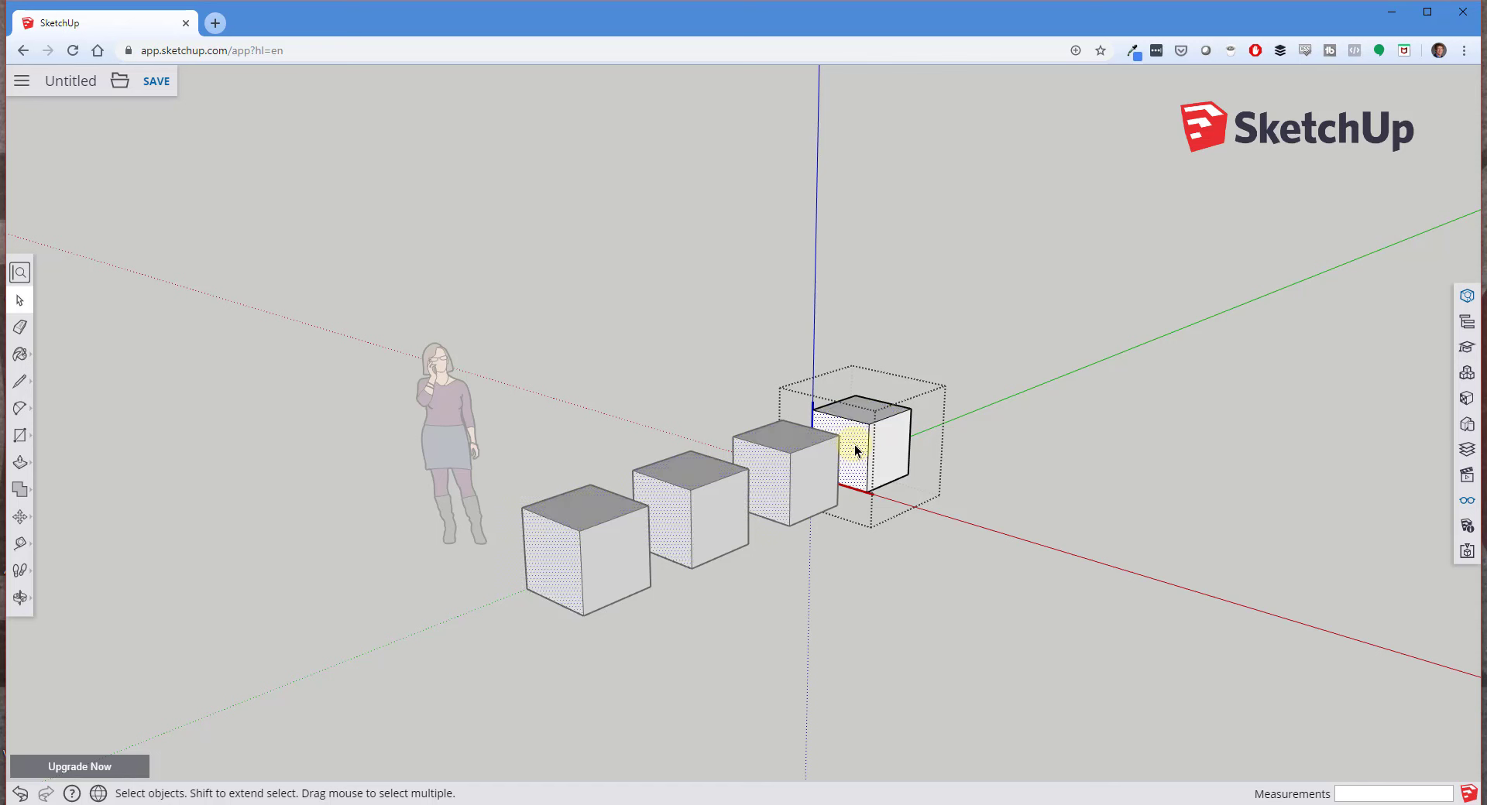
click(884, 432)
click(852, 454)
Pull the farthest box's top face up to make the box taller, and exit component editing.
click(853, 416)
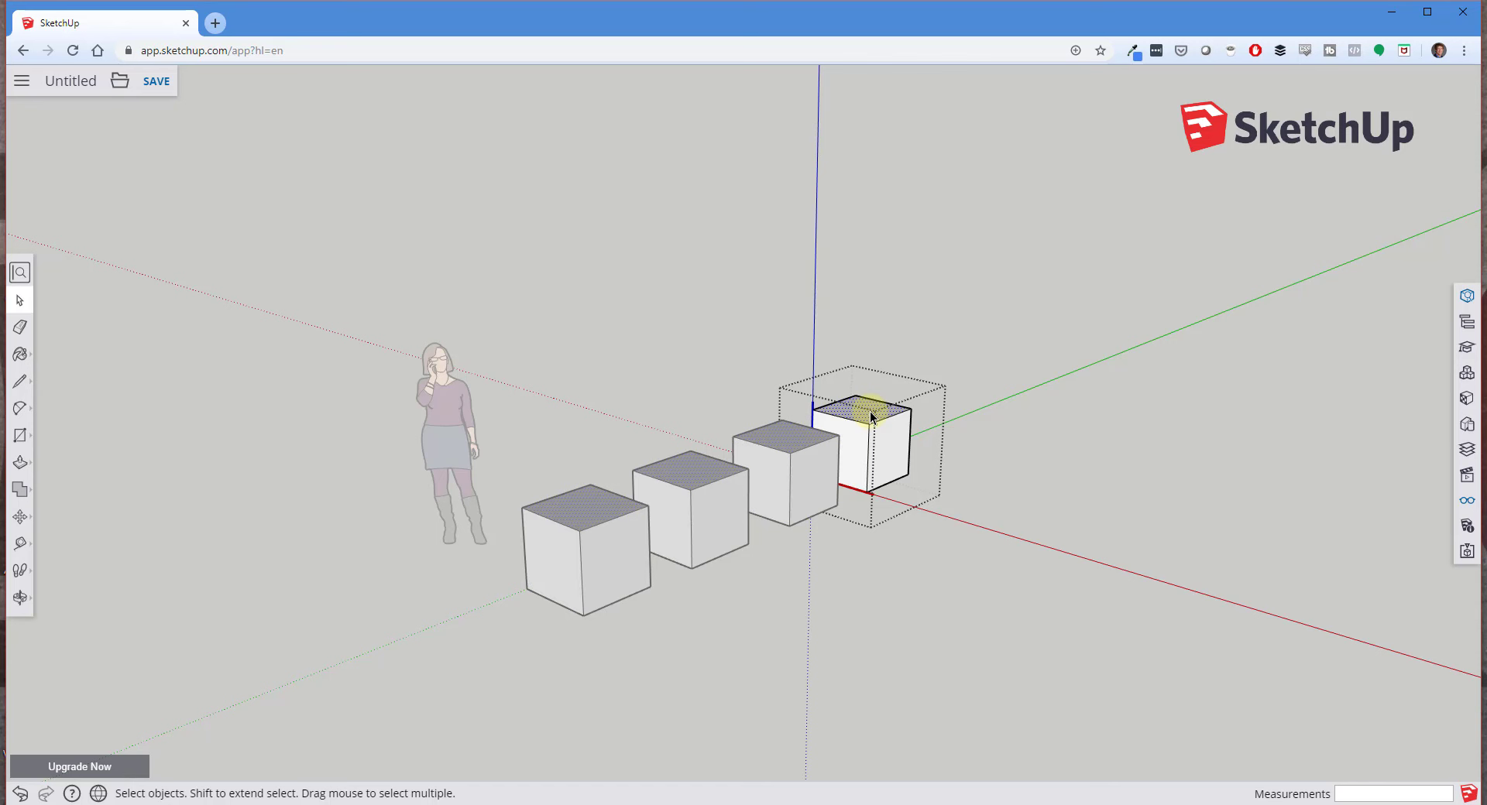
key(p)
drag(854, 413, 862, 356)
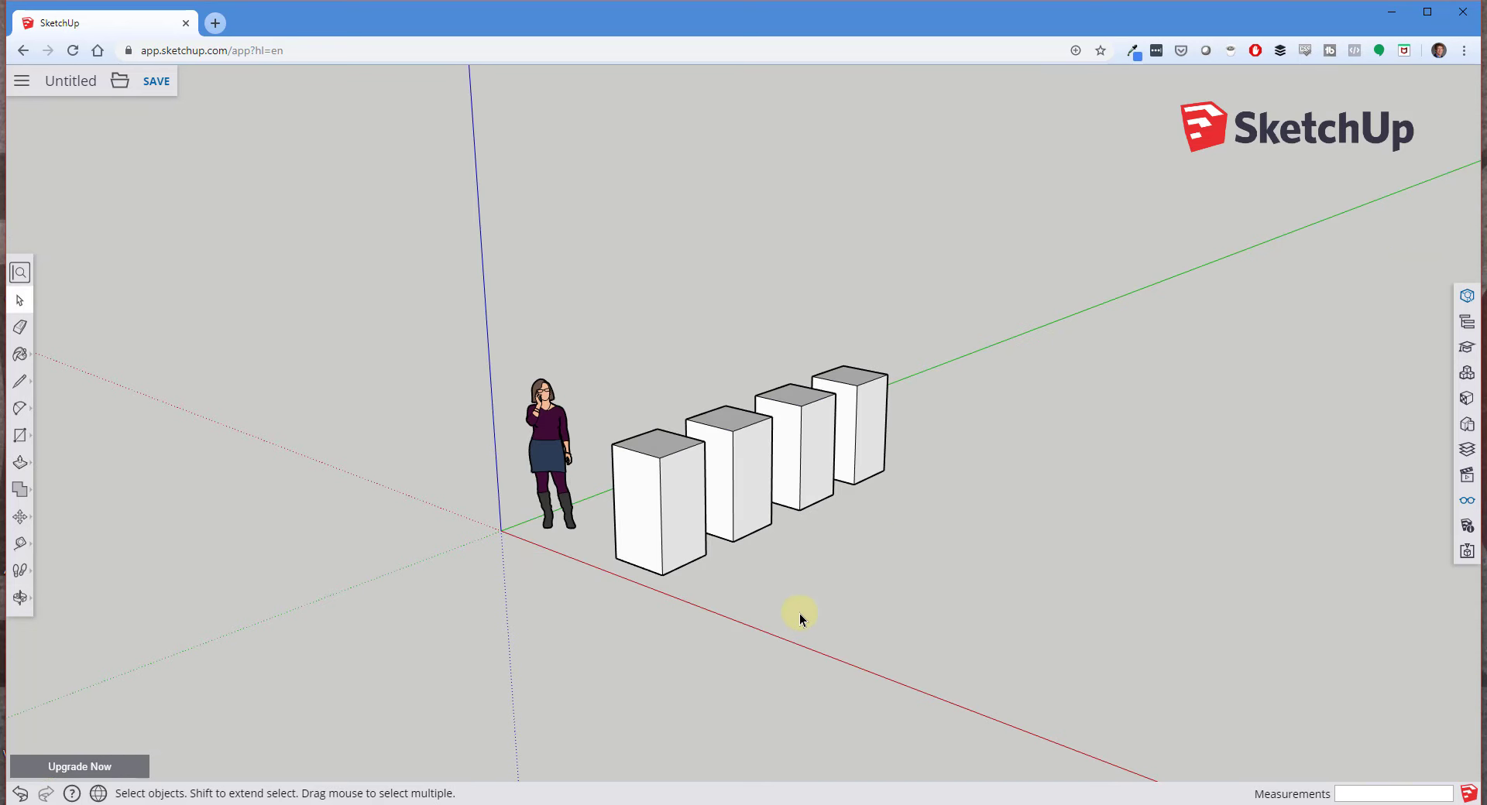
Draw a circle on the ground in front of the boxes and pull it up into a cylinder matching the boxes' height.
key(c)
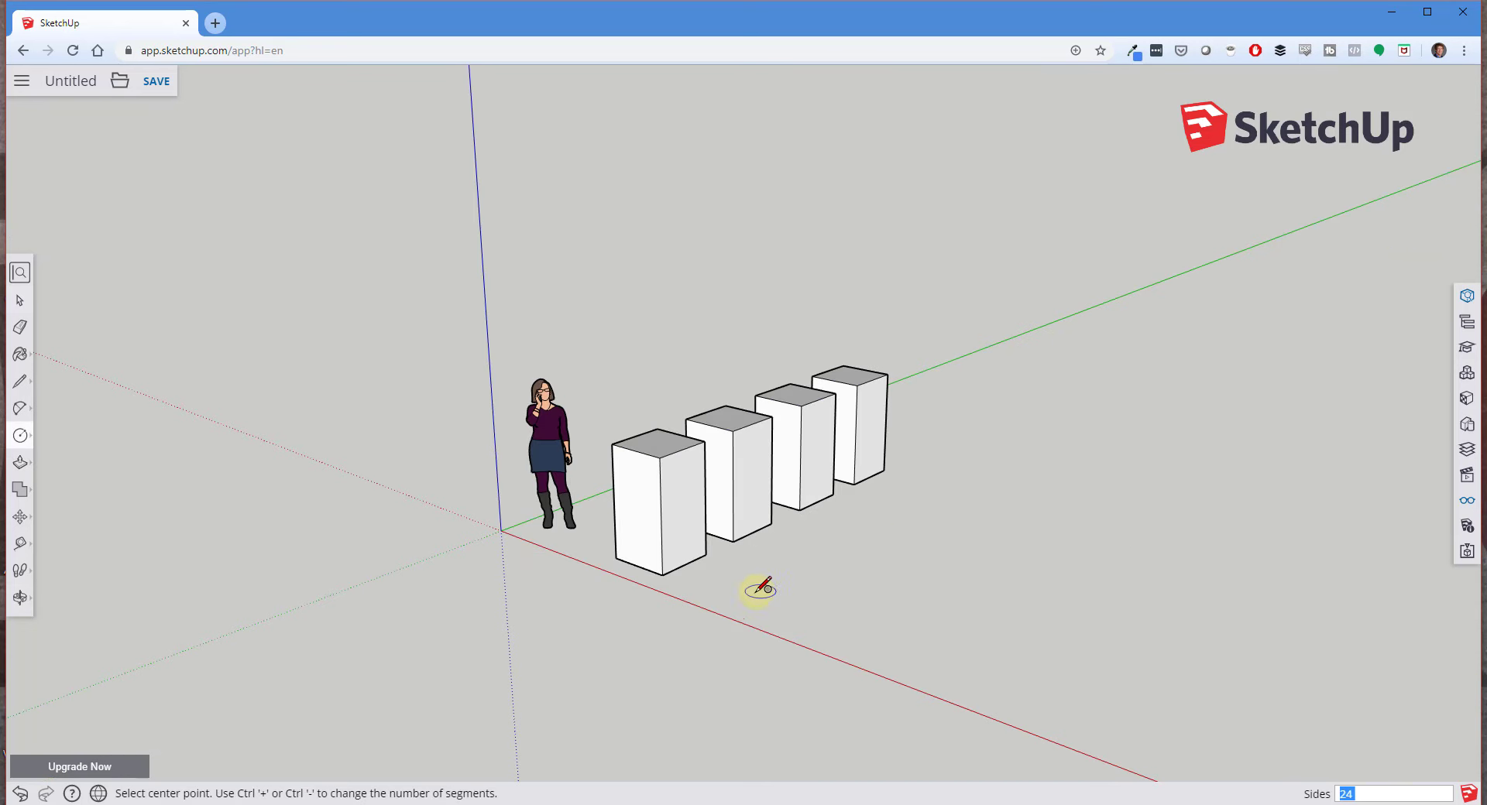
click(737, 596)
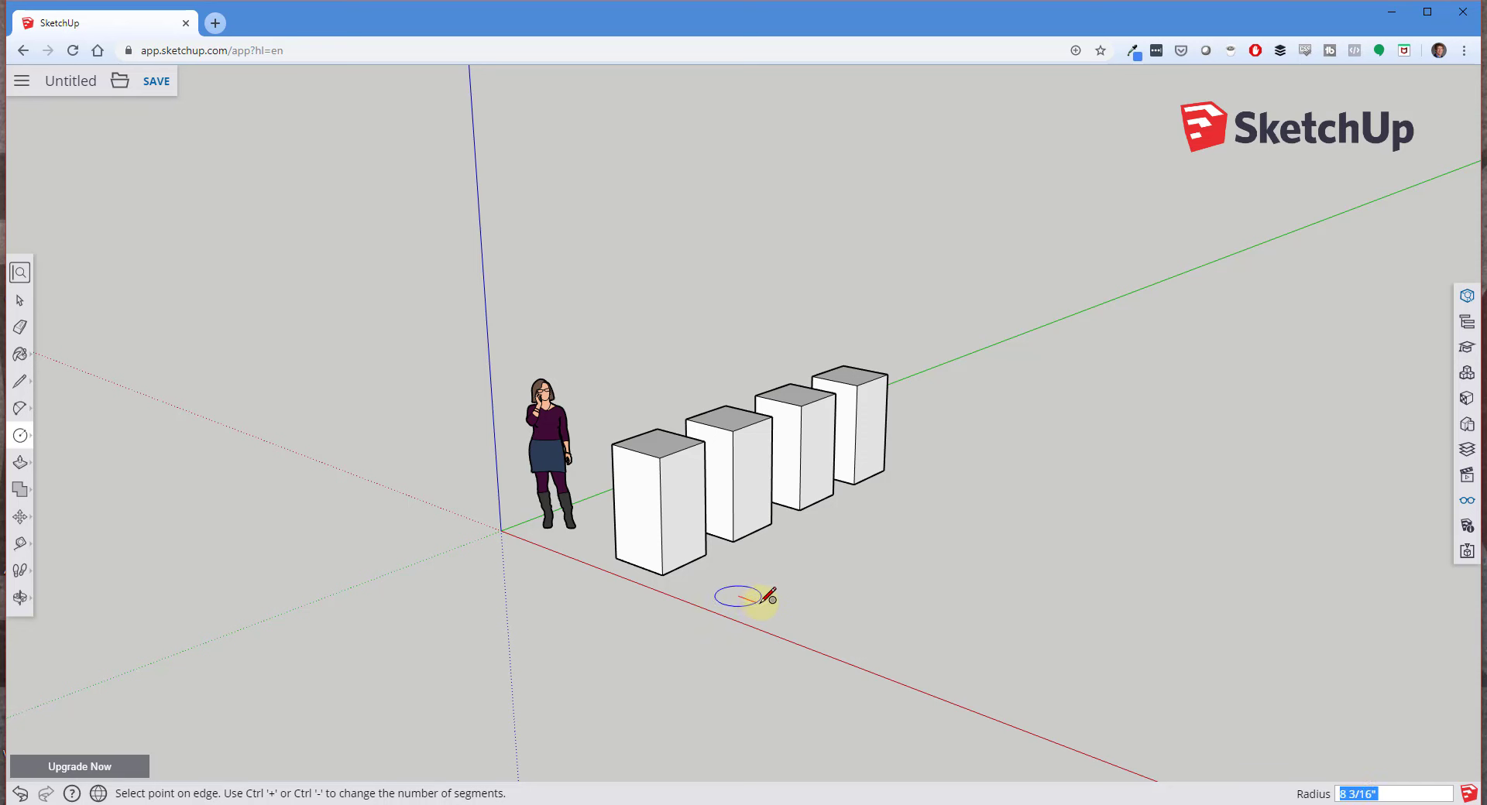
click(762, 604)
key(space)
key(p)
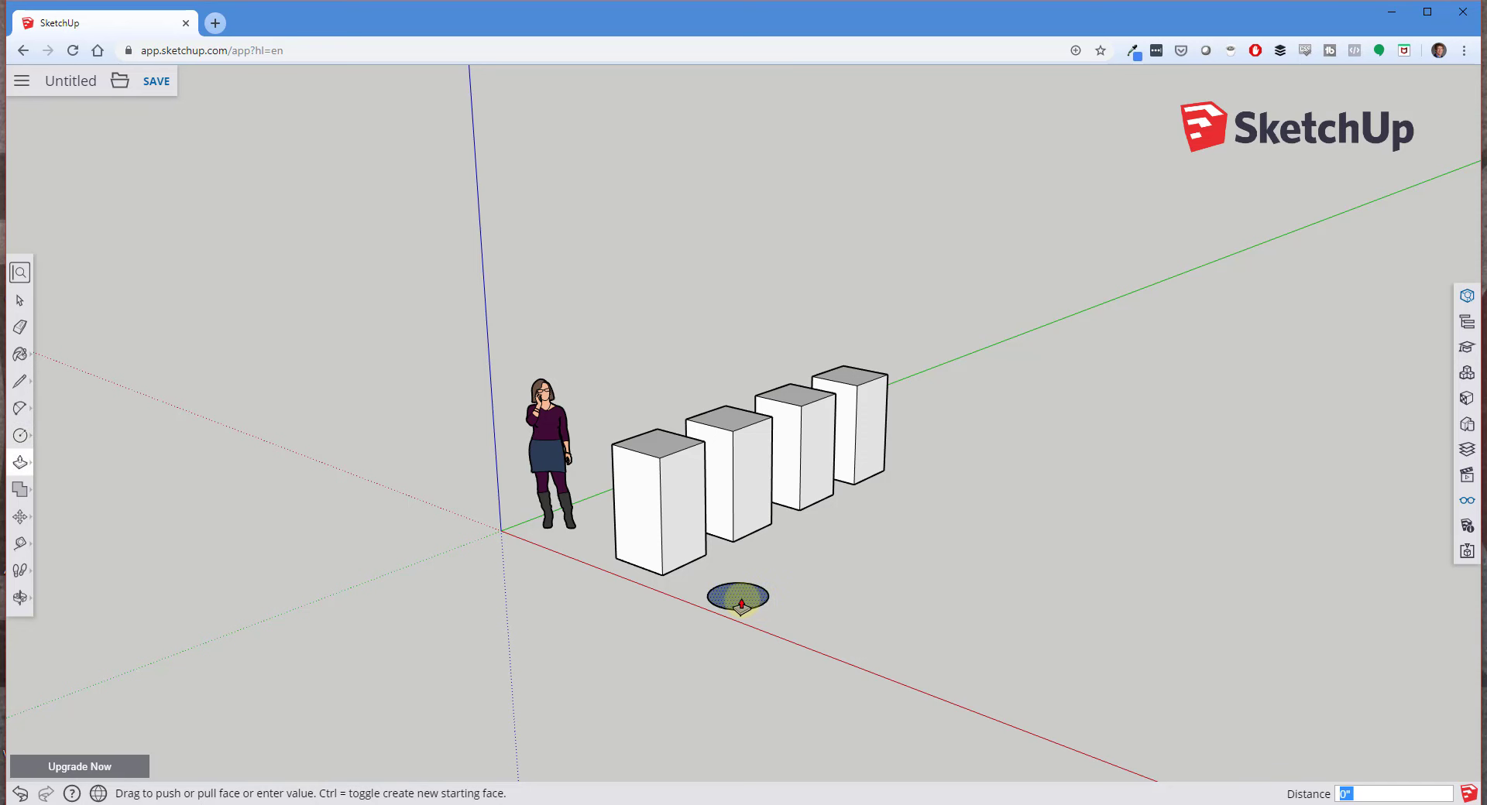
click(742, 598)
key(space)
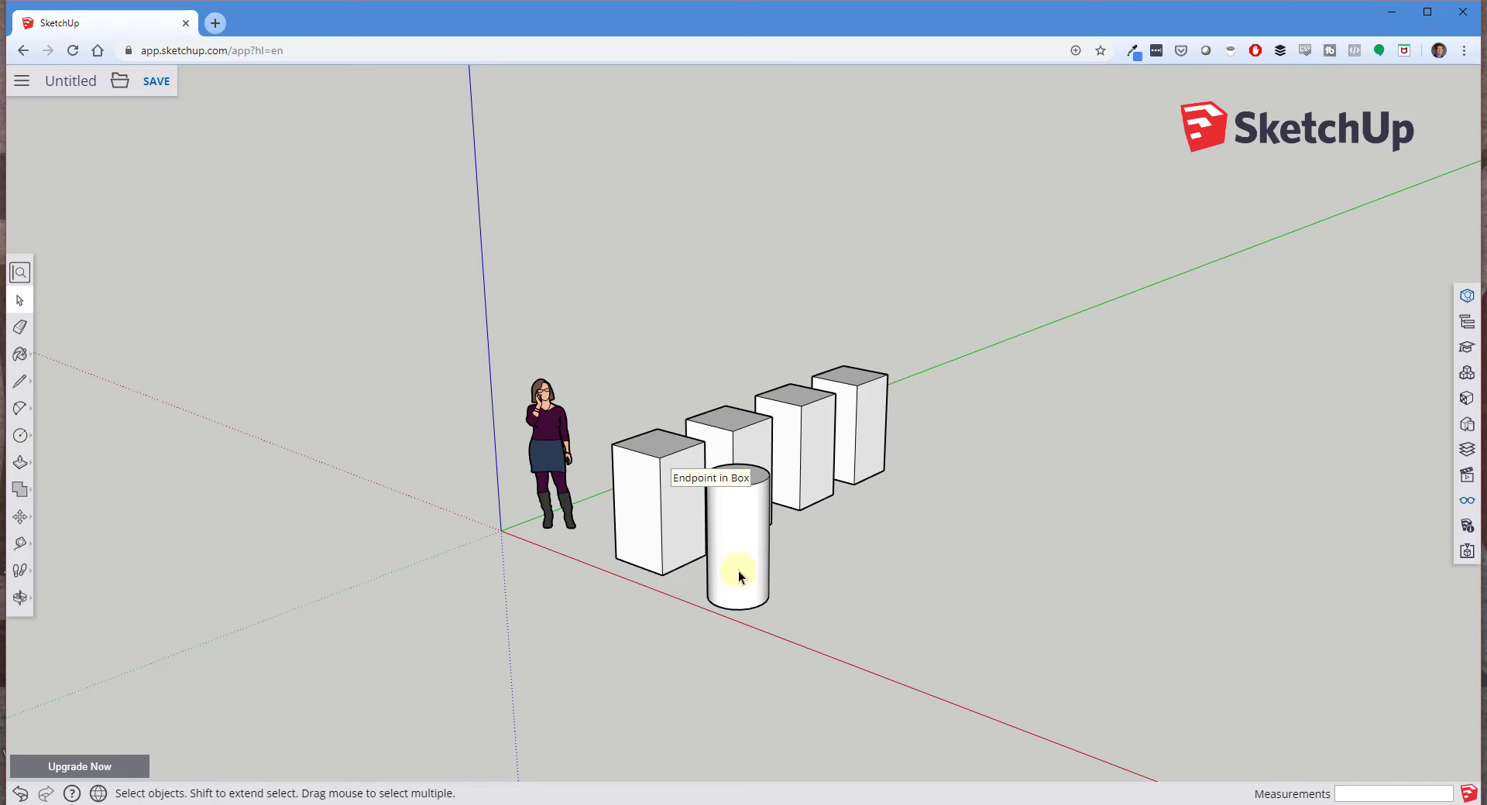
Select the whole cylinder and make it a component with the definition name Cylinder.
click(738, 556)
right_click(737, 556)
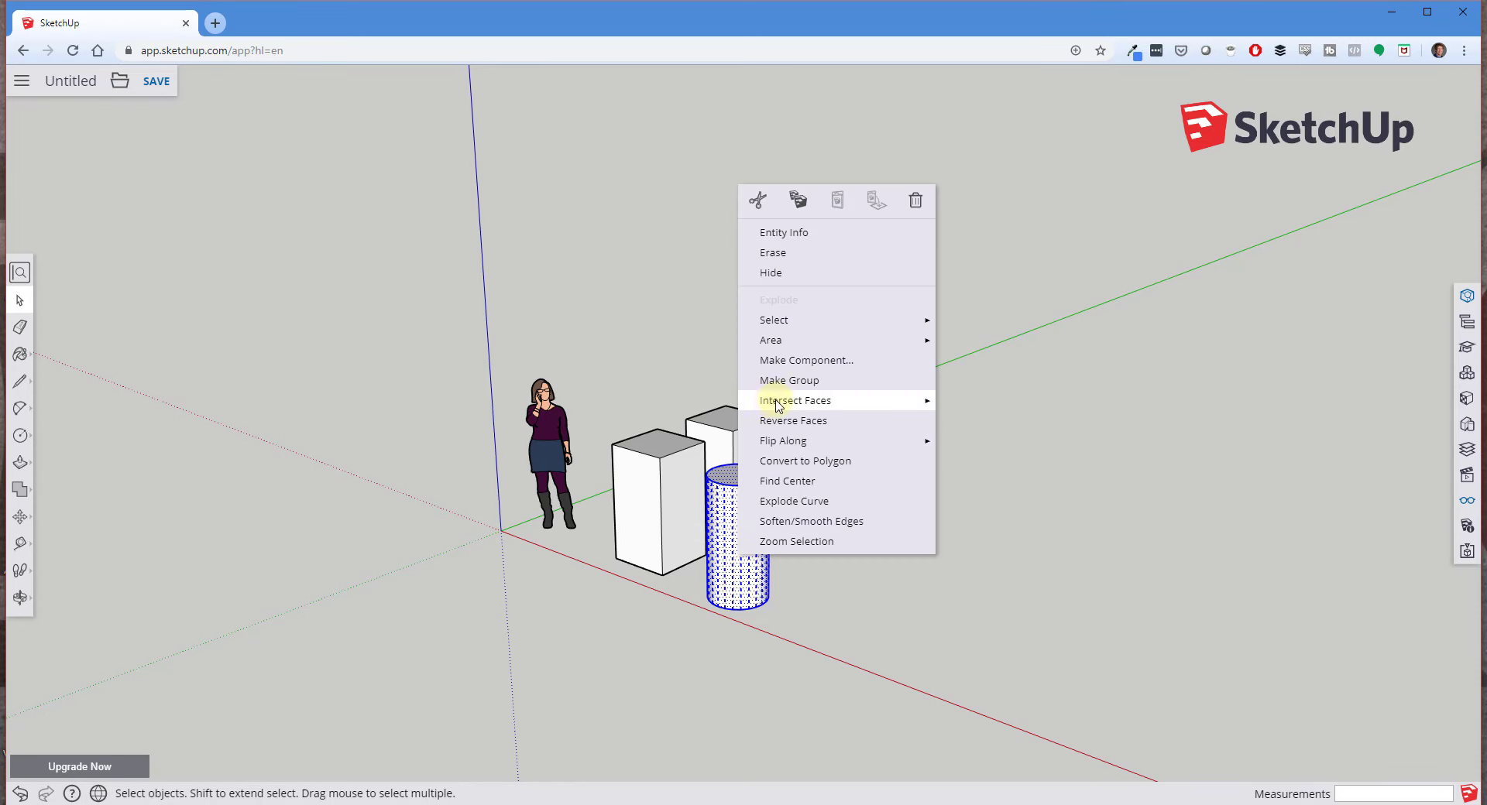
click(827, 364)
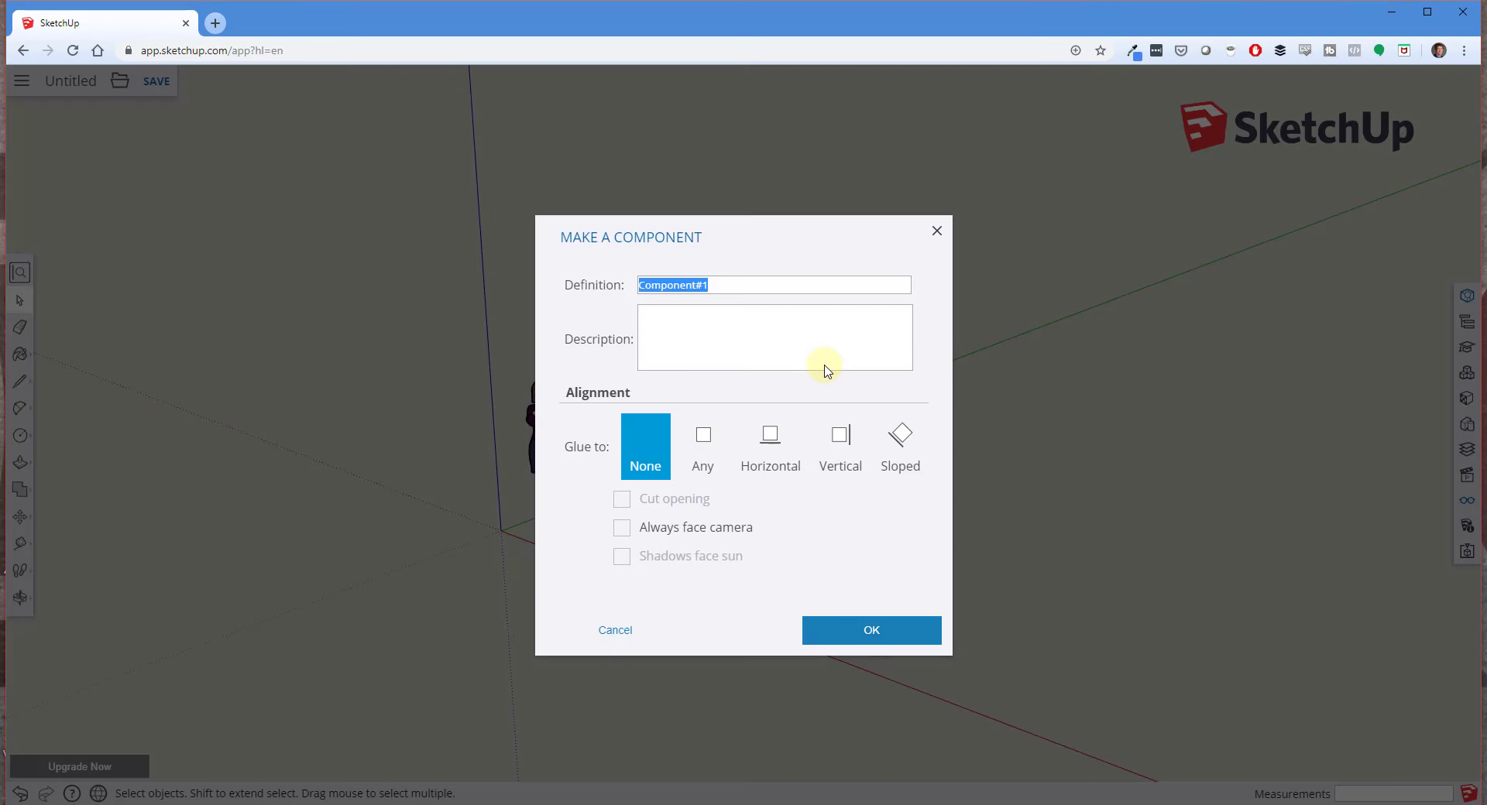
text(Cylinder)
key(Return)
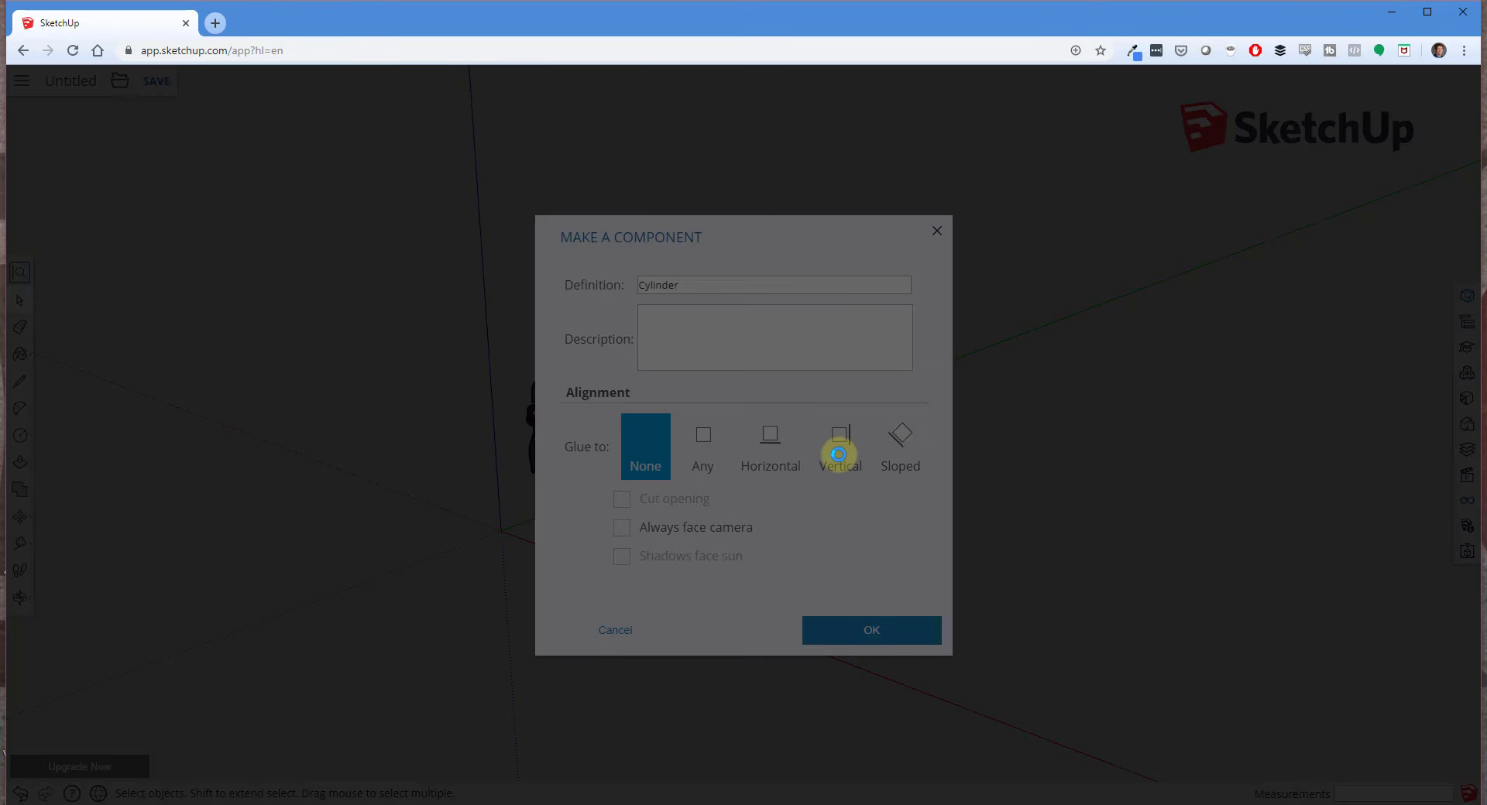
Copy the Cylinder component three times in a row beside the boxes, spacing the first two copies about 2' 9" and 2' 11" apart.
key(m)
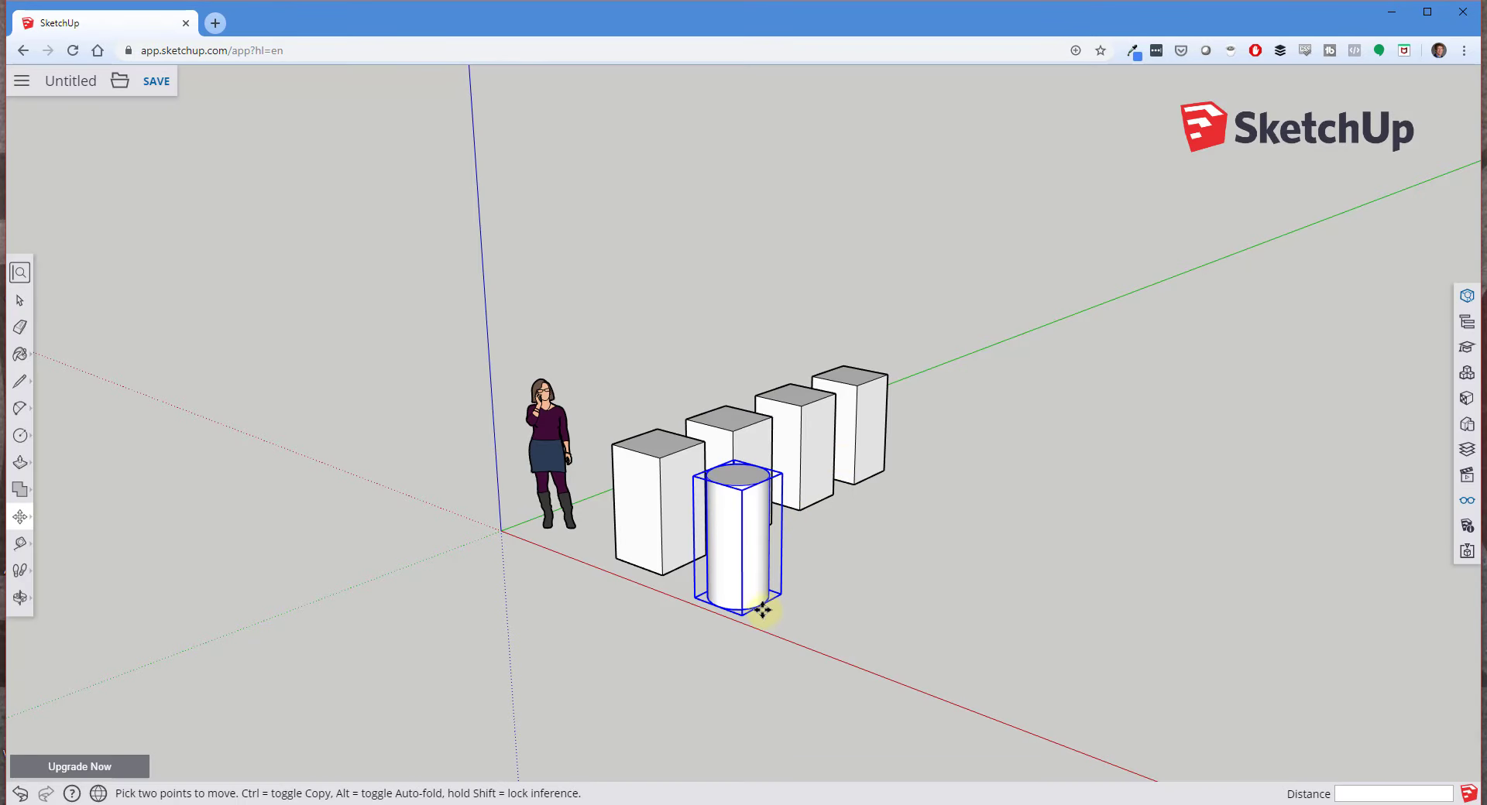
key(ctrl)
click(761, 604)
click(822, 573)
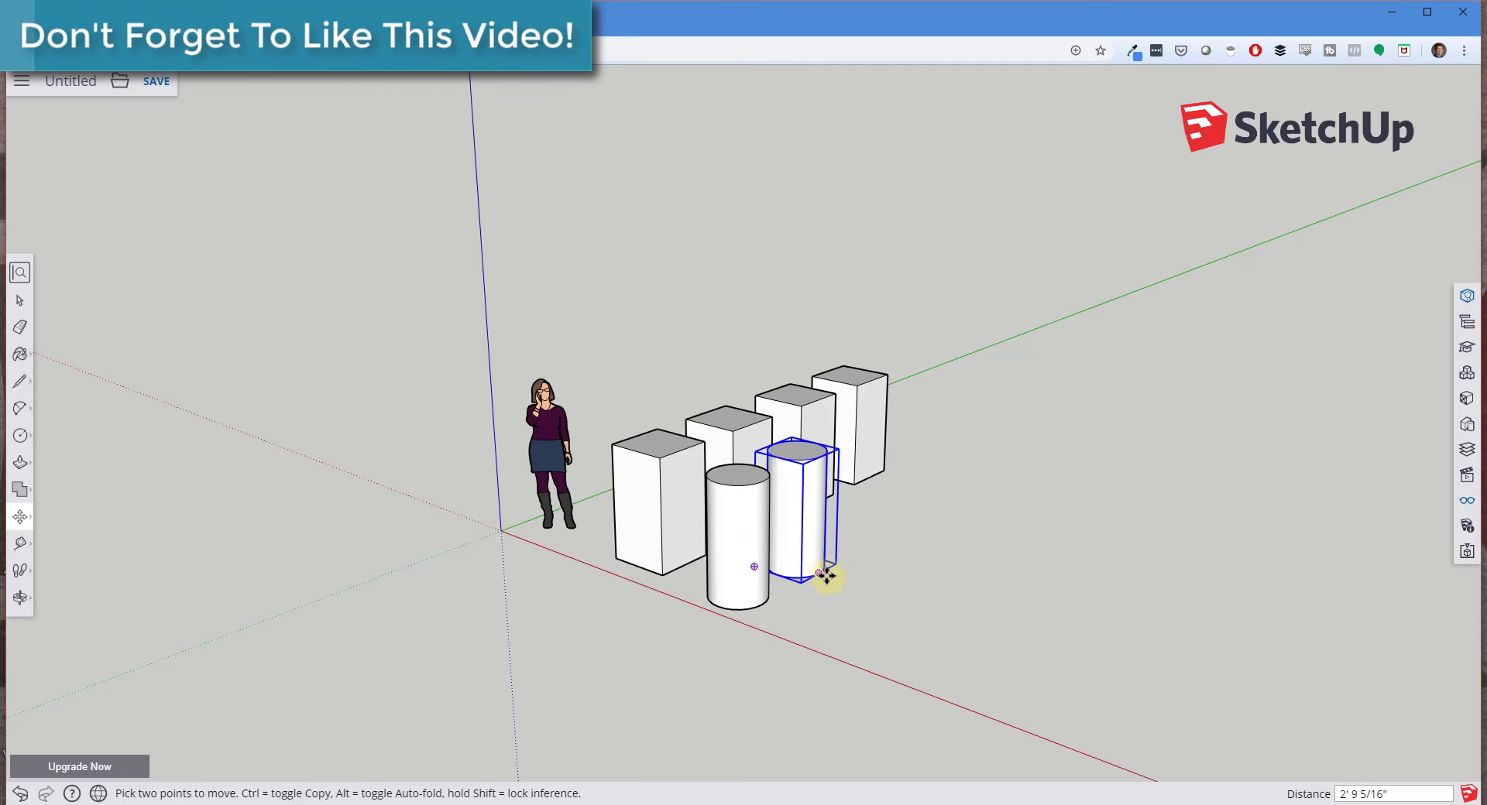
key(ctrl)
click(824, 573)
click(867, 540)
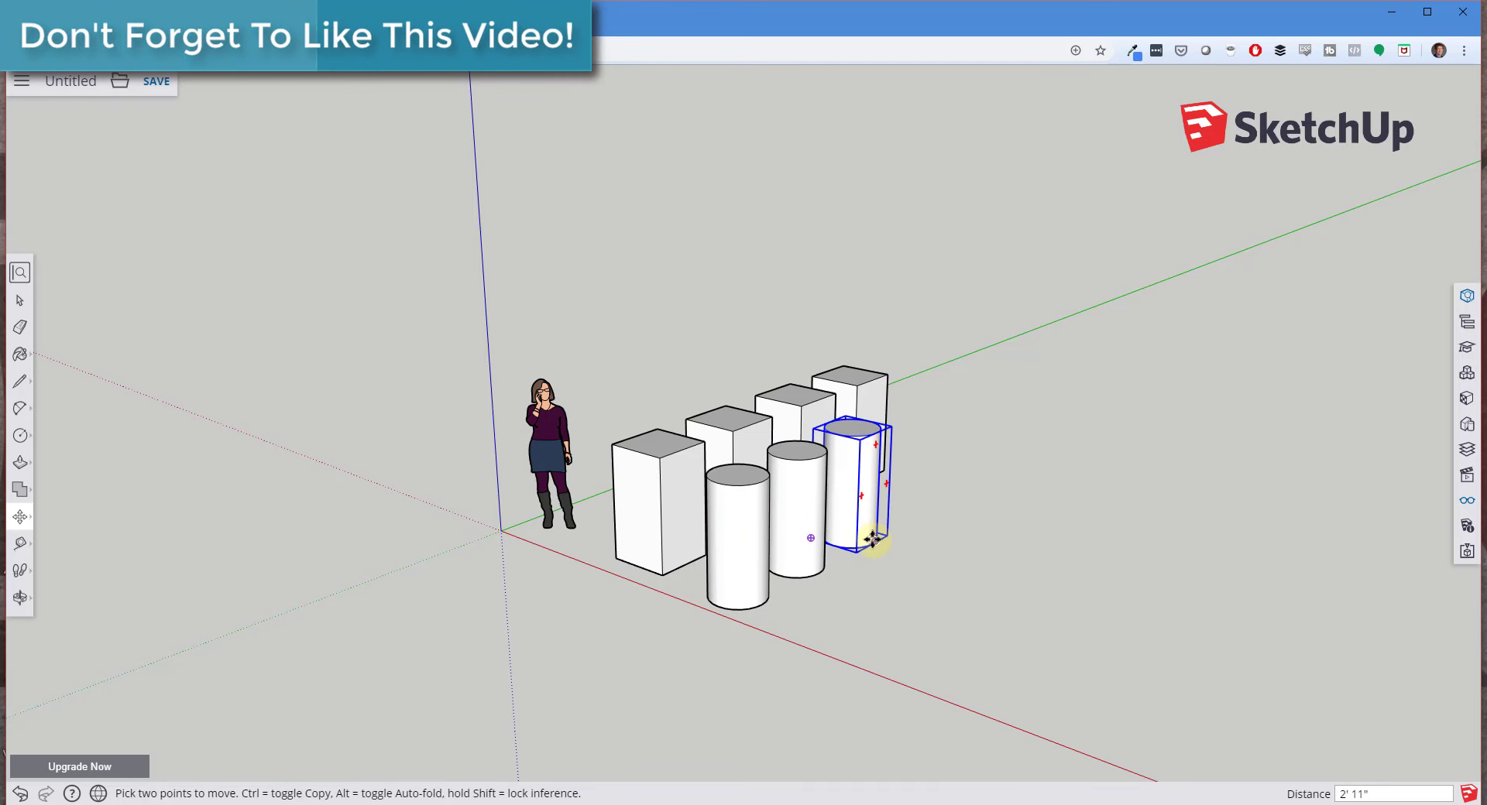
key(ctrl)
click(874, 540)
click(926, 507)
key(space)
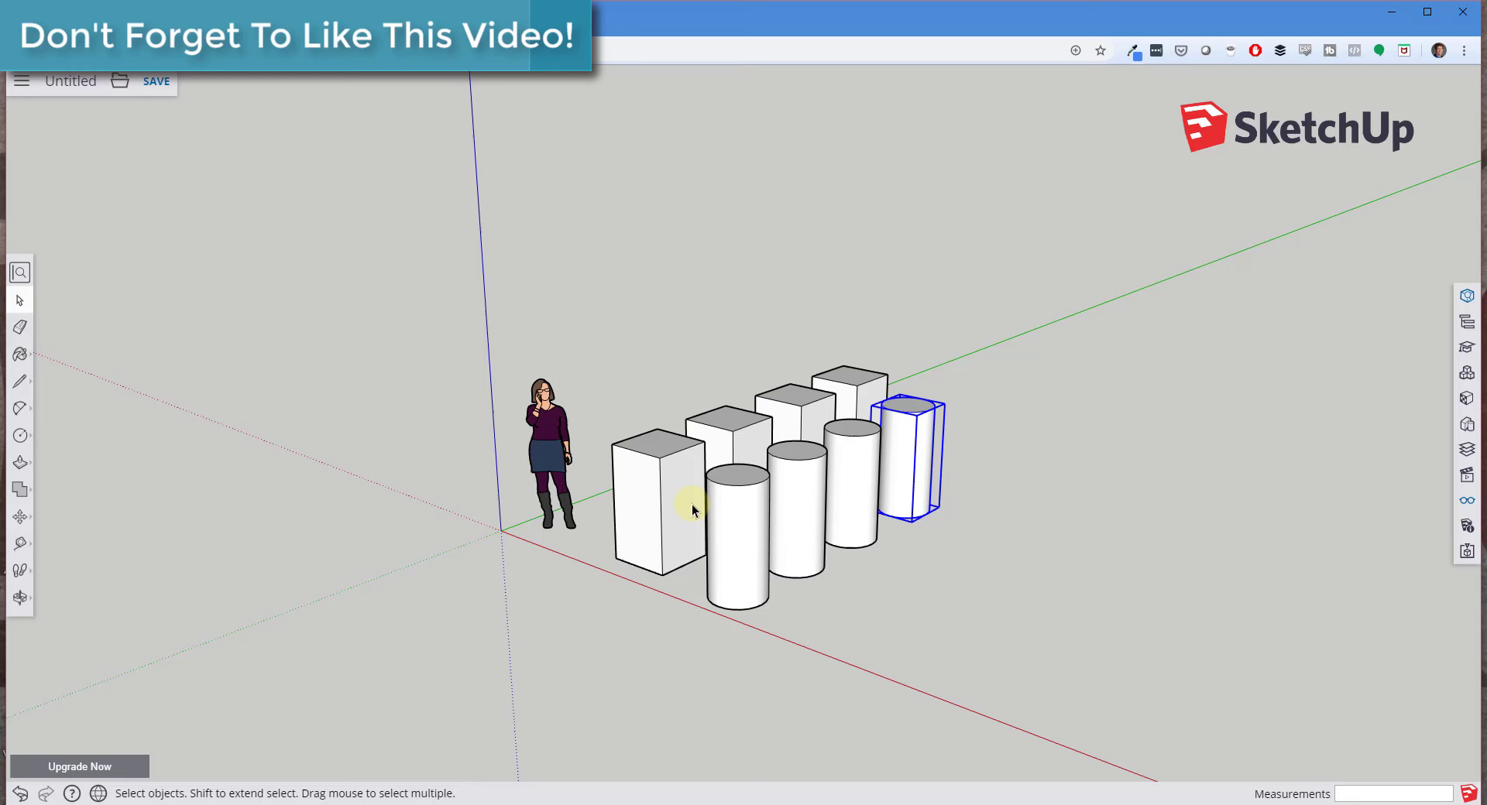
Open the nearest cylinder component, push its top face down about 1' 9", and exit component editing.
double_click(739, 469)
key(p)
click(738, 477)
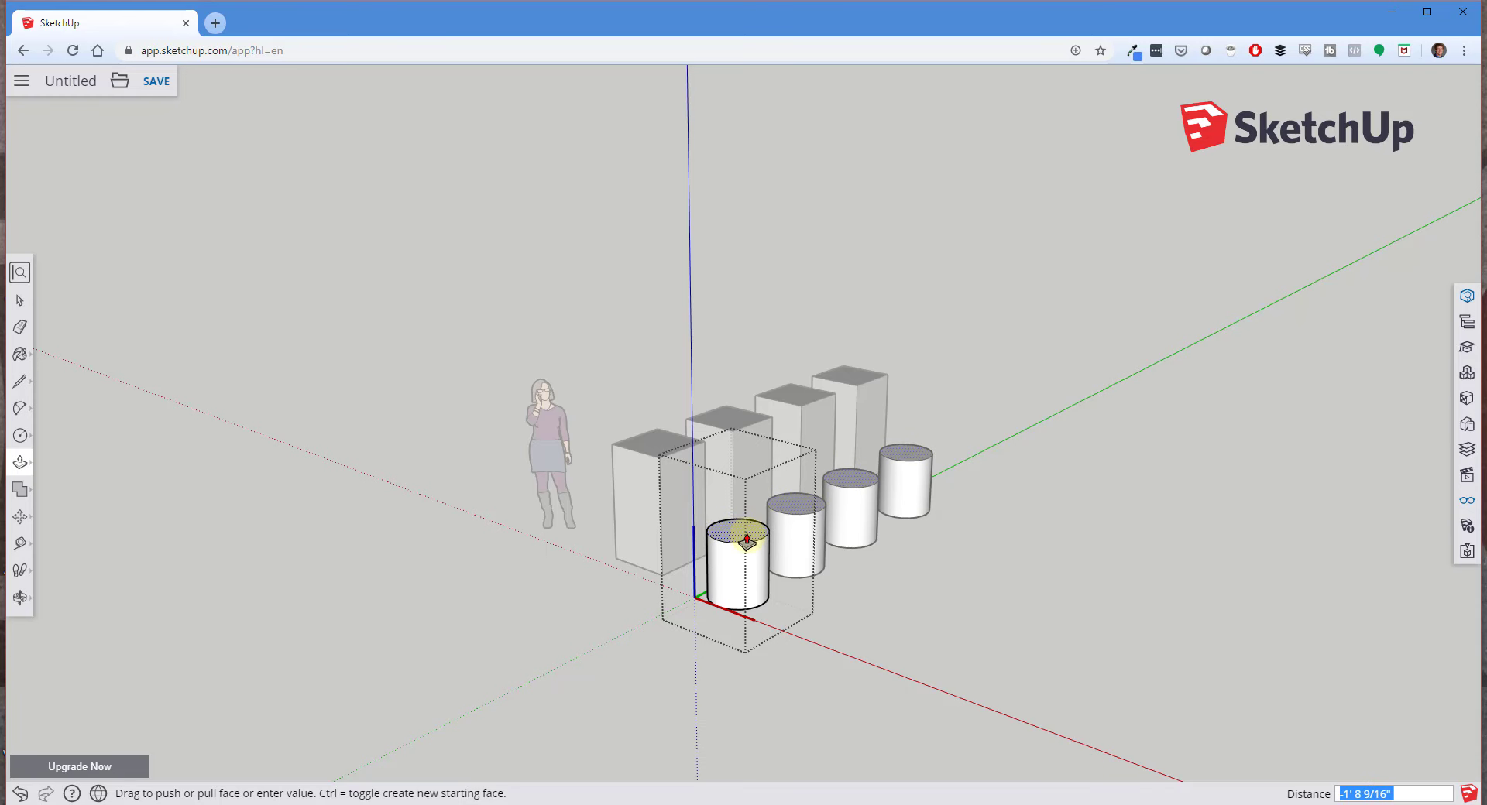
click(749, 533)
key(space)
click(974, 615)
Select the second and fourth boxes in the row and make them unique from the other Box components.
middle_drag(974, 615, 708, 615)
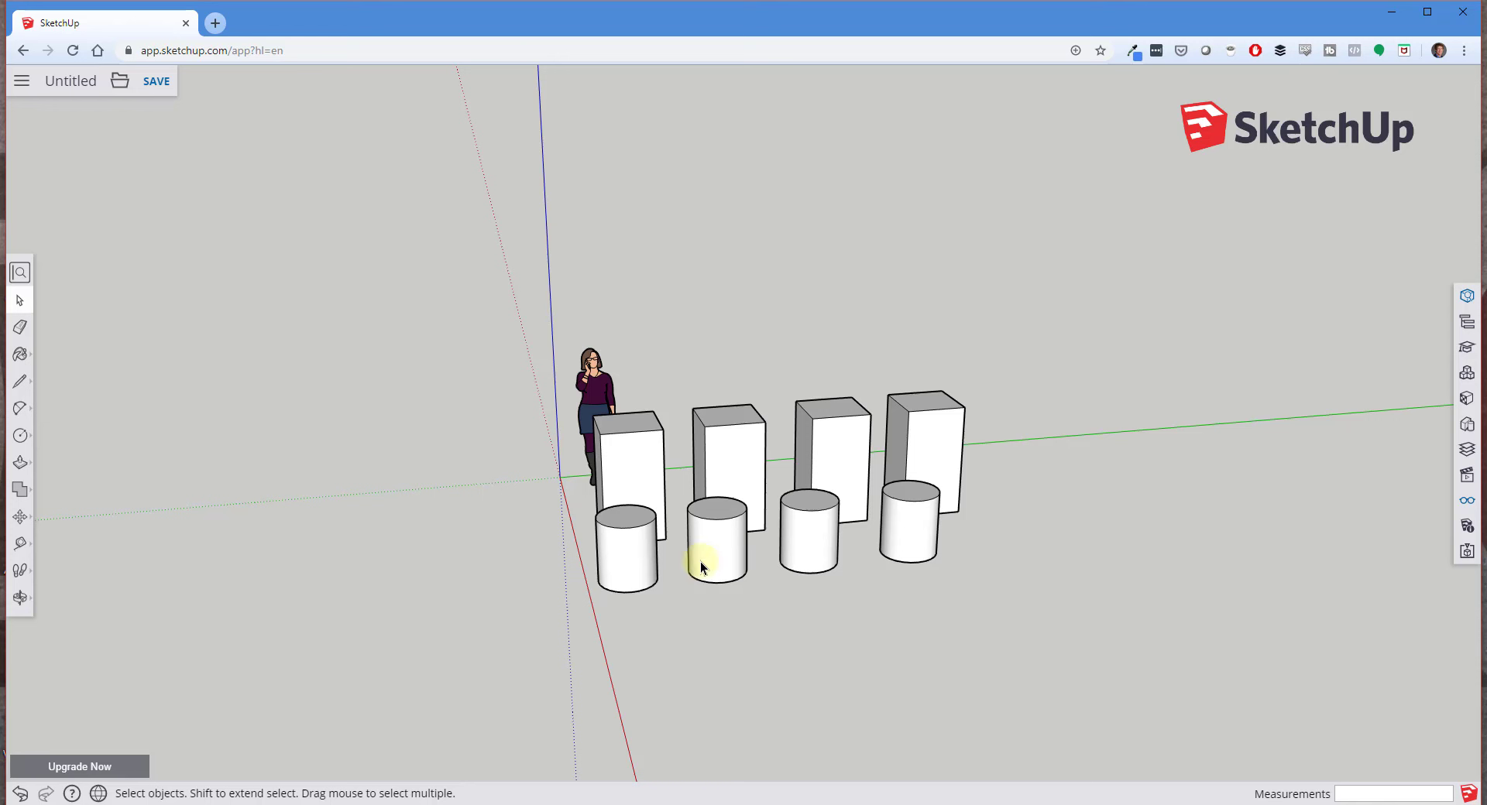
click(741, 434)
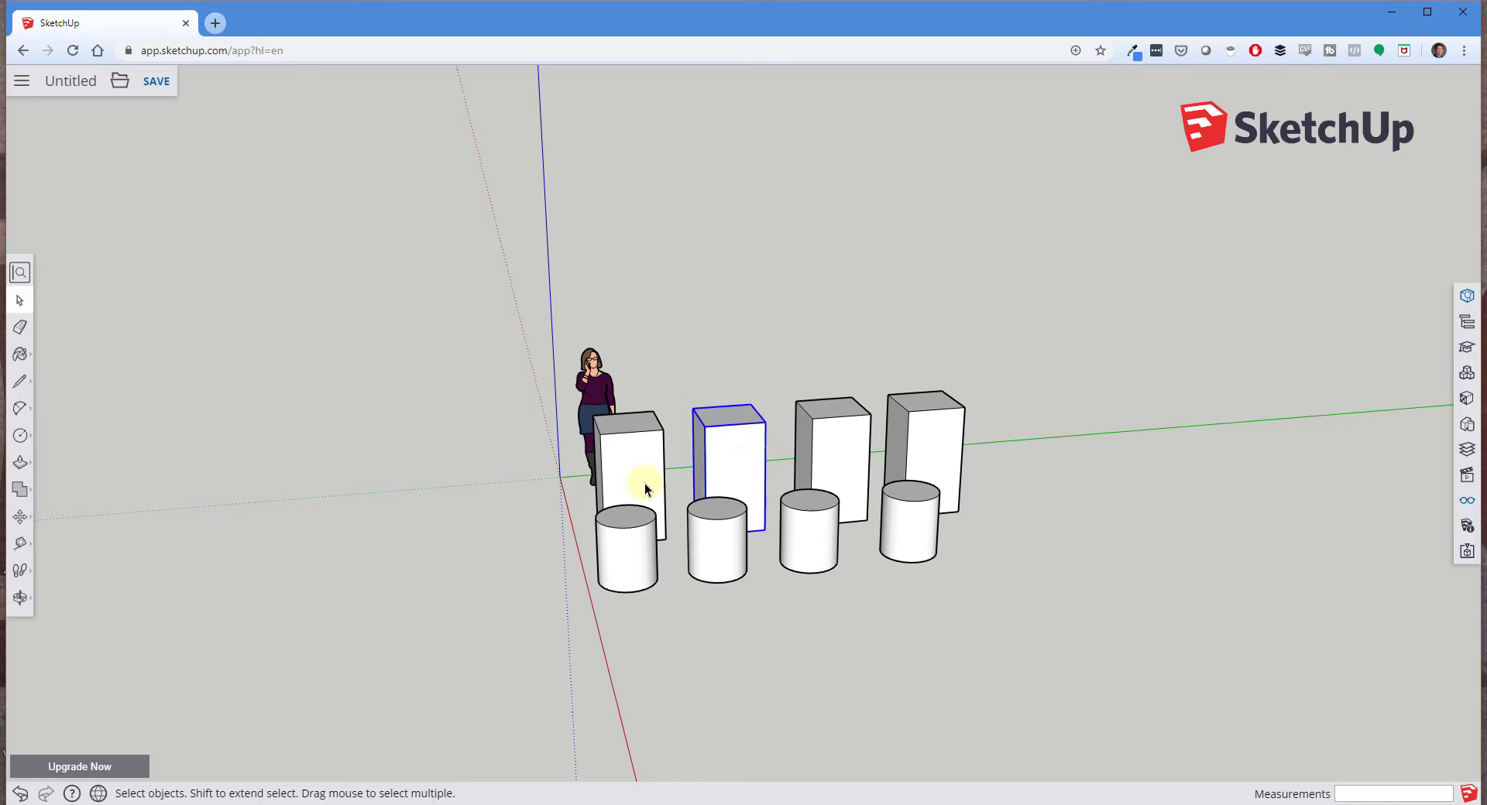
middle_drag(890, 491, 1041, 452)
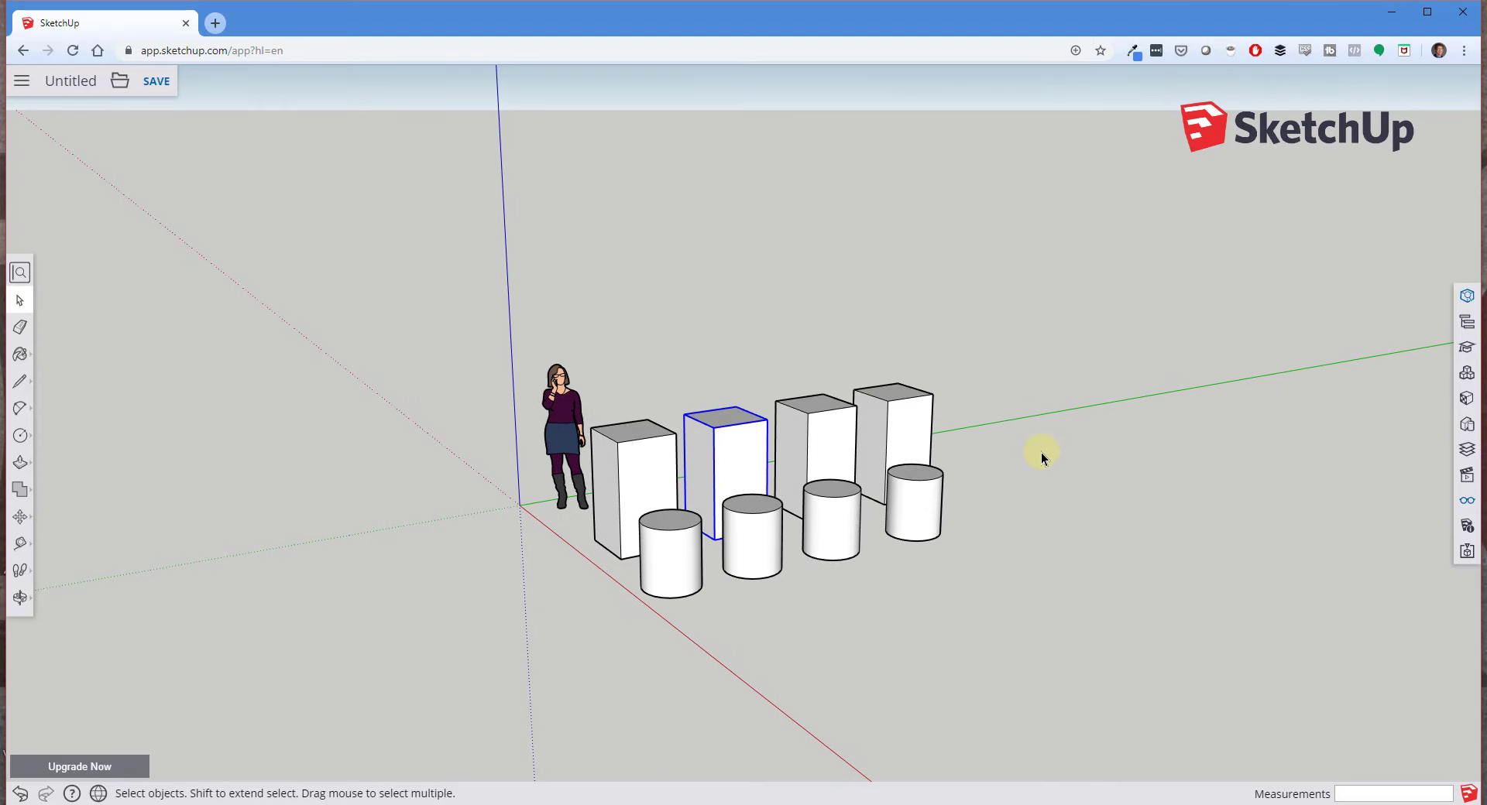
scroll(894, 401, up, 3)
middle_drag(875, 420, 621, 532)
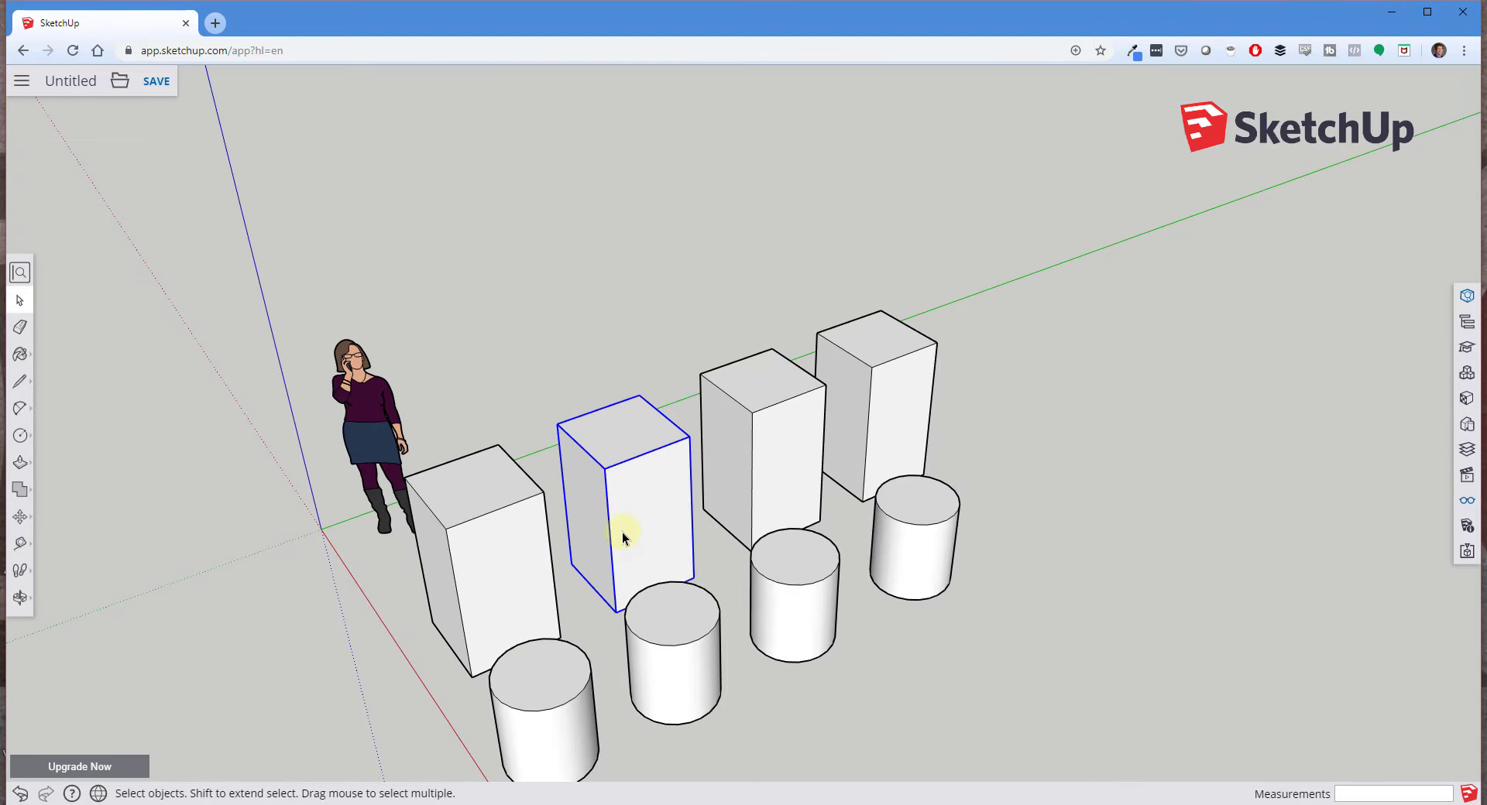
shift+click(890, 389)
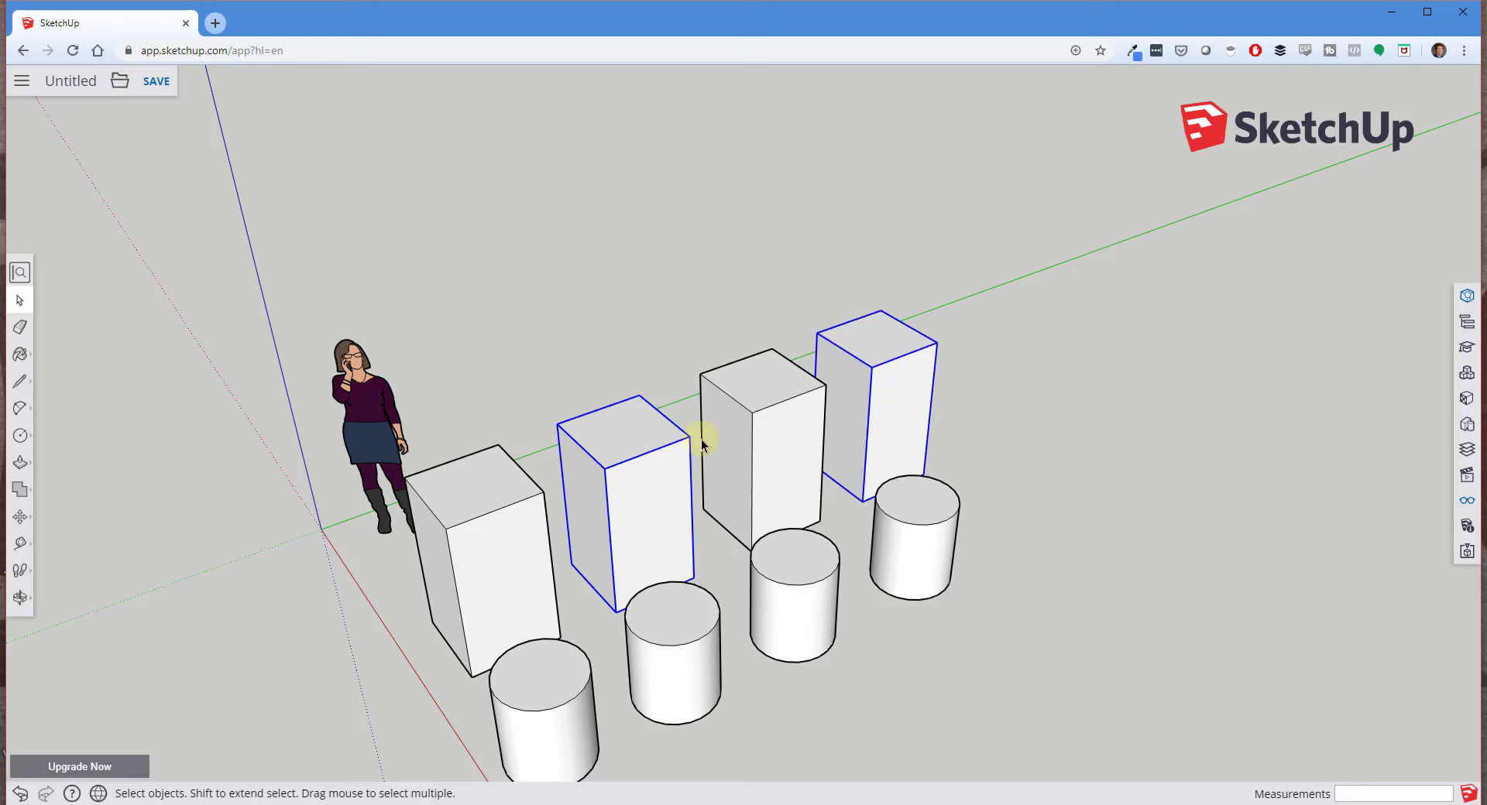
right_click(650, 484)
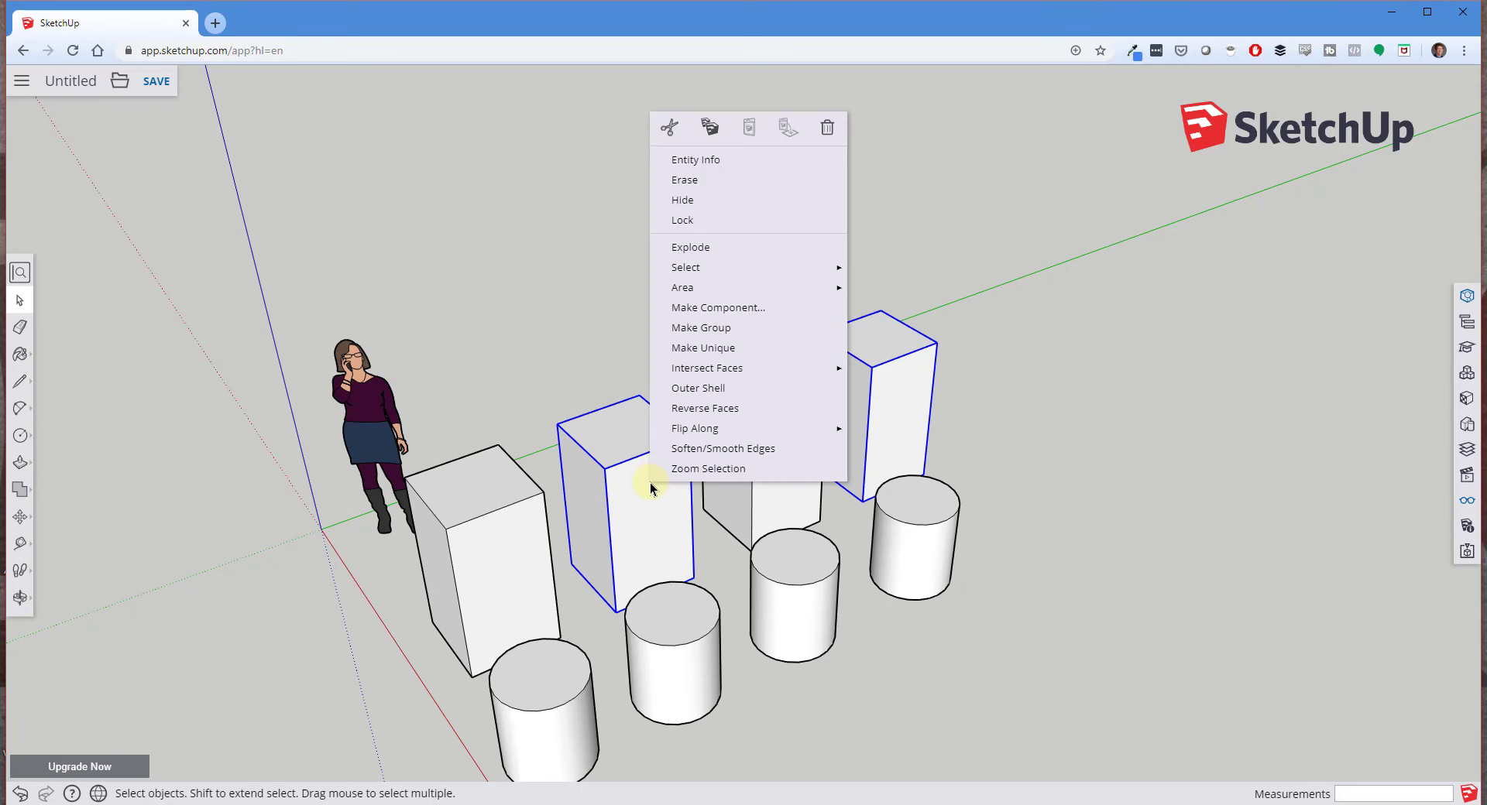
click(729, 353)
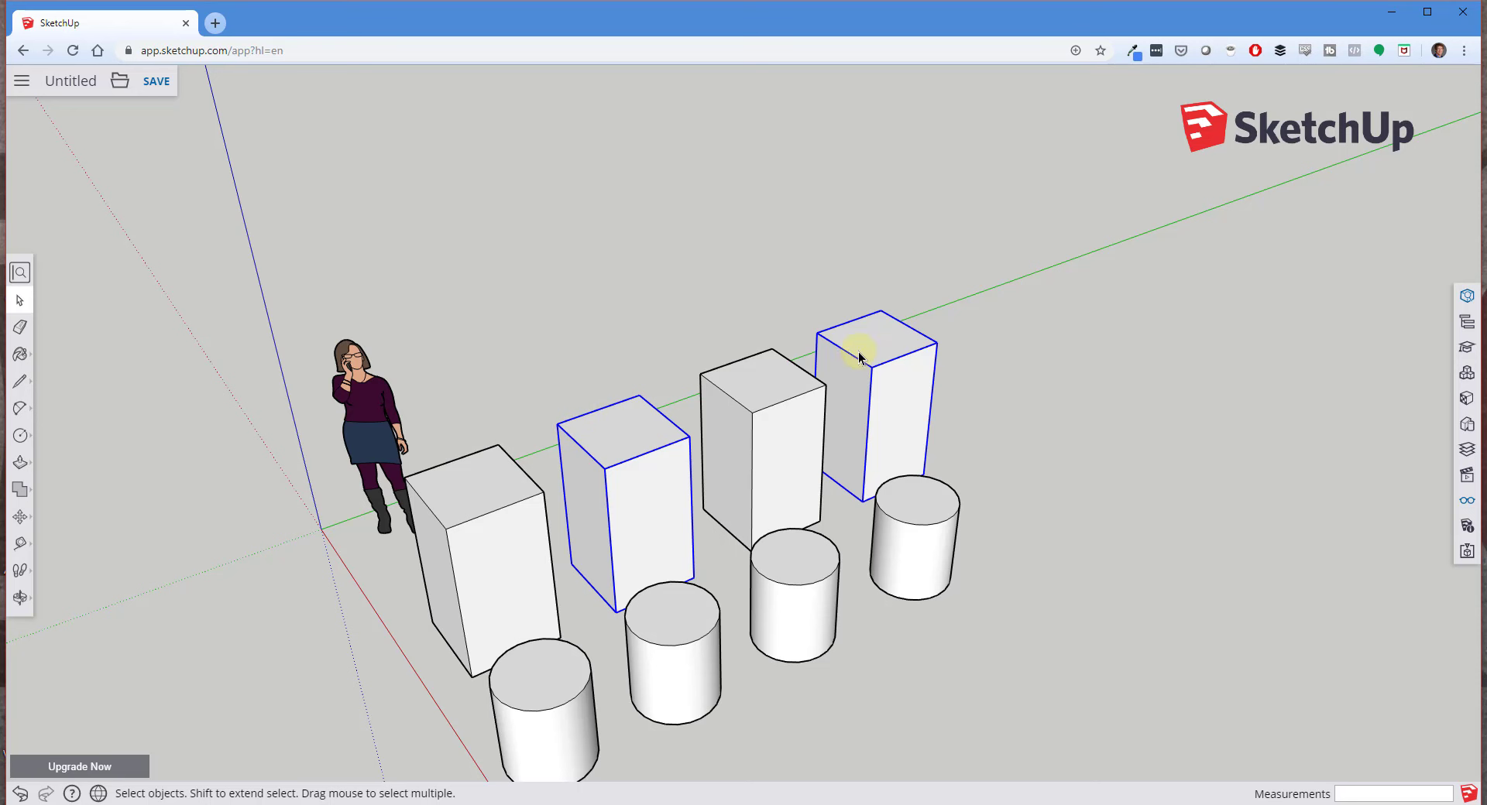
Open the farthest box component, push its top face down to roughly half its height, and exit component editing with the second box selected.
double_click(874, 335)
key(p)
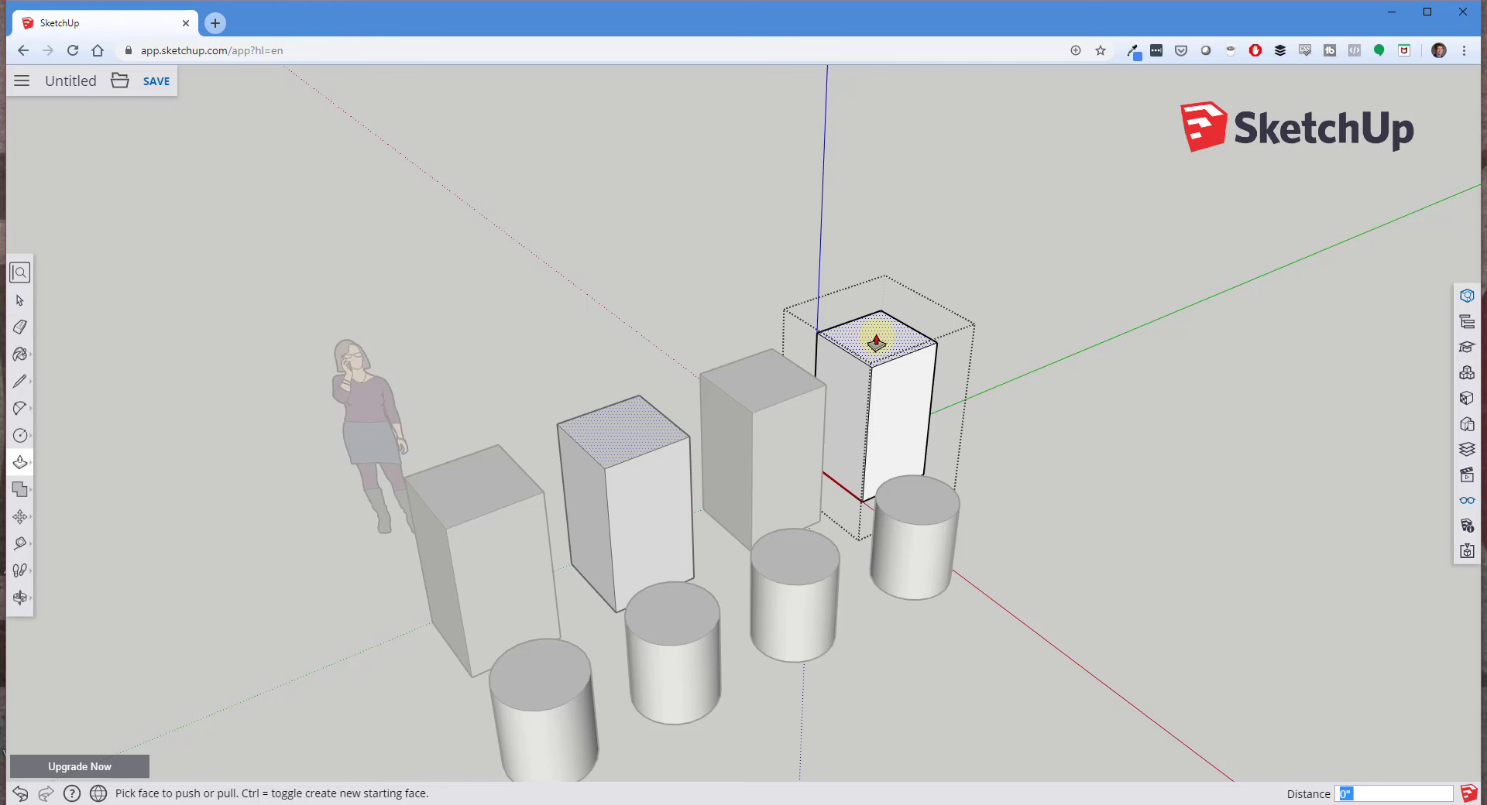
click(874, 341)
click(884, 405)
key(space)
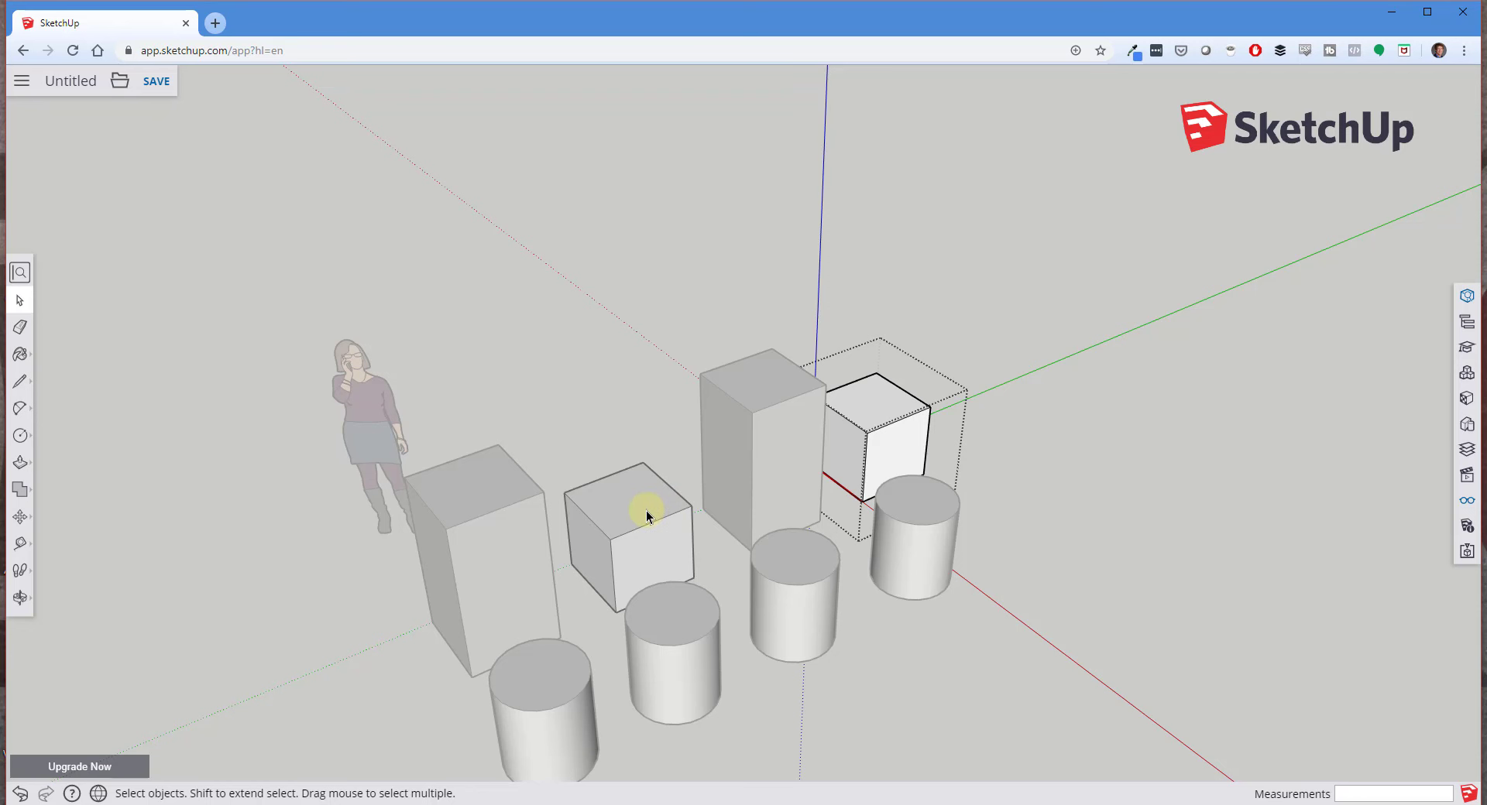
click(648, 517)
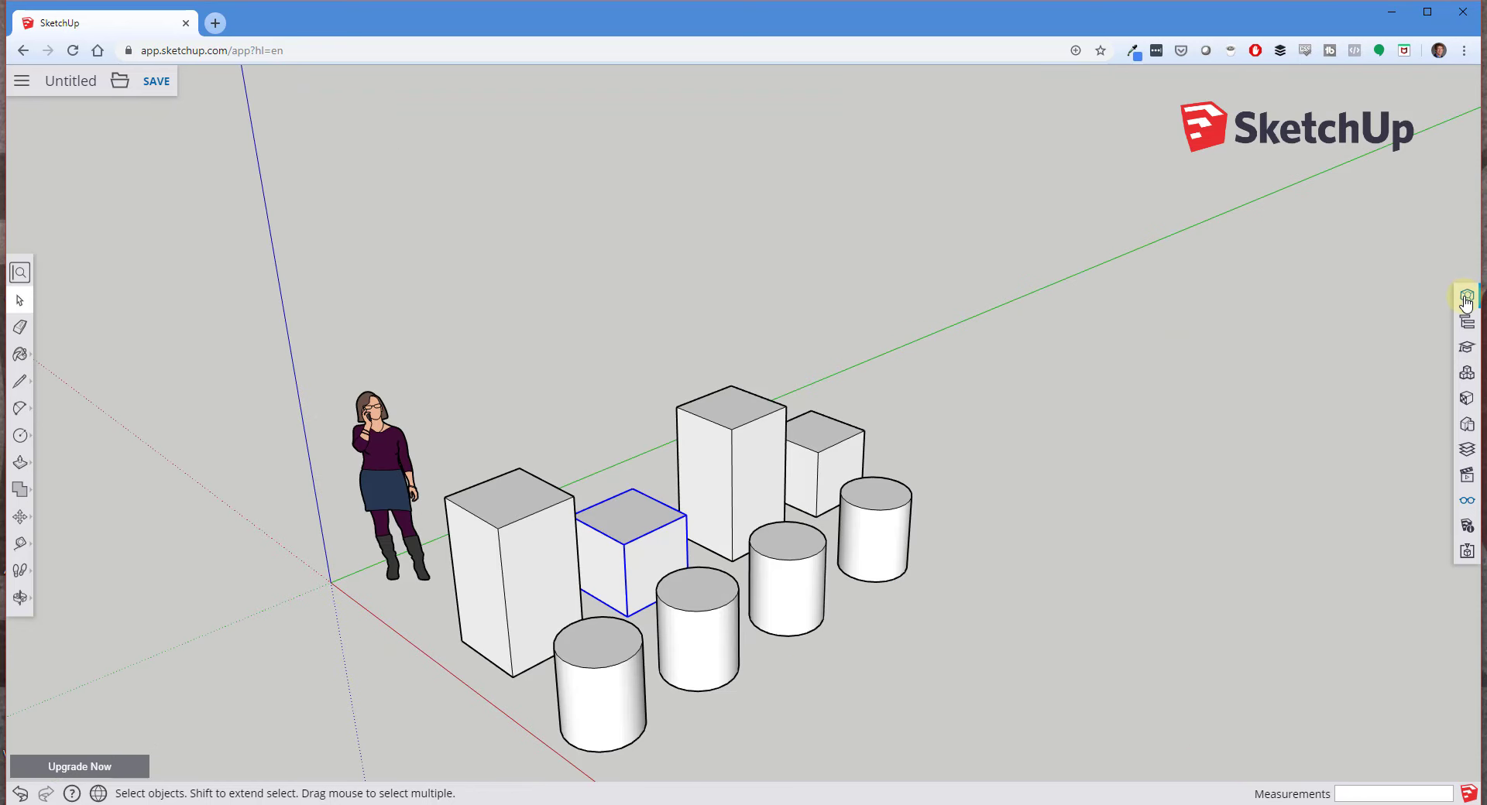
Show Entity Info and compare the definition names of the tall and short boxes by selecting them one after another.
click(1465, 298)
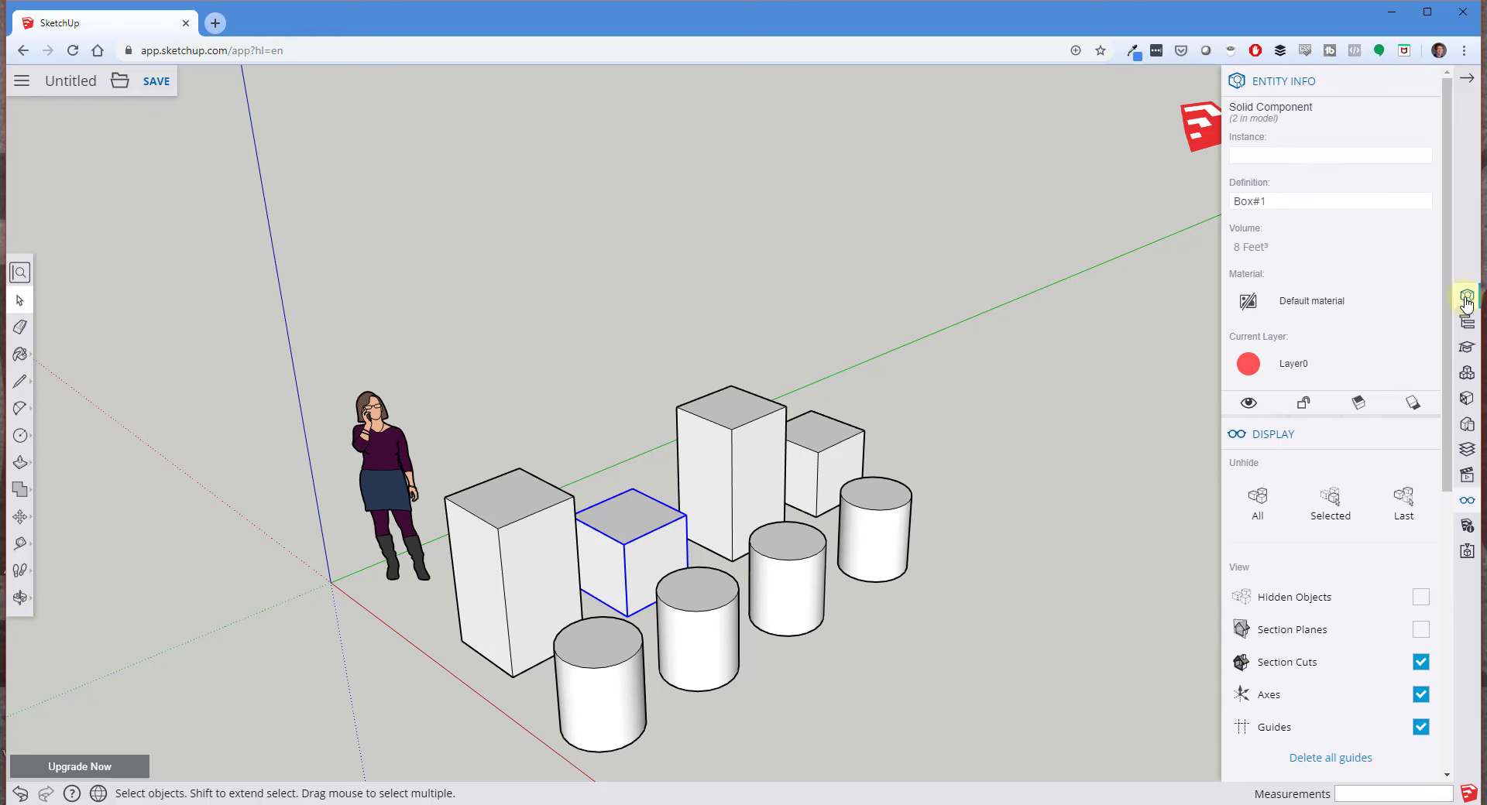
click(707, 474)
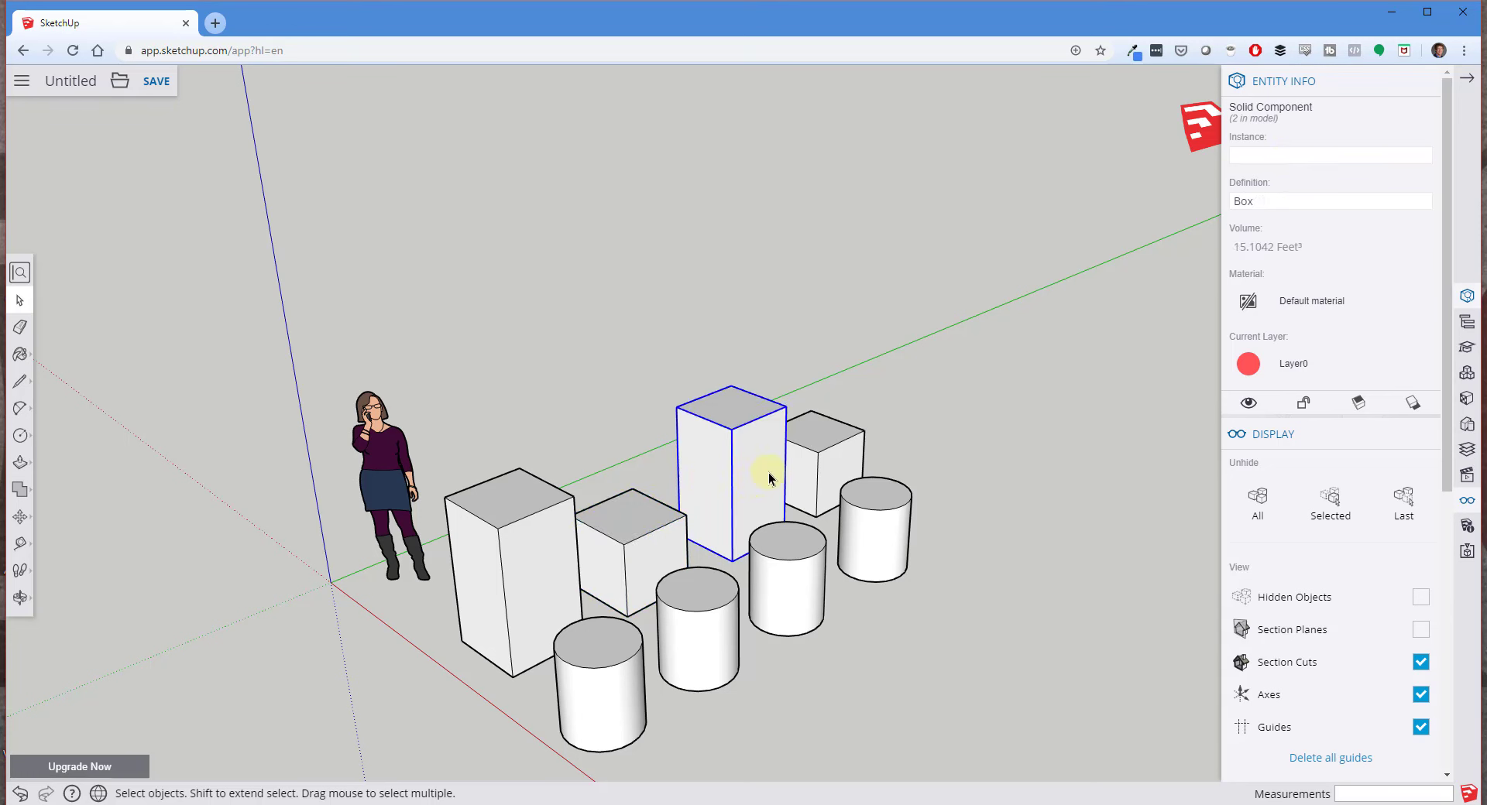
click(537, 559)
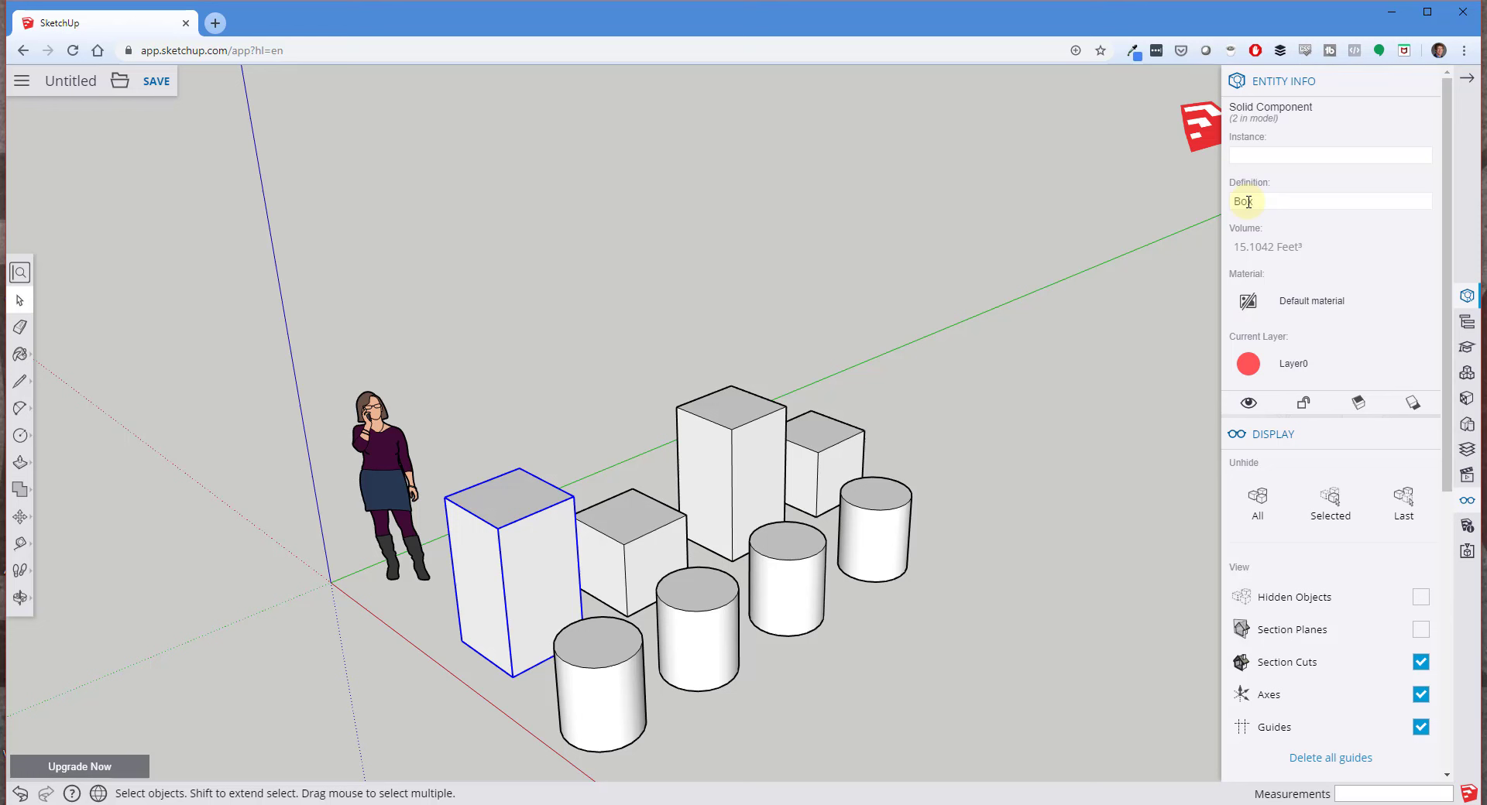
click(749, 459)
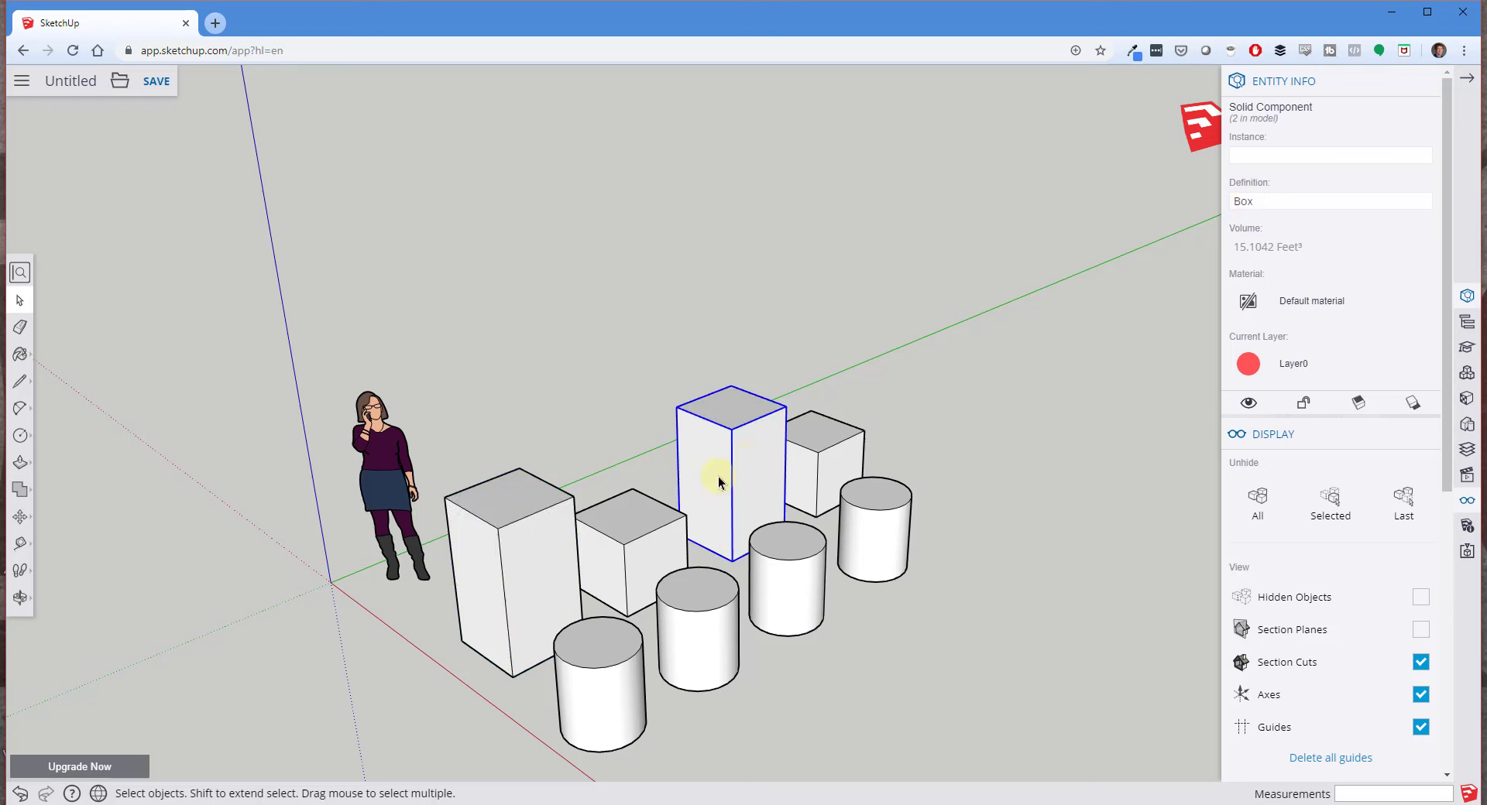
click(519, 571)
click(720, 505)
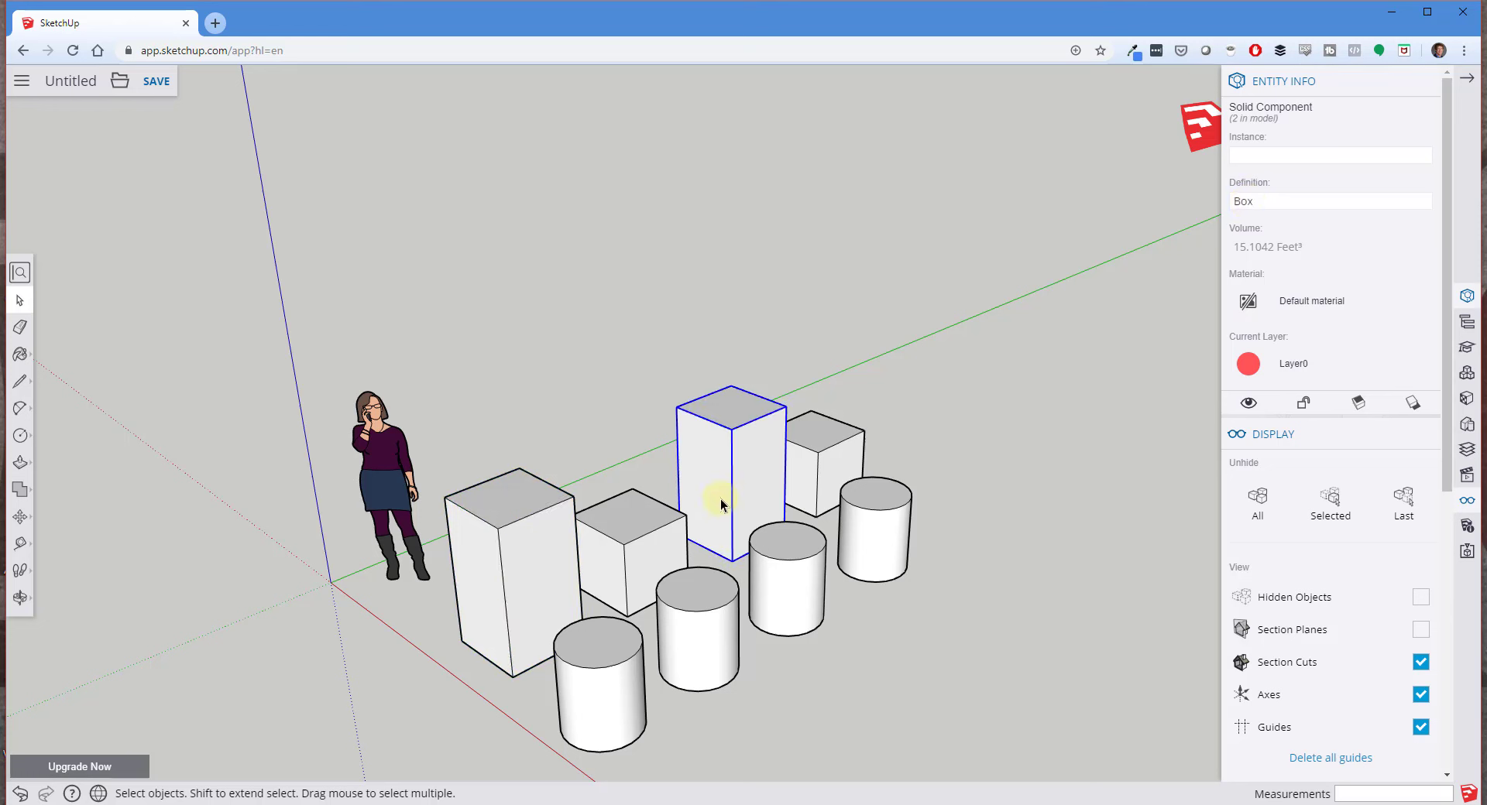
click(658, 541)
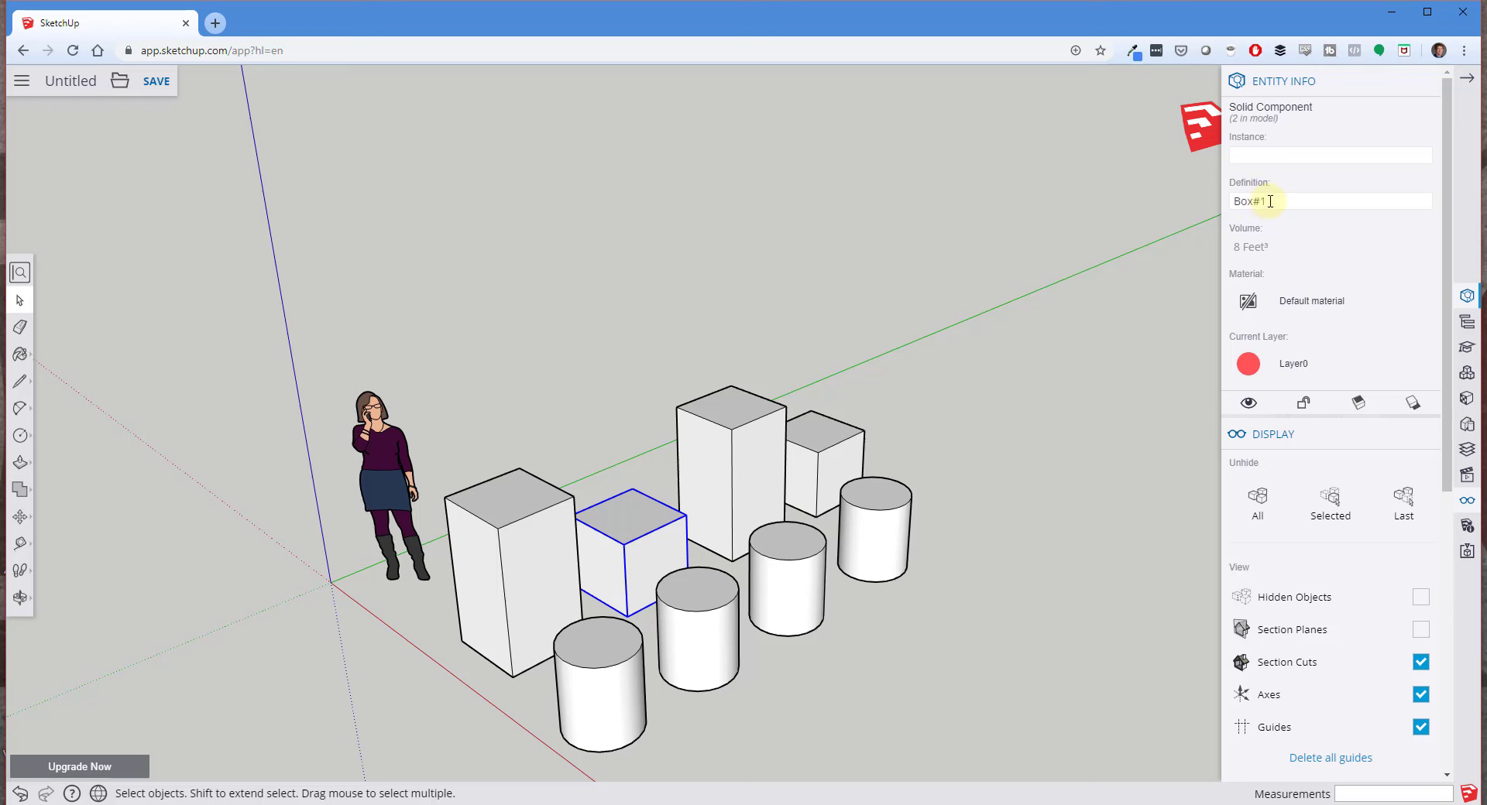
click(553, 544)
click(731, 460)
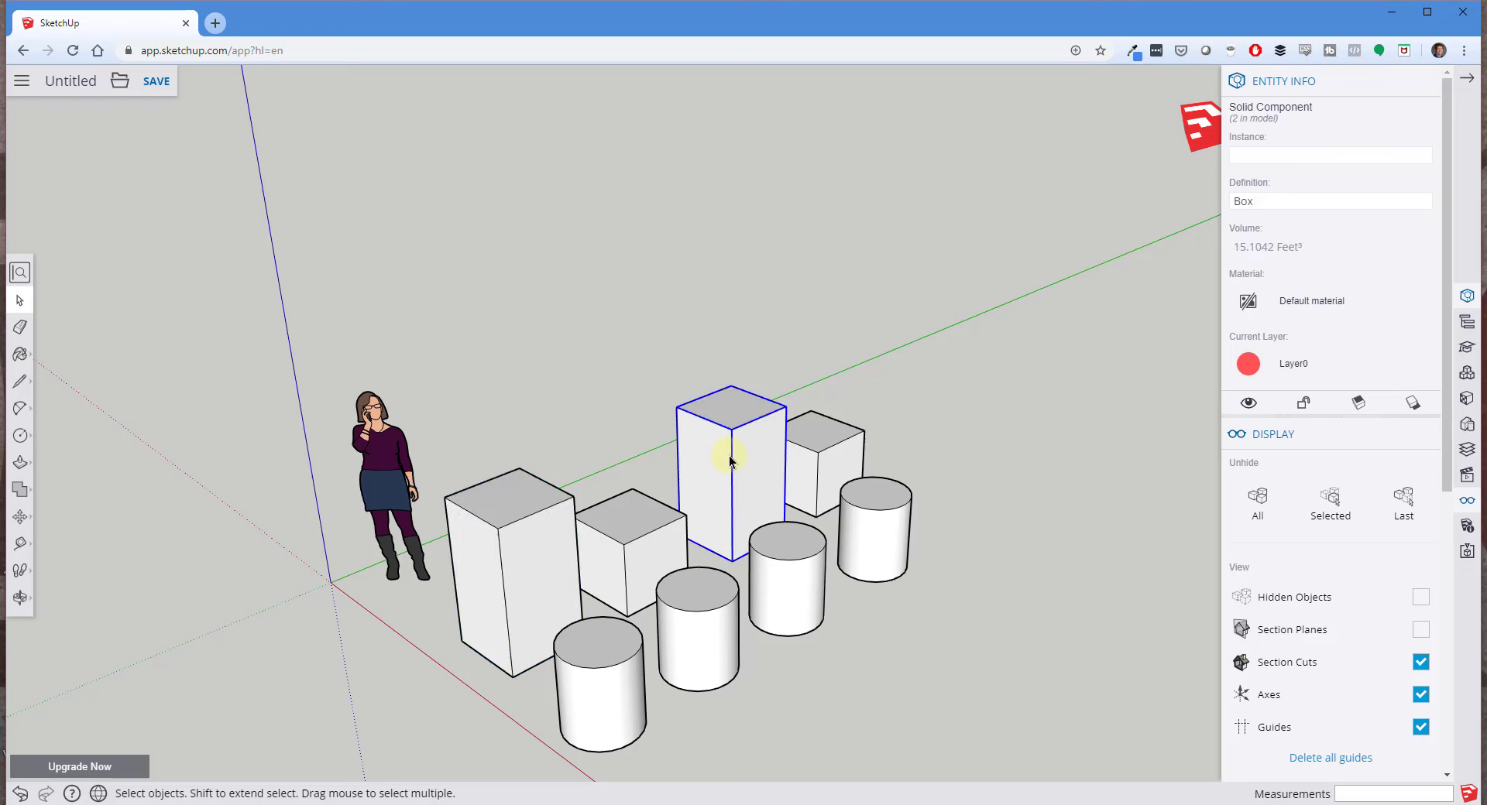
click(823, 442)
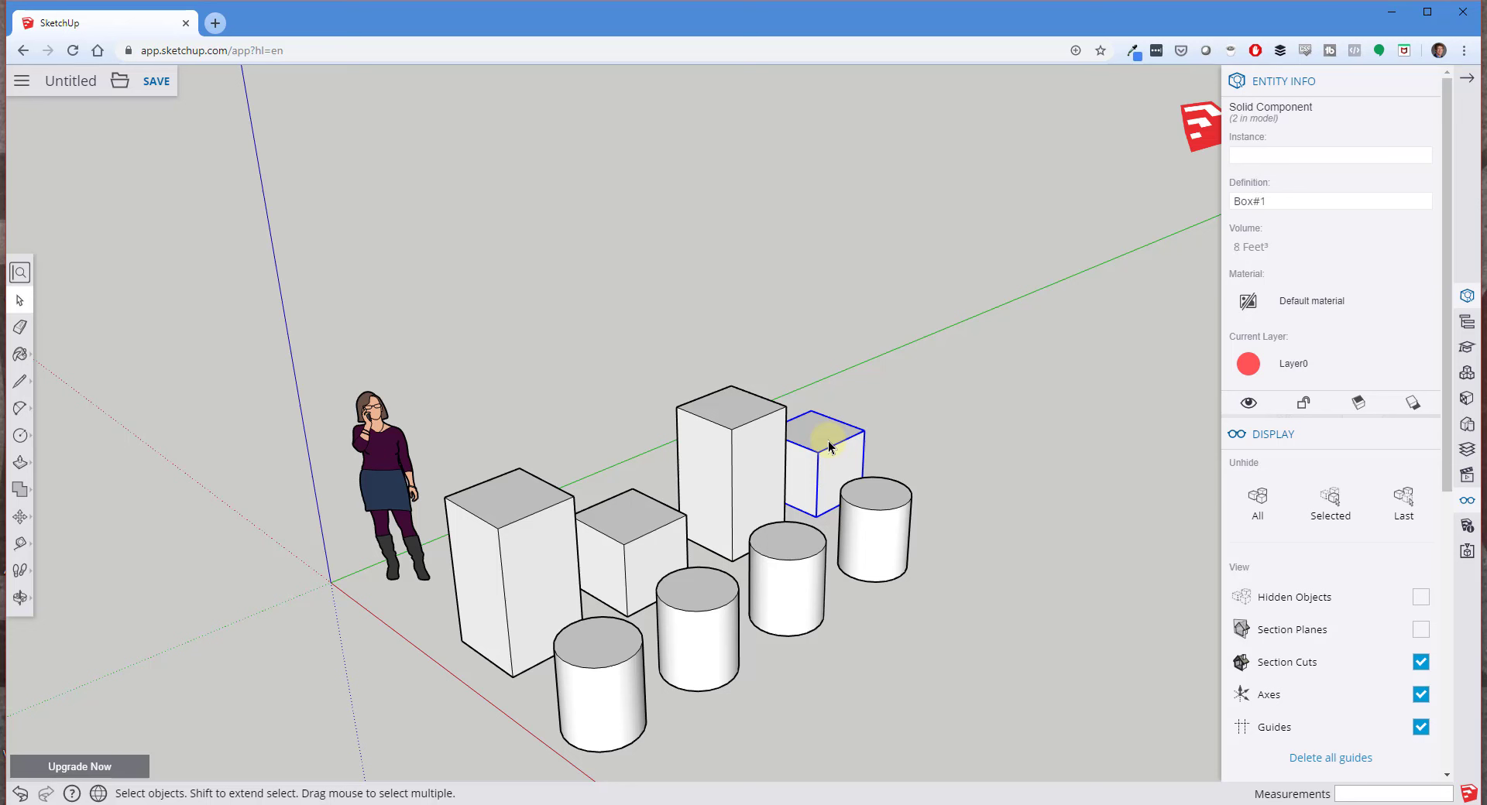
click(648, 518)
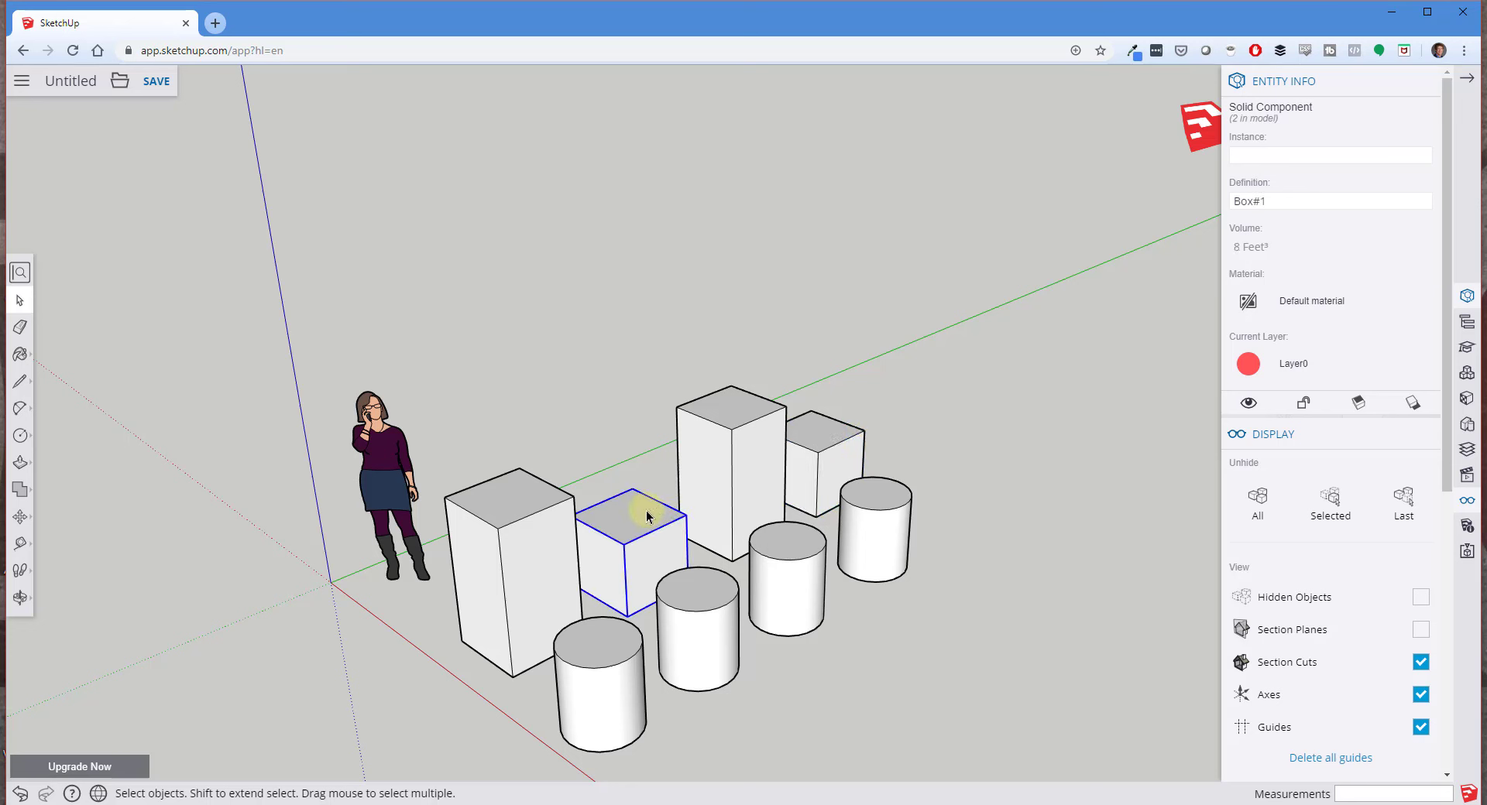
Check the component definition of each of the four cylinders in Entity Info.
click(617, 653)
click(710, 601)
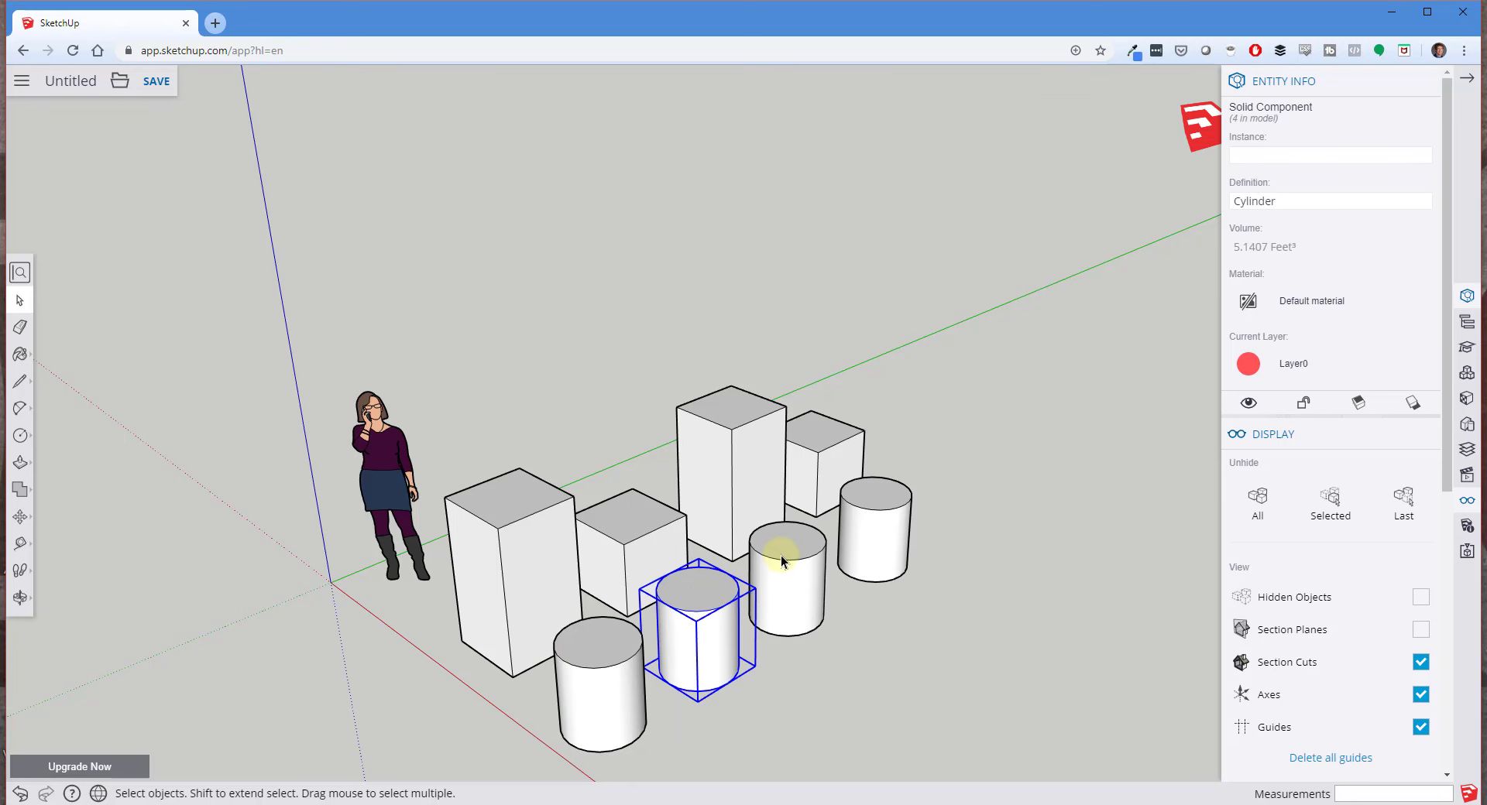
click(782, 562)
click(869, 504)
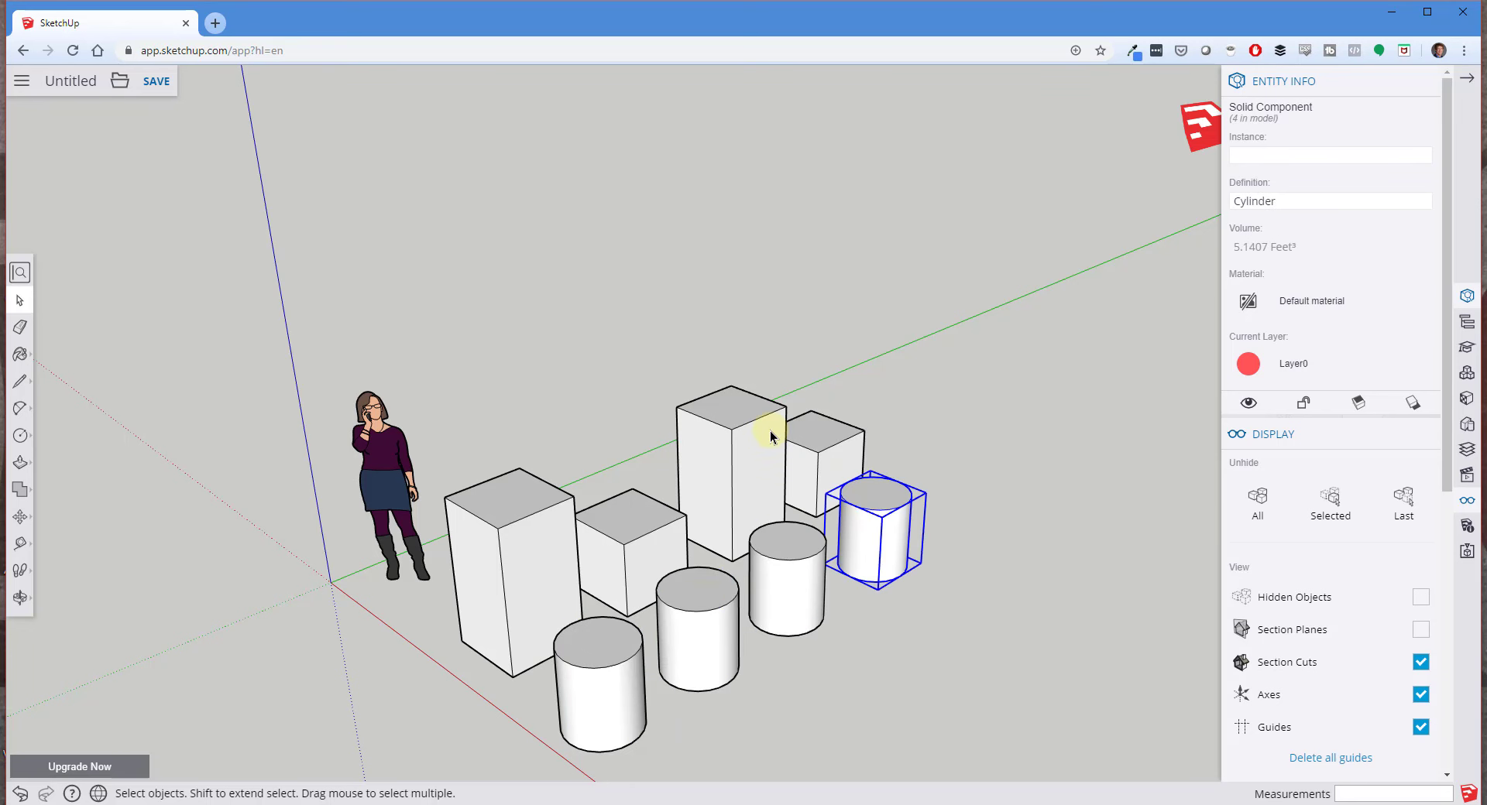
scroll(728, 386, down, 2)
scroll(927, 479, up, 2)
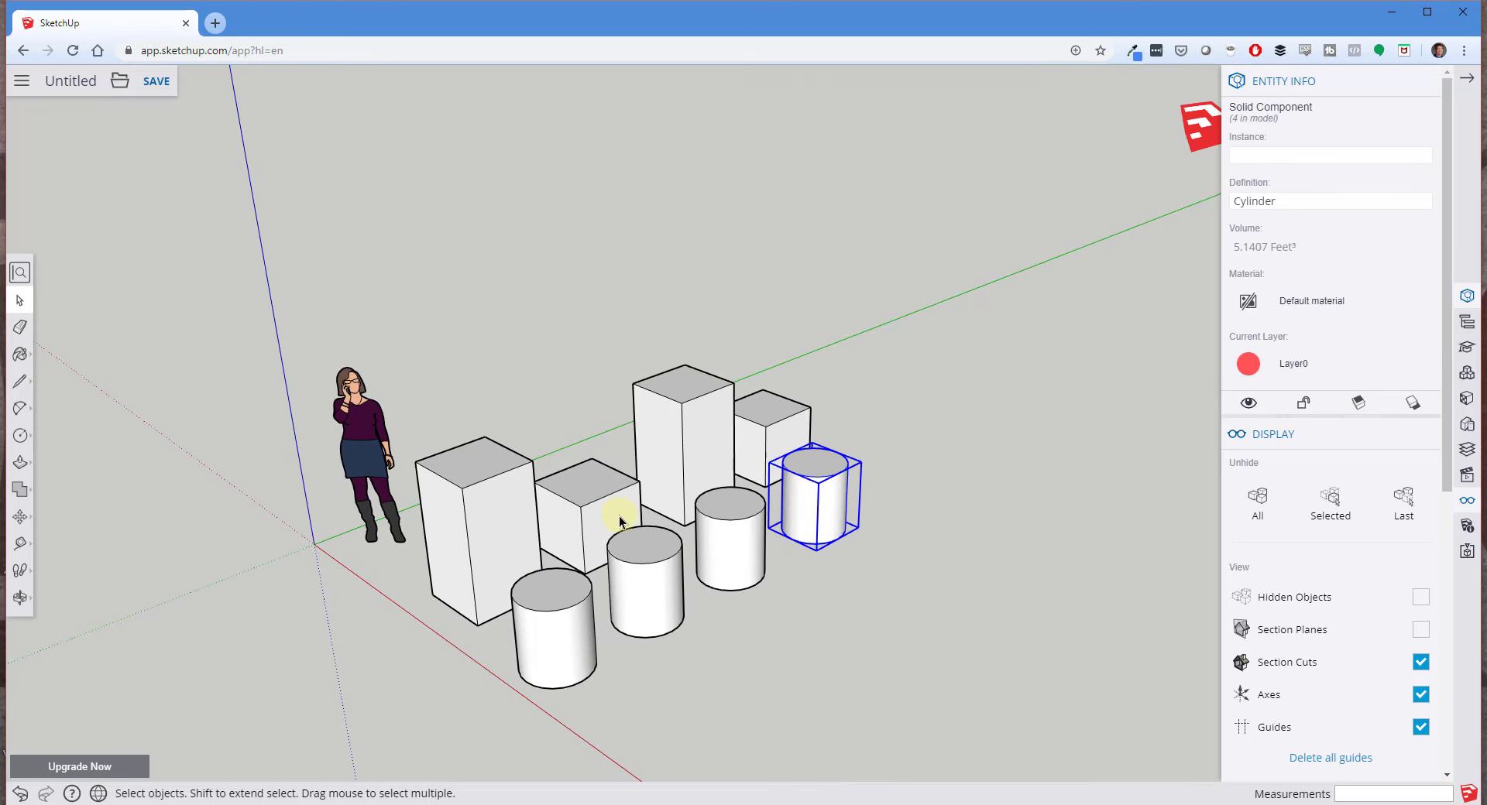
scroll(714, 474, down, 2)
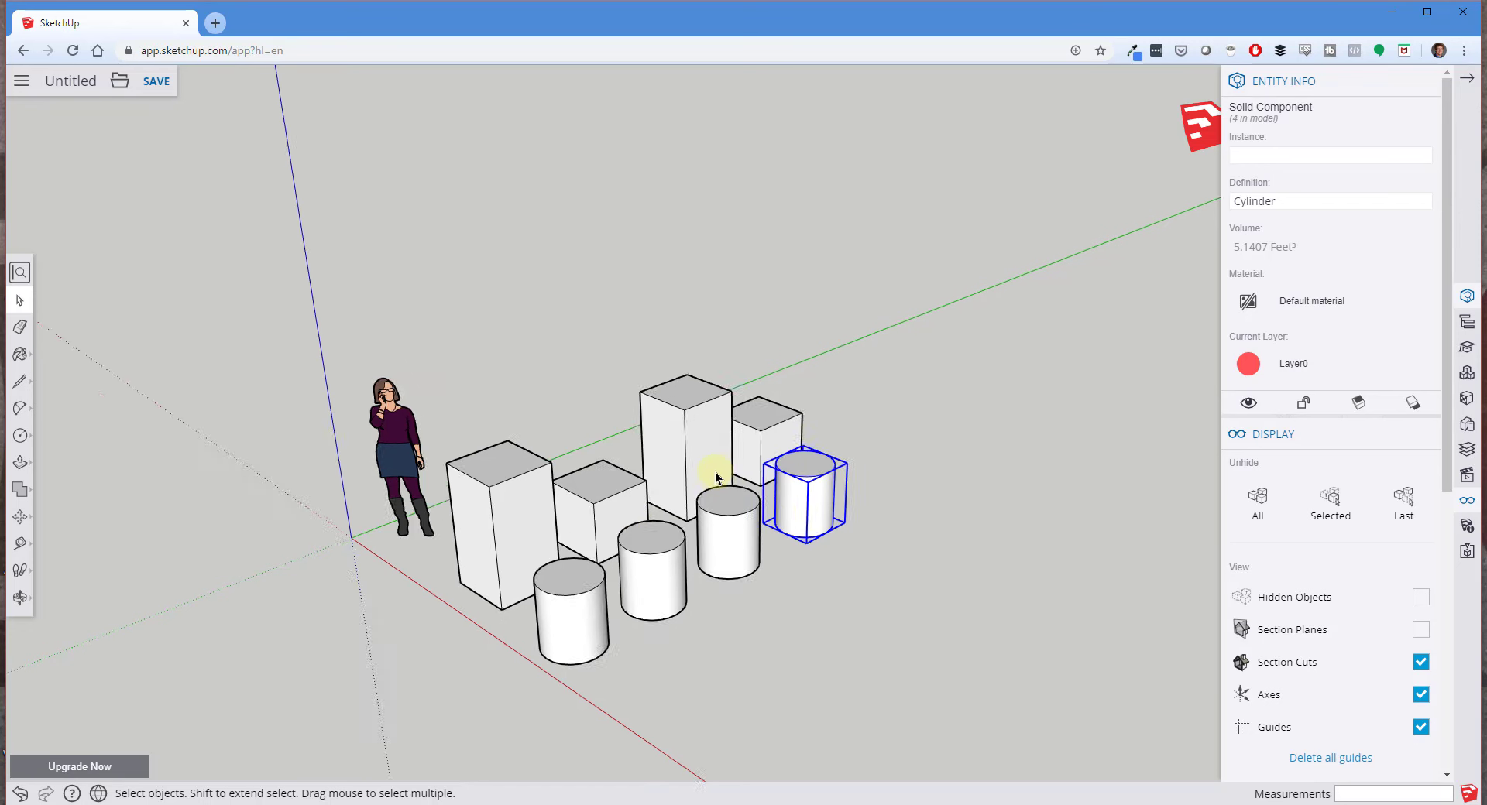
scroll(775, 525, up, 1)
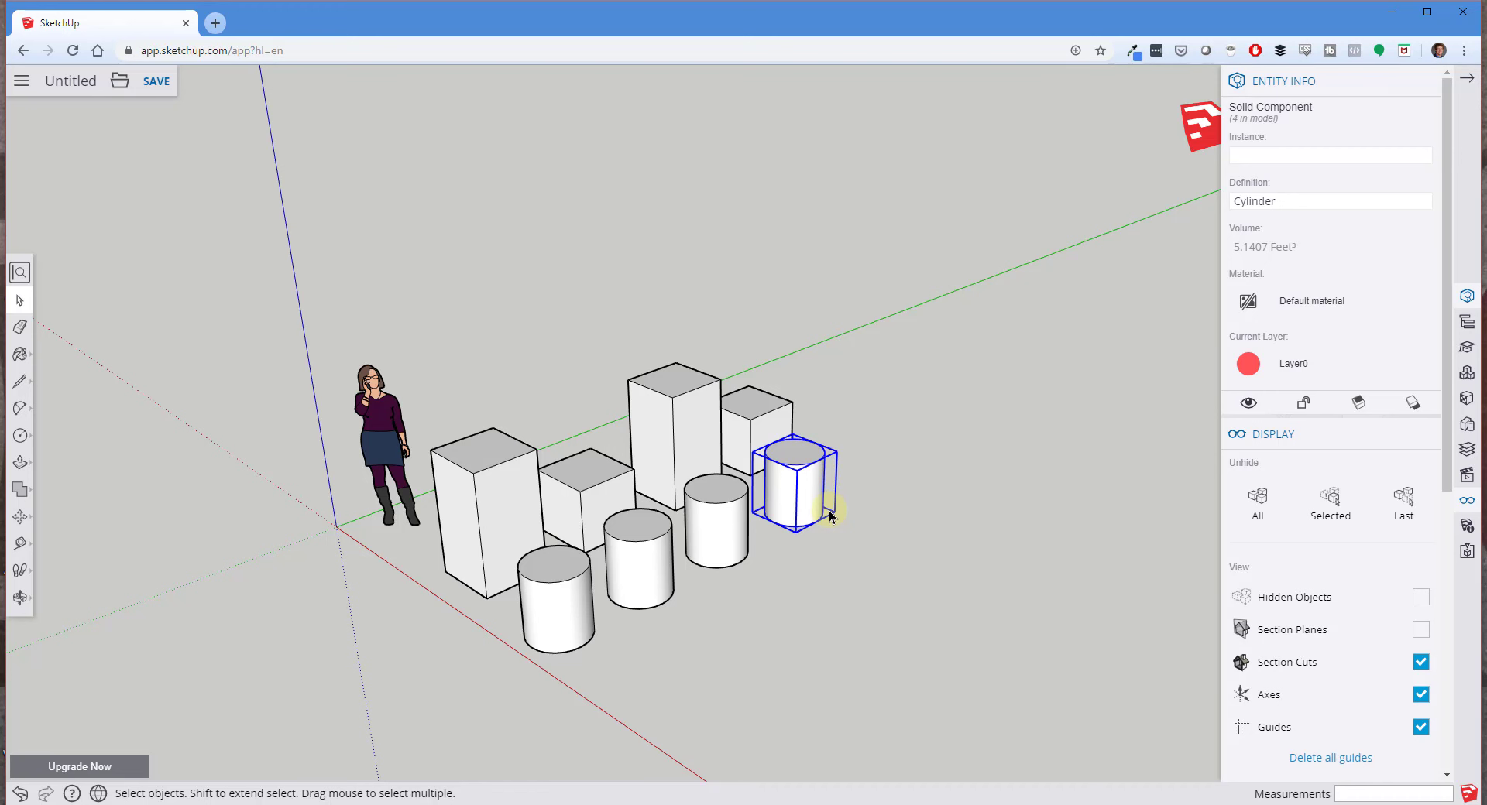
middle_drag(829, 426, 887, 410)
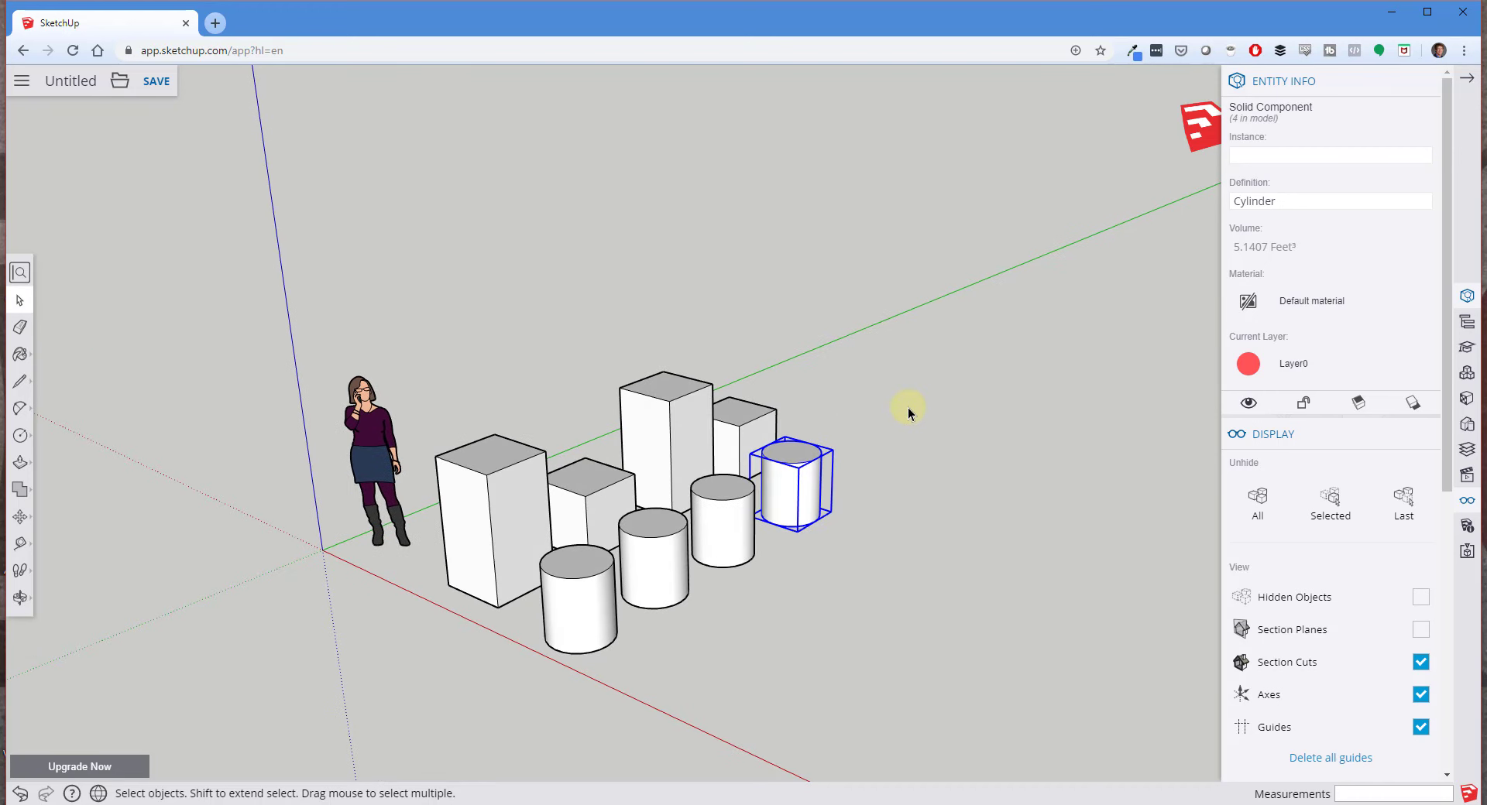
scroll(907, 428, down, 1)
scroll(787, 475, up, 3)
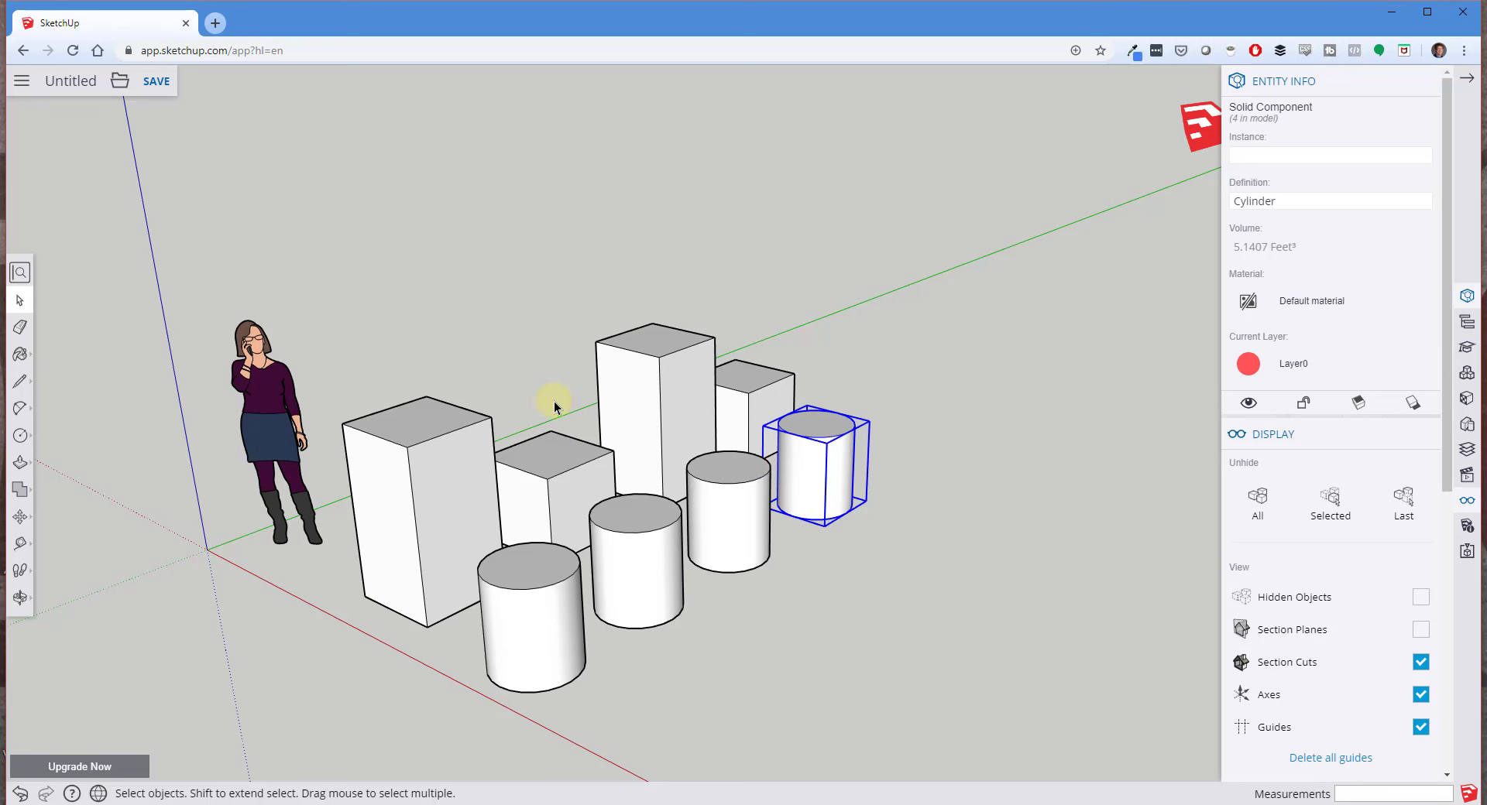
scroll(797, 398, down, 3)
scroll(847, 413, up, 2)
Draw a rectangle about 8' by 13' on the ground beside the cylinders and offset its outline inward to form a wall border.
middle_drag(767, 427, 826, 622)
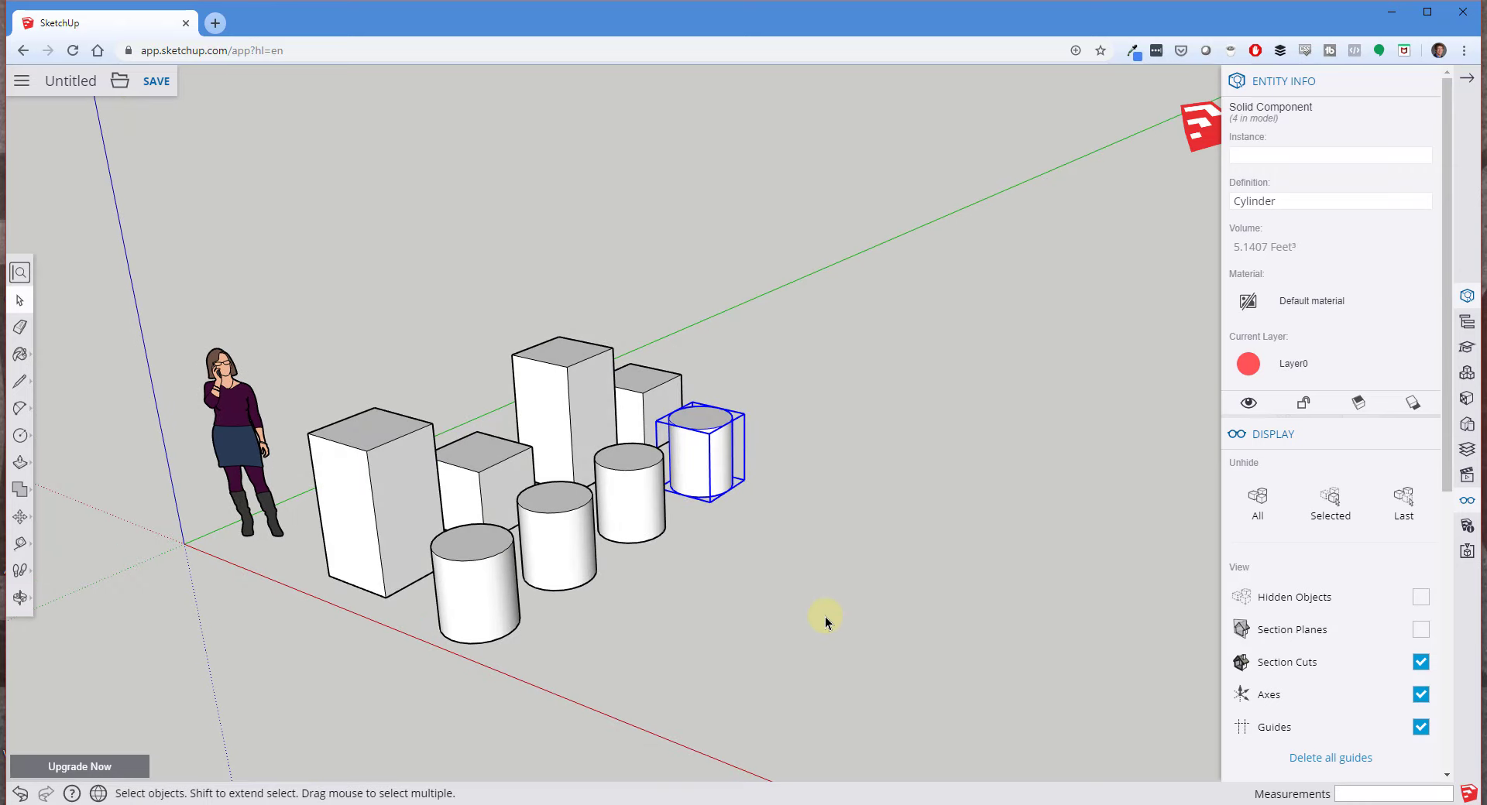
key(r)
click(646, 671)
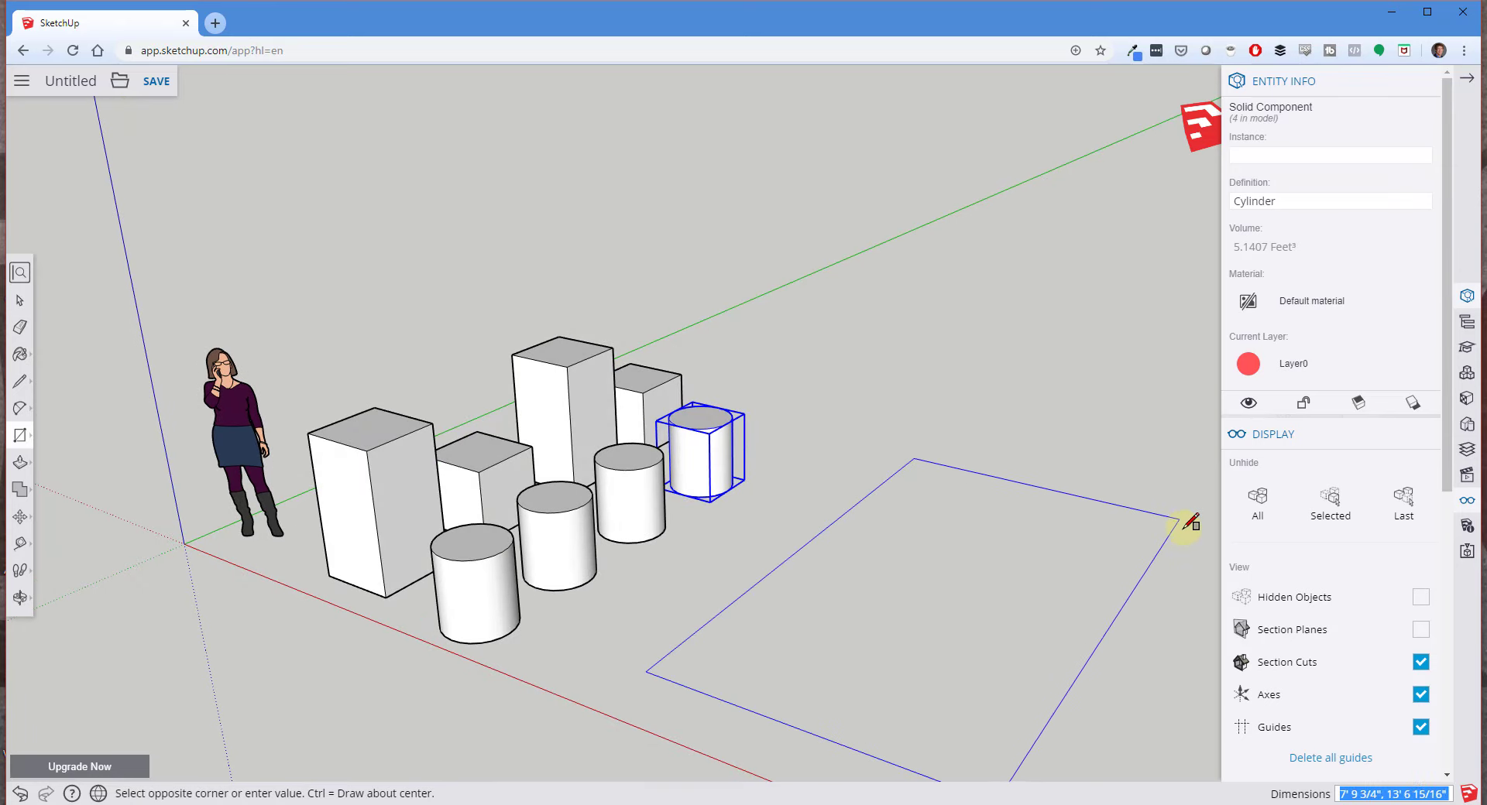
click(1189, 535)
key(f)
click(1118, 657)
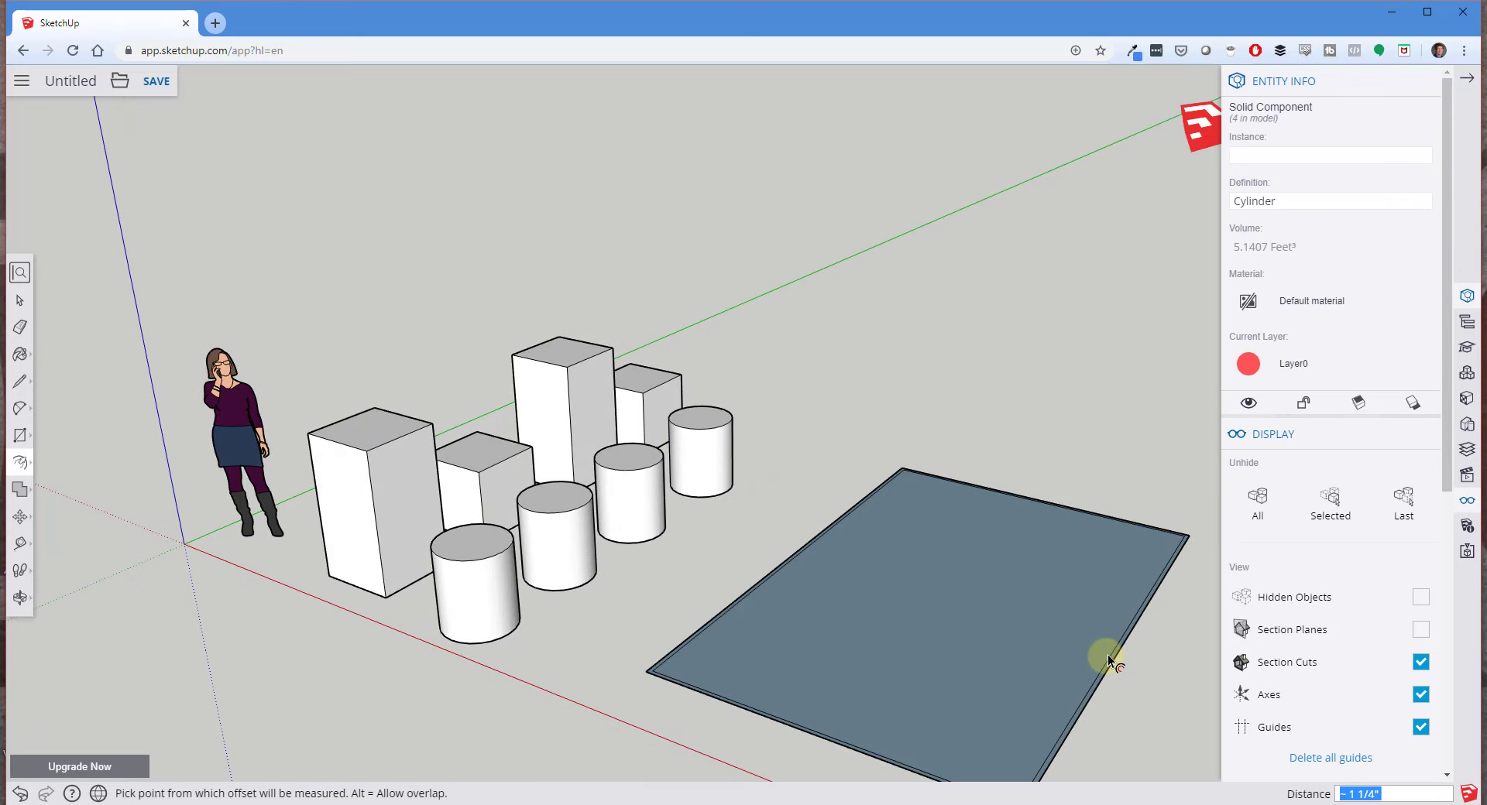
click(1108, 653)
click(1105, 655)
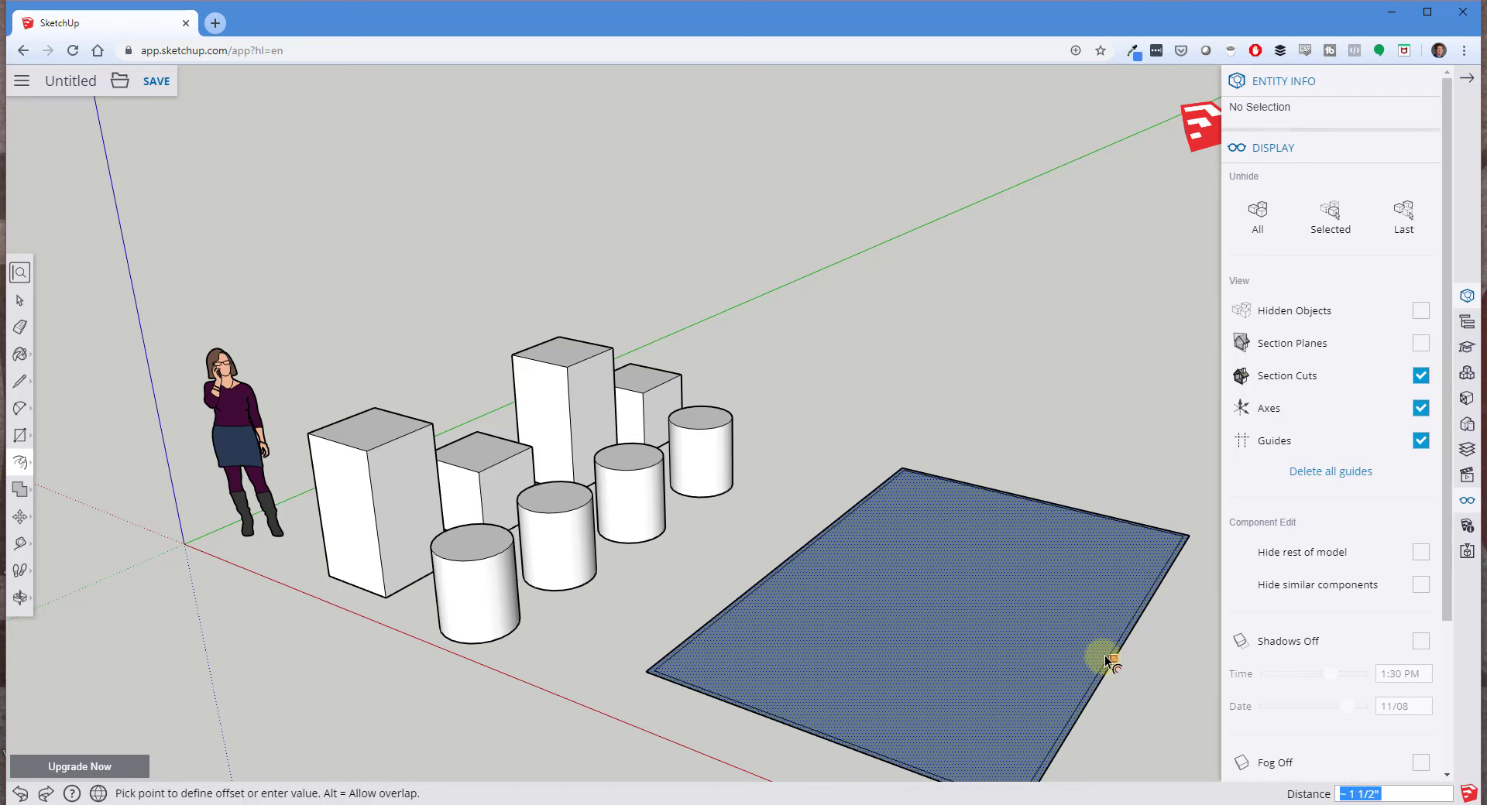
click(1098, 653)
Pull the border face between the two rectangles up into walls around the open floor.
key(space)
key(p)
click(1114, 647)
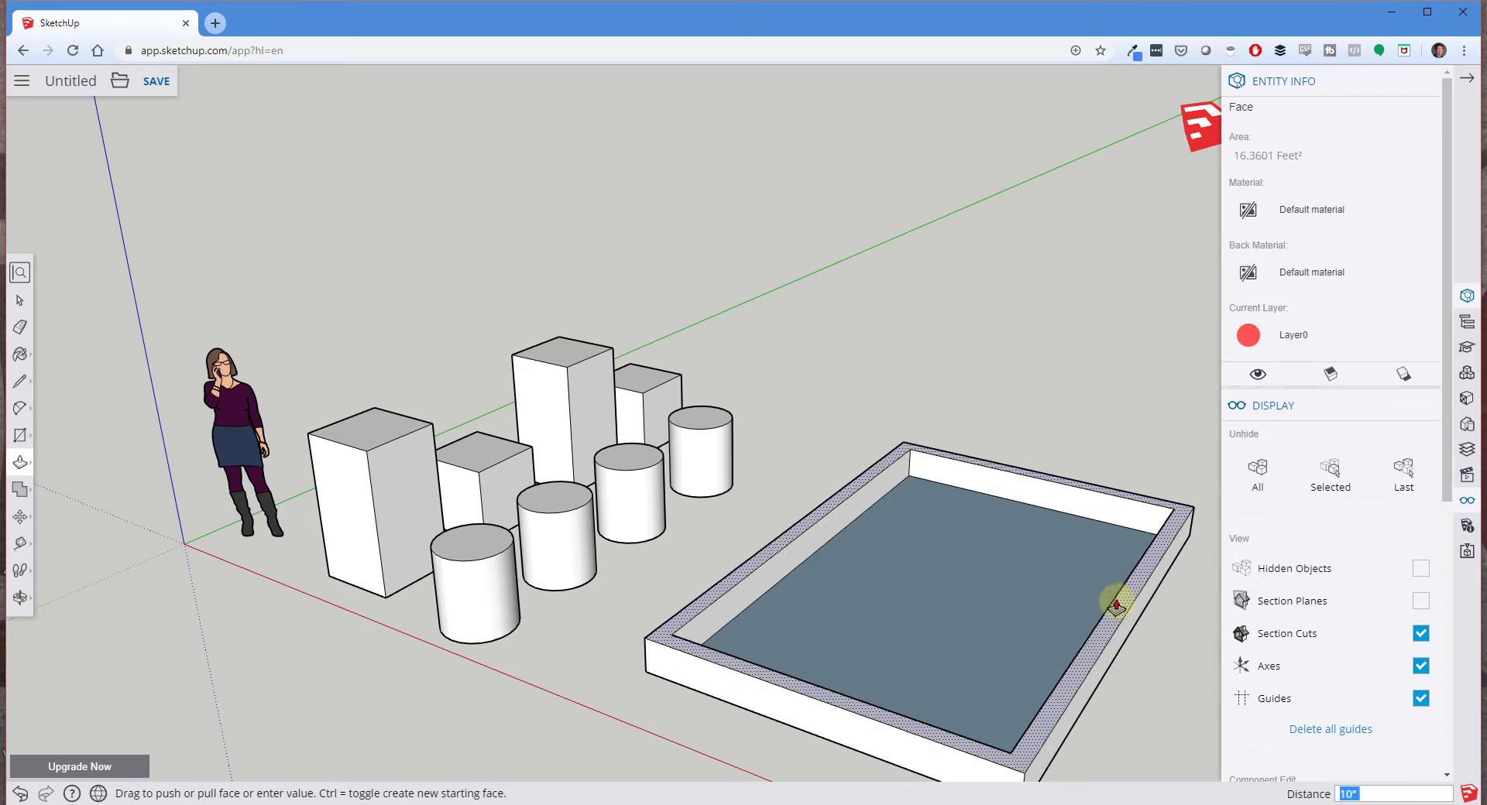
click(1123, 447)
Select all connected geometry of the walled enclosure, including its floor, and make it a group.
key(space)
triple_click(1105, 565)
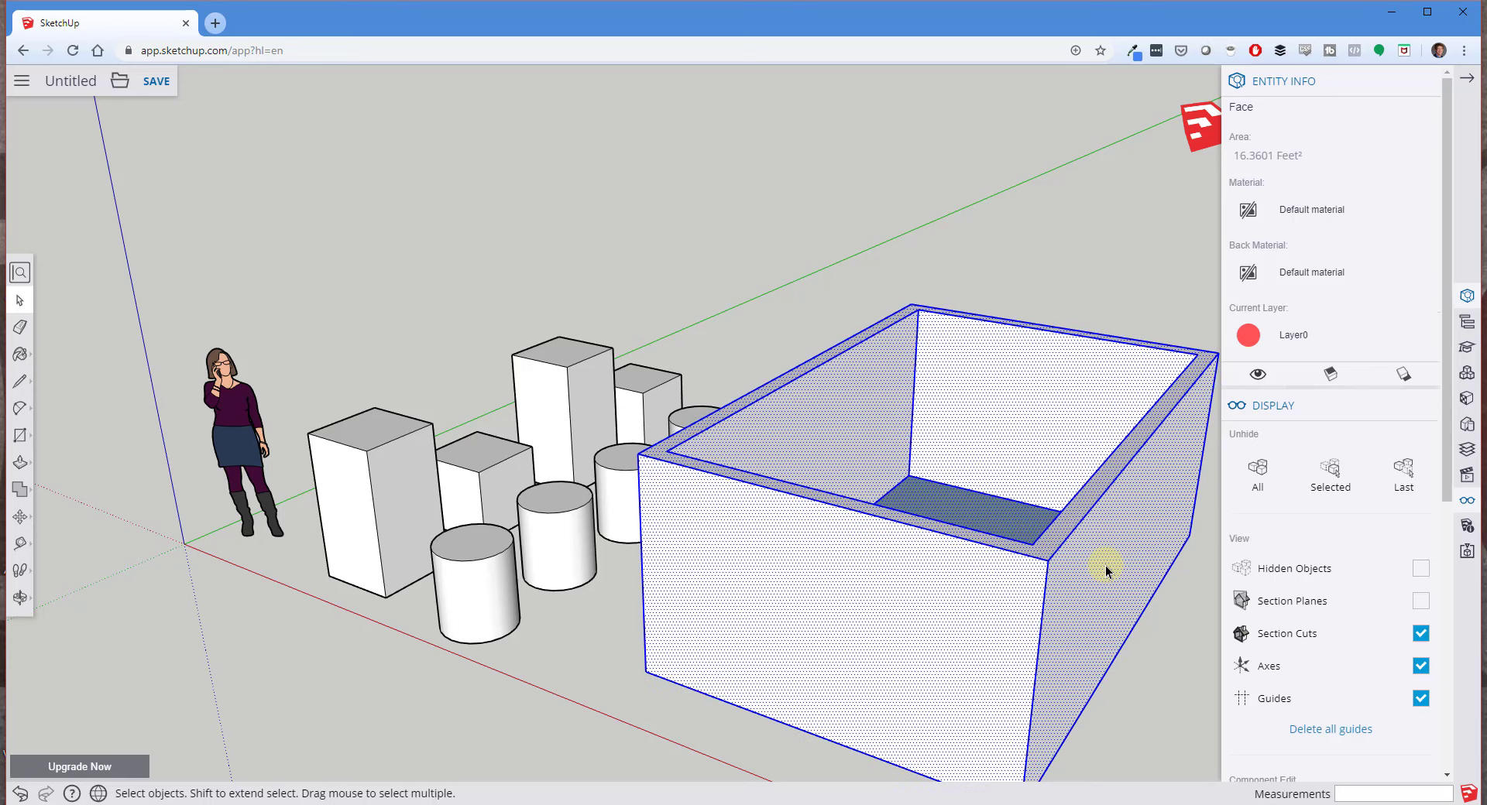
right_click(1104, 565)
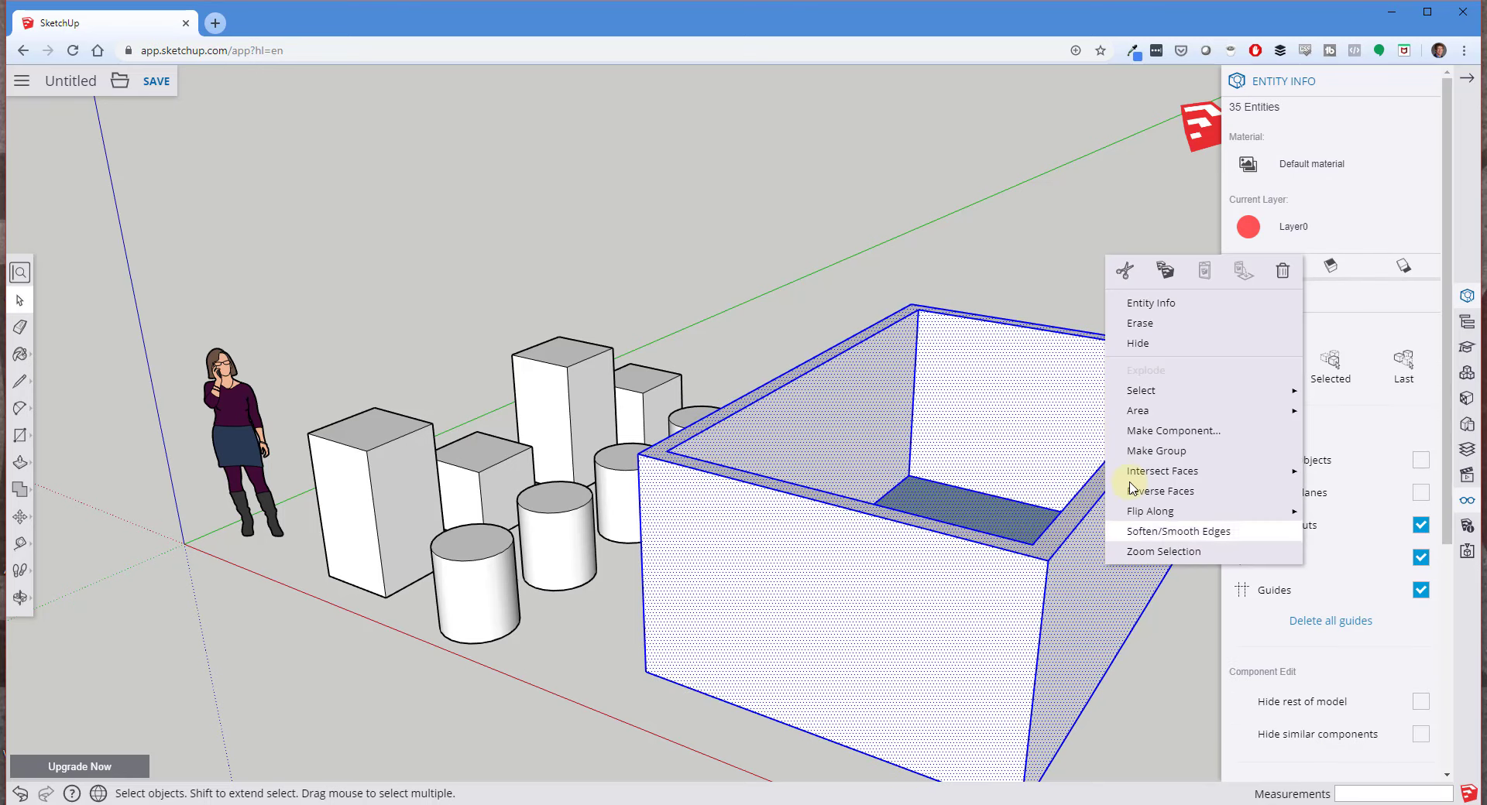
click(1164, 454)
scroll(767, 380, down, 3)
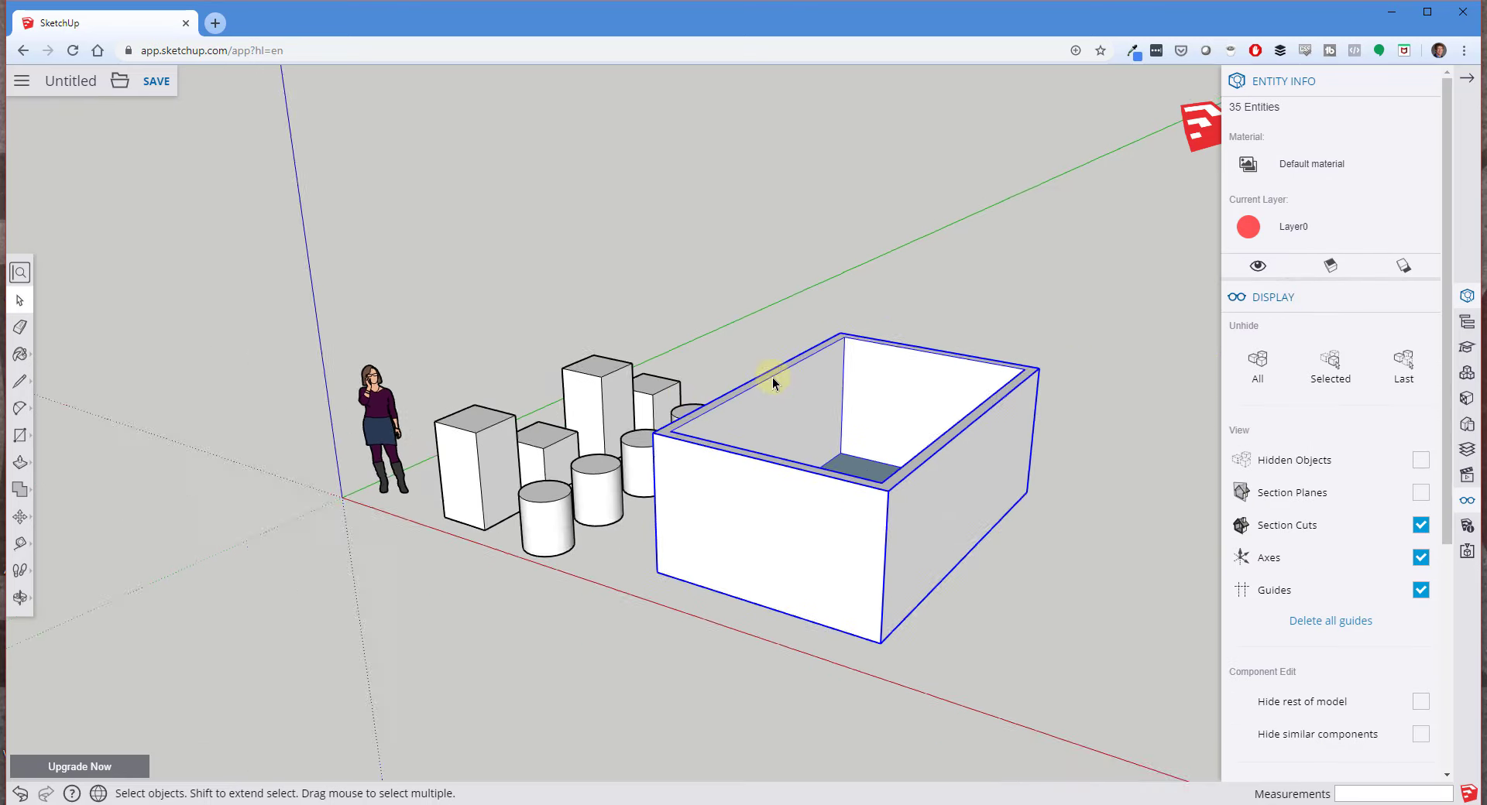
scroll(811, 461, up, 2)
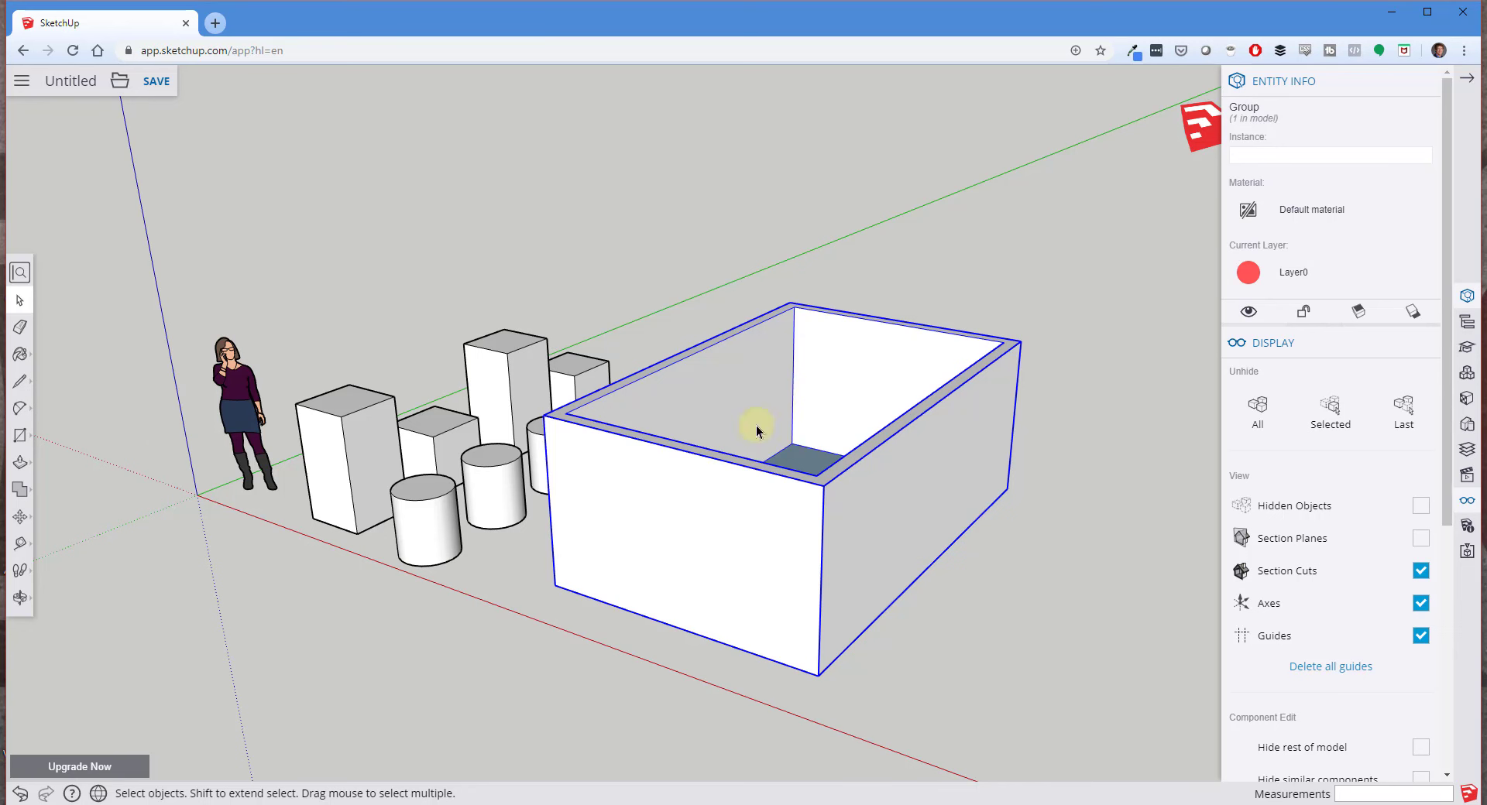
Copy the front cylinder along the red axis onto the open ground beyond the walled enclosure.
scroll(399, 464, up, 3)
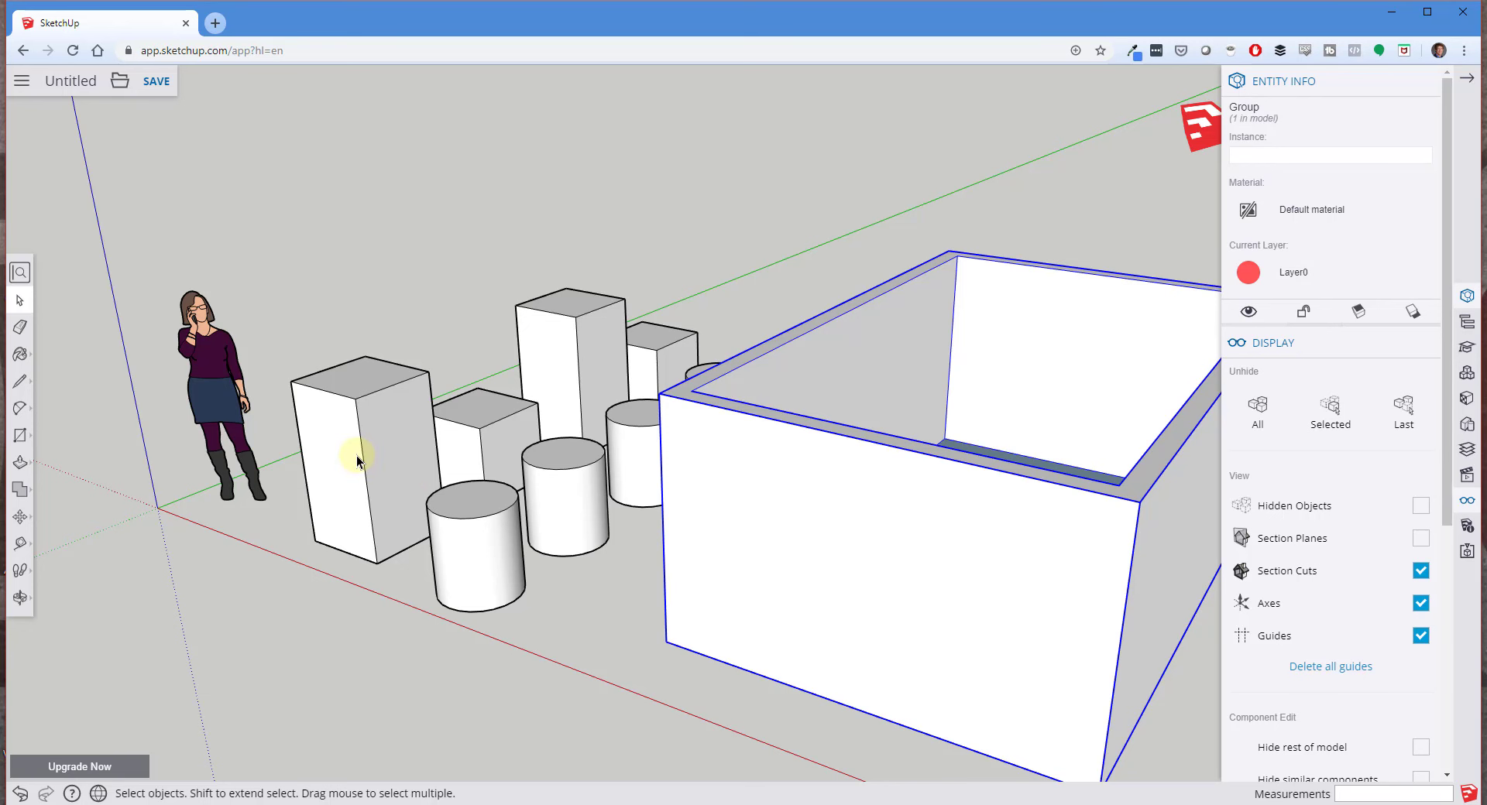
scroll(358, 457, down, 5)
click(413, 459)
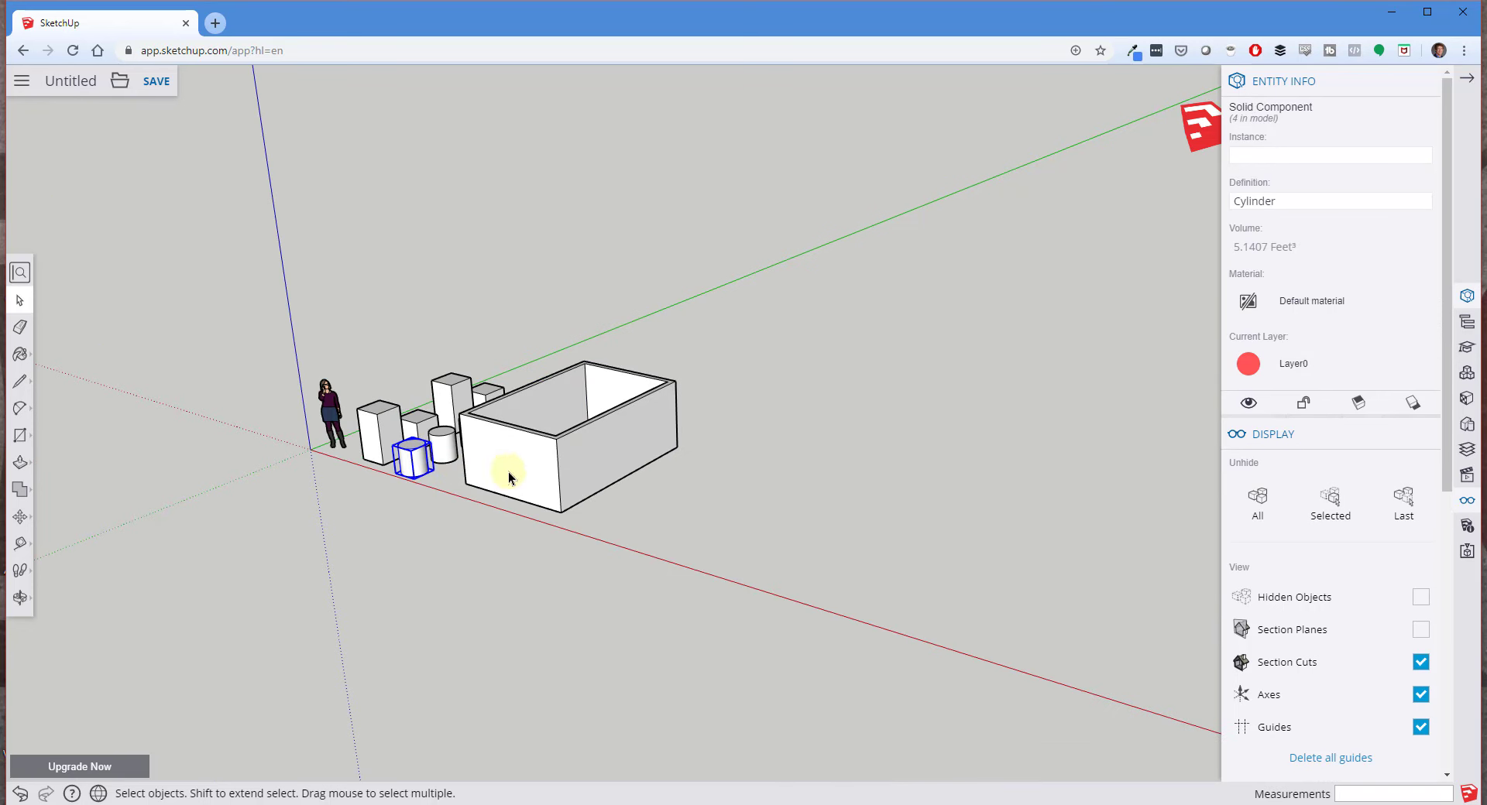
key(m)
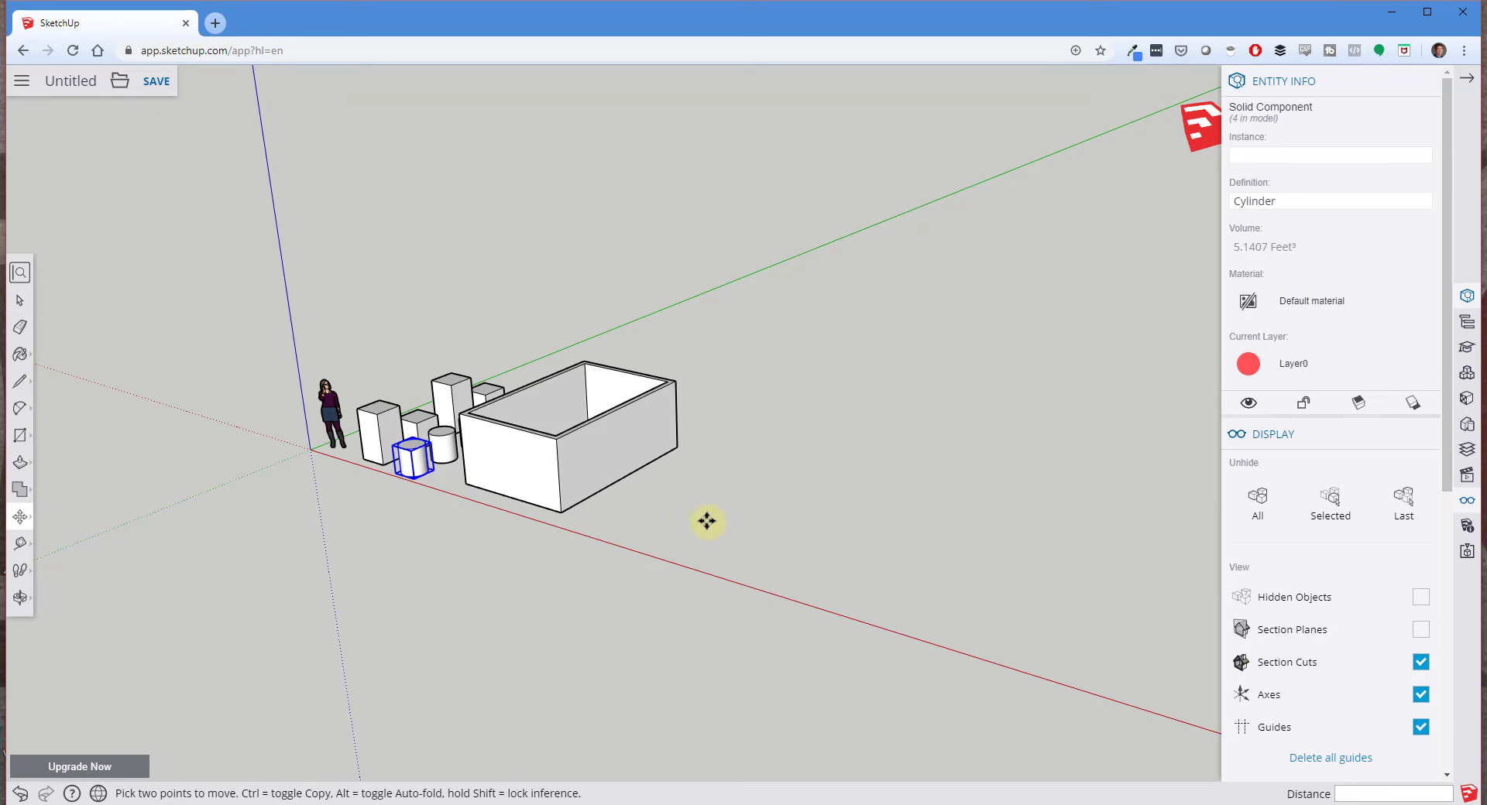
click(414, 477)
key(ctrl)
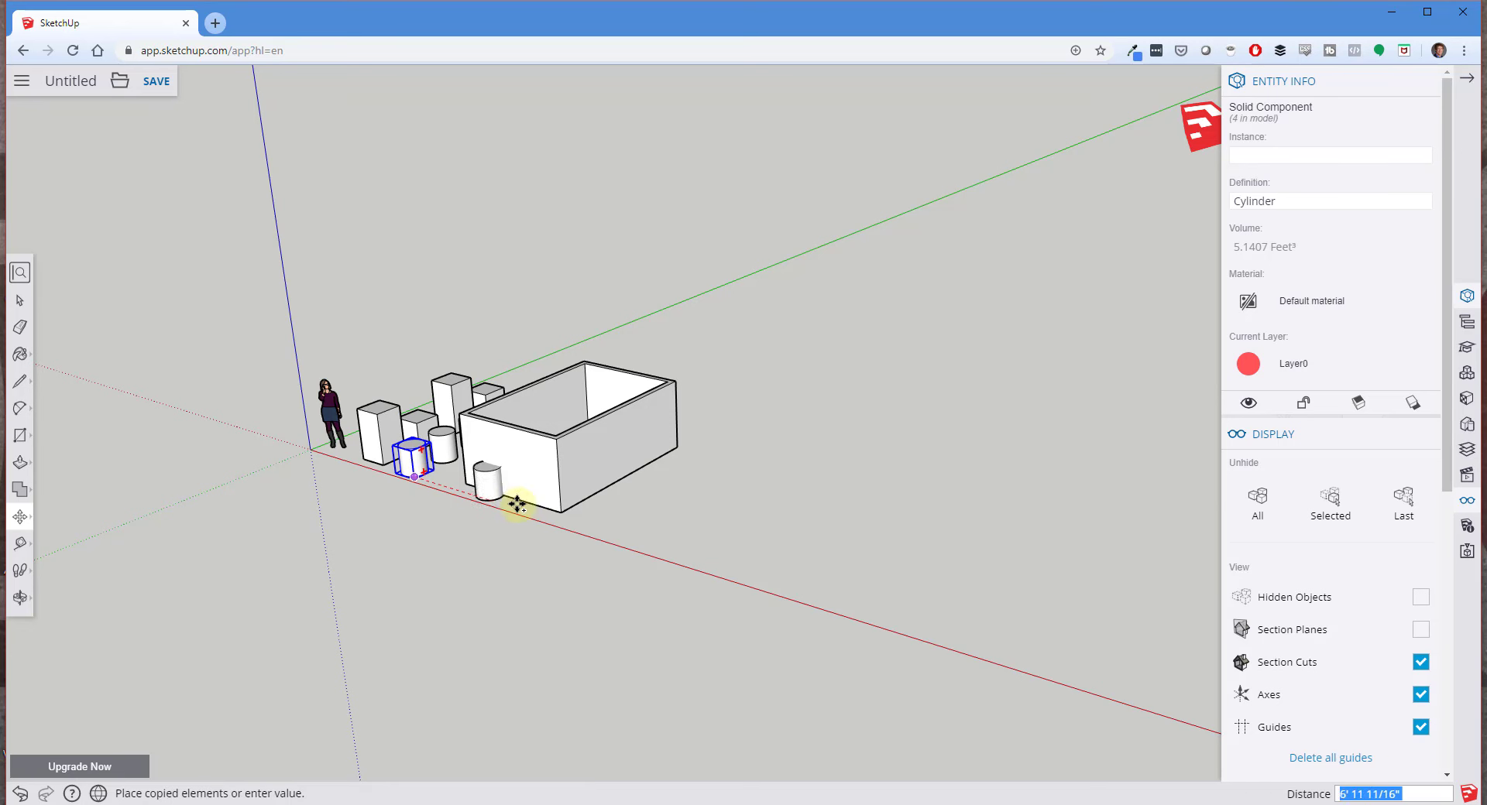
click(723, 572)
key(space)
Copy the new cylinder to the clipboard and paste a duplicate on the red axis, between it and the walled enclosure.
scroll(846, 624, up, 3)
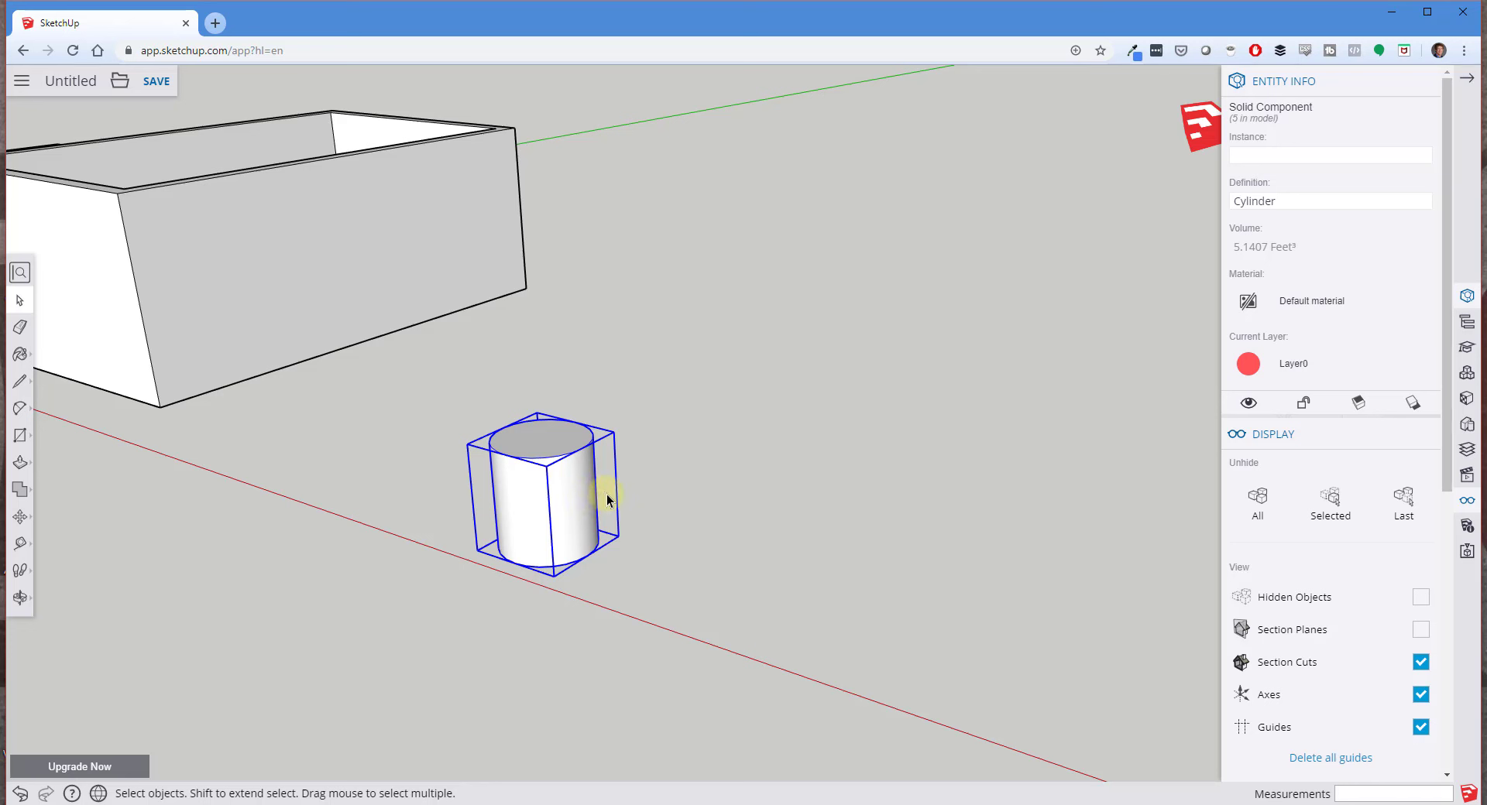
right_click(560, 500)
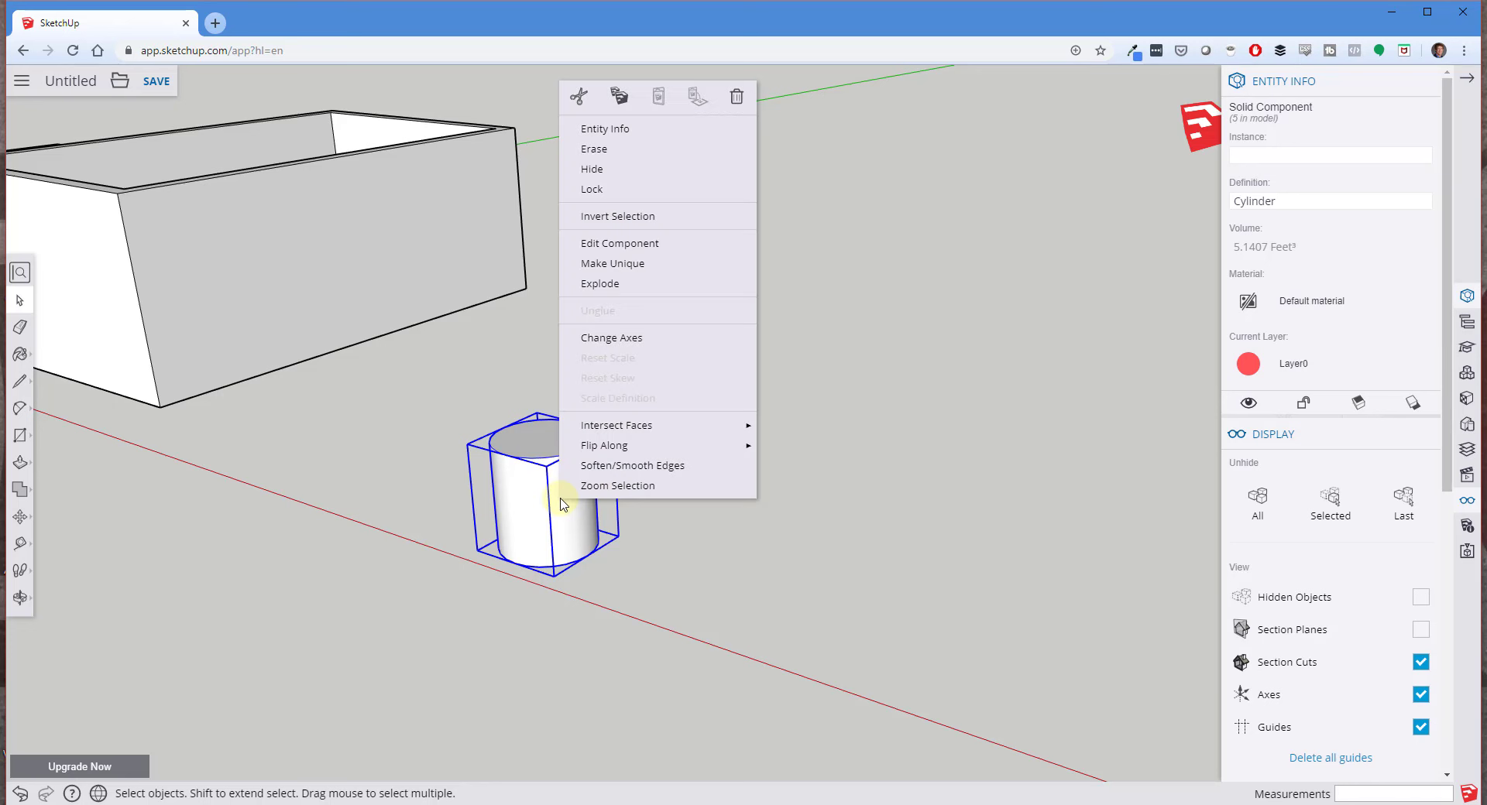
click(619, 96)
right_click(708, 498)
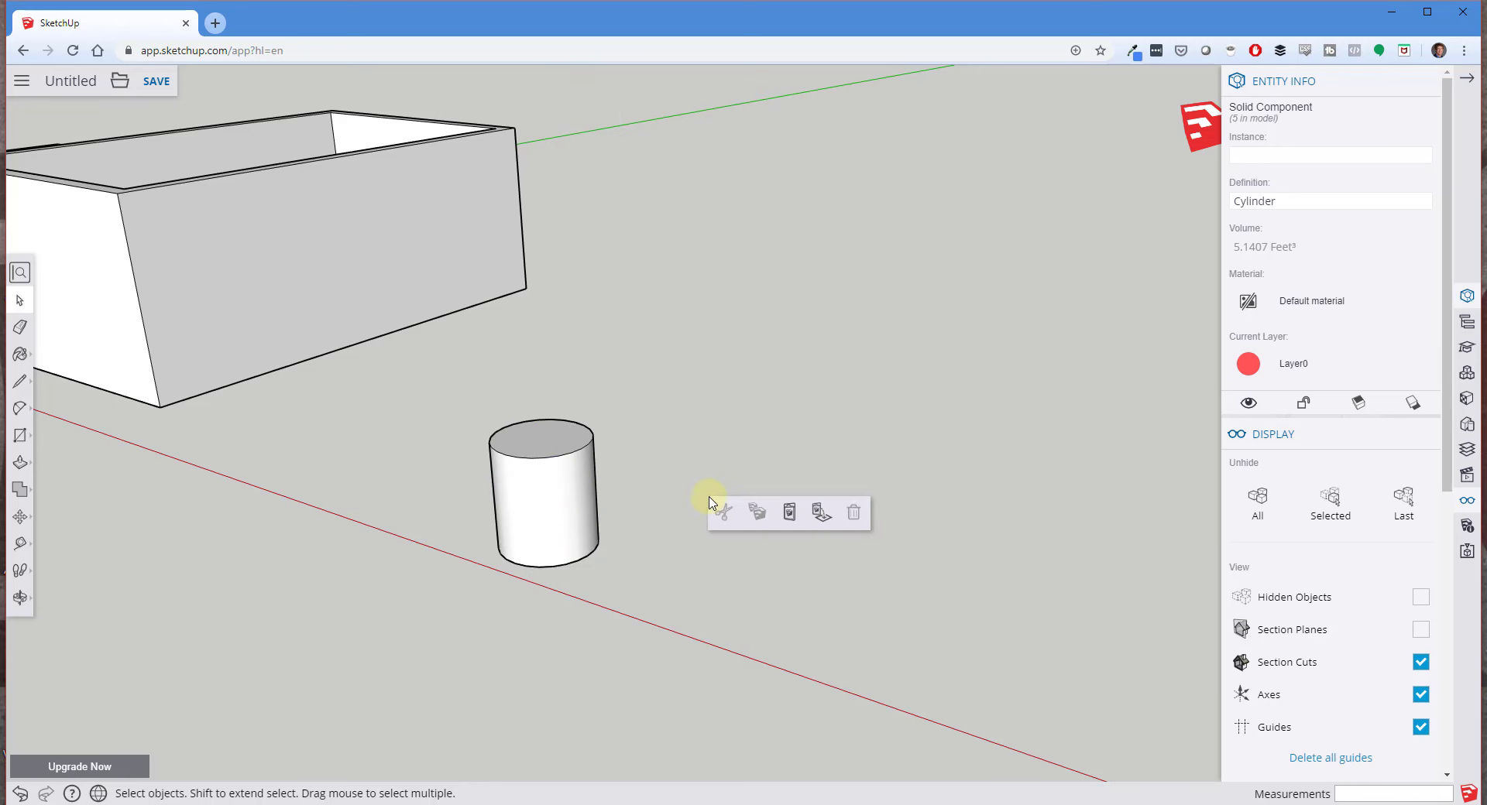
click(790, 514)
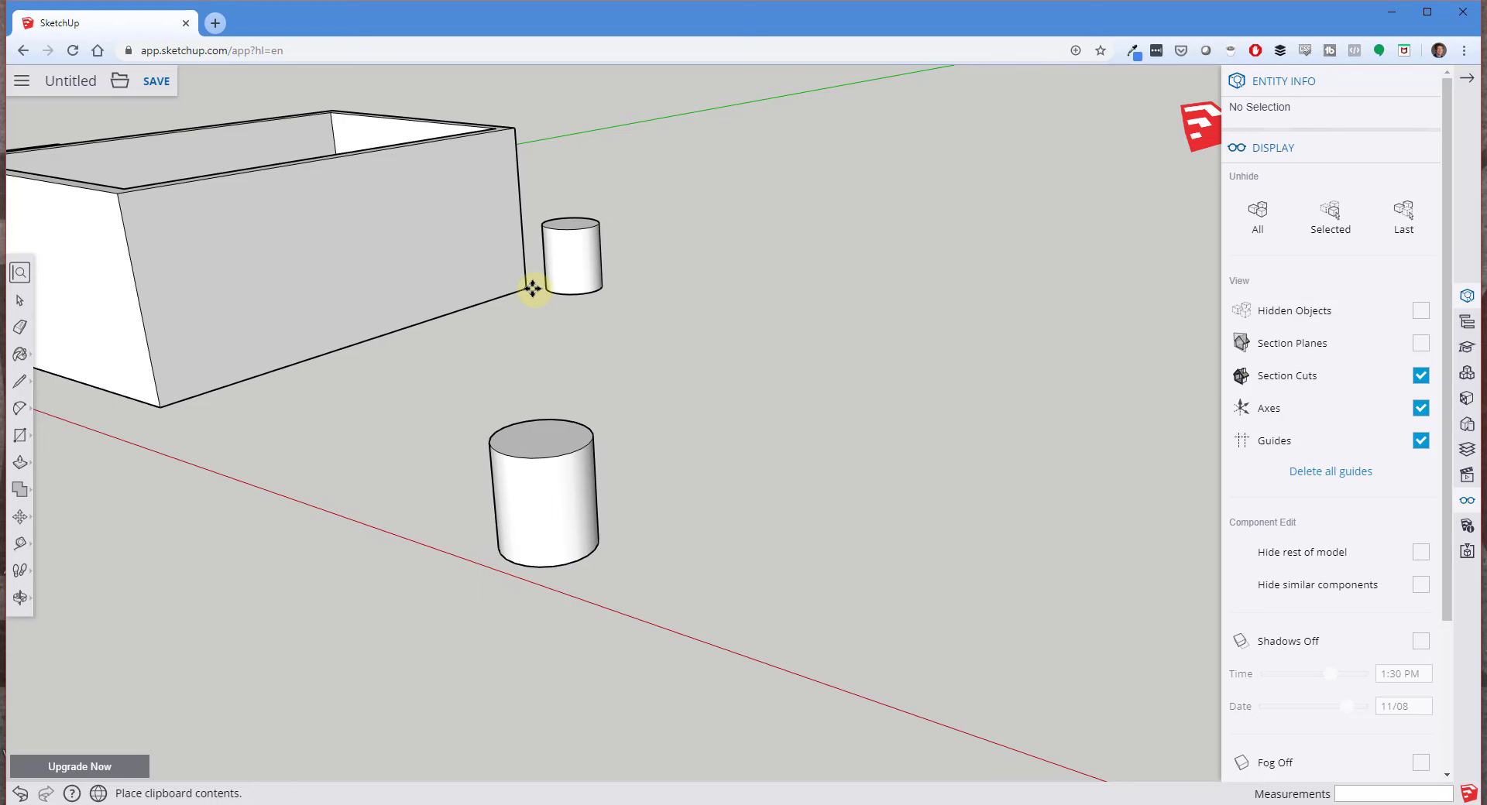
click(257, 488)
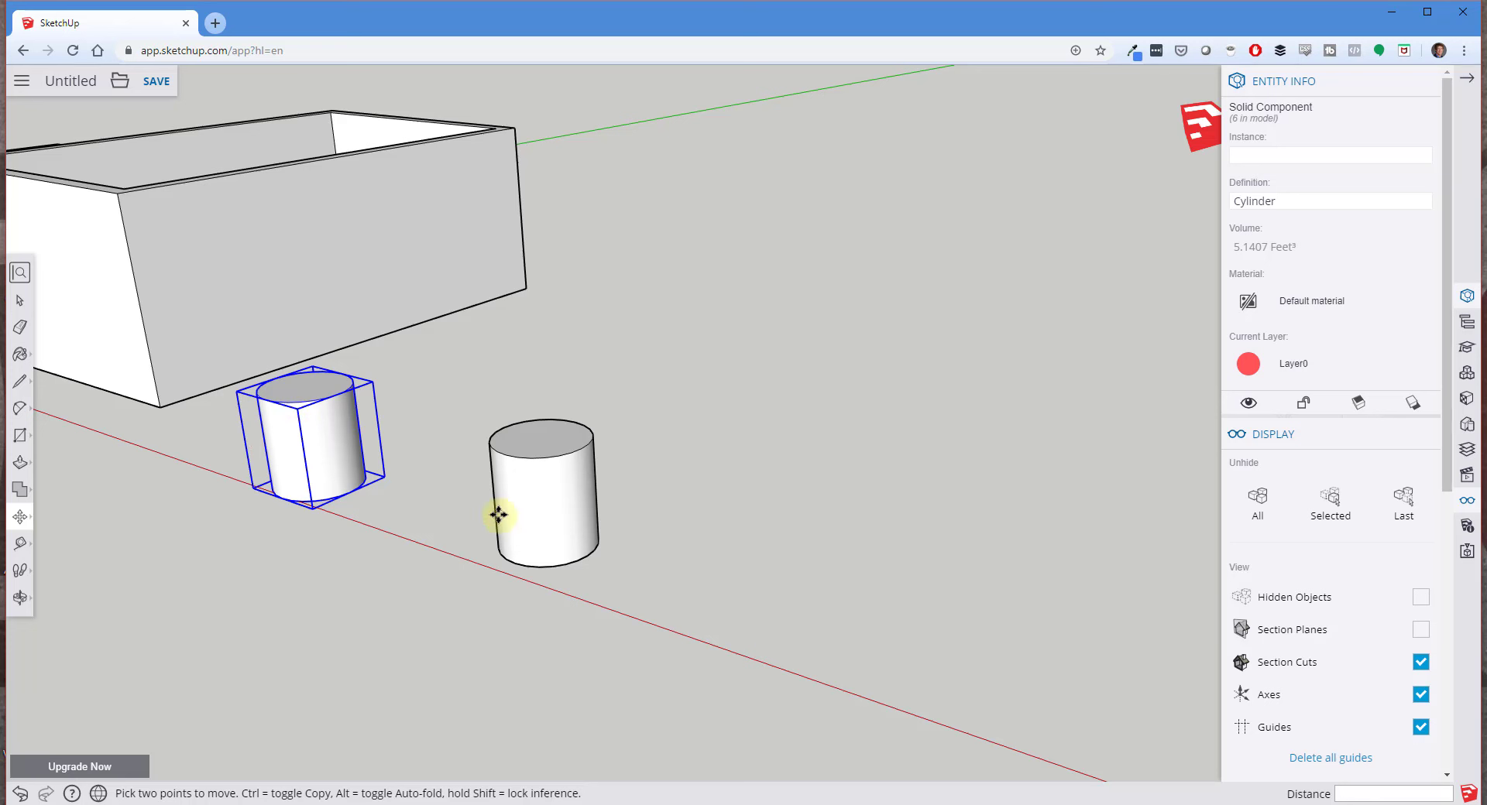
key(space)
click(581, 528)
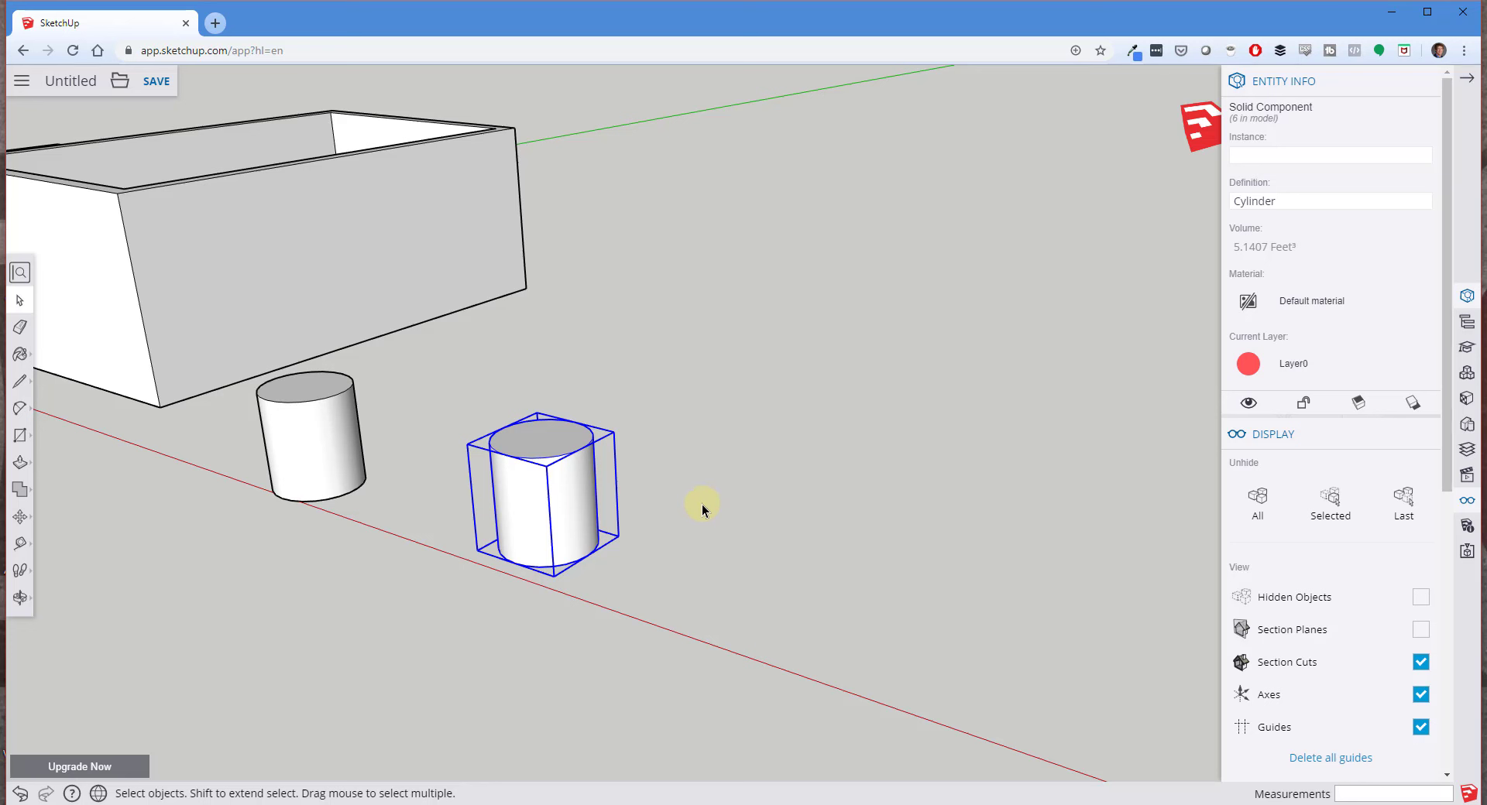
click(21, 519)
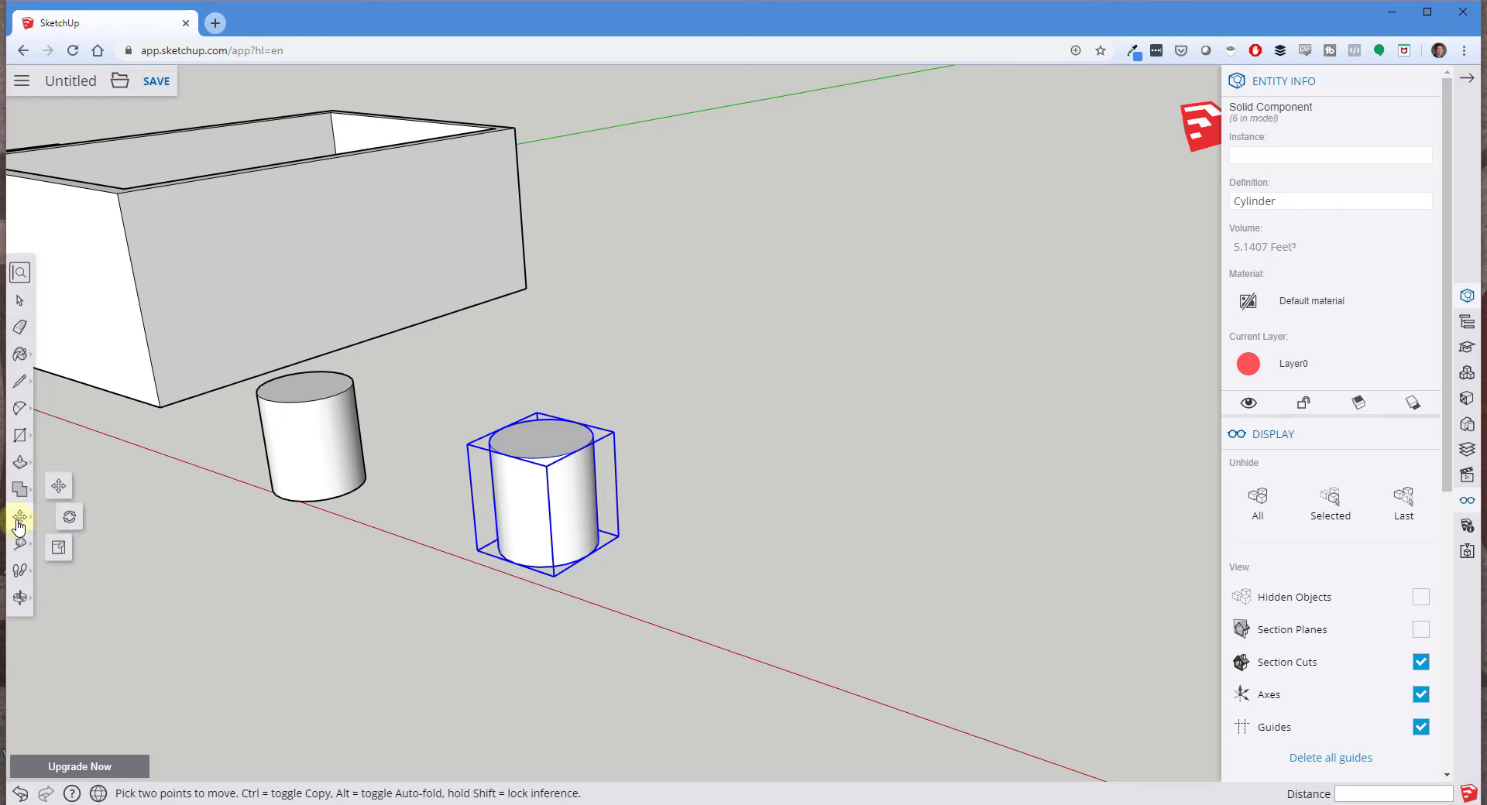
key(space)
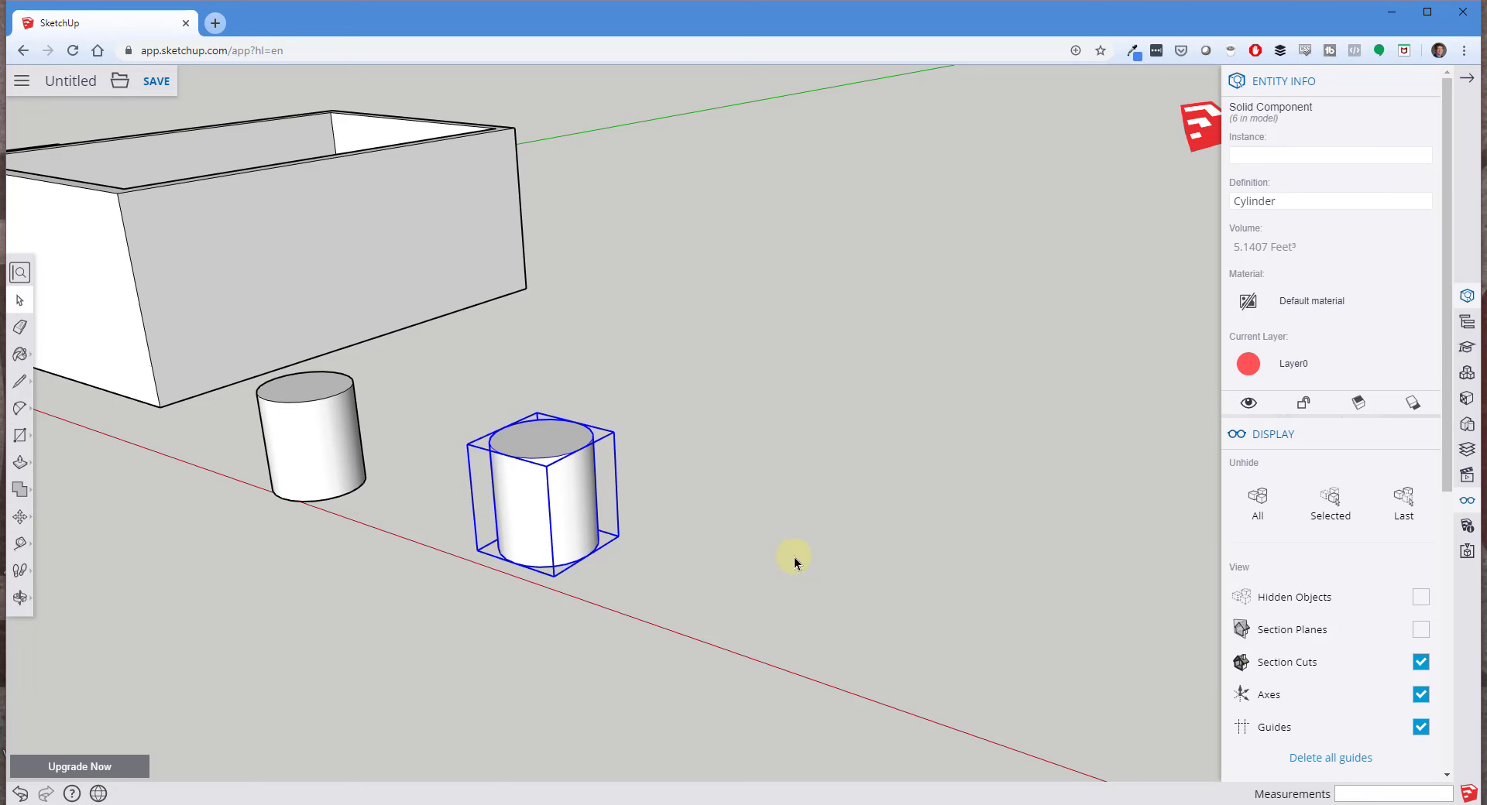
click(733, 522)
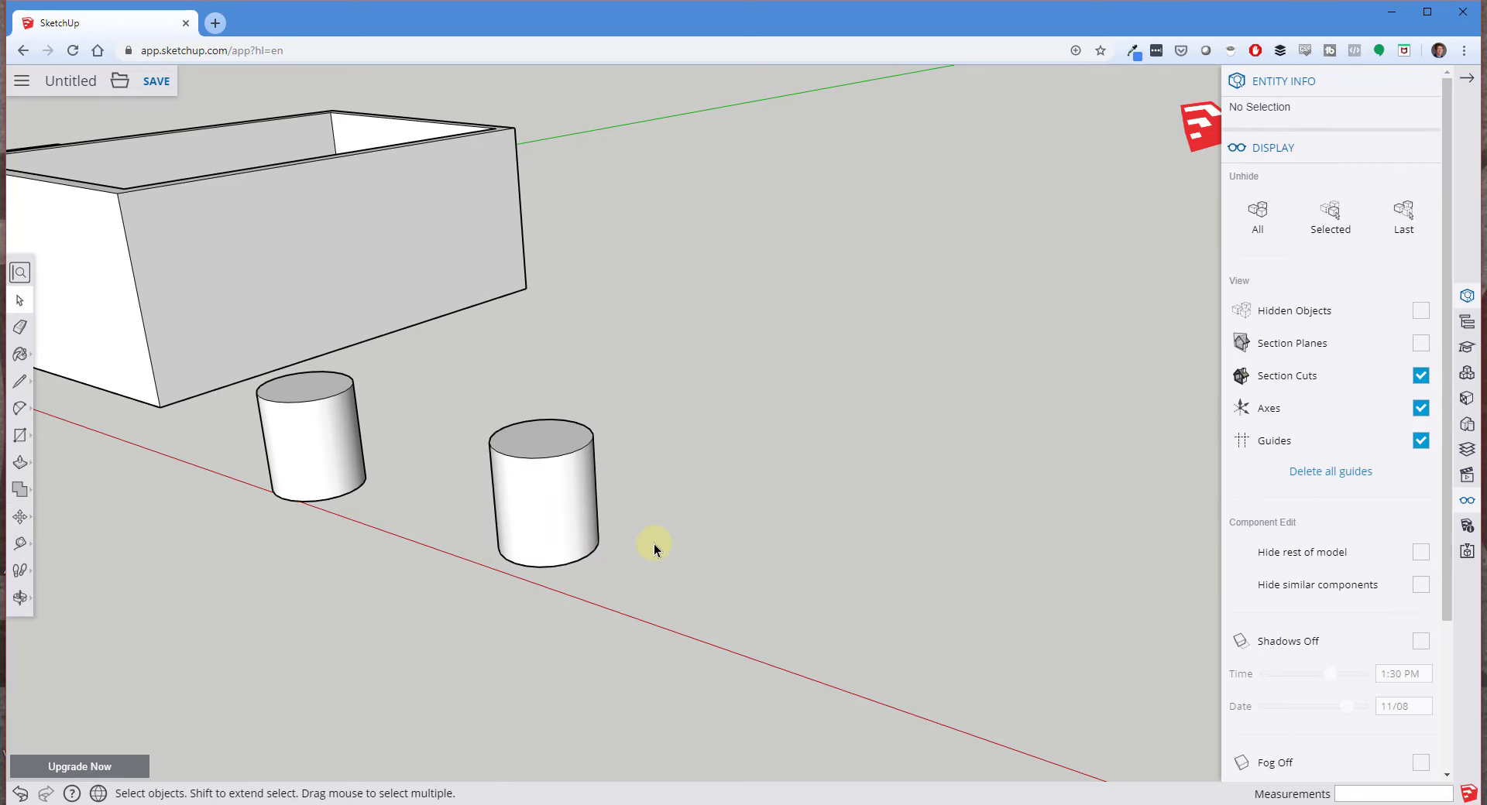
Make a copy of the cylinder farthest along the red axis, moved 10' along the green axis.
click(546, 493)
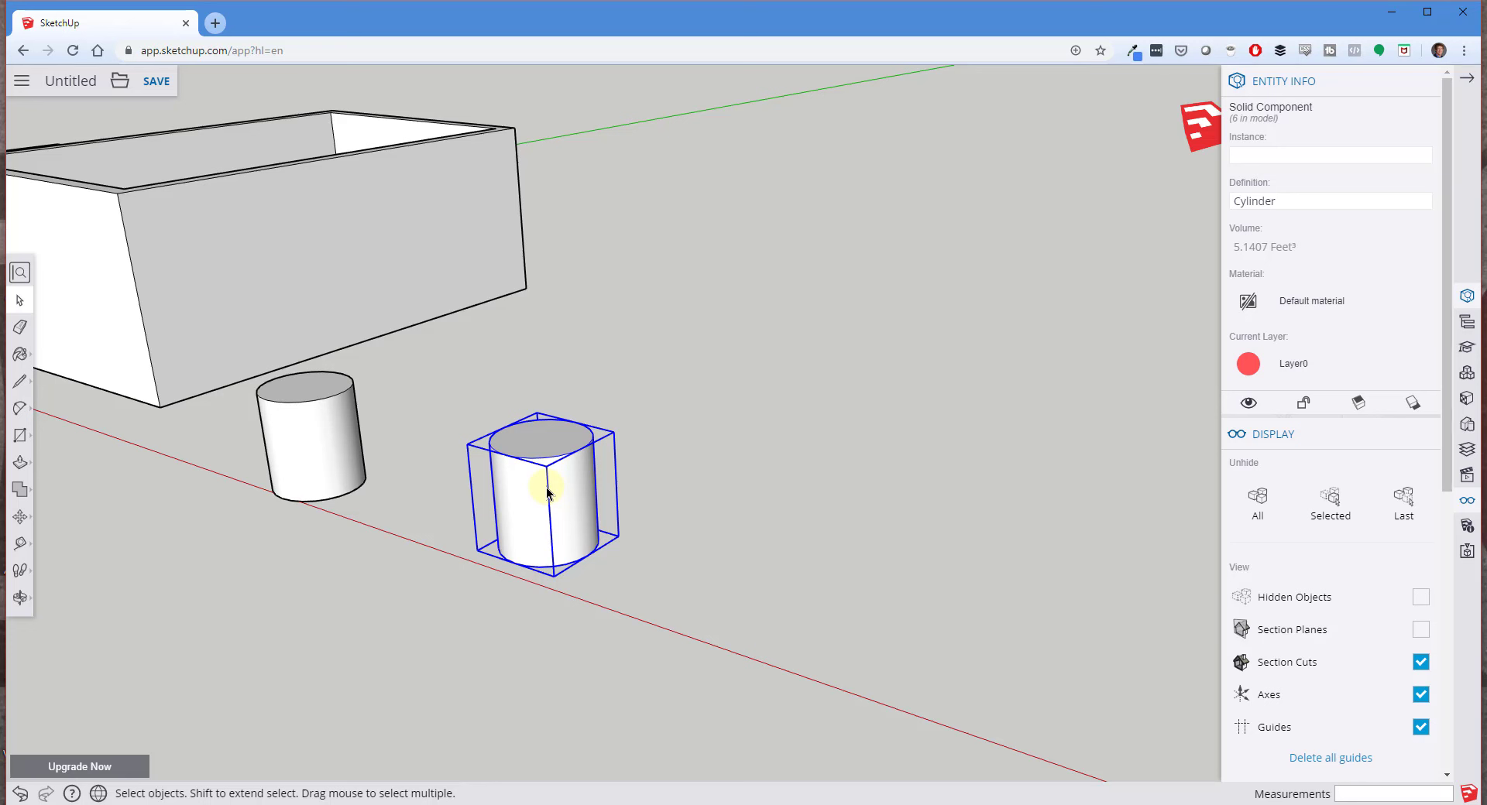
key(m)
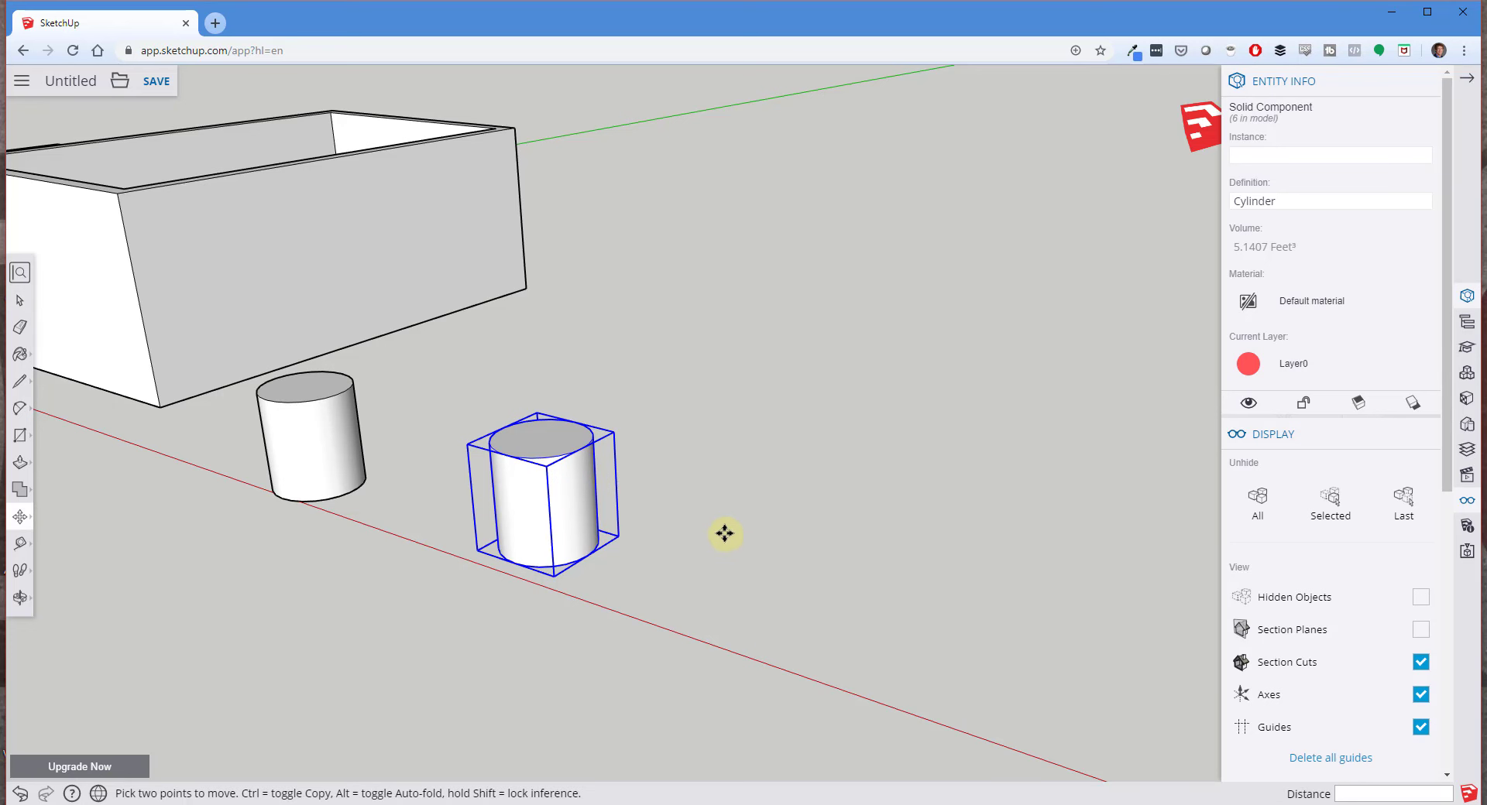
middle_drag(734, 544, 730, 579)
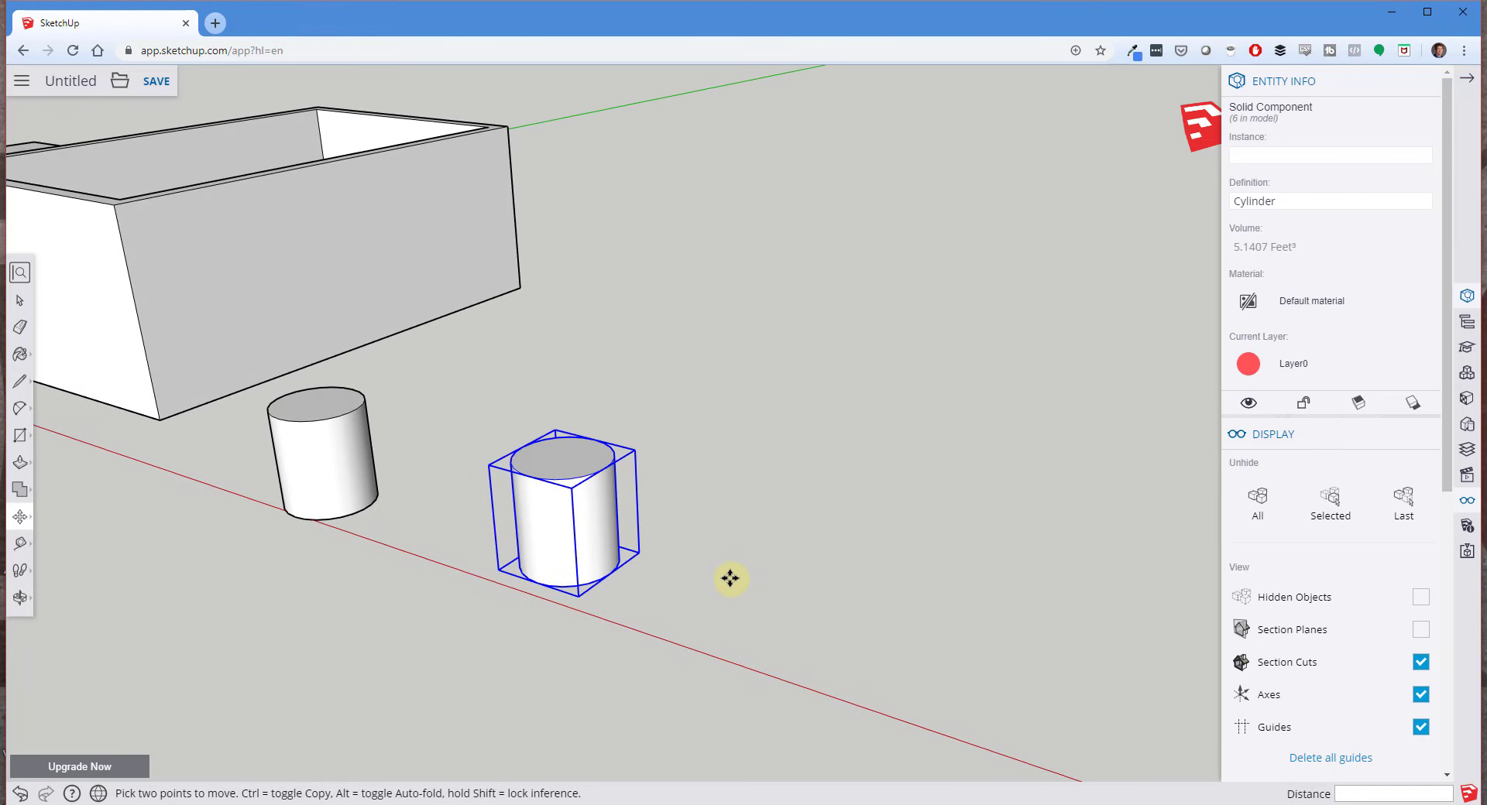
click(610, 574)
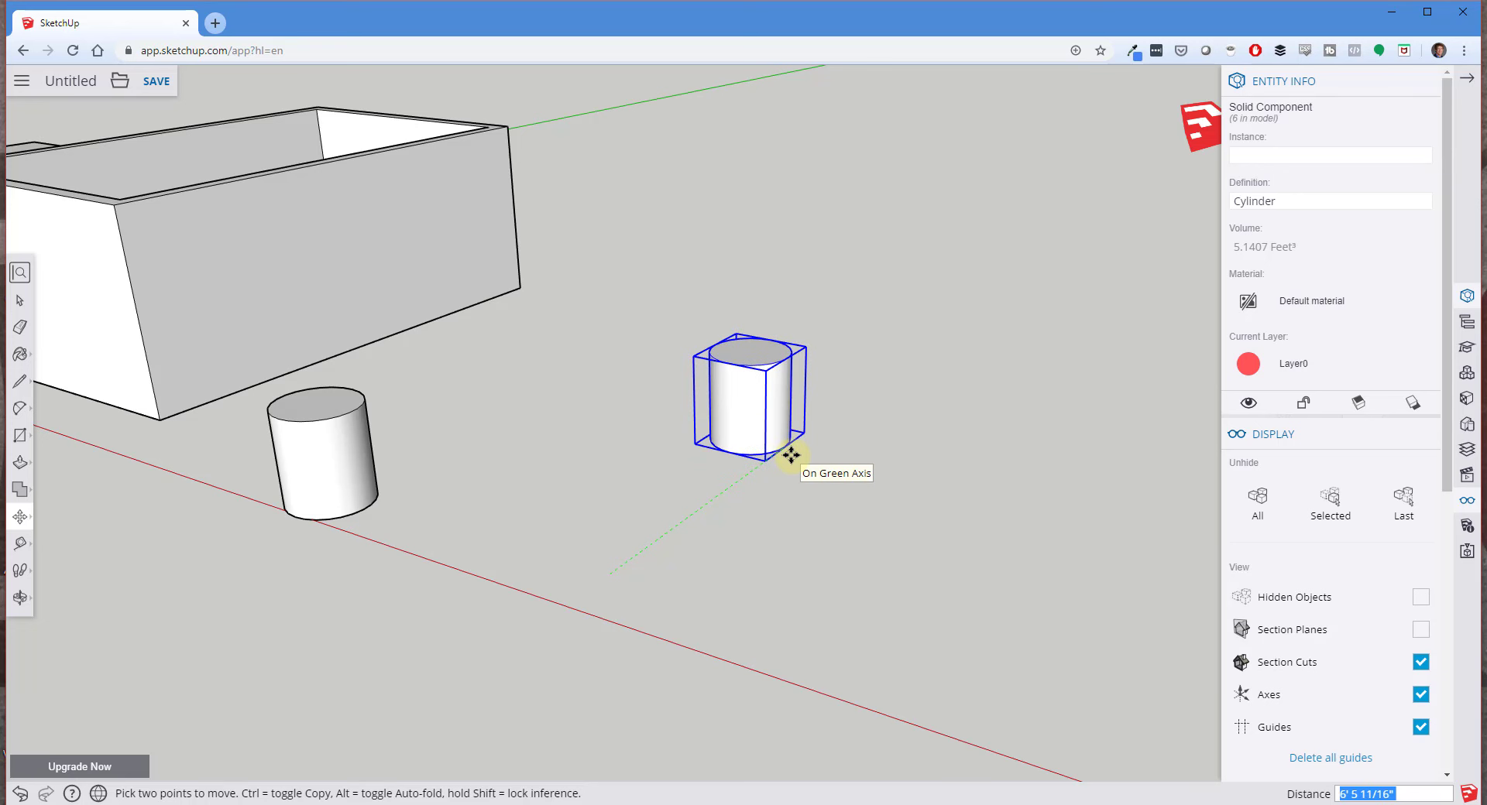
key(ctrl)
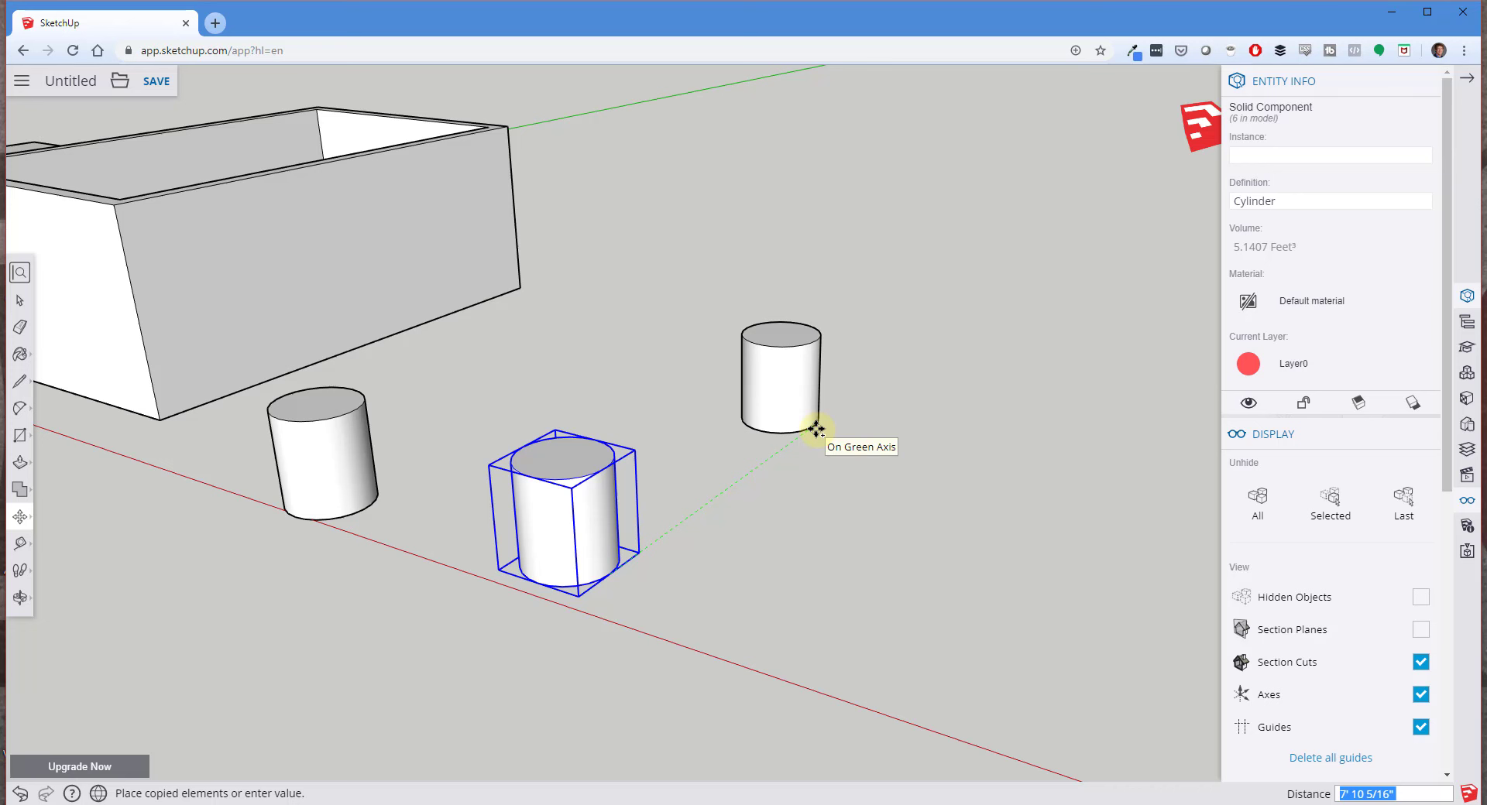
text(10')
key(Return)
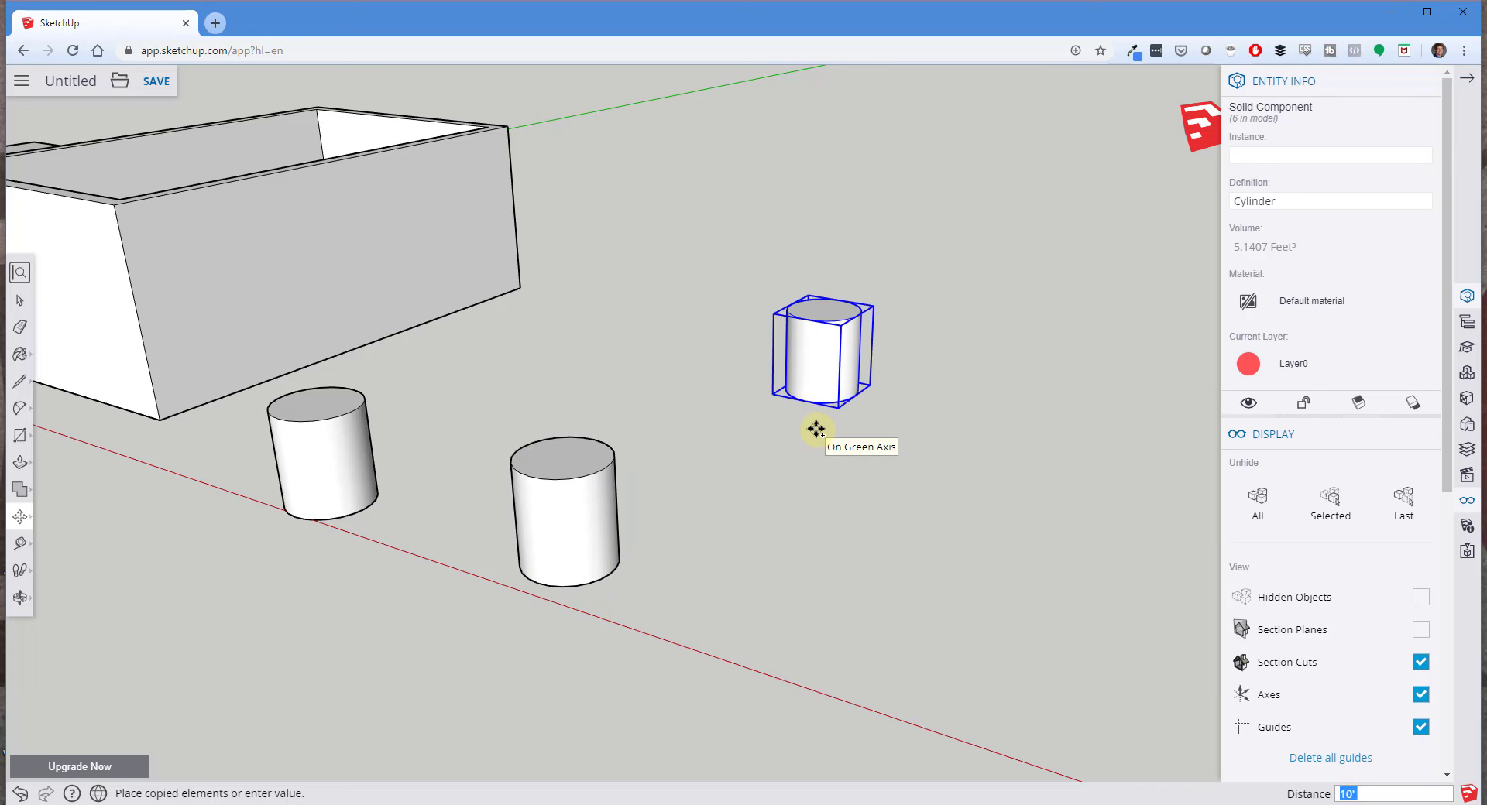
key(space)
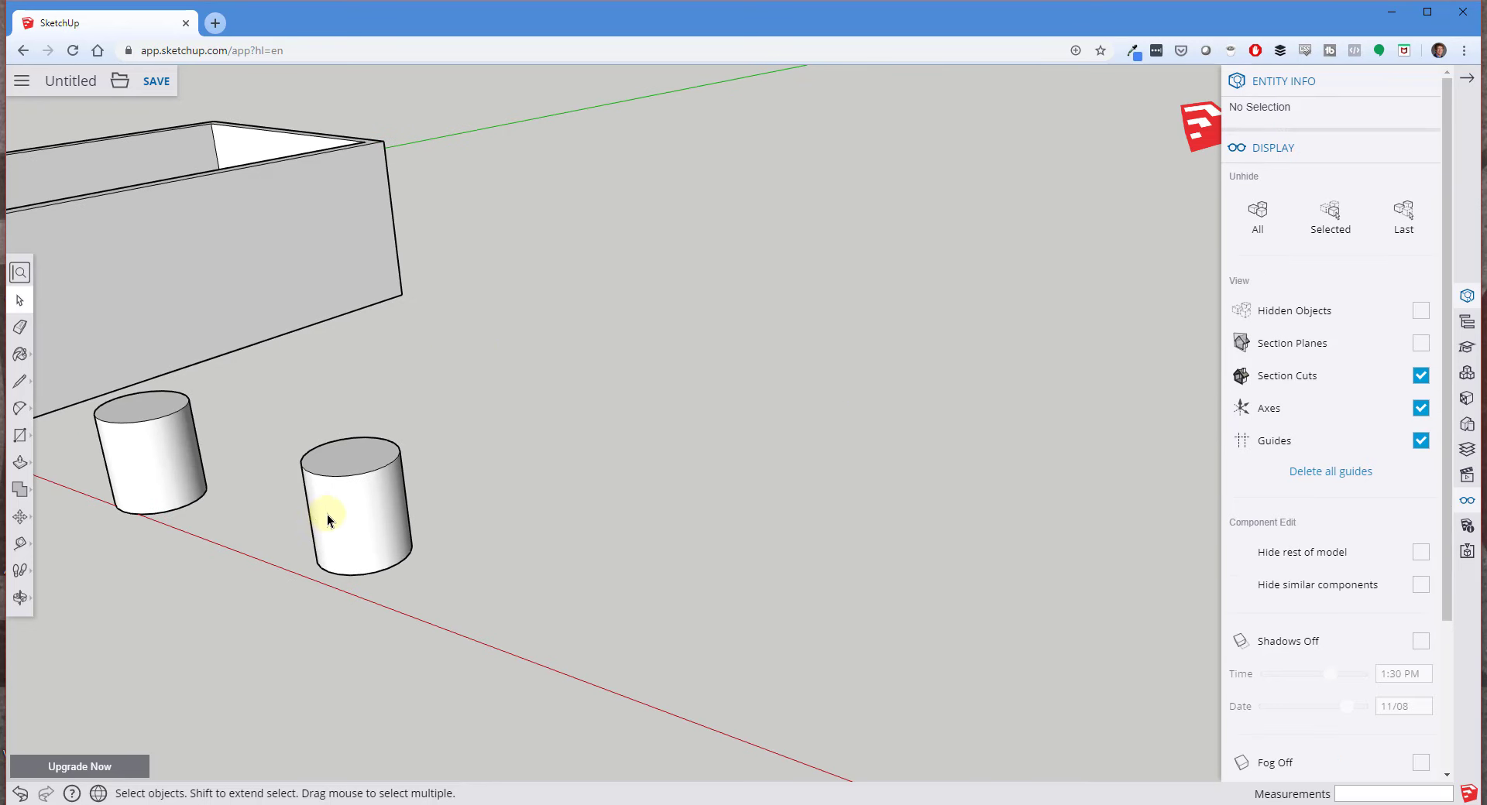
click(339, 515)
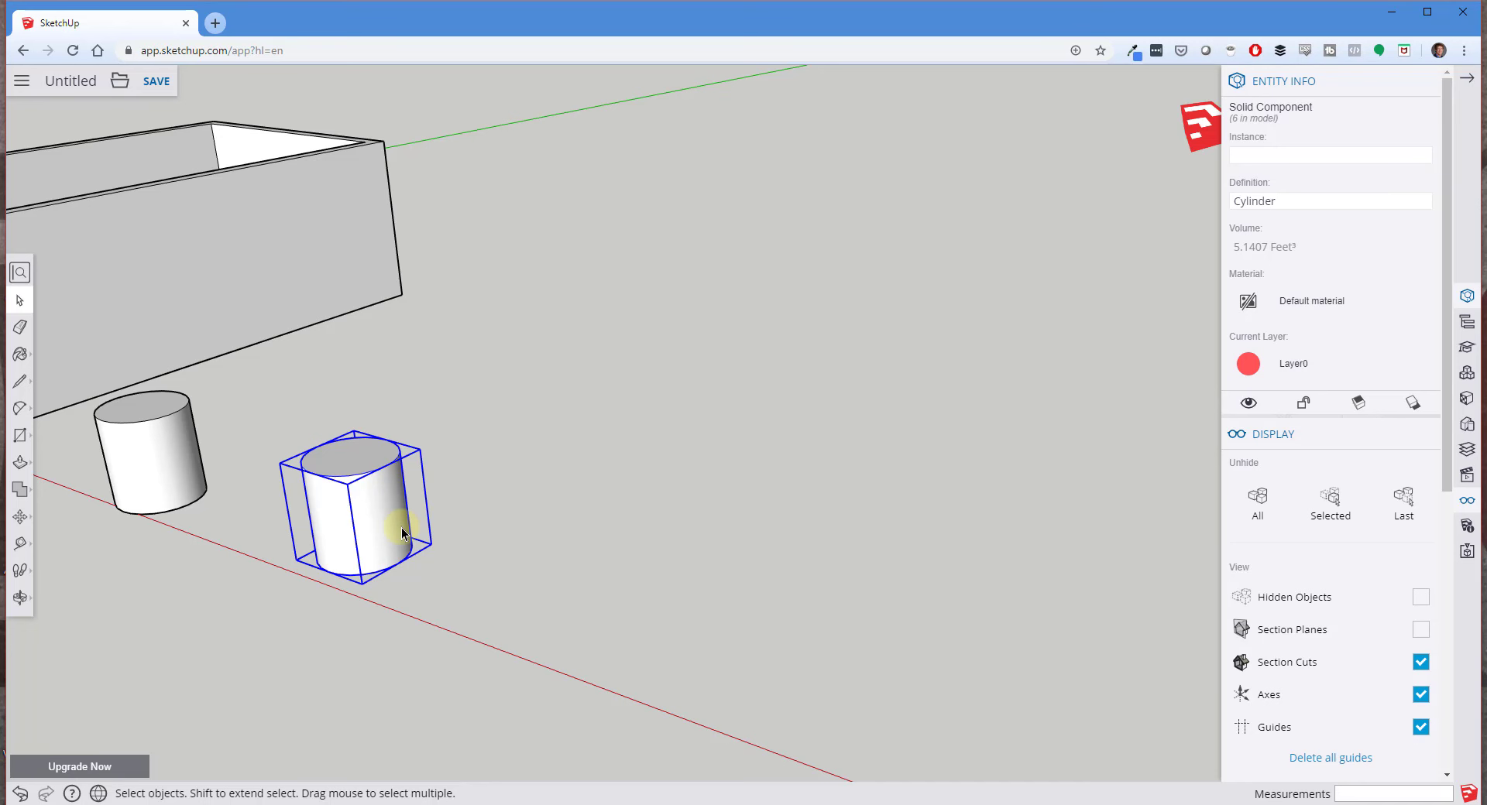
scroll(402, 535, down, 1)
scroll(402, 539, up, 1)
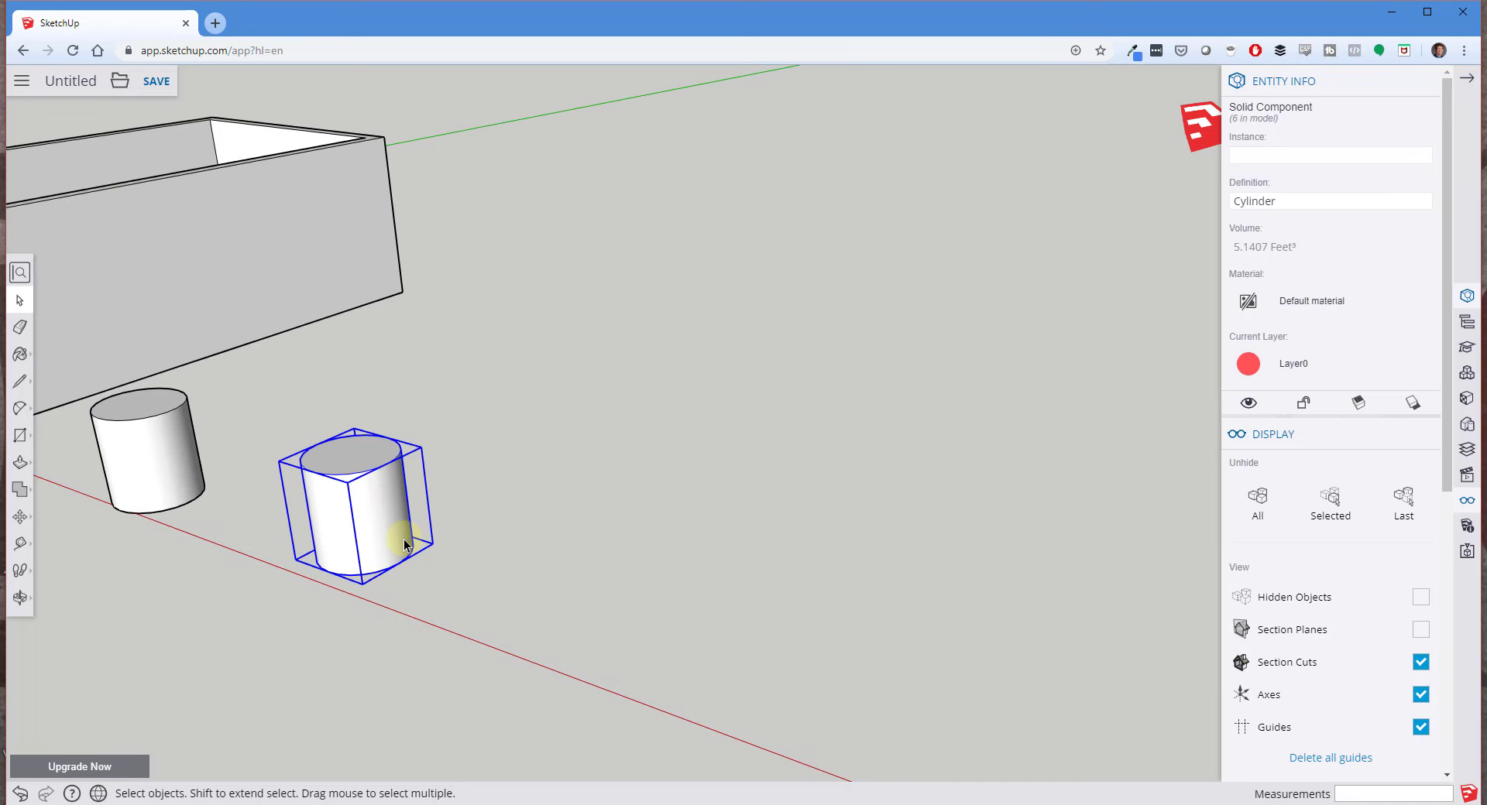
scroll(339, 514, up, 3)
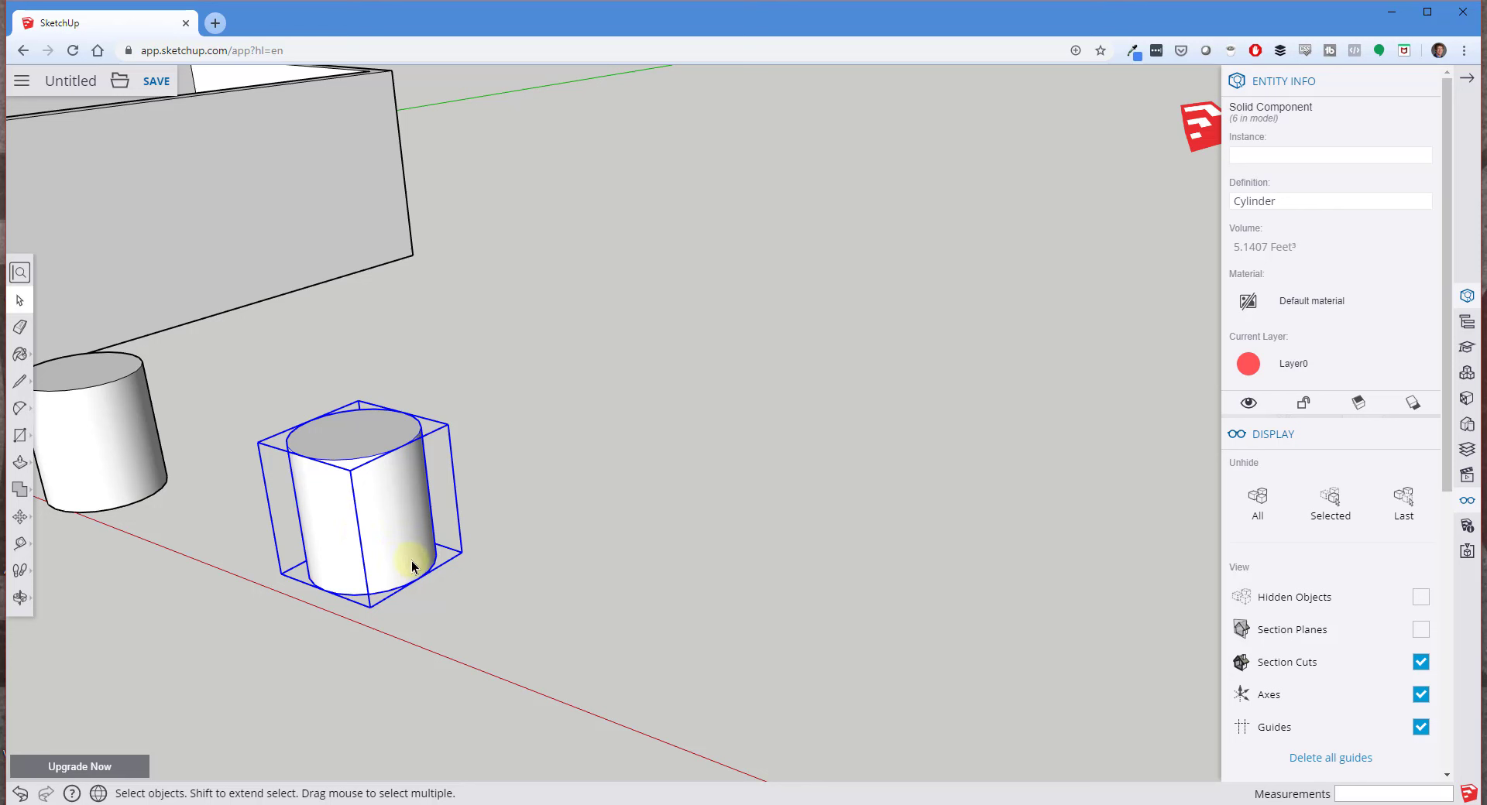
key(m)
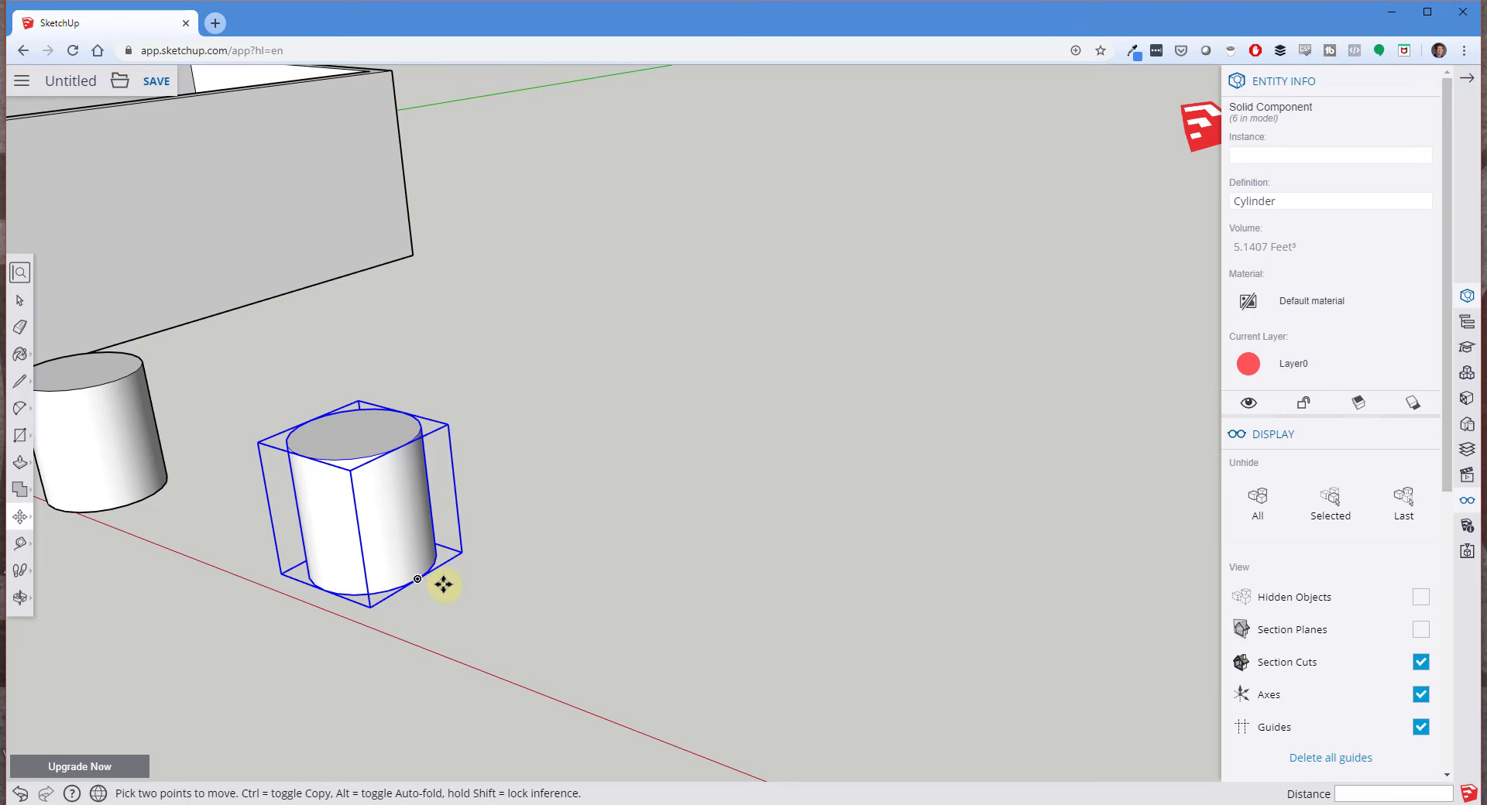
key(space)
click(532, 632)
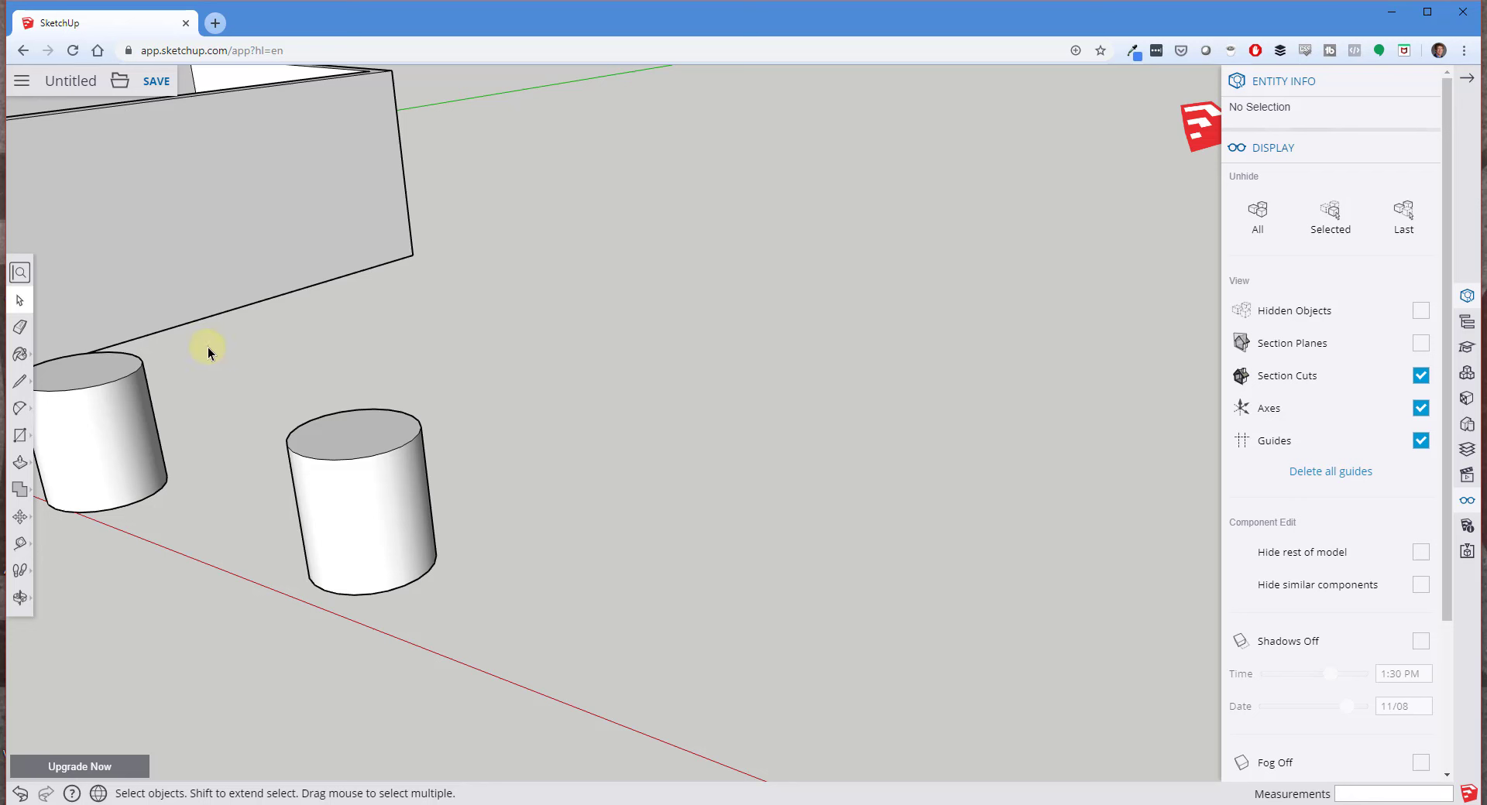
Window-select the cylinder farthest along the red axis and copy it 3' along the green axis.
drag(208, 347, 595, 666)
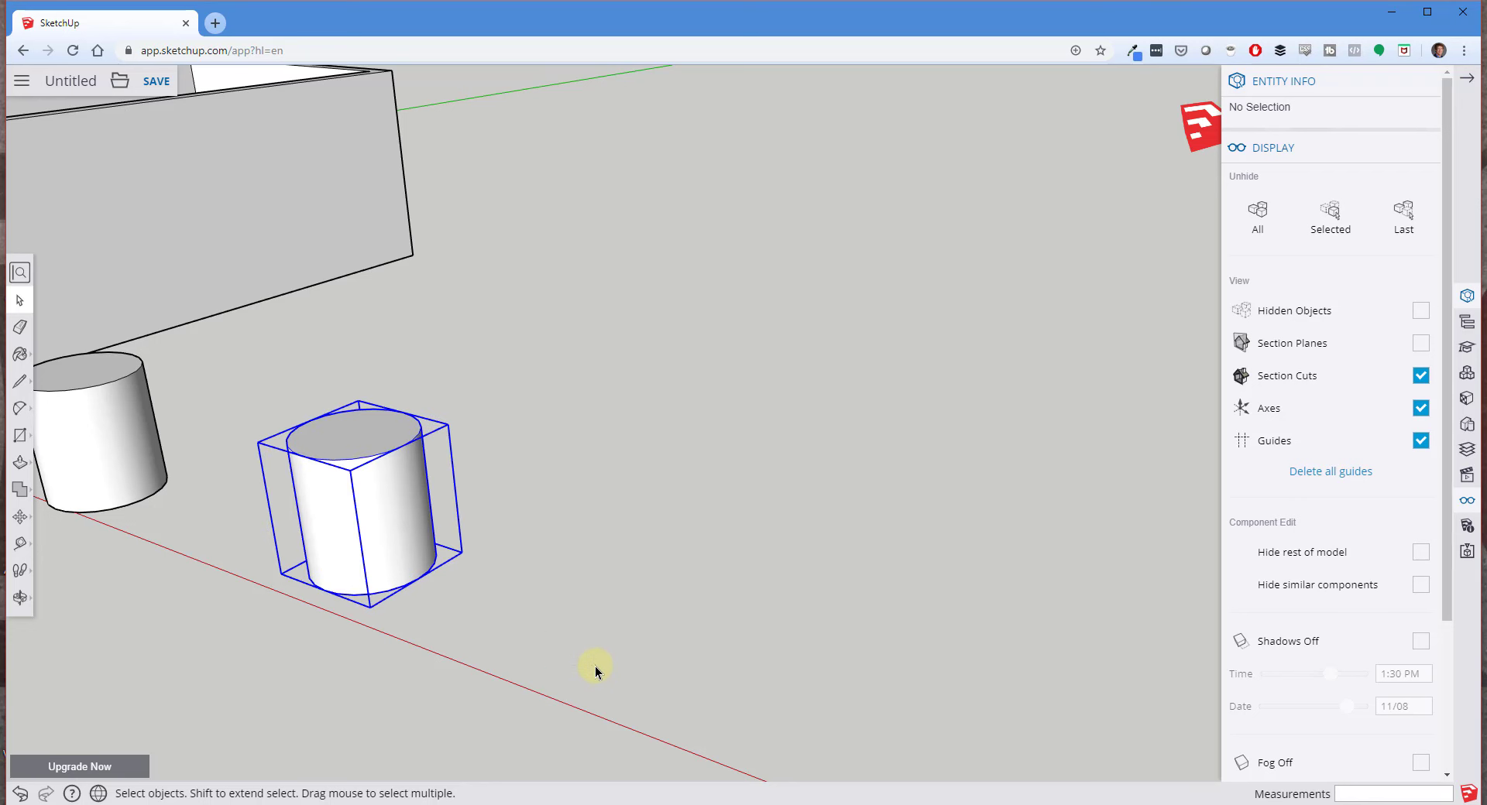
key(m)
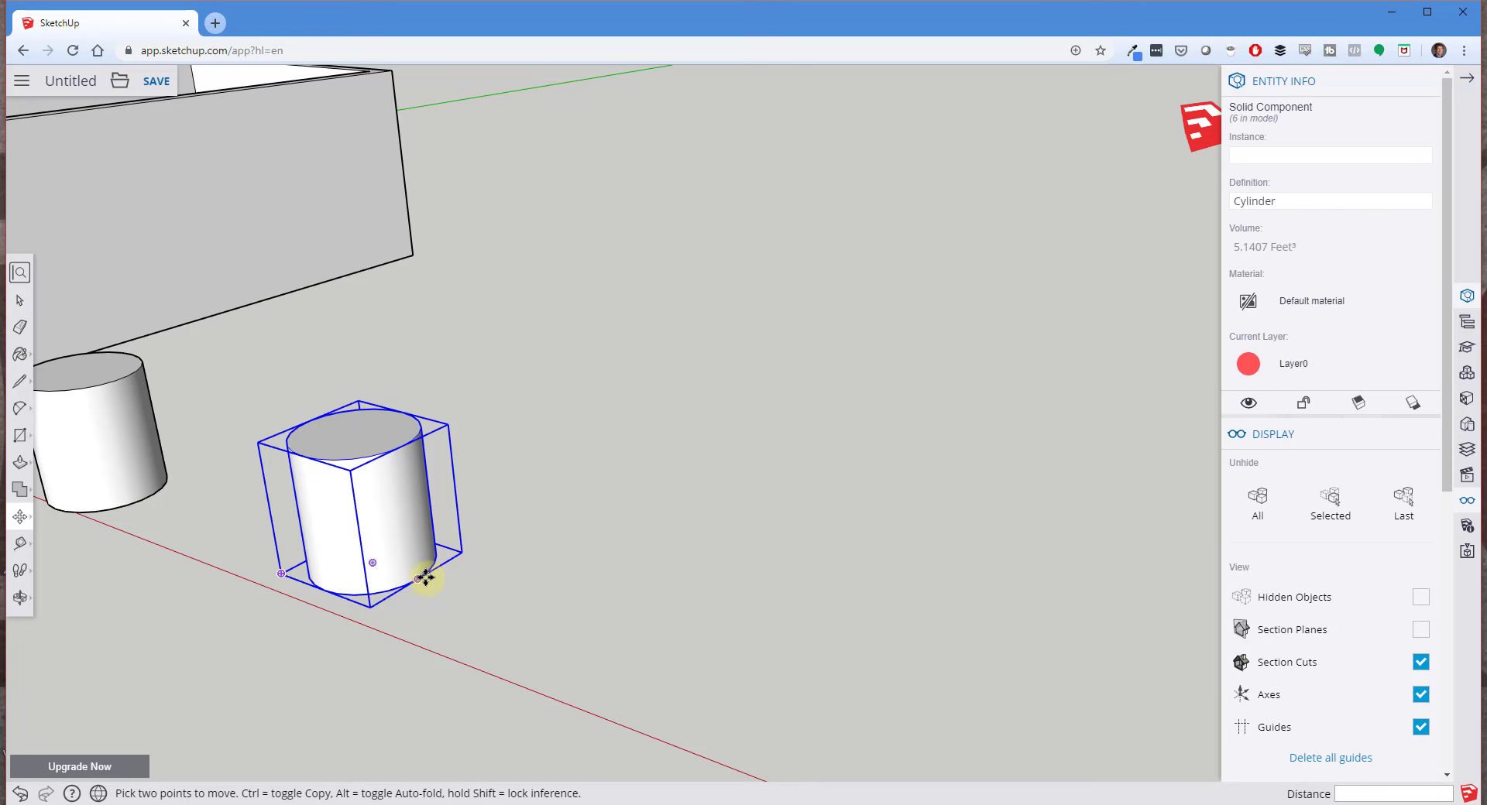
click(425, 579)
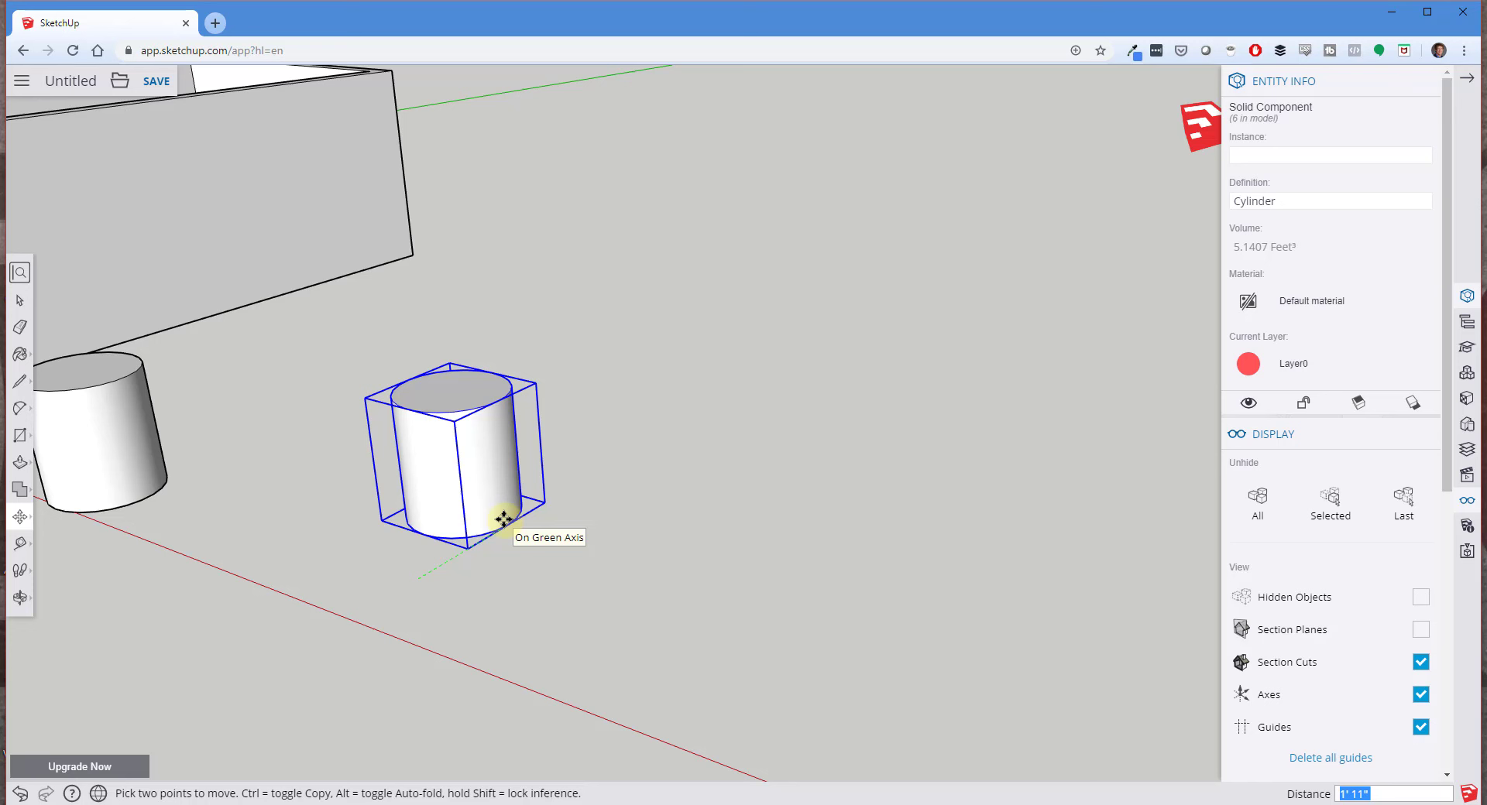
key(ctrl)
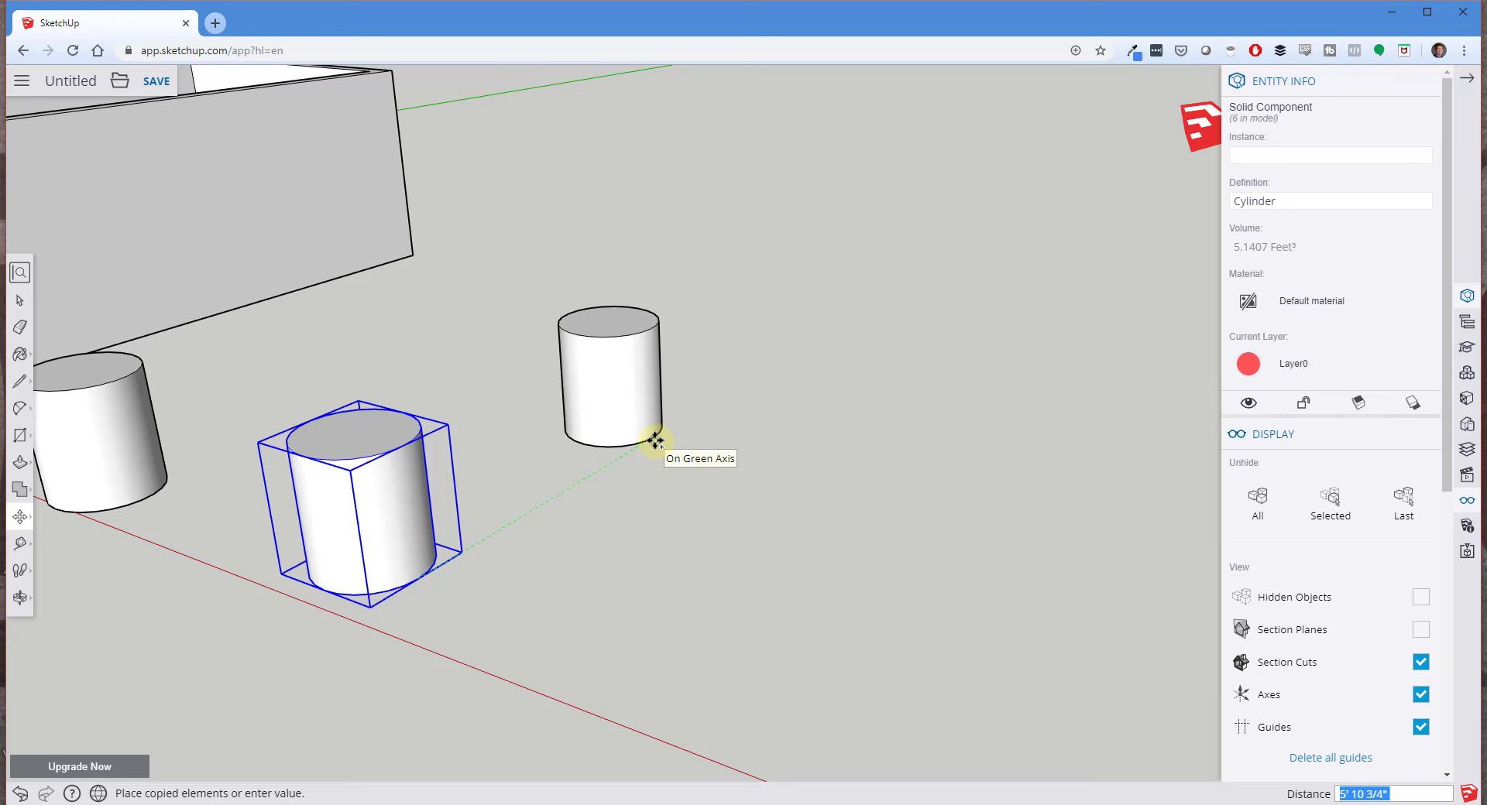
text(3)
key(Return)
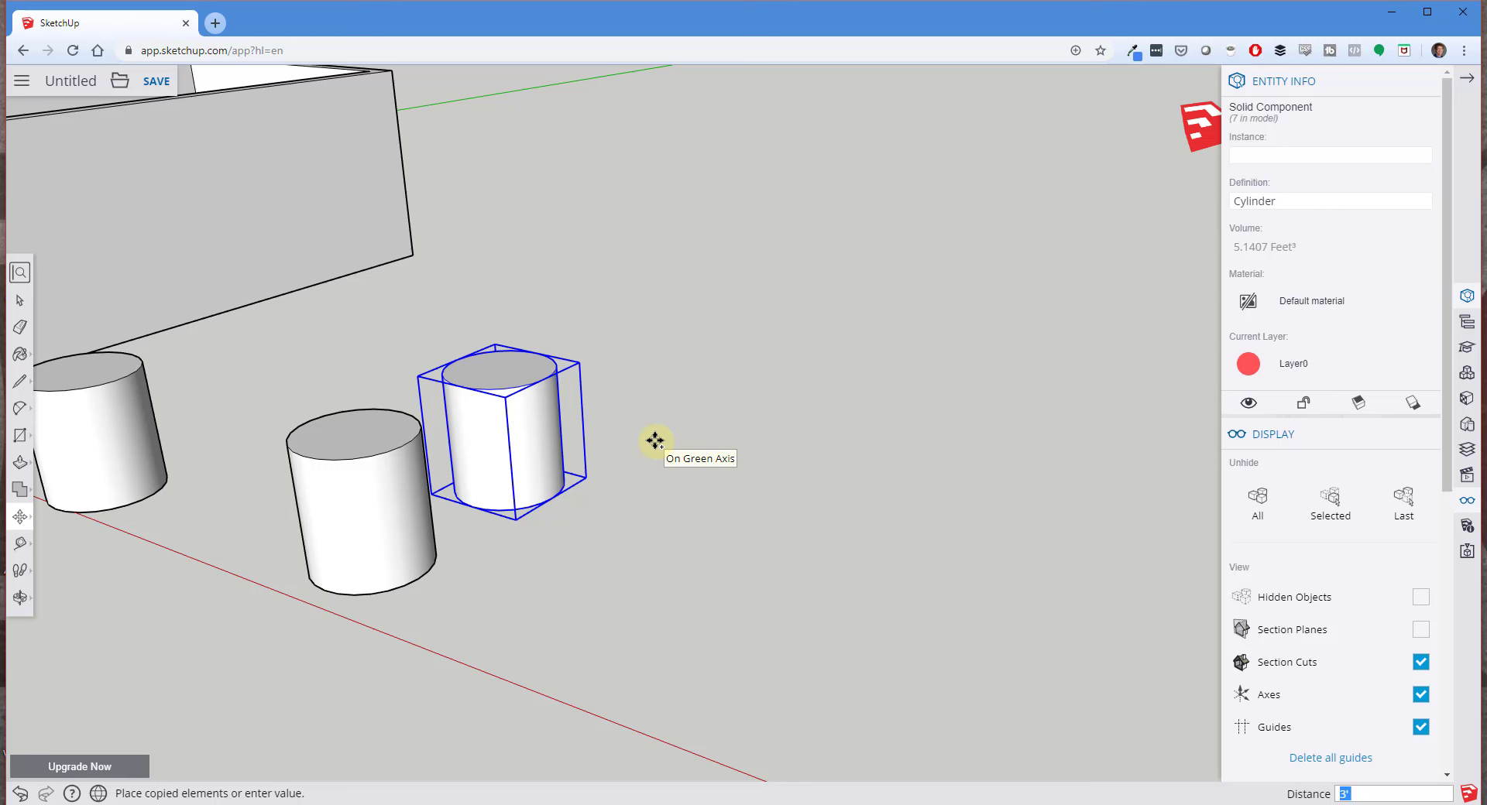
Multiply the 3' cylinder copy into a linear array, first with x5 and then with x10.
text(x5)
key(Return)
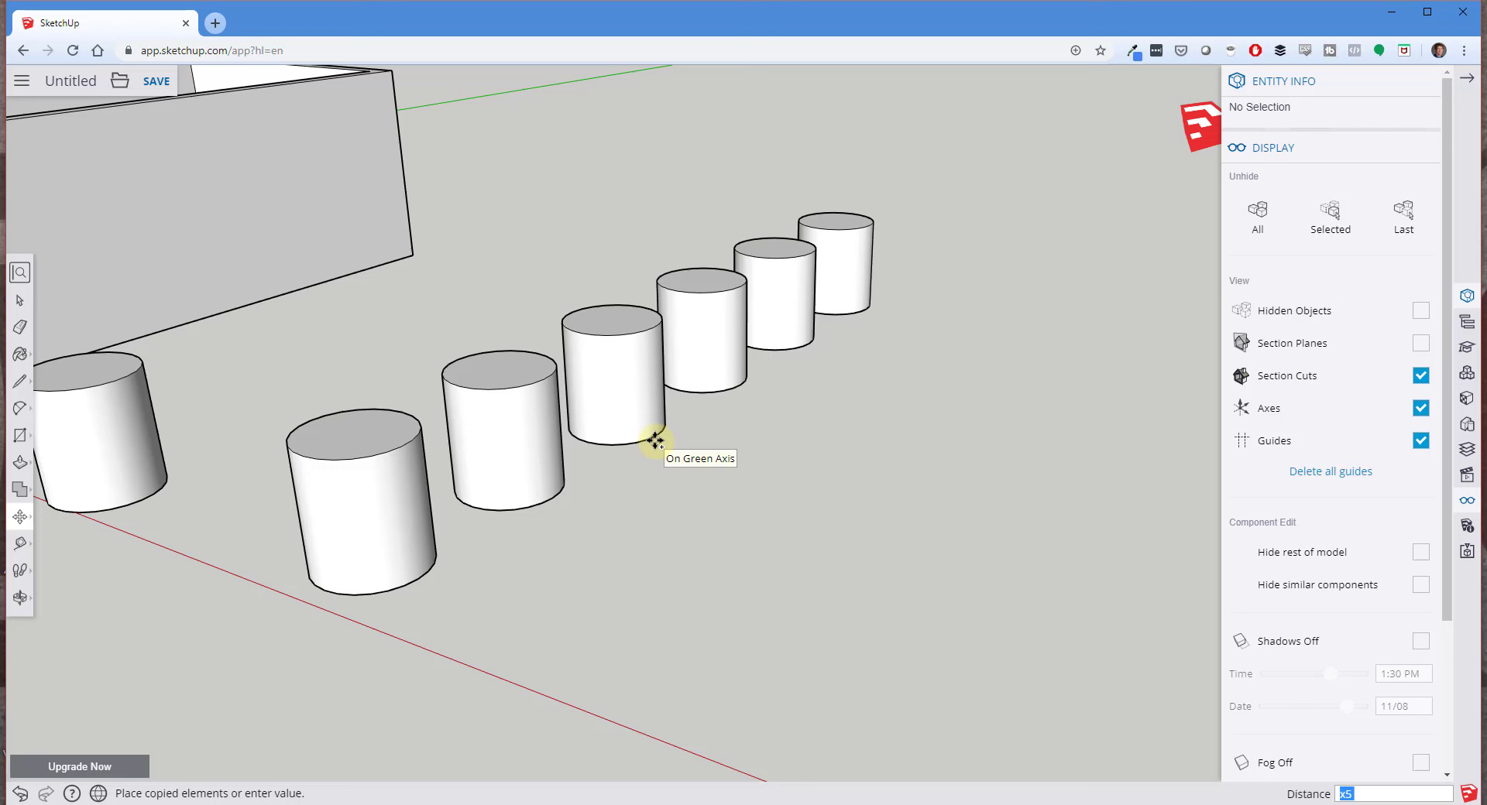
text(x10)
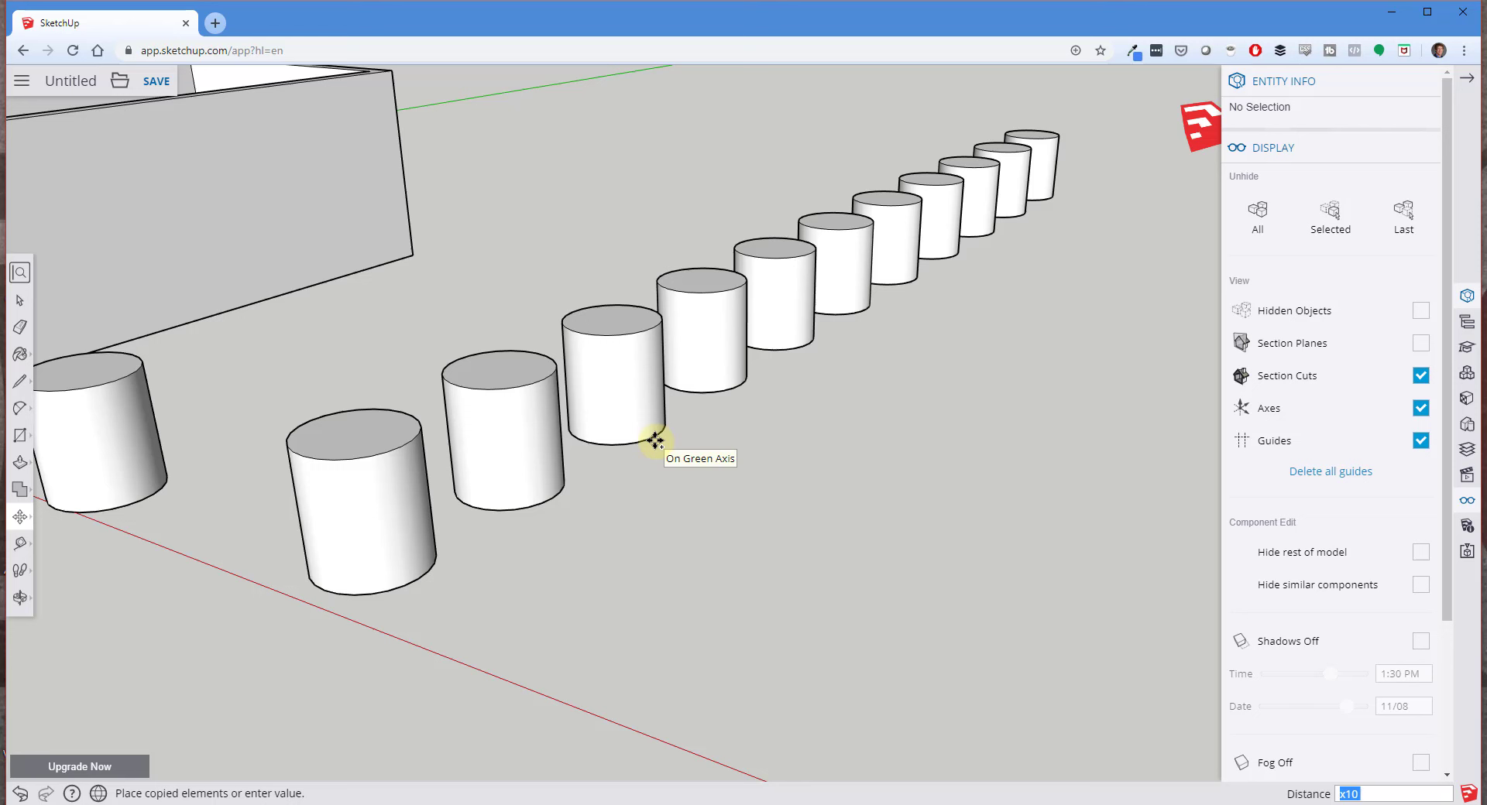
Set the cylinder array to three copies using *3 and leave the Move tool.
text(*3)
key(Return)
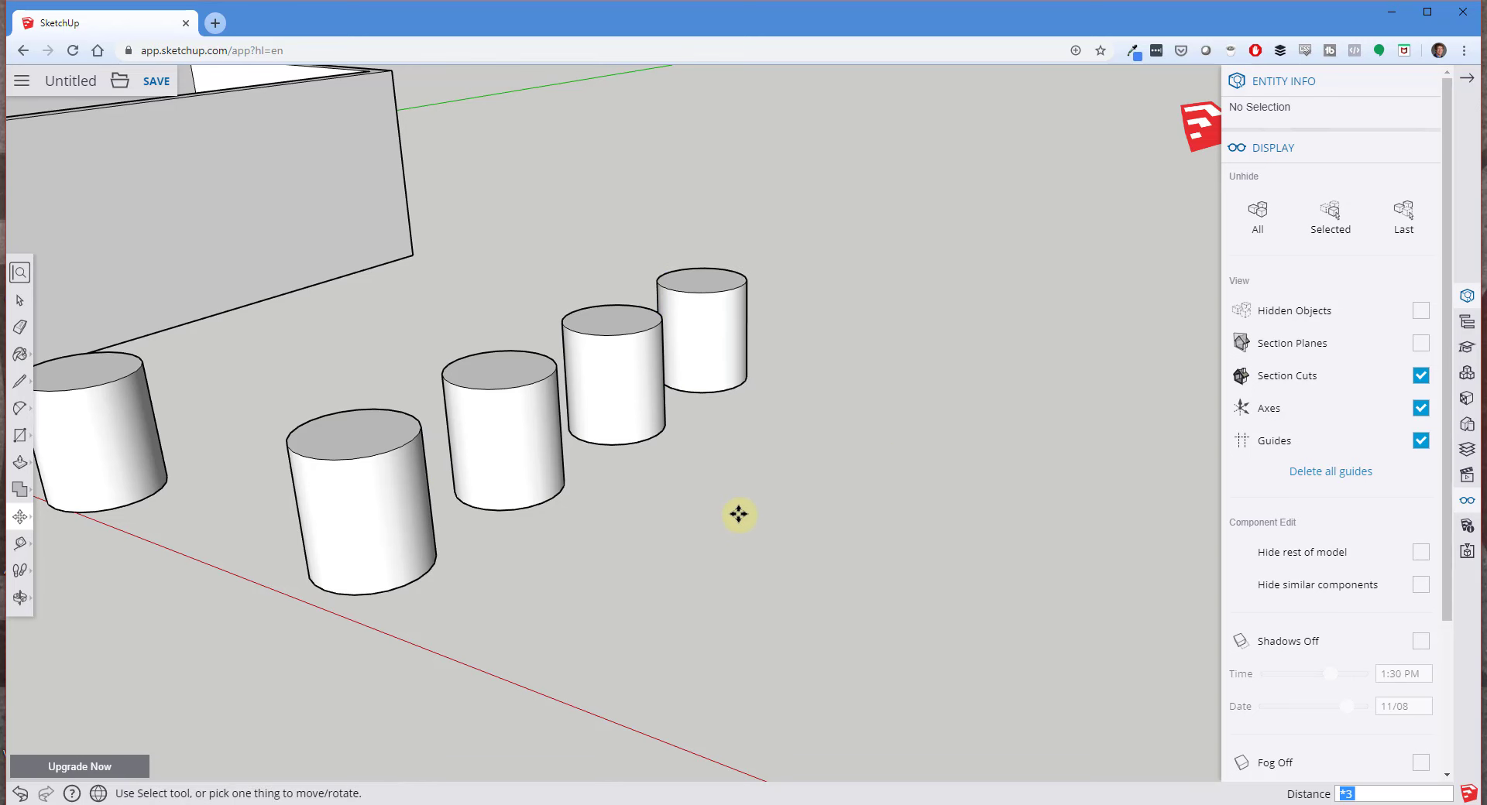
scroll(740, 515, down, 5)
key(space)
scroll(975, 574, up, 2)
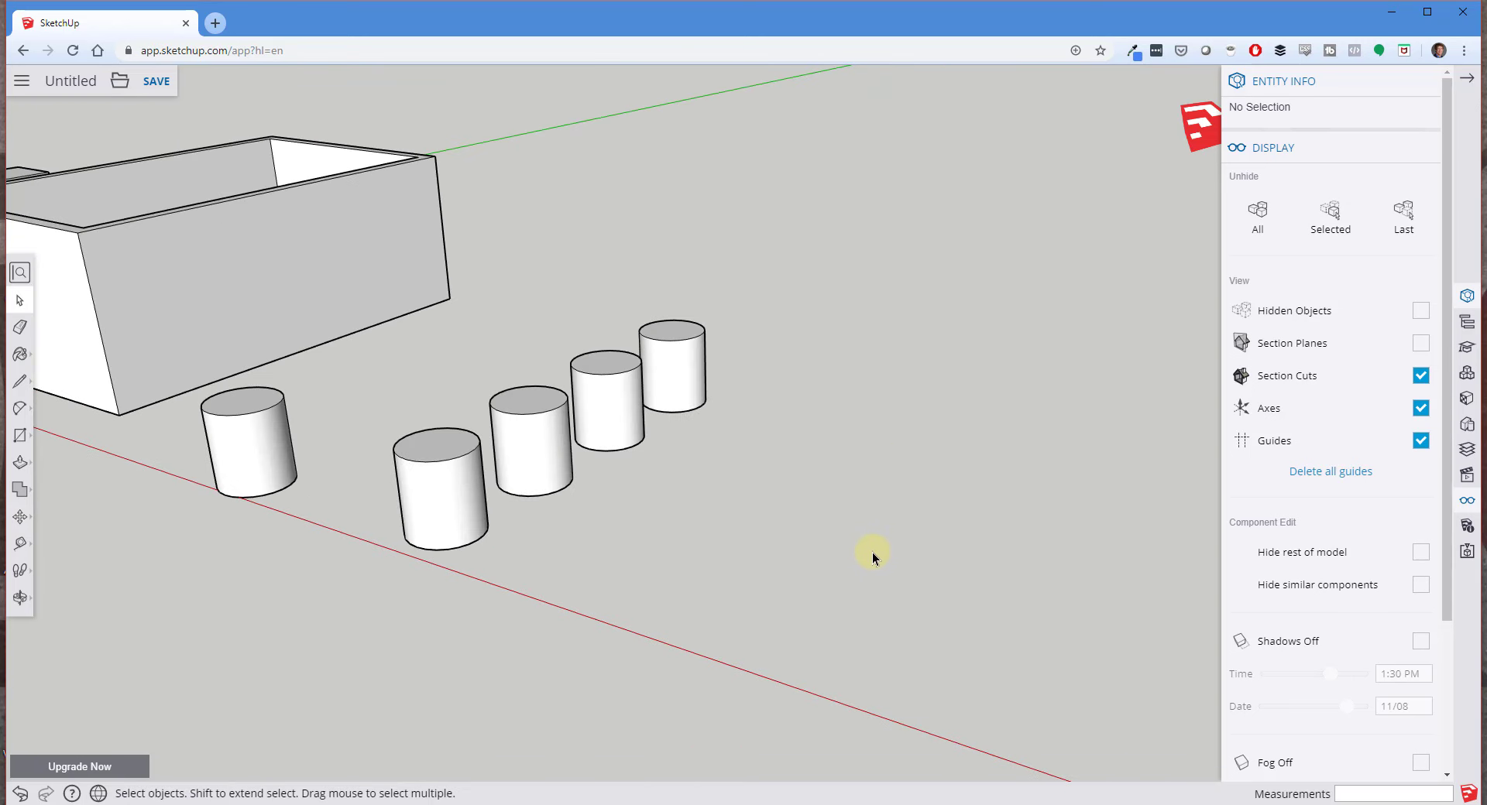
Copy the tall box component beside the scale figure to a spot beyond the cylinder row, next to the red axis.
scroll(959, 548, down, 3)
click(174, 368)
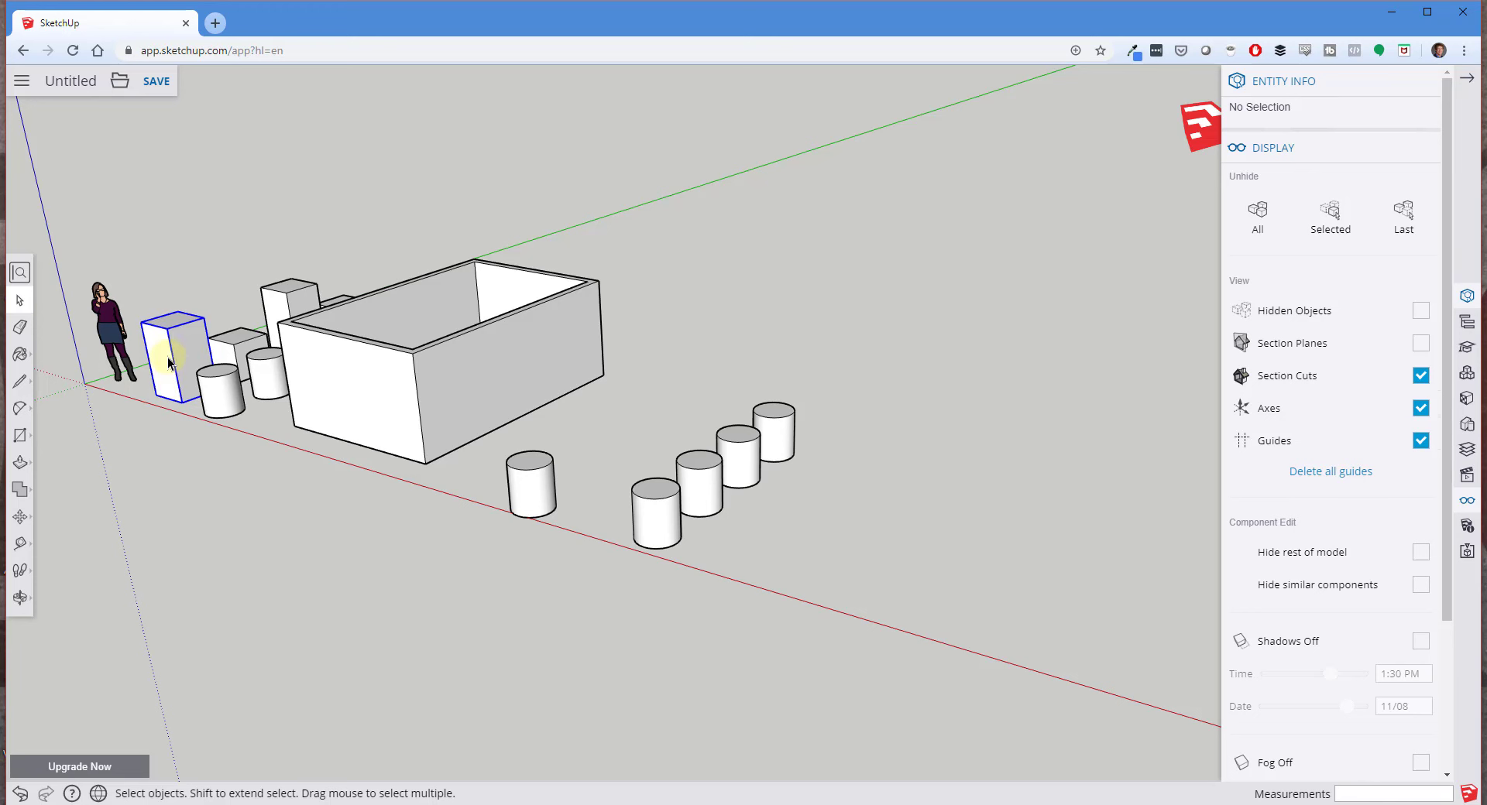
key(m)
key(ctrl)
click(180, 401)
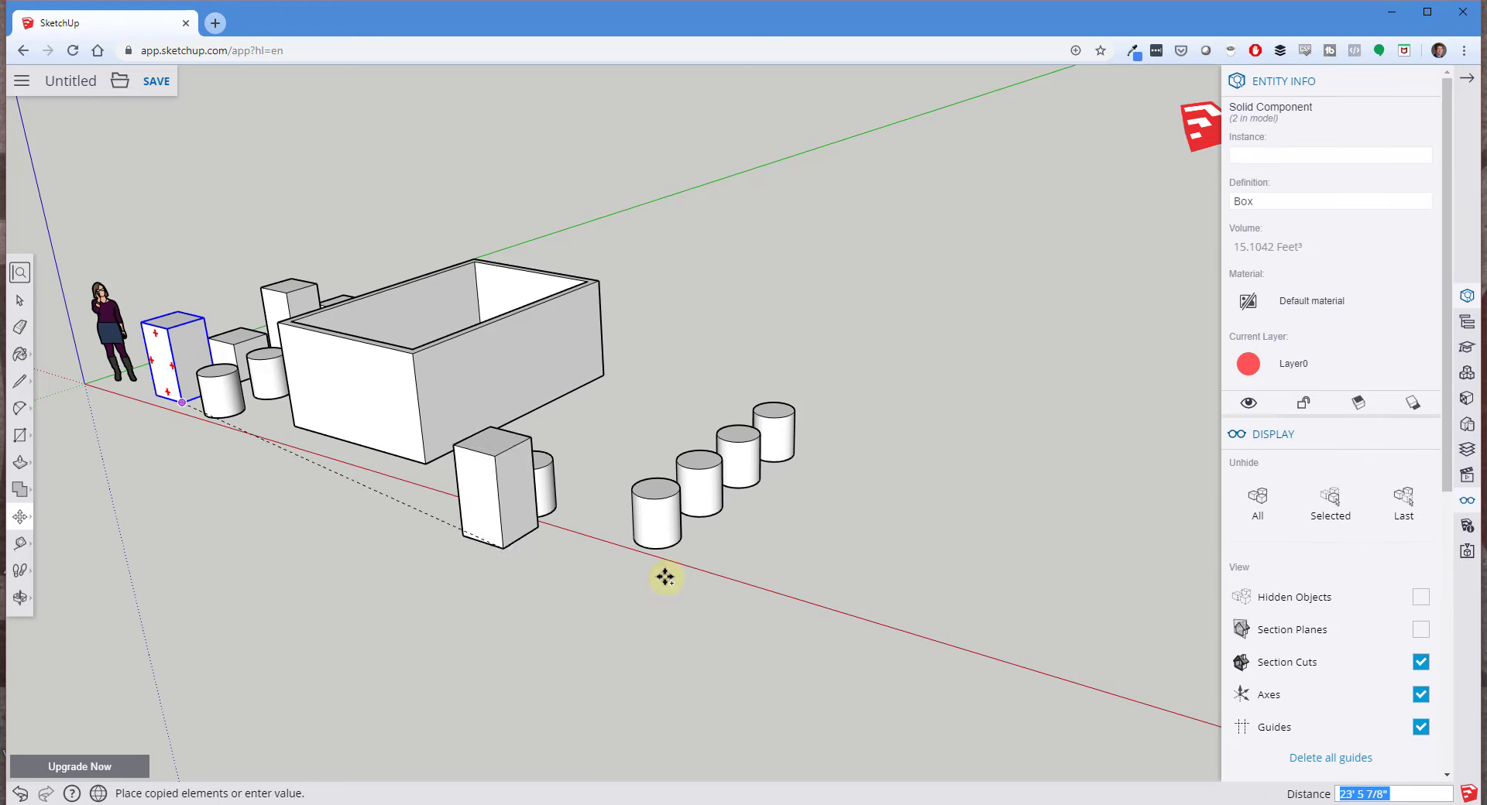
click(876, 607)
key(space)
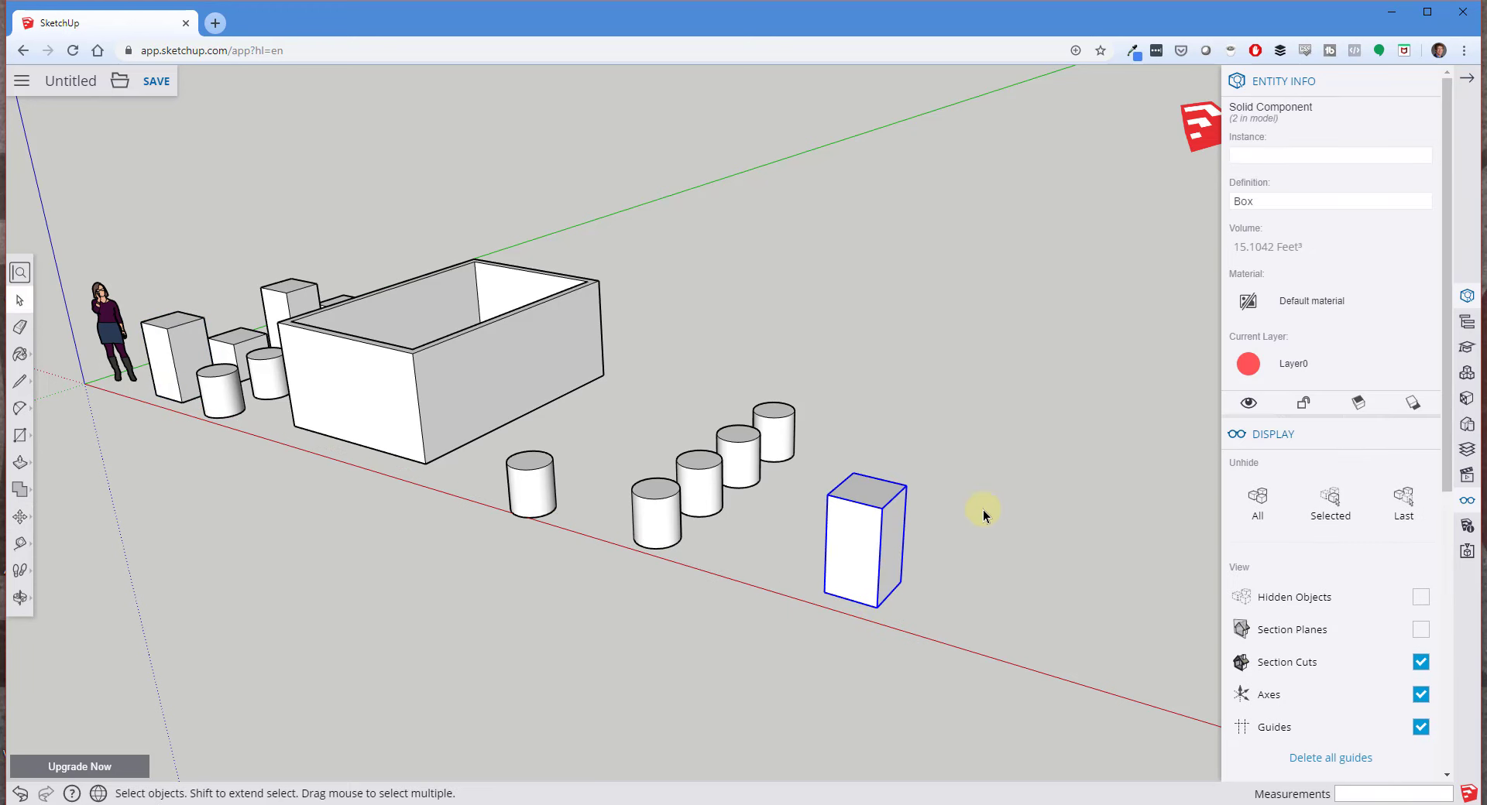
Copy the box beside the red axis exactly 30' along the green axis.
key(o)
middle_drag(991, 574, 913, 540)
scroll(661, 588, down, 3)
scroll(966, 491, up, 3)
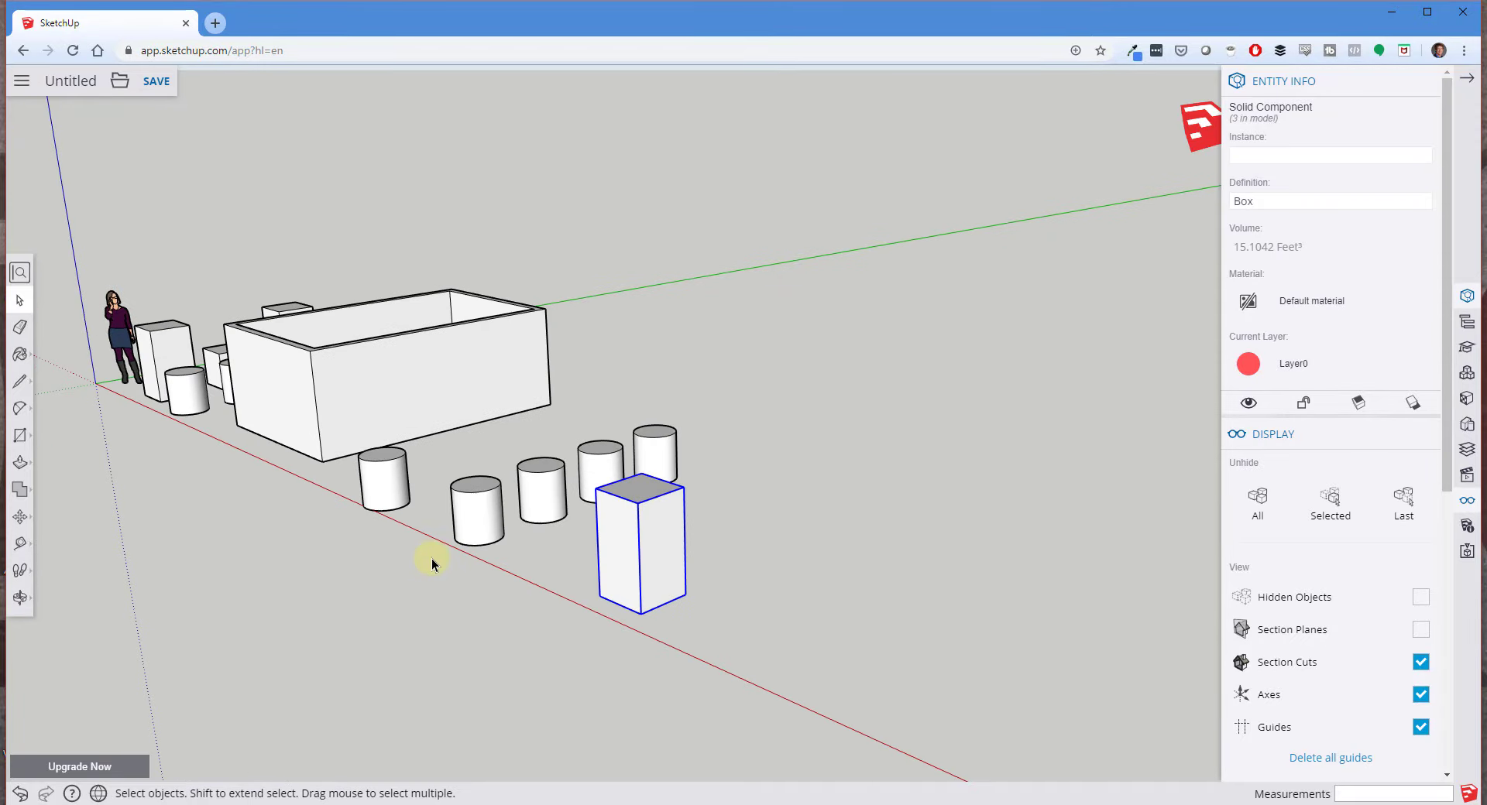
scroll(431, 561, down, 3)
scroll(746, 638, up, 2)
scroll(643, 635, up, 2)
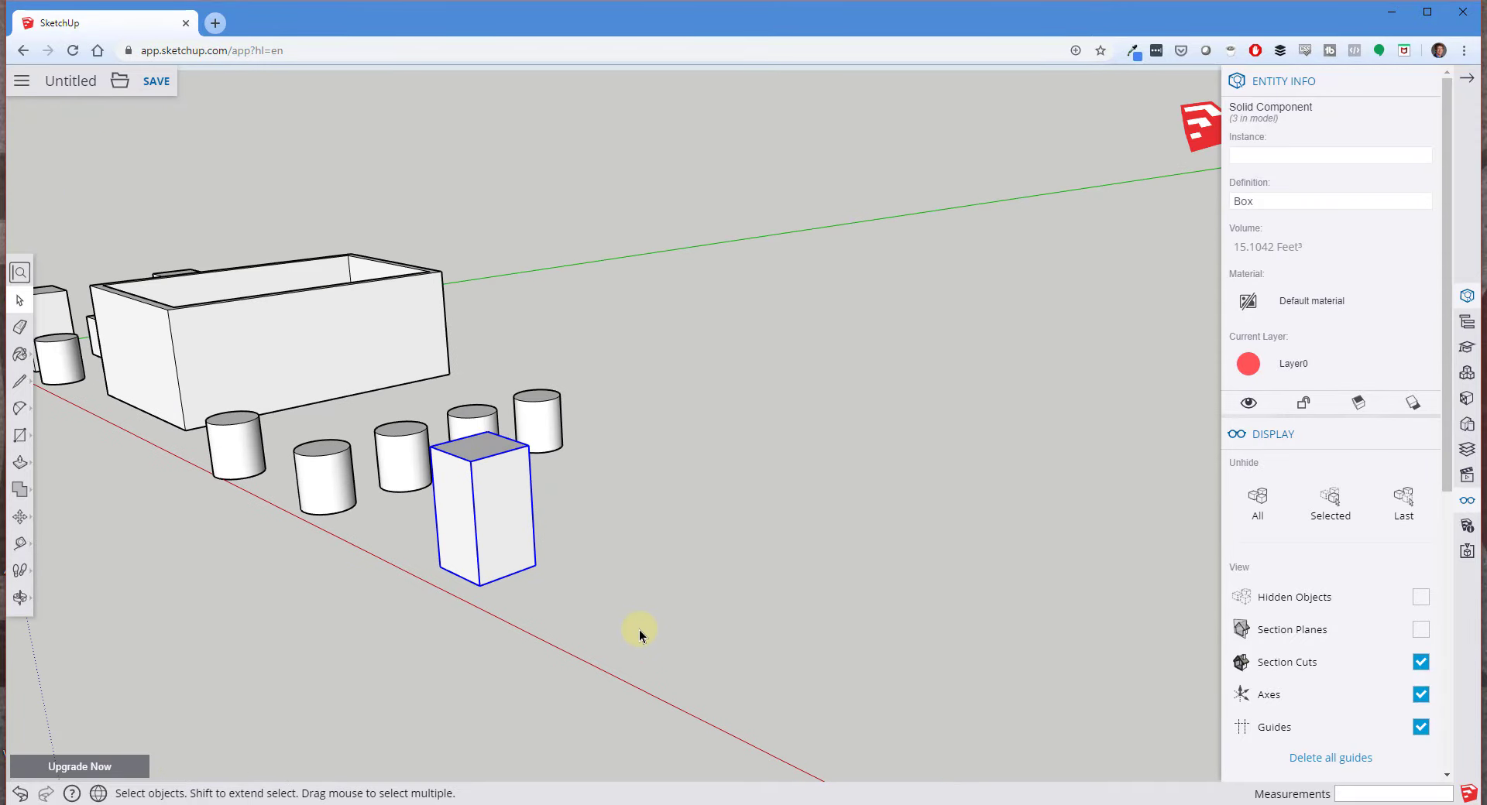
scroll(595, 554, down, 3)
scroll(631, 617, up, 1)
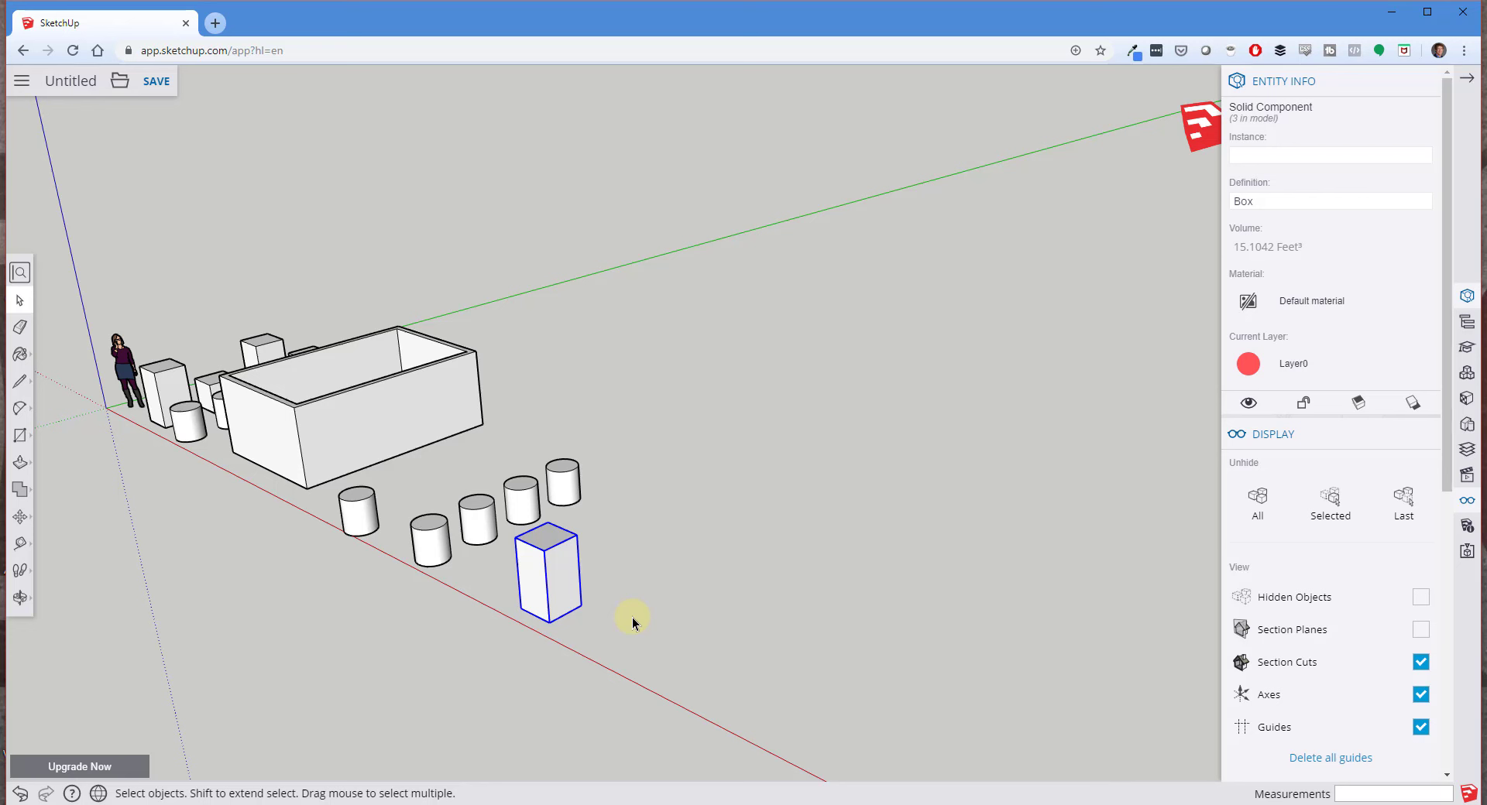
key(m)
key(space)
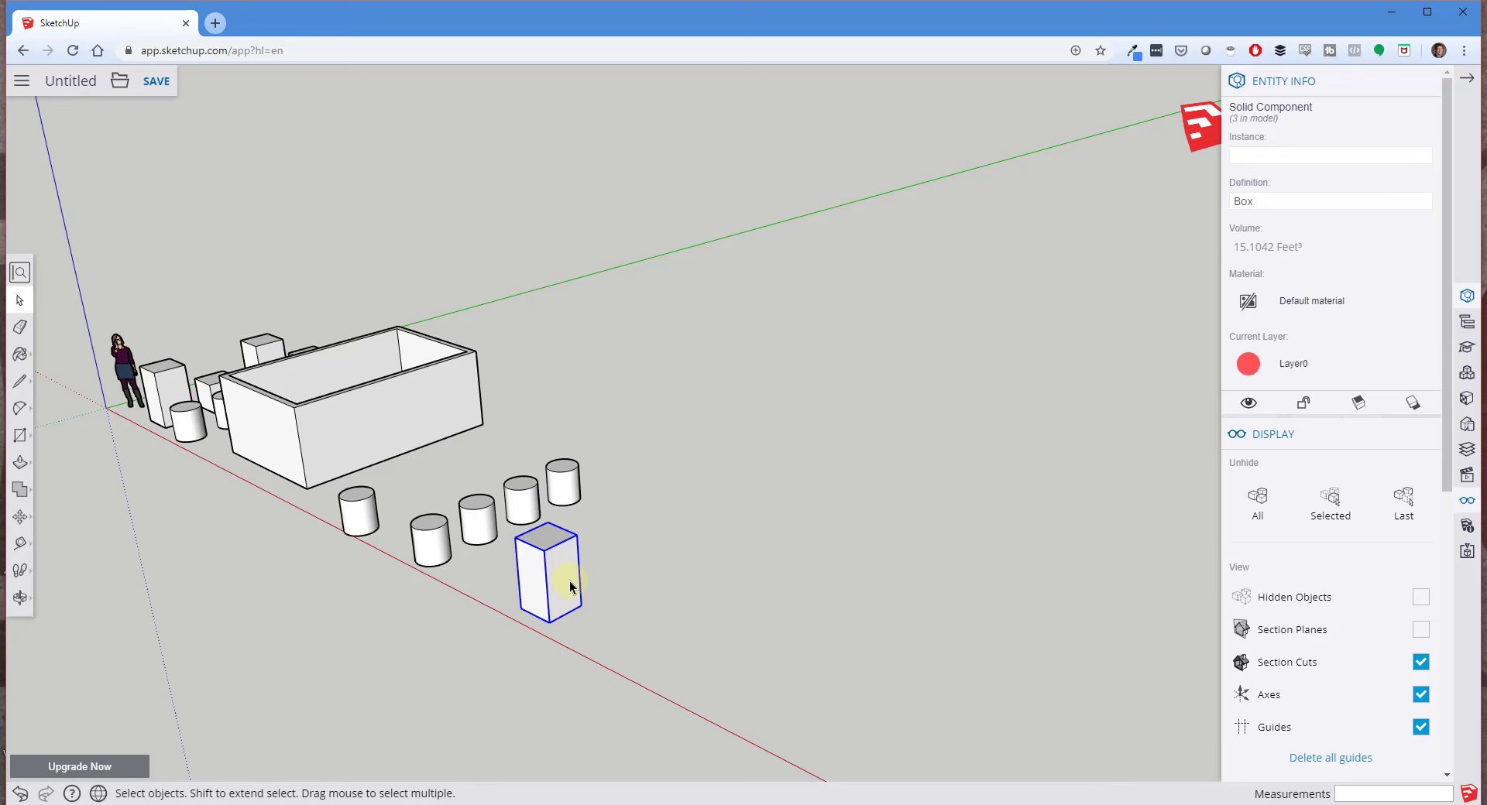
key(m)
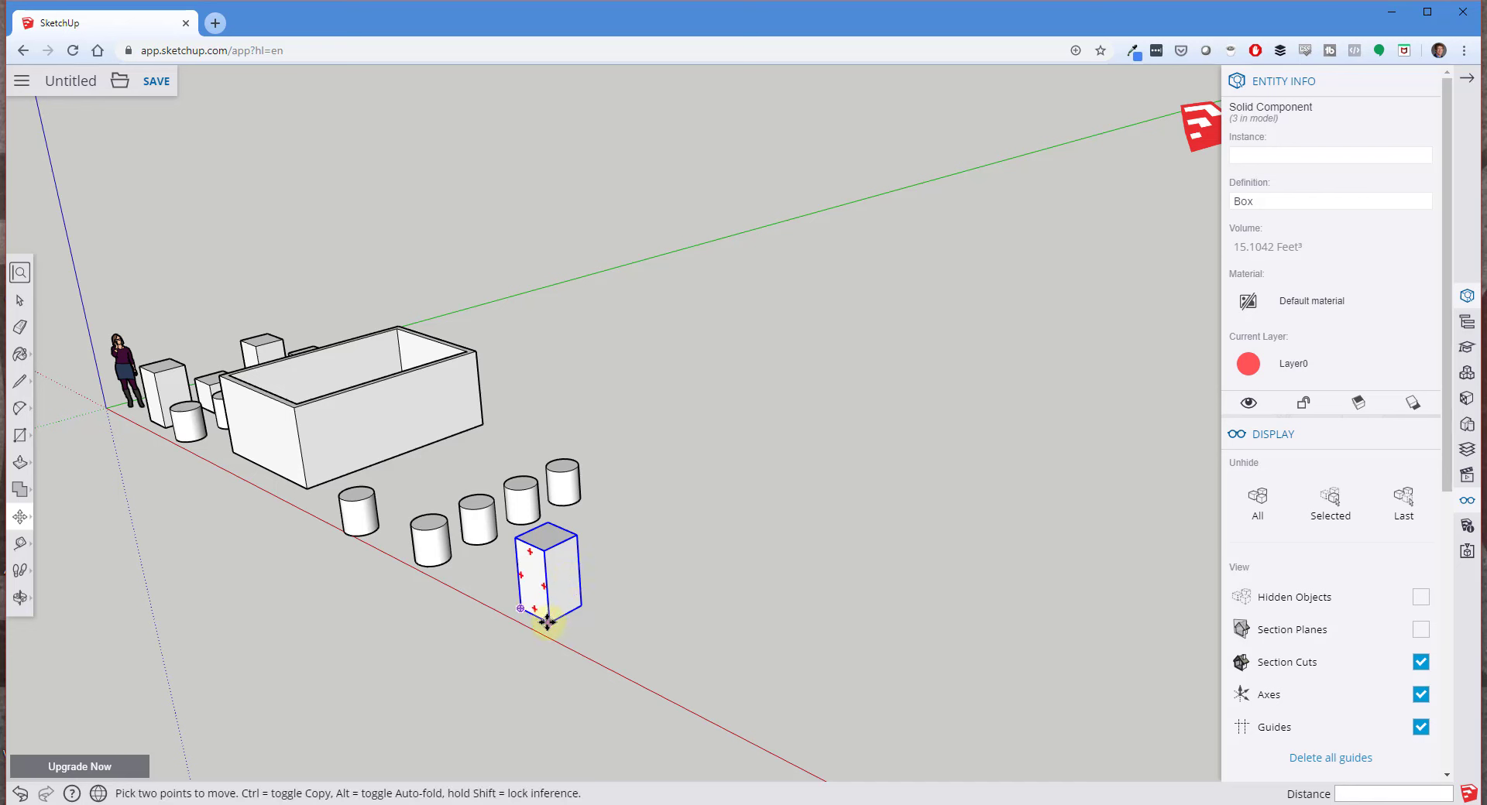
click(558, 615)
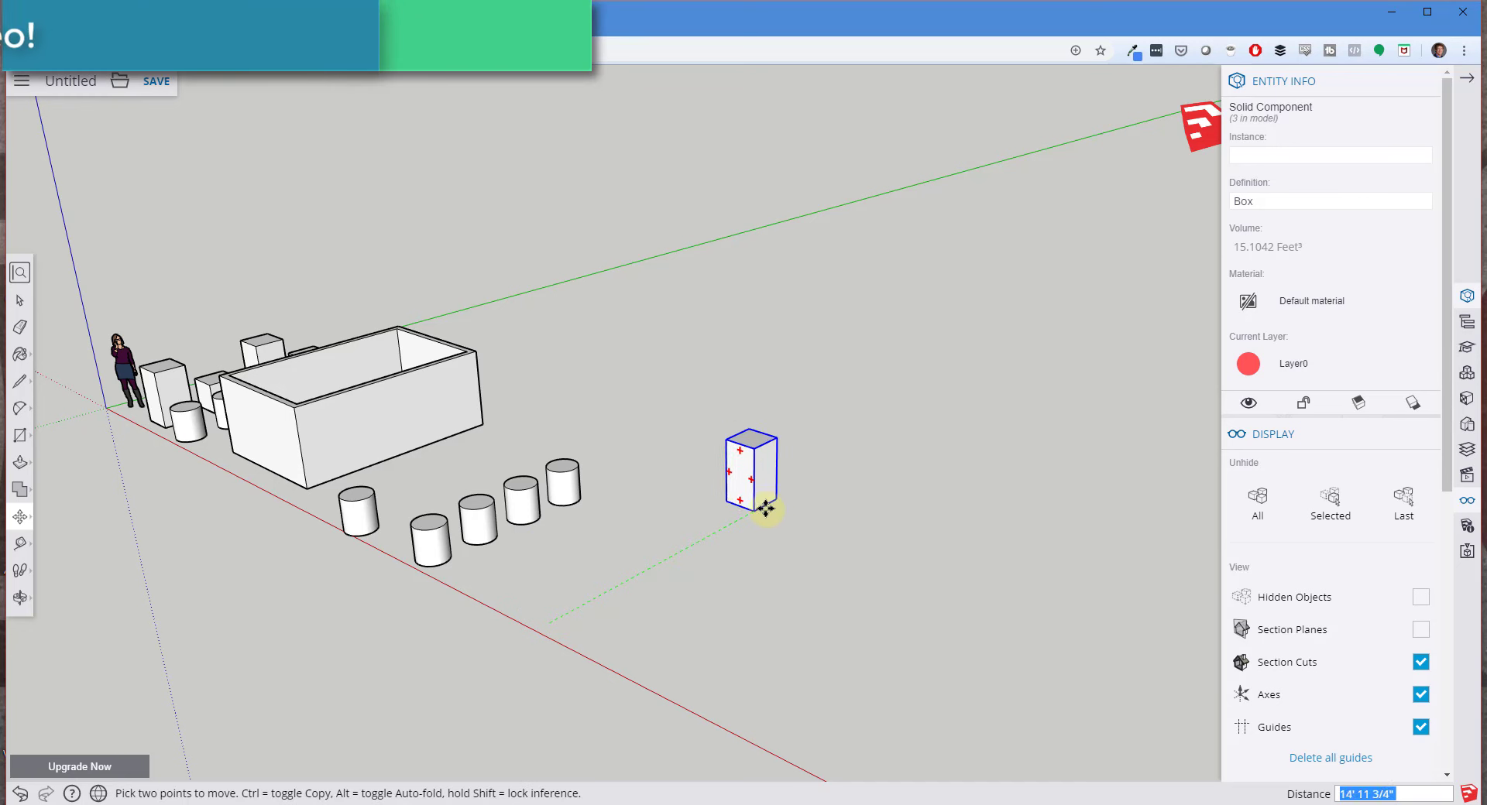
key(ctrl)
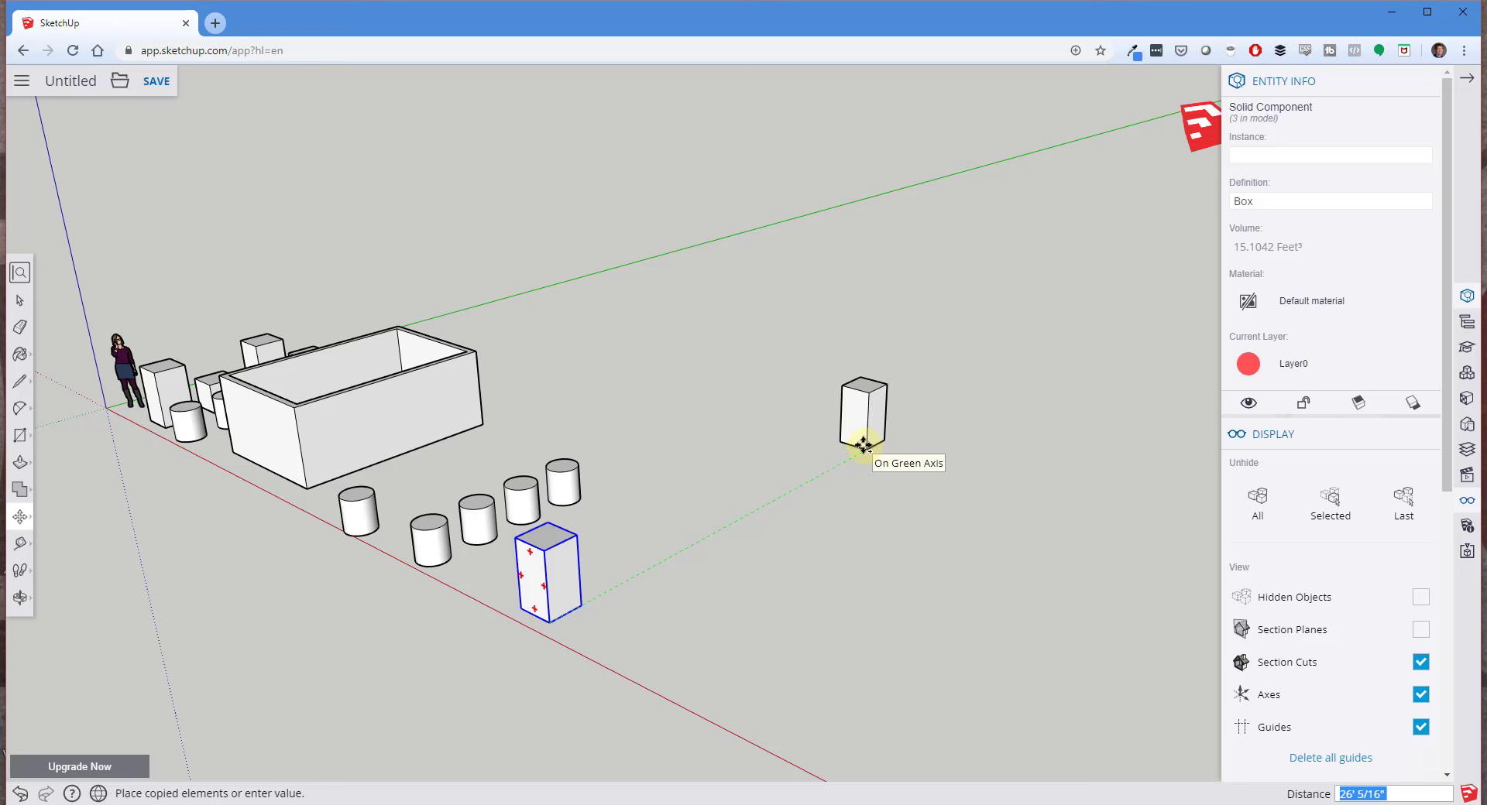
text(30)
key(Return)
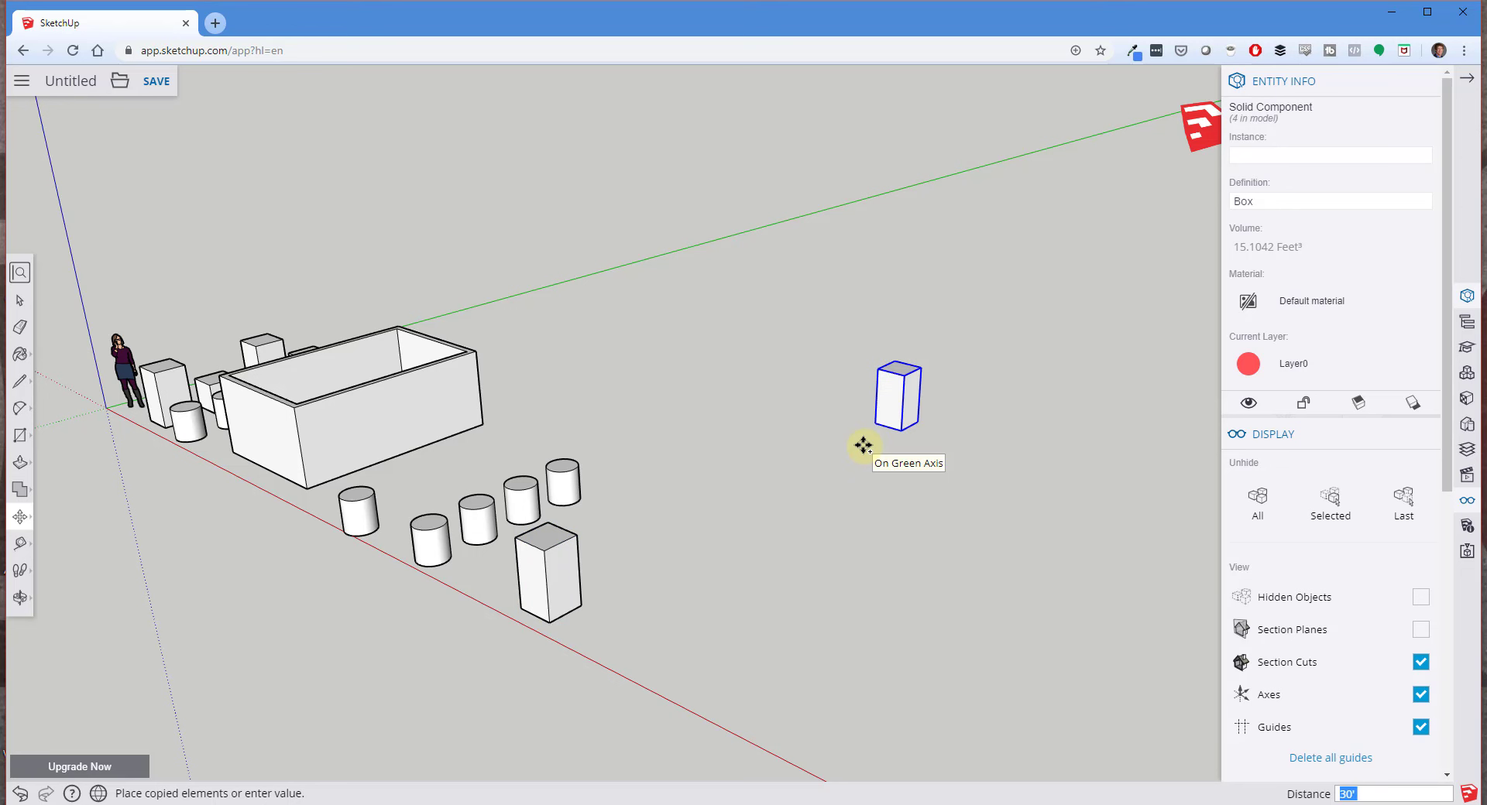
Divide the 30' span between the two boxes into evenly spaced copies, trying /5, /10 and /3.
text(/5)
key(Return)
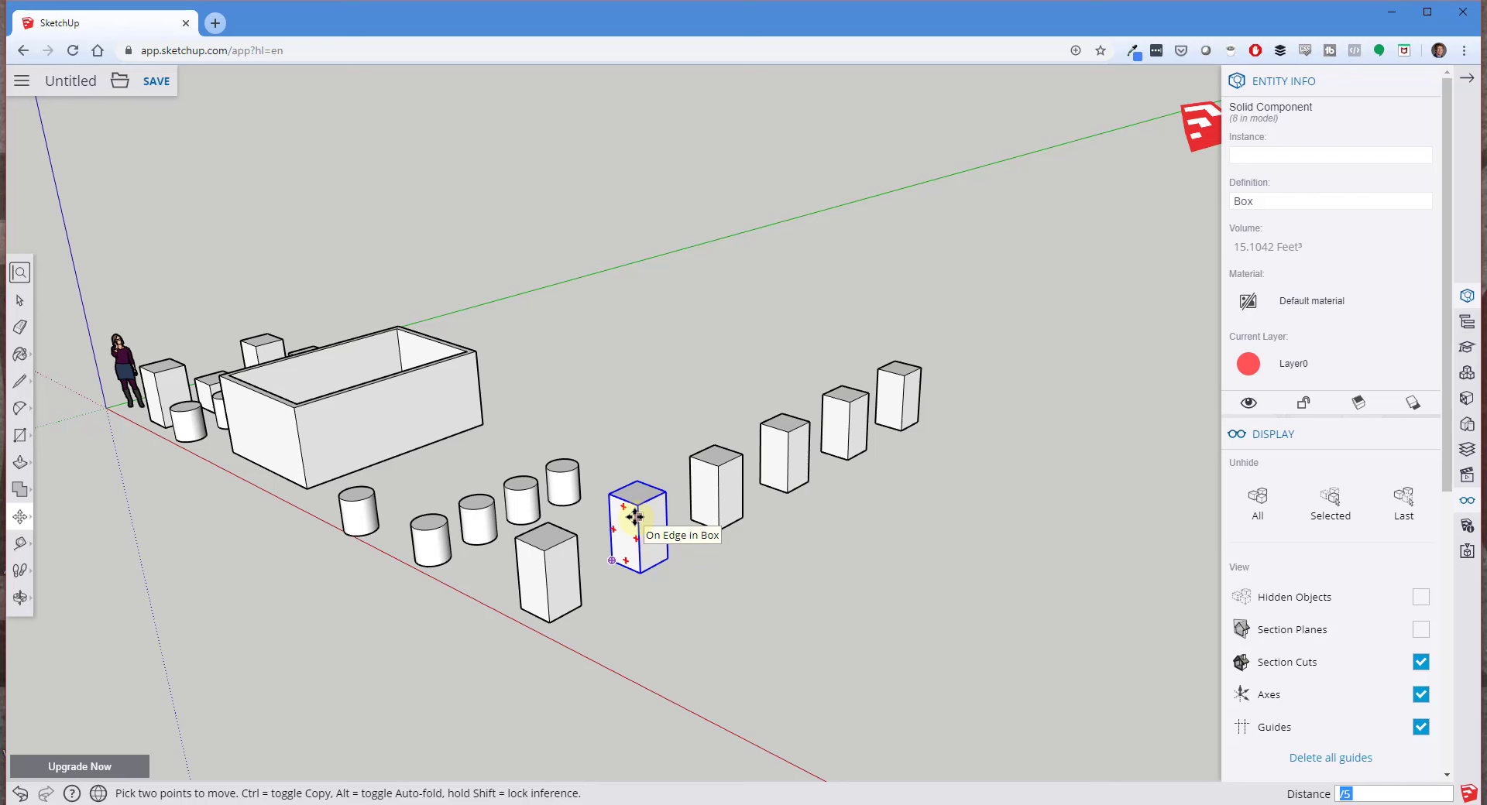
key(BackSpace)
text(10)
key(Return)
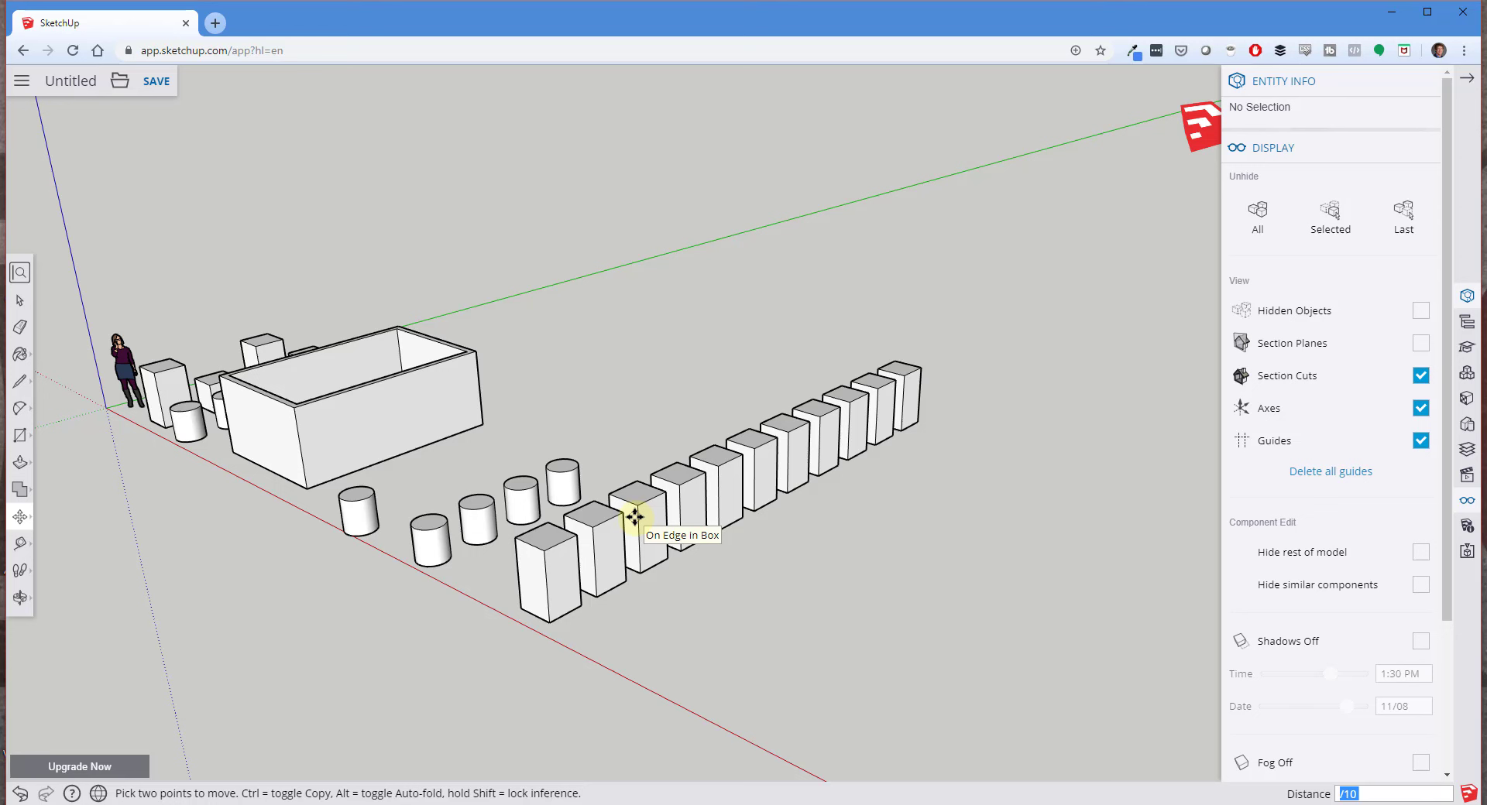
text(/3)
key(Return)
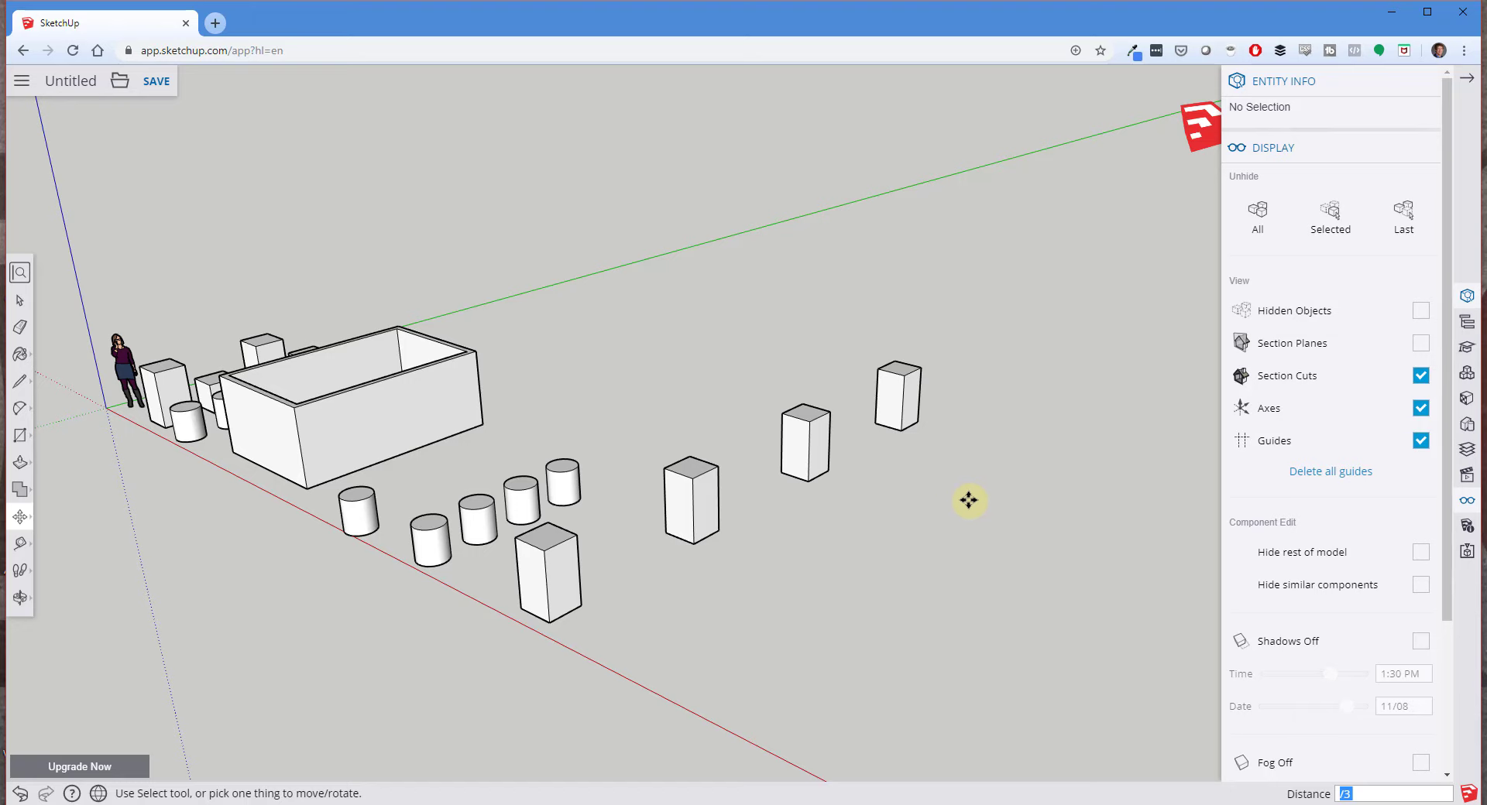
Change the division of the 30' box row to /4, /6 and finally /7, and leave the Move tool.
middle_drag(952, 488, 201, 499)
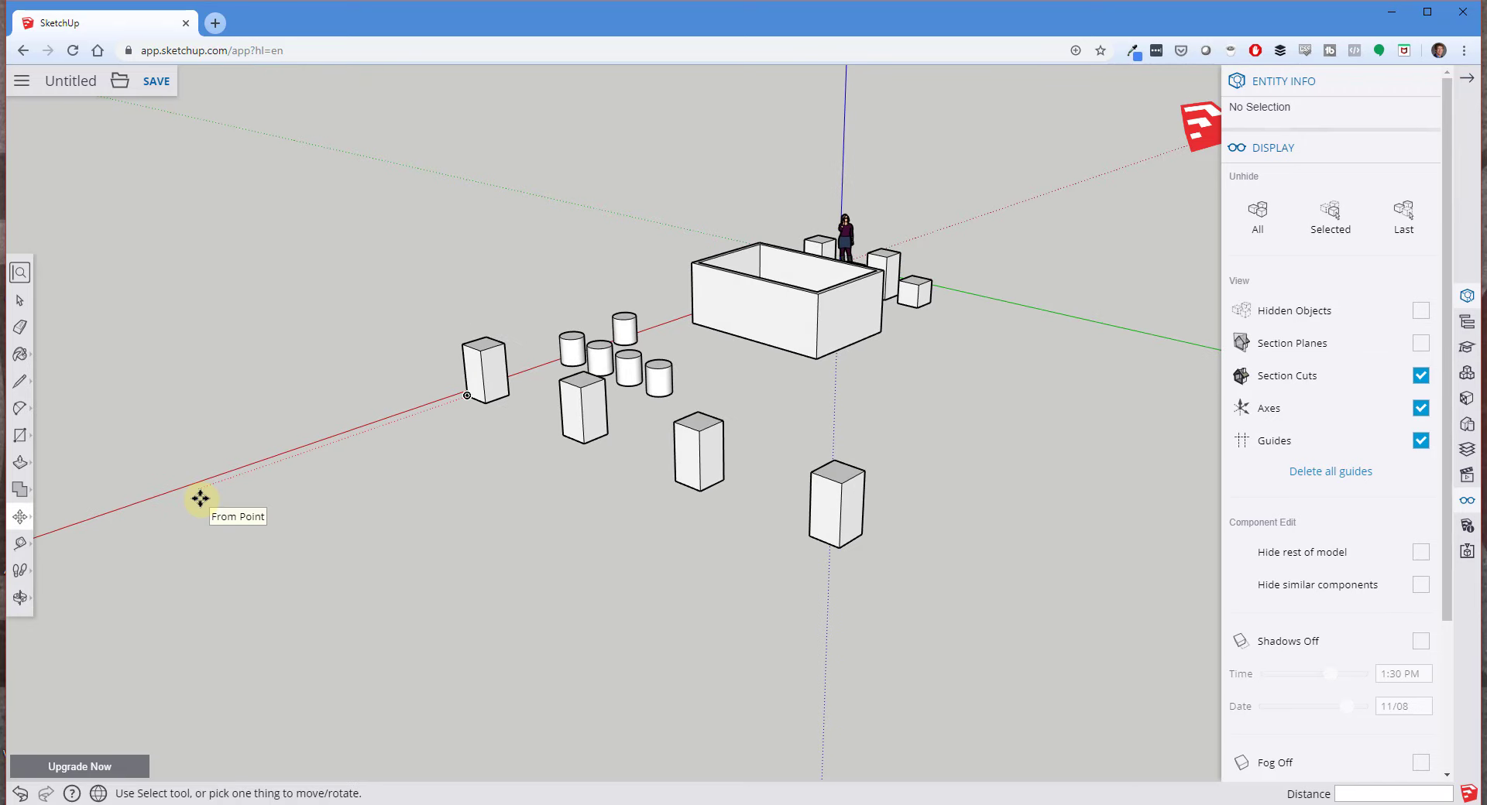
text(/4)
key(Return)
text(/6)
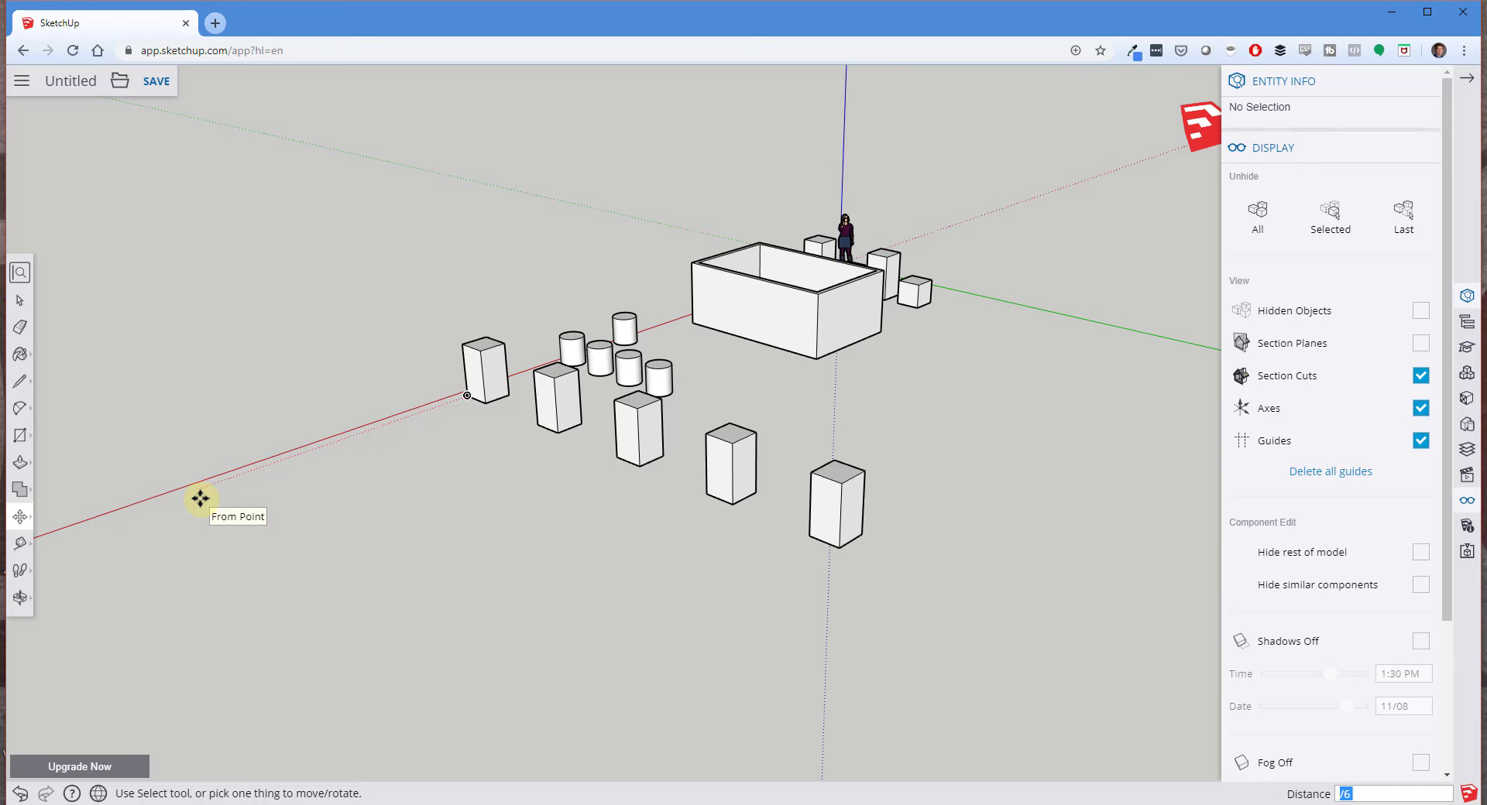
key(Return)
text(/7)
key(Return)
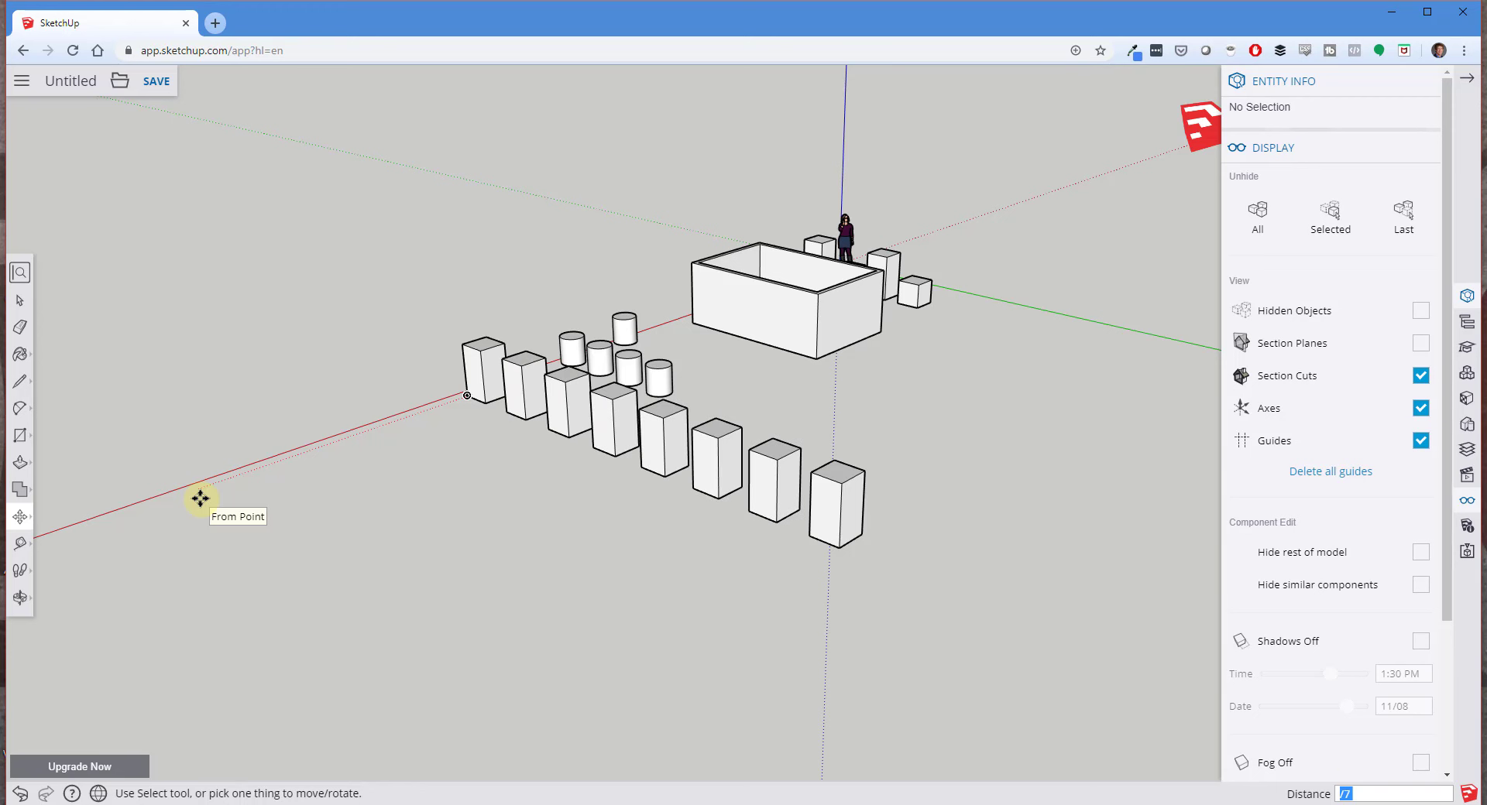
middle_drag(581, 442, 1042, 440)
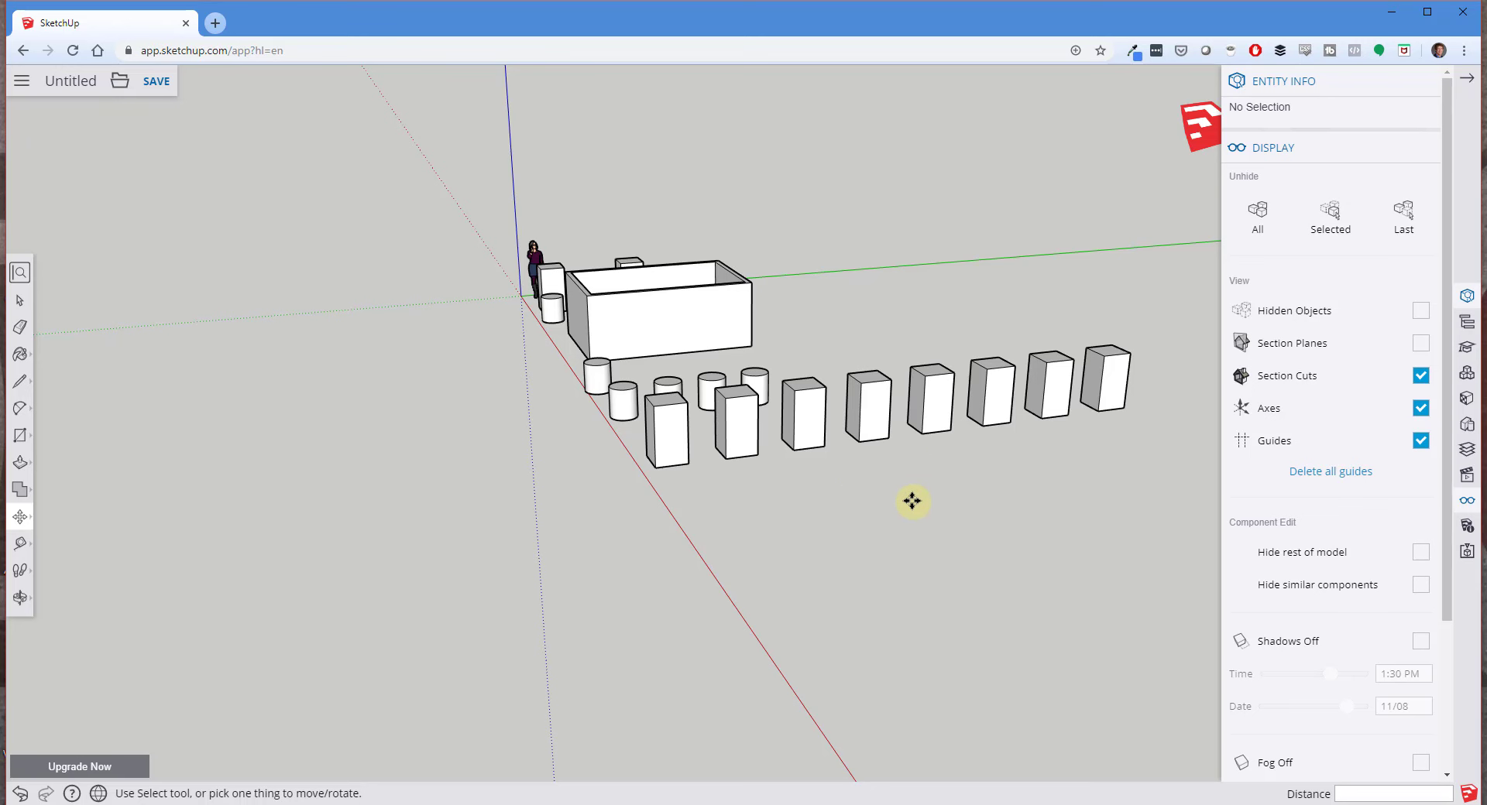
key(space)
Examine the spacing of the divided box row from near and far.
middle_drag(911, 498, 1095, 379)
scroll(979, 325, up, 3)
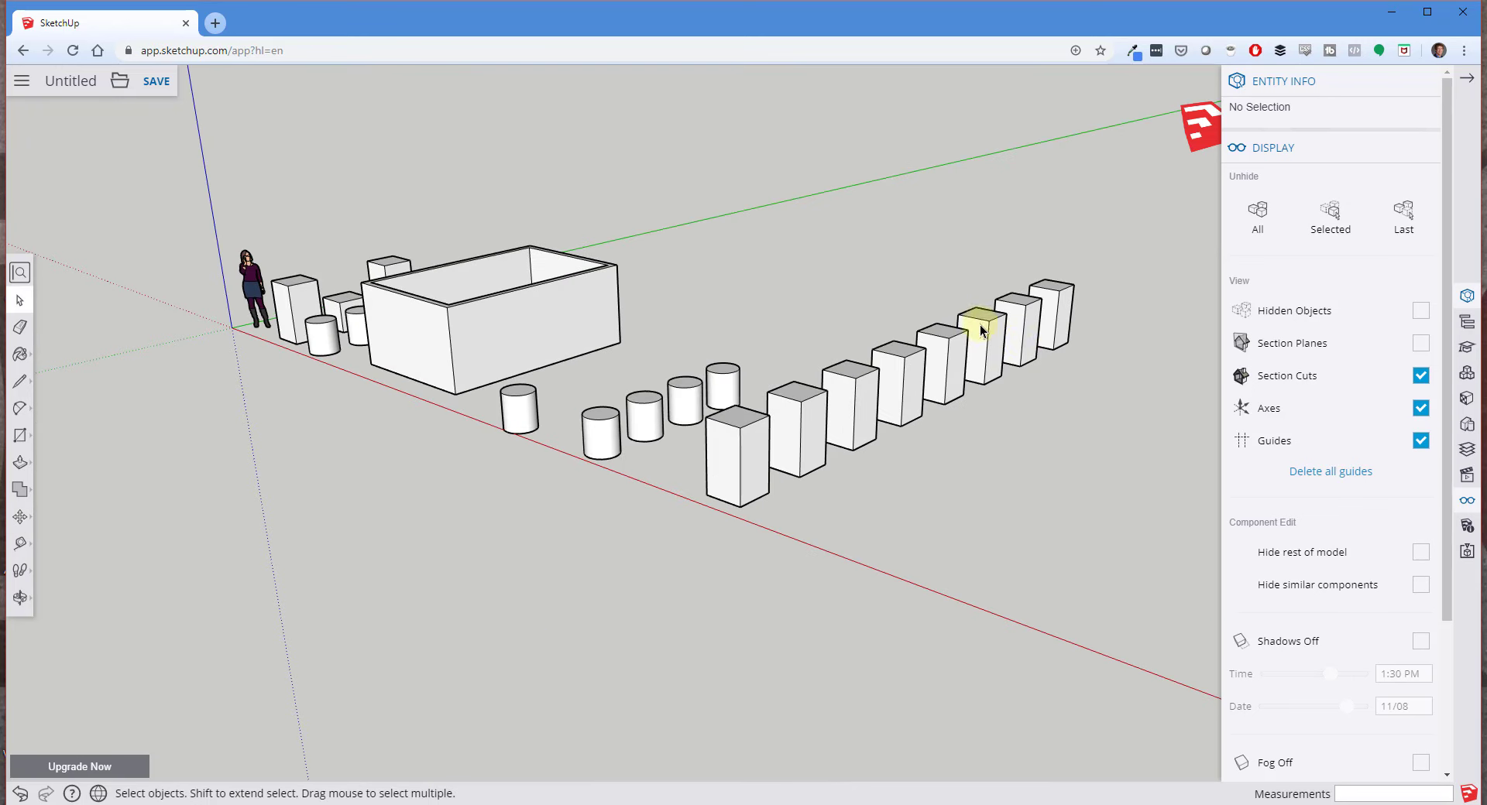
scroll(922, 421, up, 3)
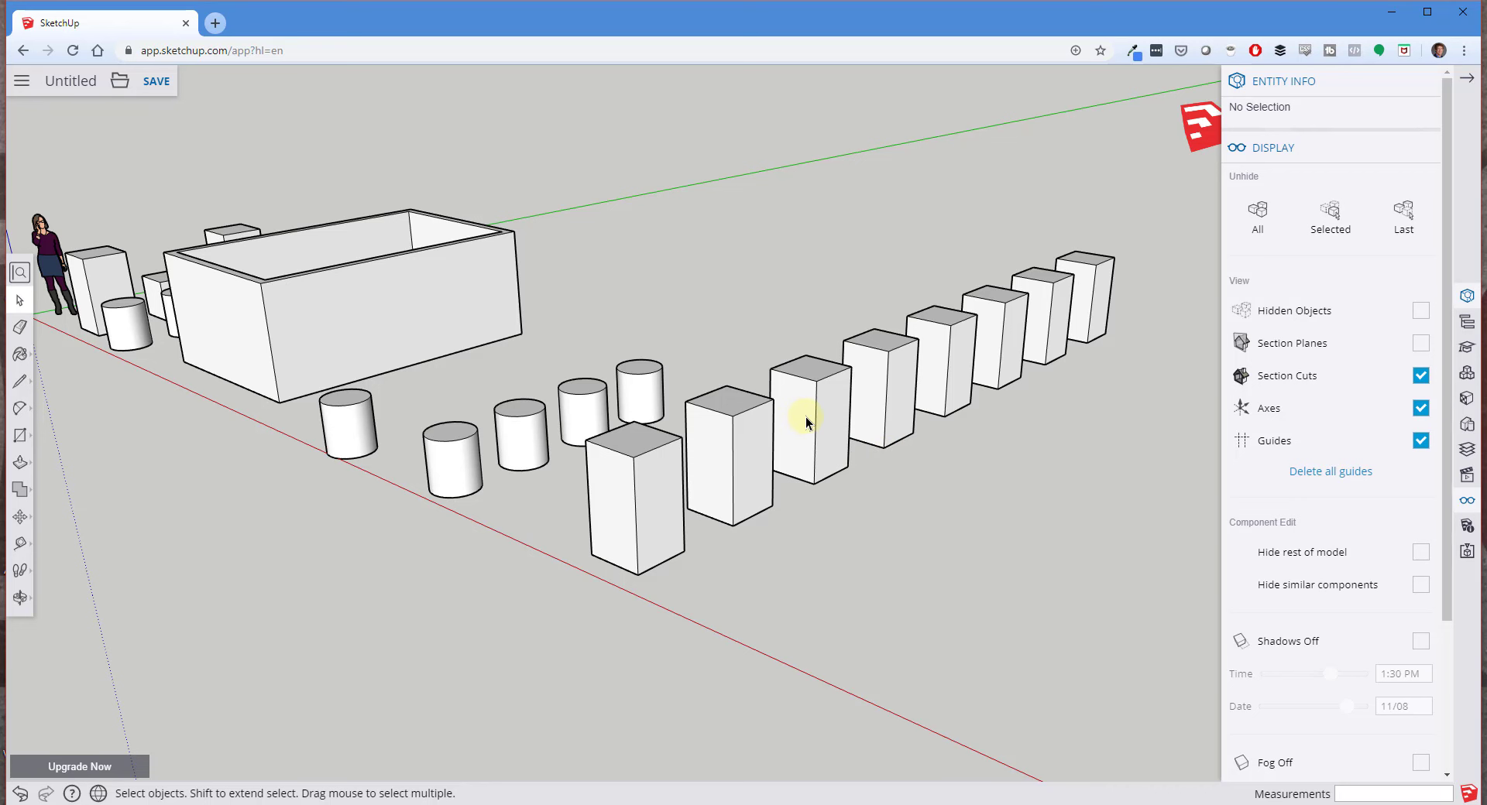
scroll(801, 421, down, 5)
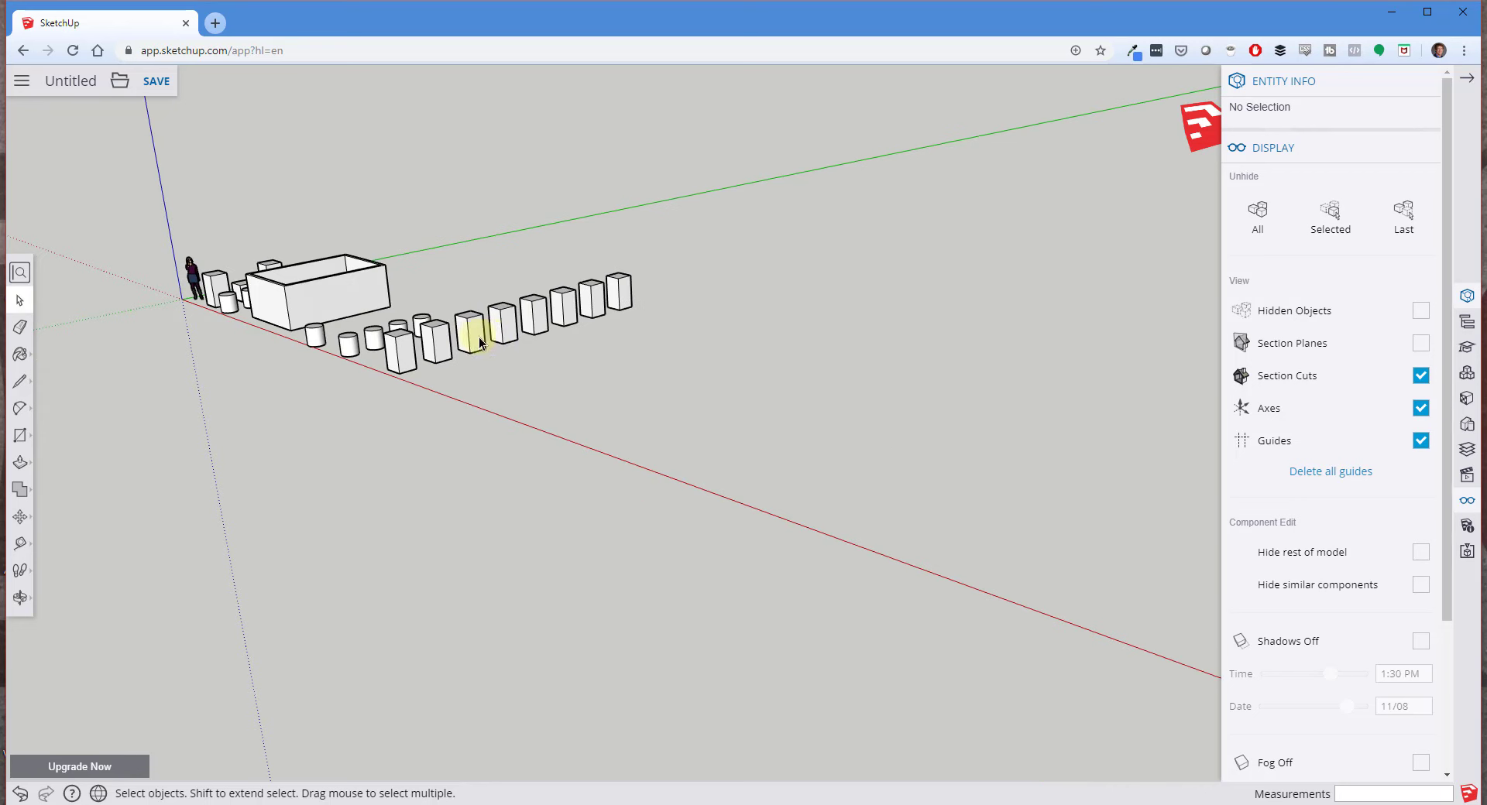
middle_drag(471, 415, 594, 407)
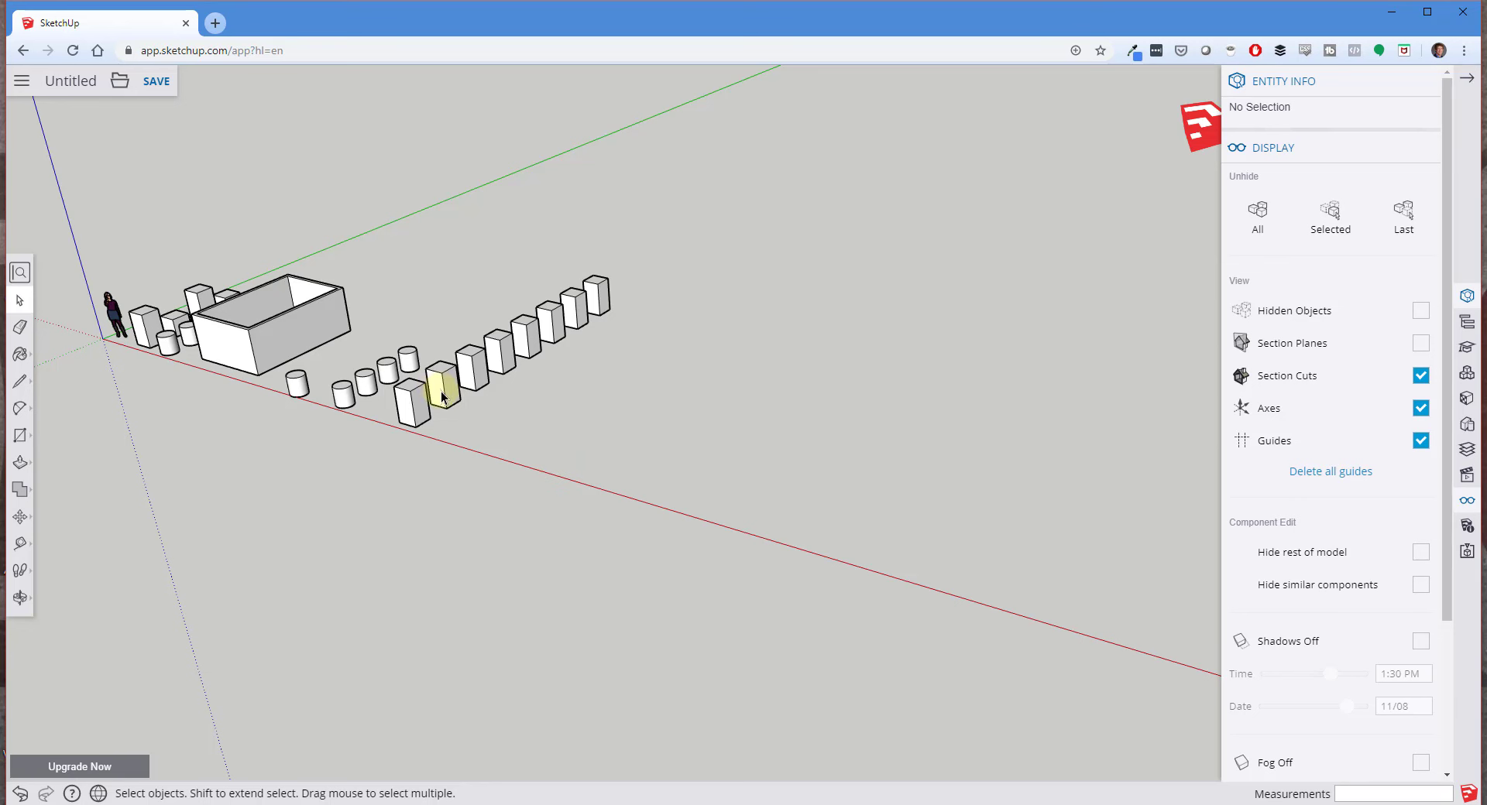
scroll(478, 421, up, 3)
scroll(464, 421, up, 1)
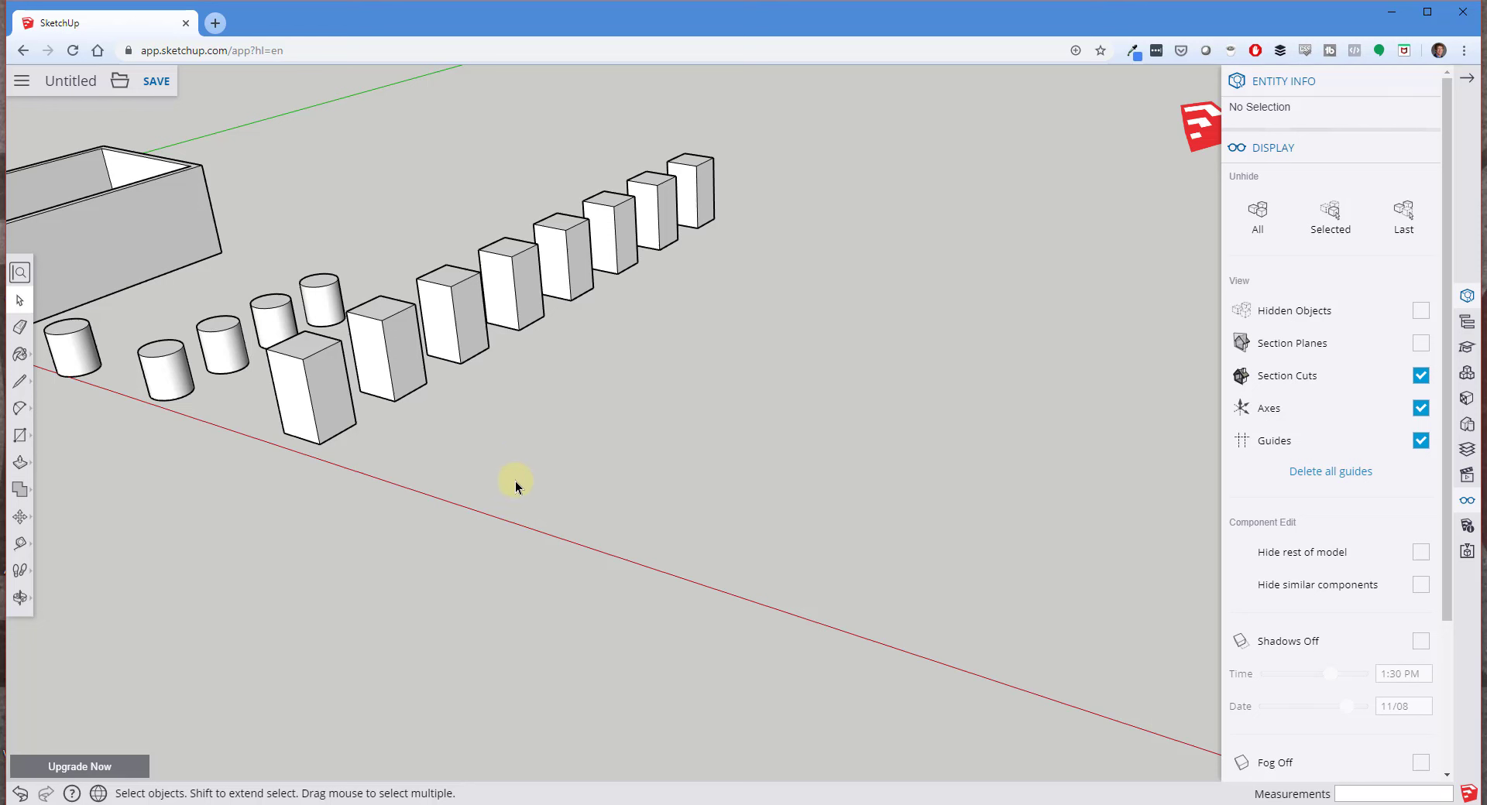
Draw an arc with a radius of about 4' 9" on the ground beyond the box row, beside the red axis.
key(a)
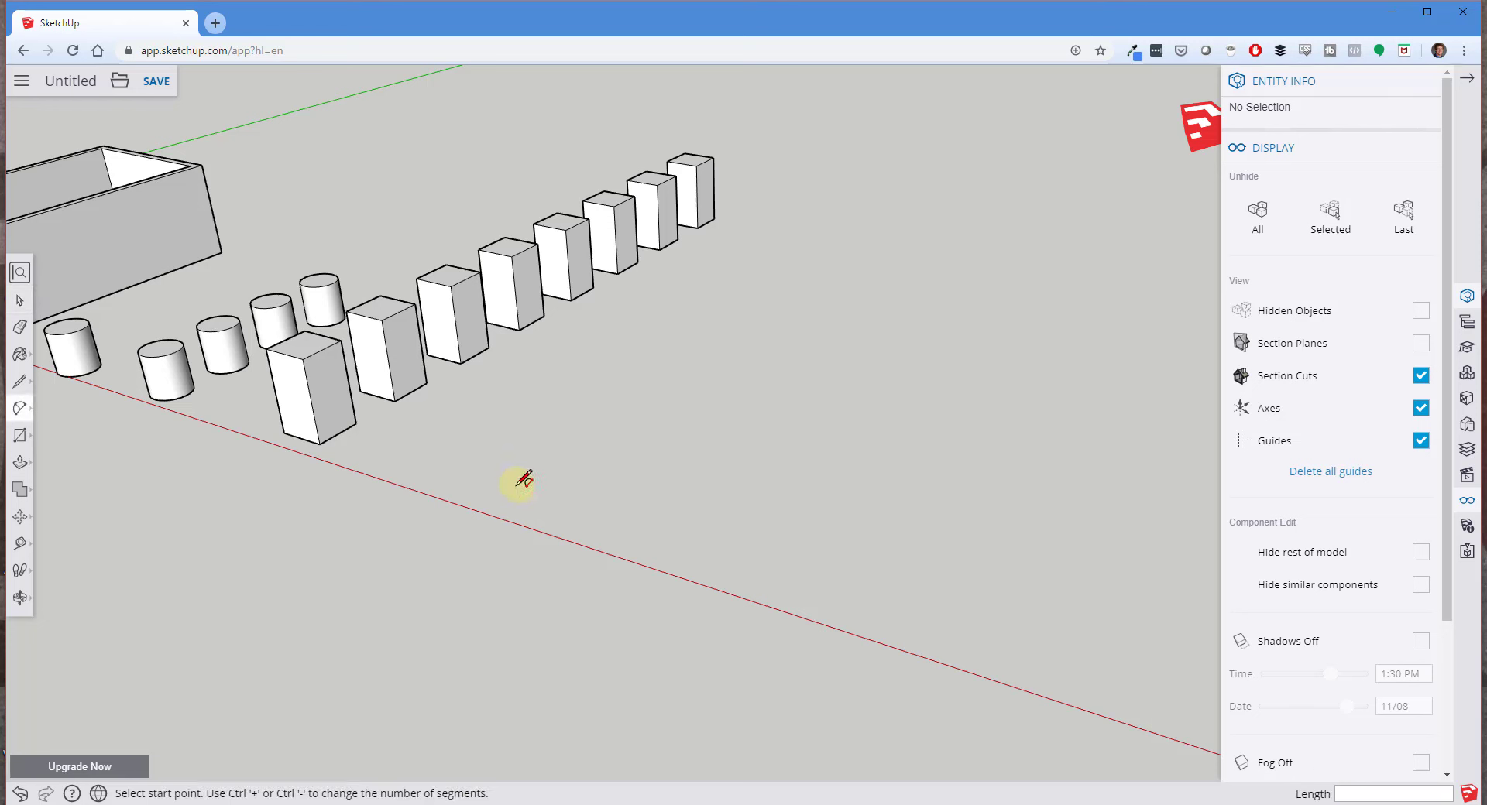
click(517, 485)
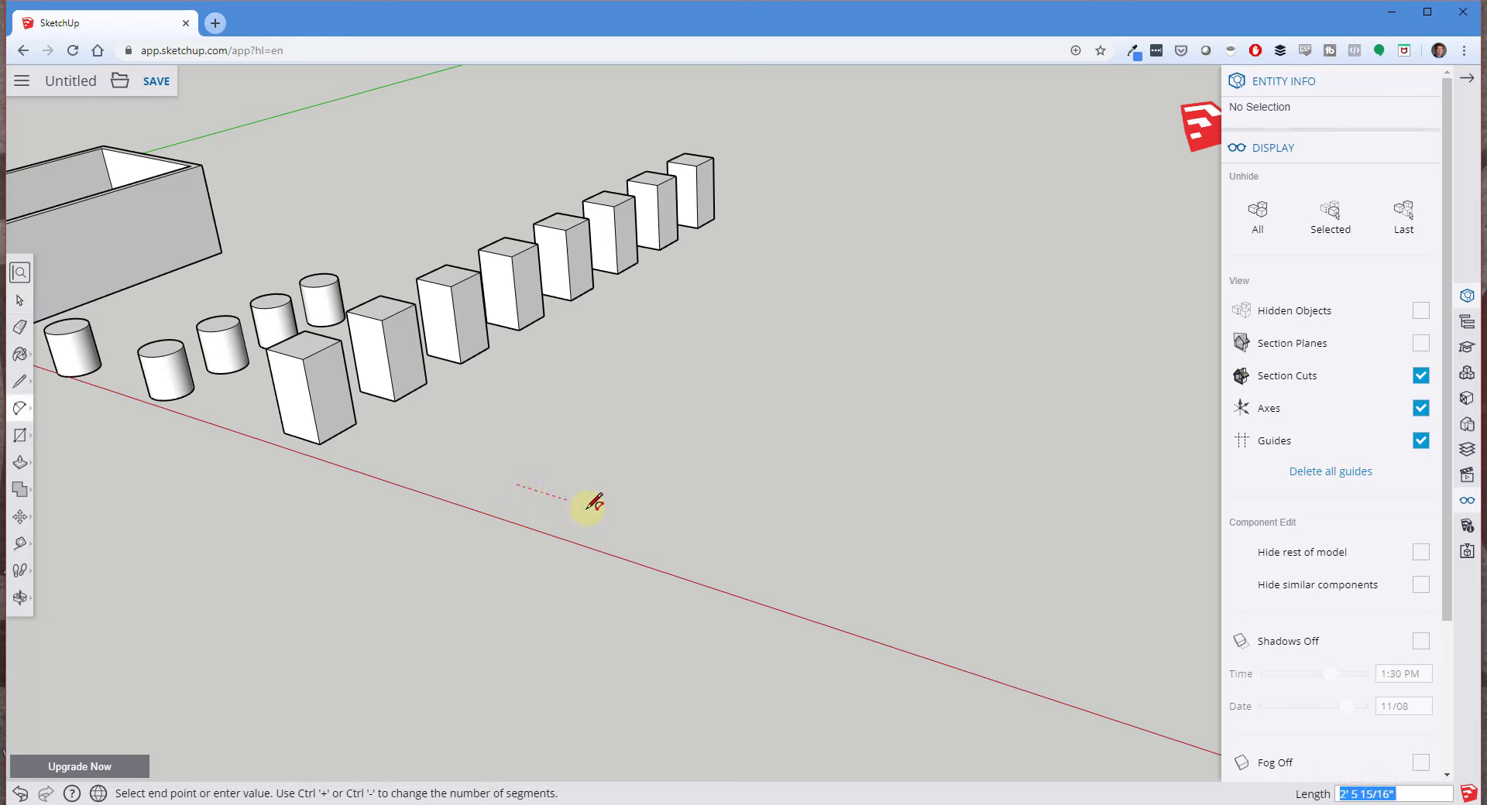
click(733, 551)
click(783, 458)
scroll(757, 488, up, 5)
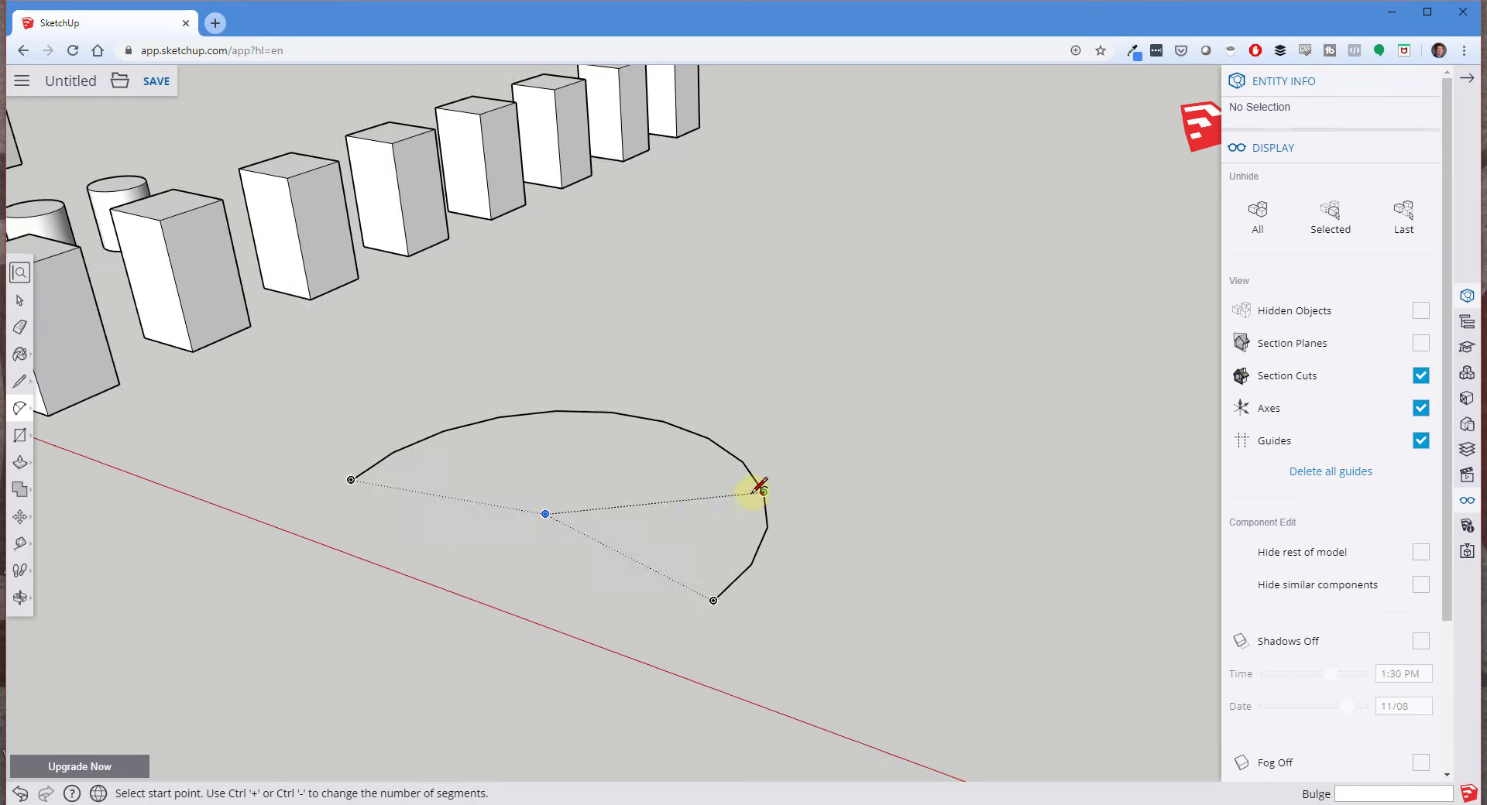
middle_drag(664, 499, 700, 550)
key(space)
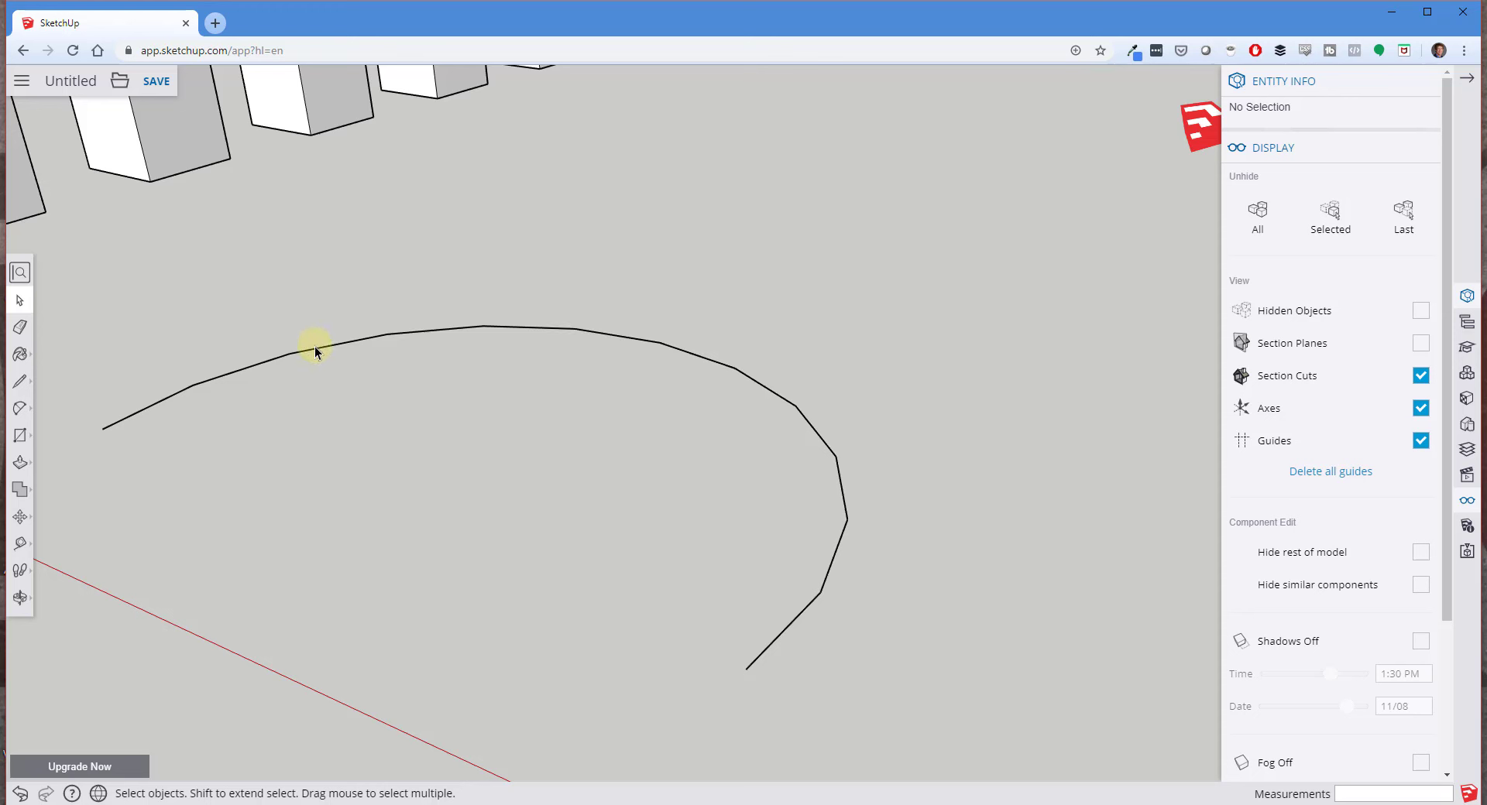
Select the arc and set its number of segments to 24.
click(149, 412)
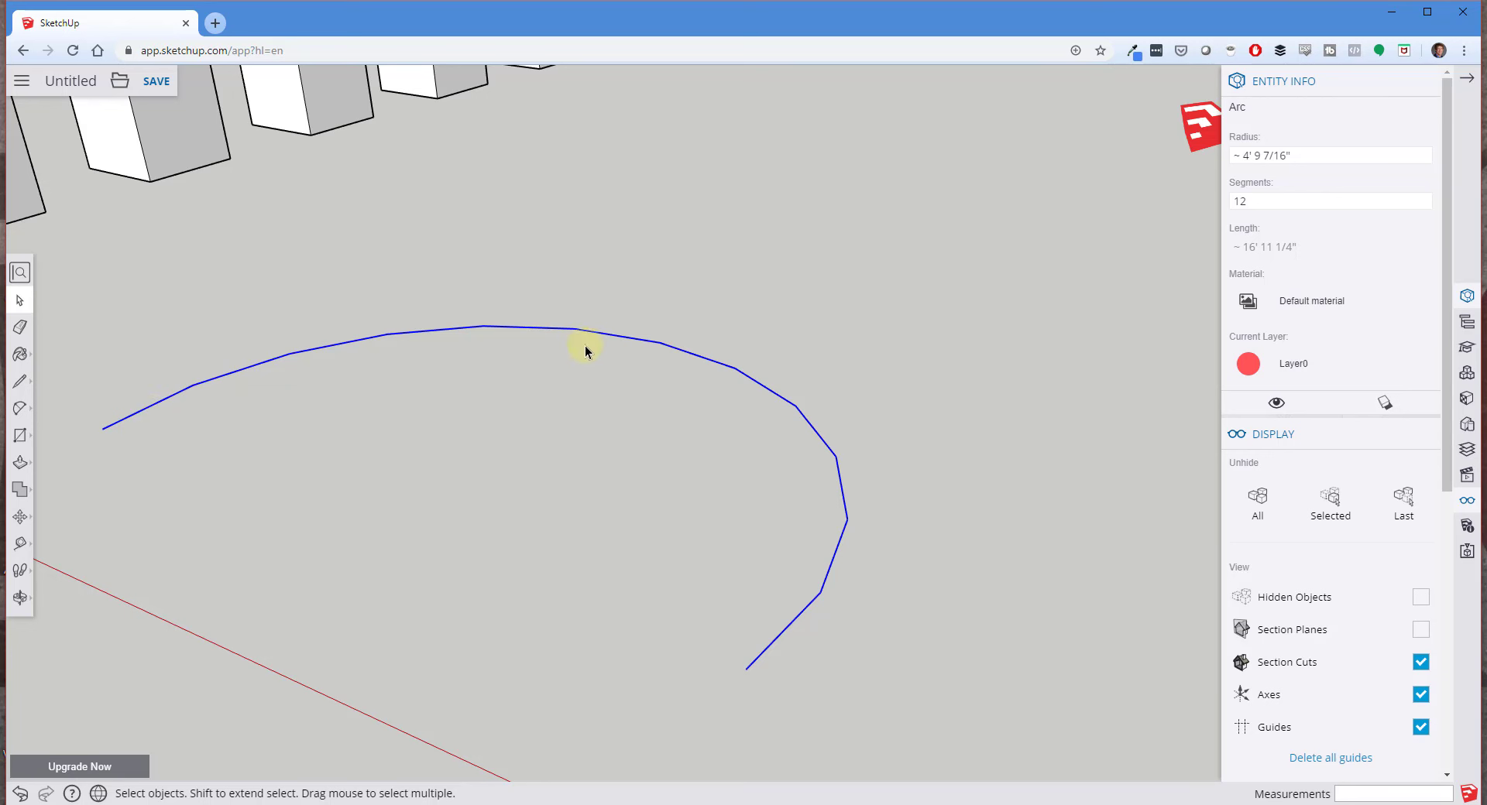
click(1304, 200)
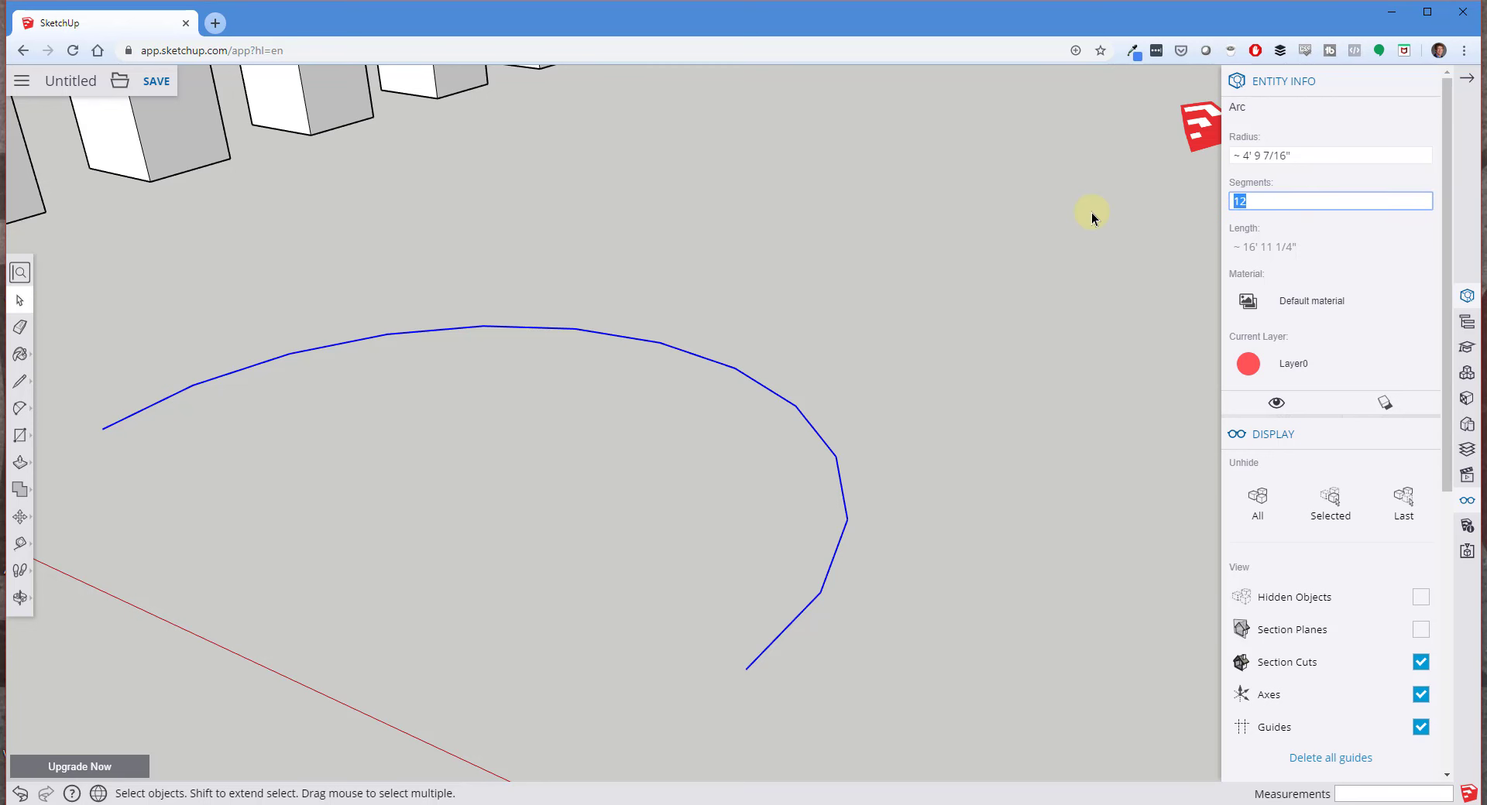
text(24)
key(Return)
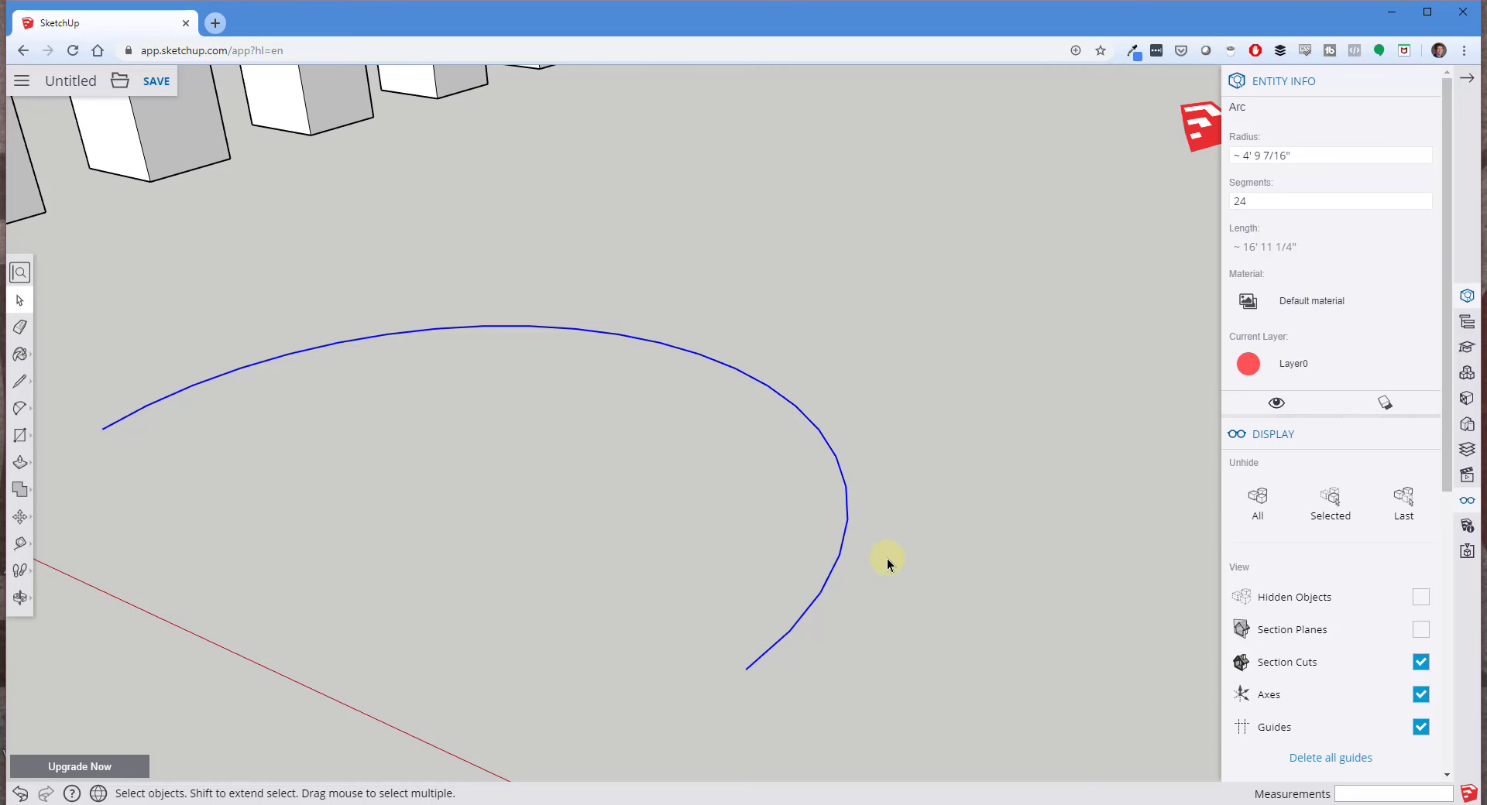
Close the 24-segment arc with a straight line between its two endpoints to form a face.
middle_drag(890, 561, 770, 384)
scroll(746, 434, up, 1)
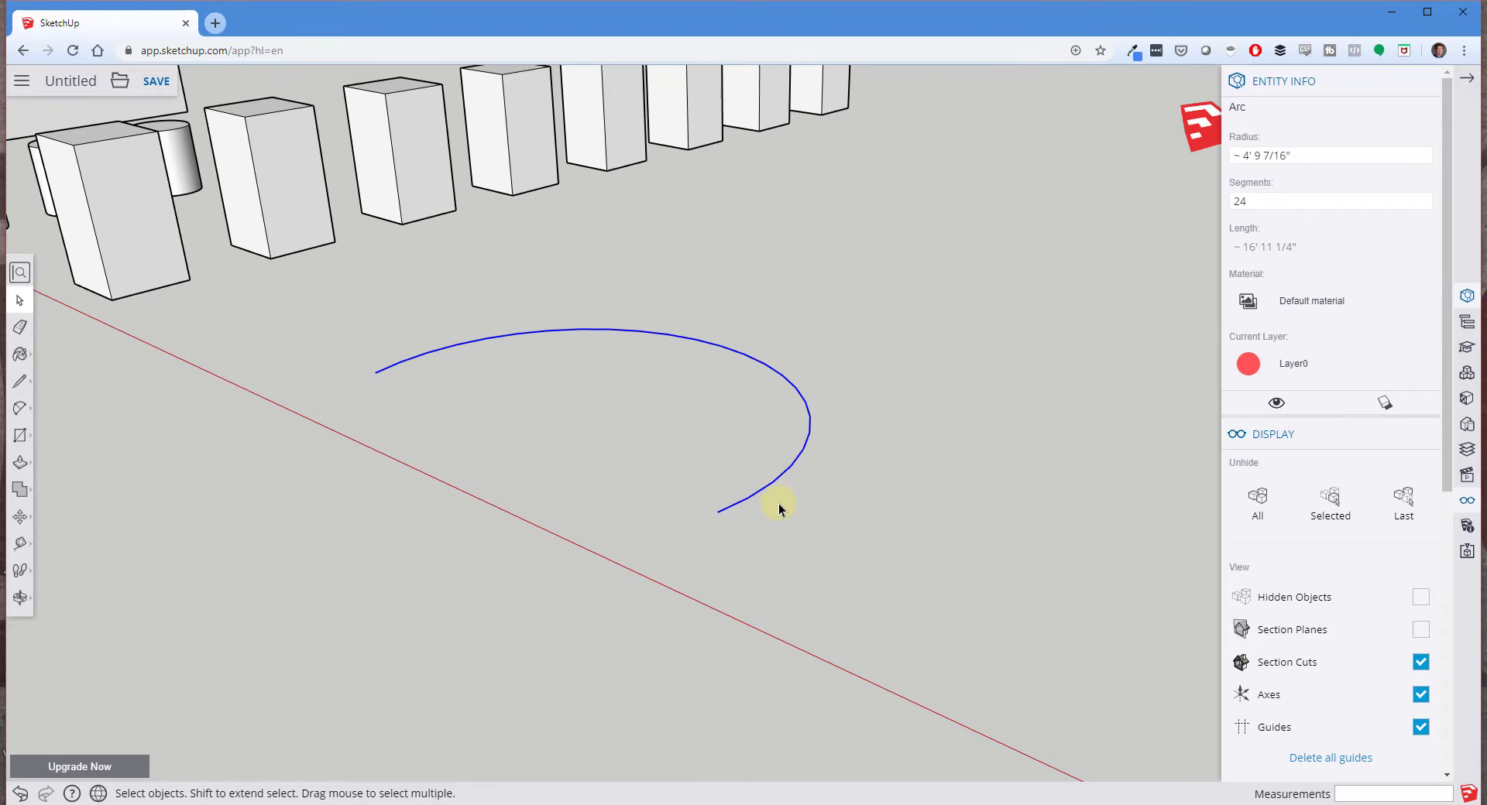
scroll(767, 498, down, 2)
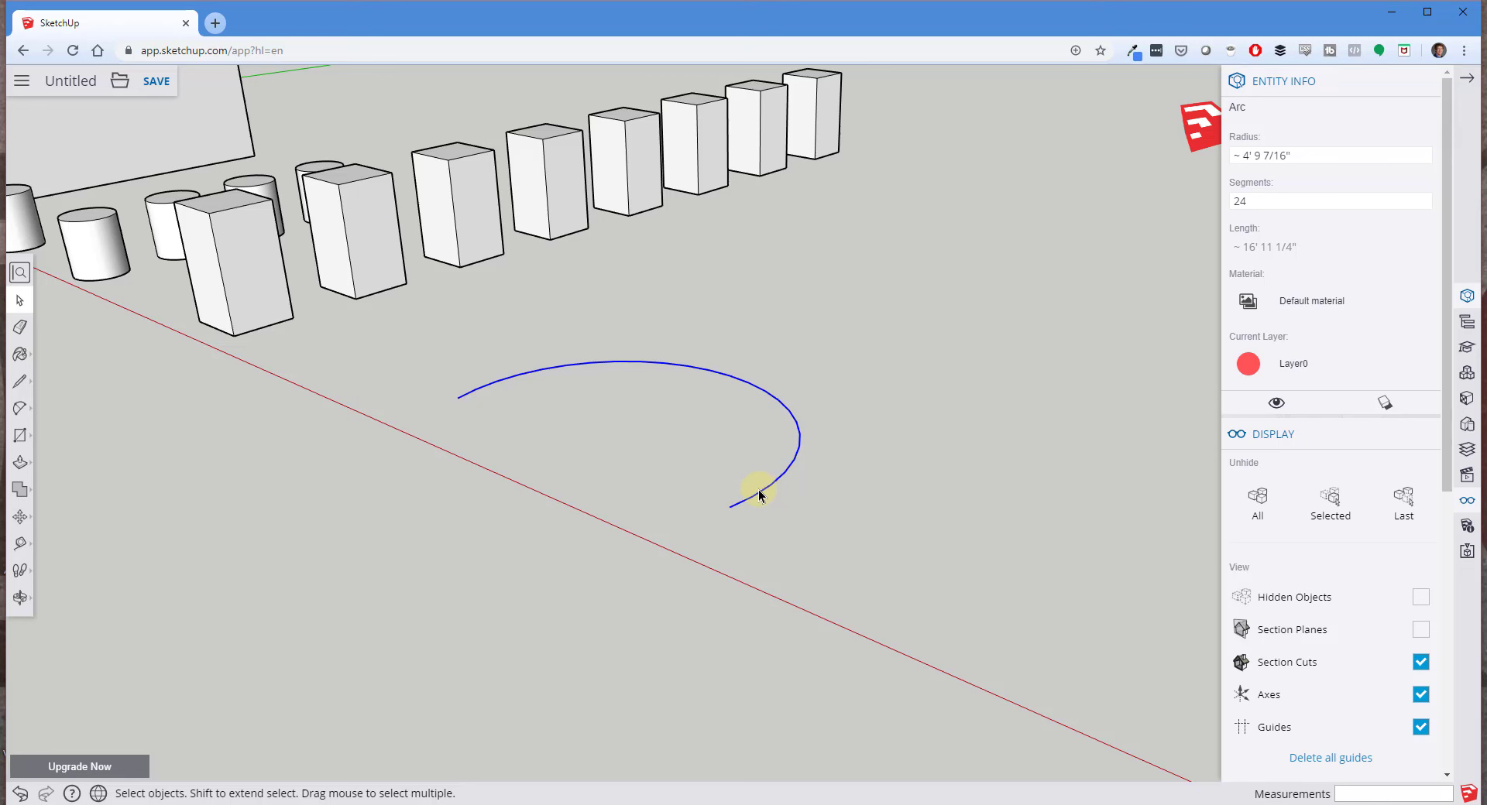
middle_drag(754, 422, 762, 425)
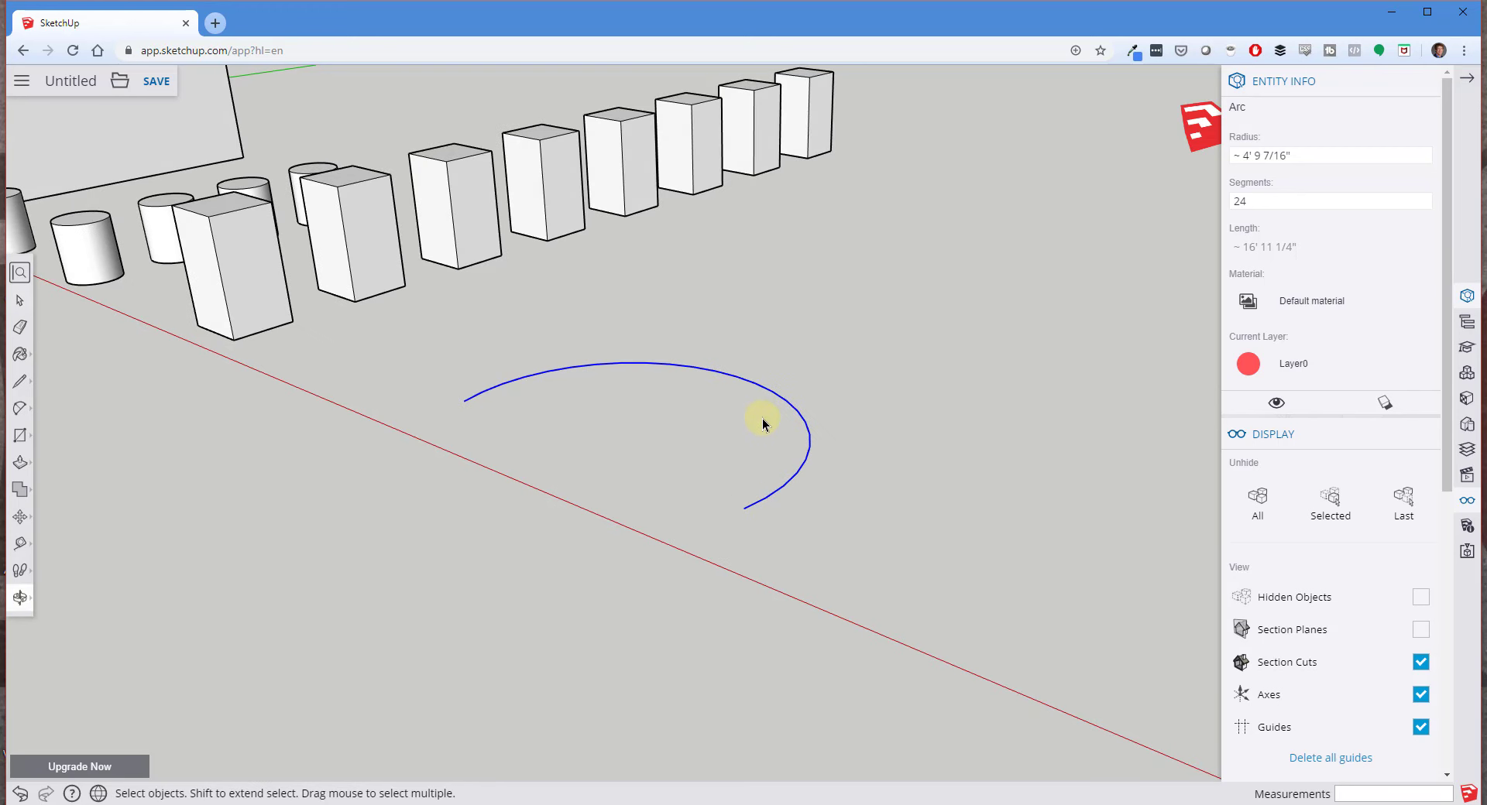
middle_drag(823, 507, 792, 508)
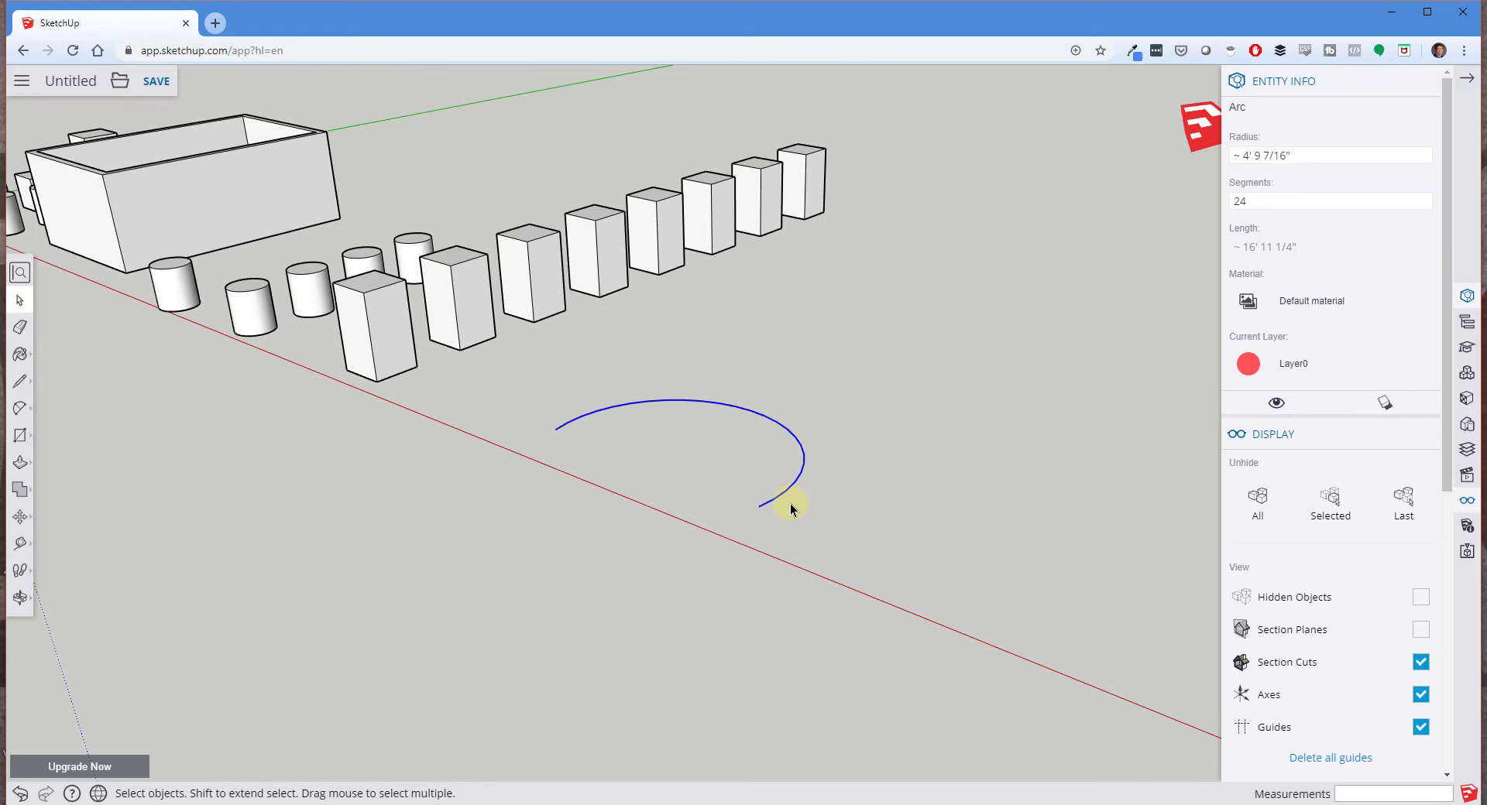
key(l)
click(759, 506)
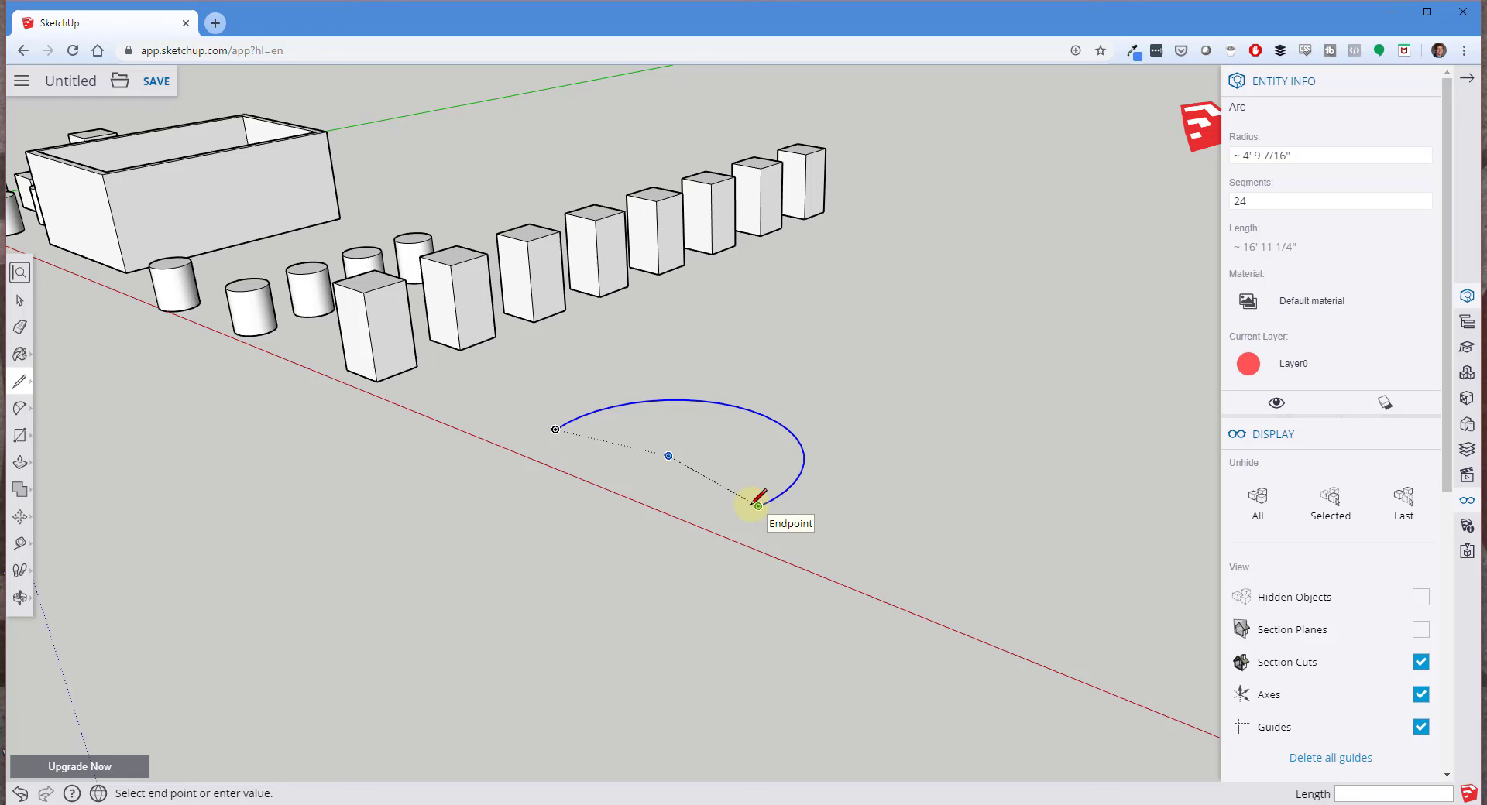
click(555, 429)
middle_drag(1012, 488, 1019, 481)
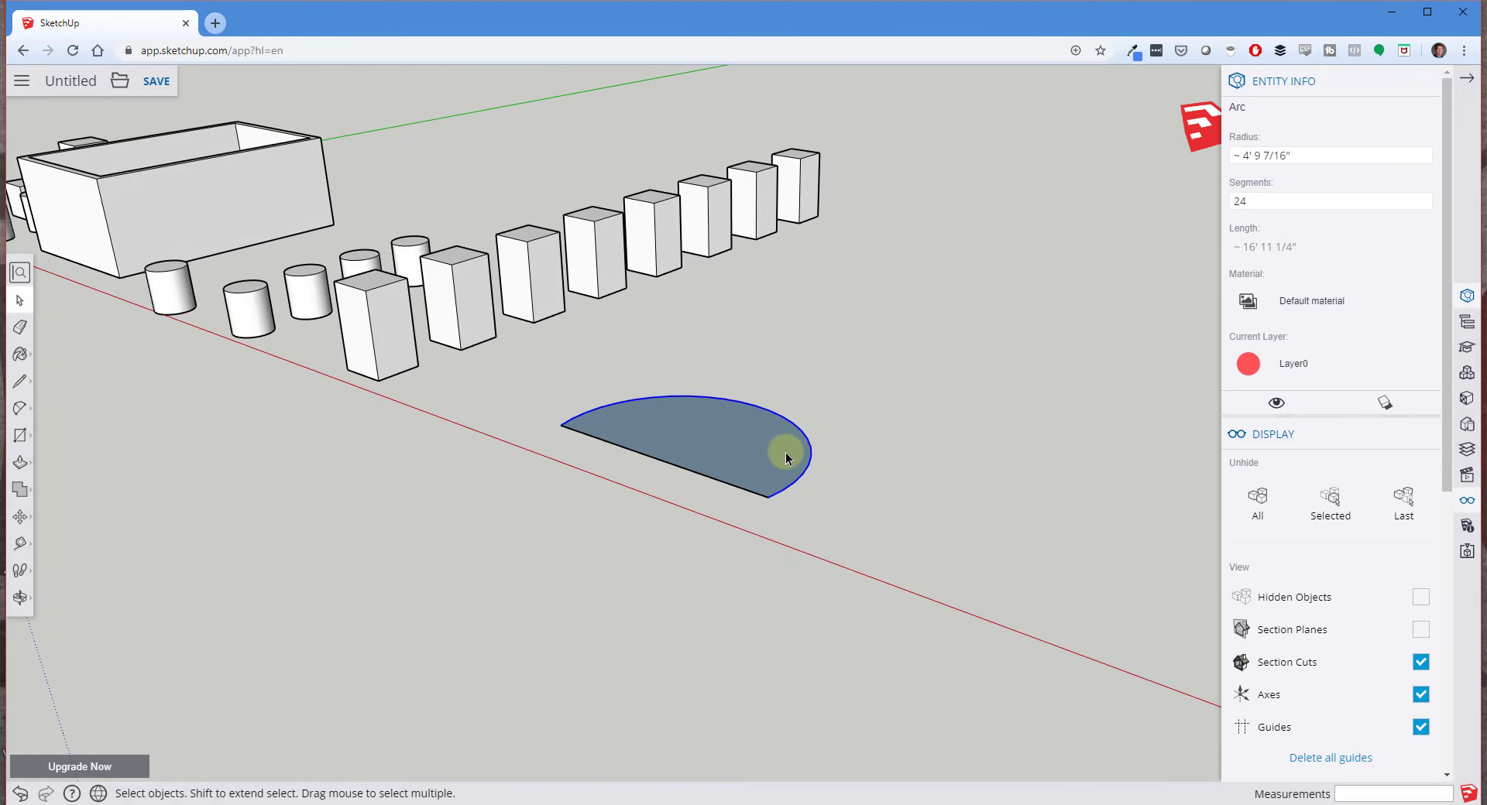
Push/Pull the face bounded by the 24-segment arc upward by about 8' 10".
key(p)
drag(766, 463, 763, 209)
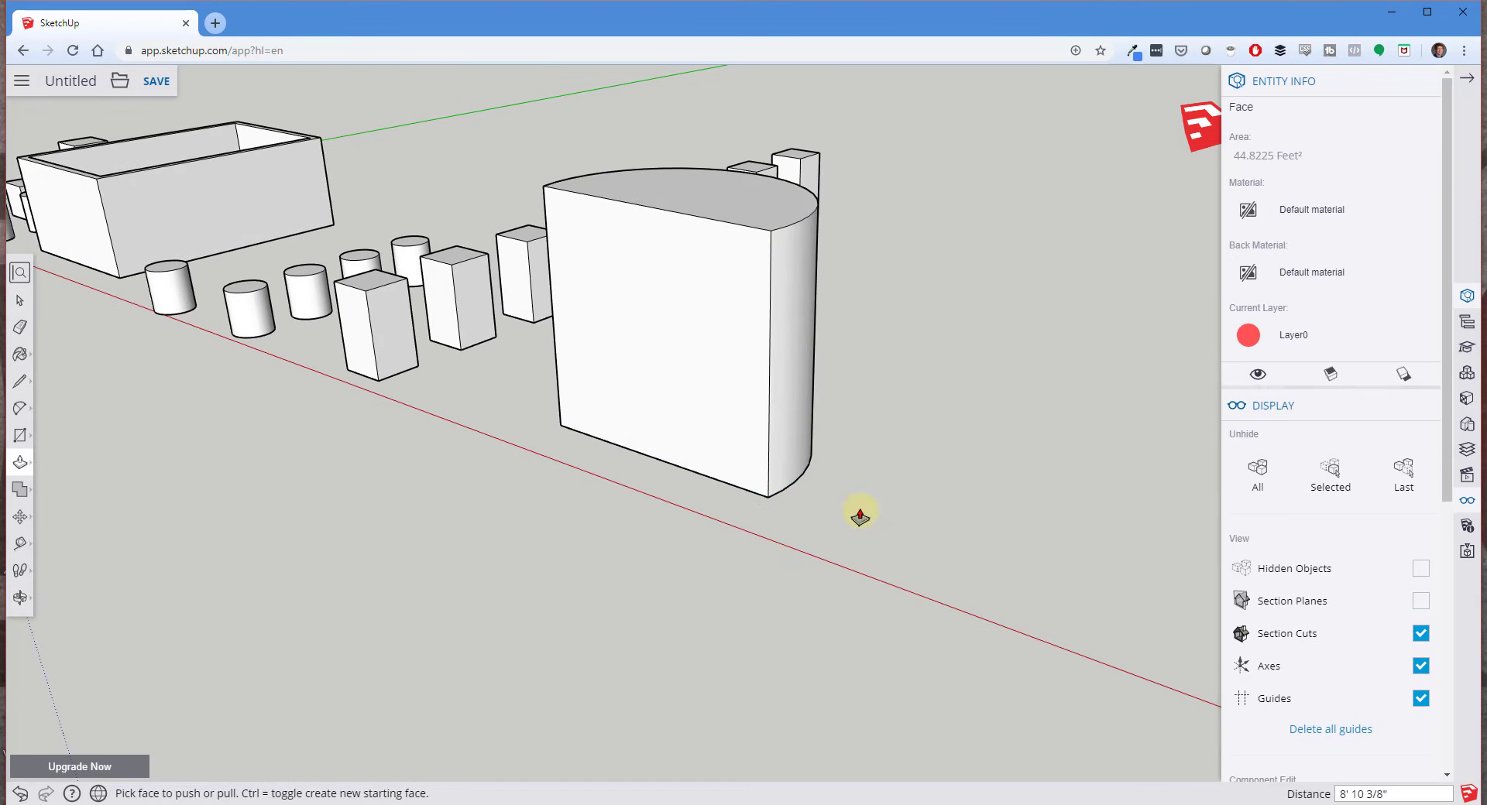
key(space)
Draw an arc with 10 sides on the ground in front of the half-round solid, beside the red axis.
middle_drag(860, 518, 658, 437)
scroll(883, 459, up, 3)
scroll(815, 485, down, 1)
key(a)
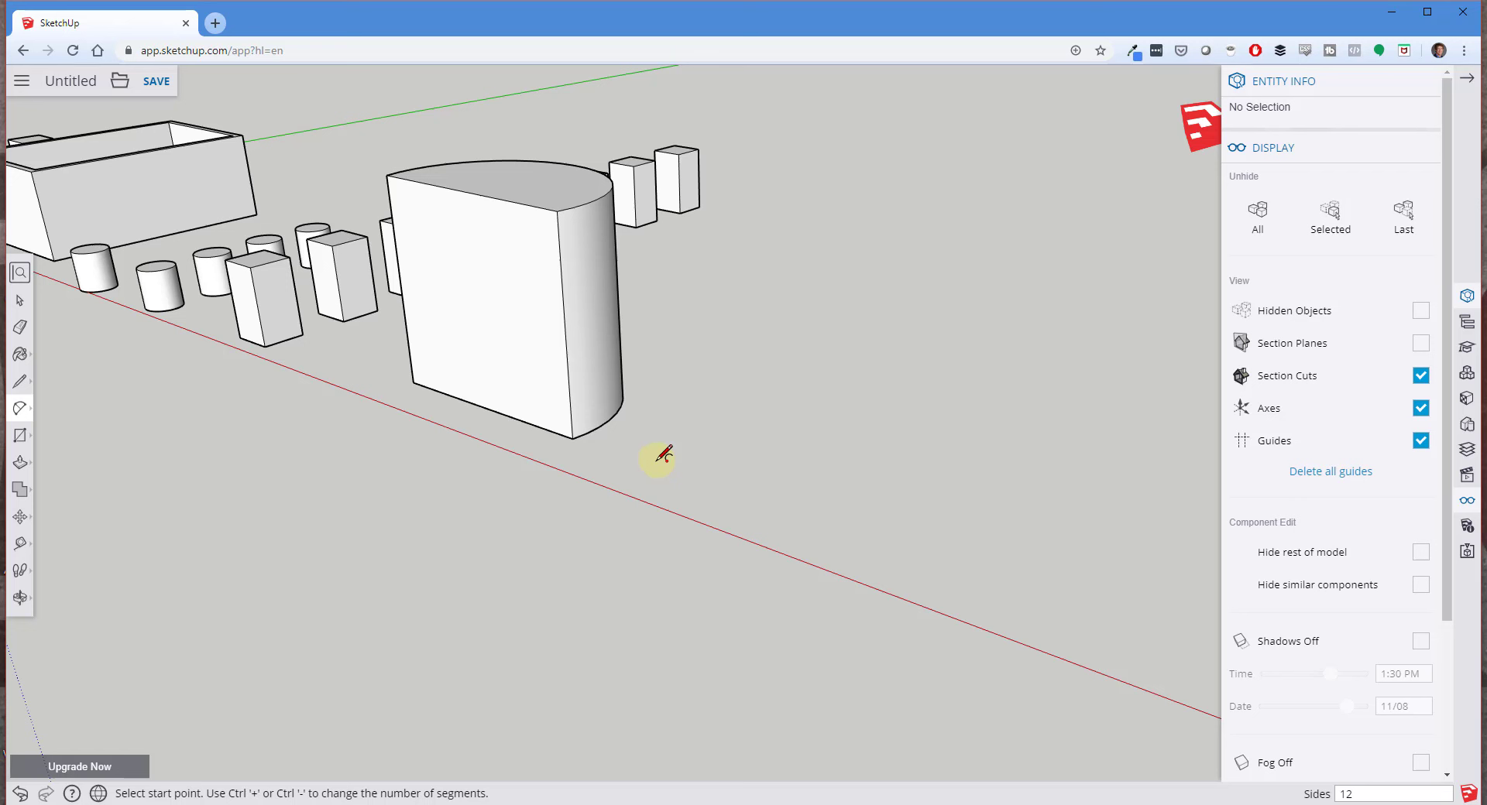
key(space)
key(a)
double_click(1352, 794)
text(10)
click(670, 467)
click(922, 555)
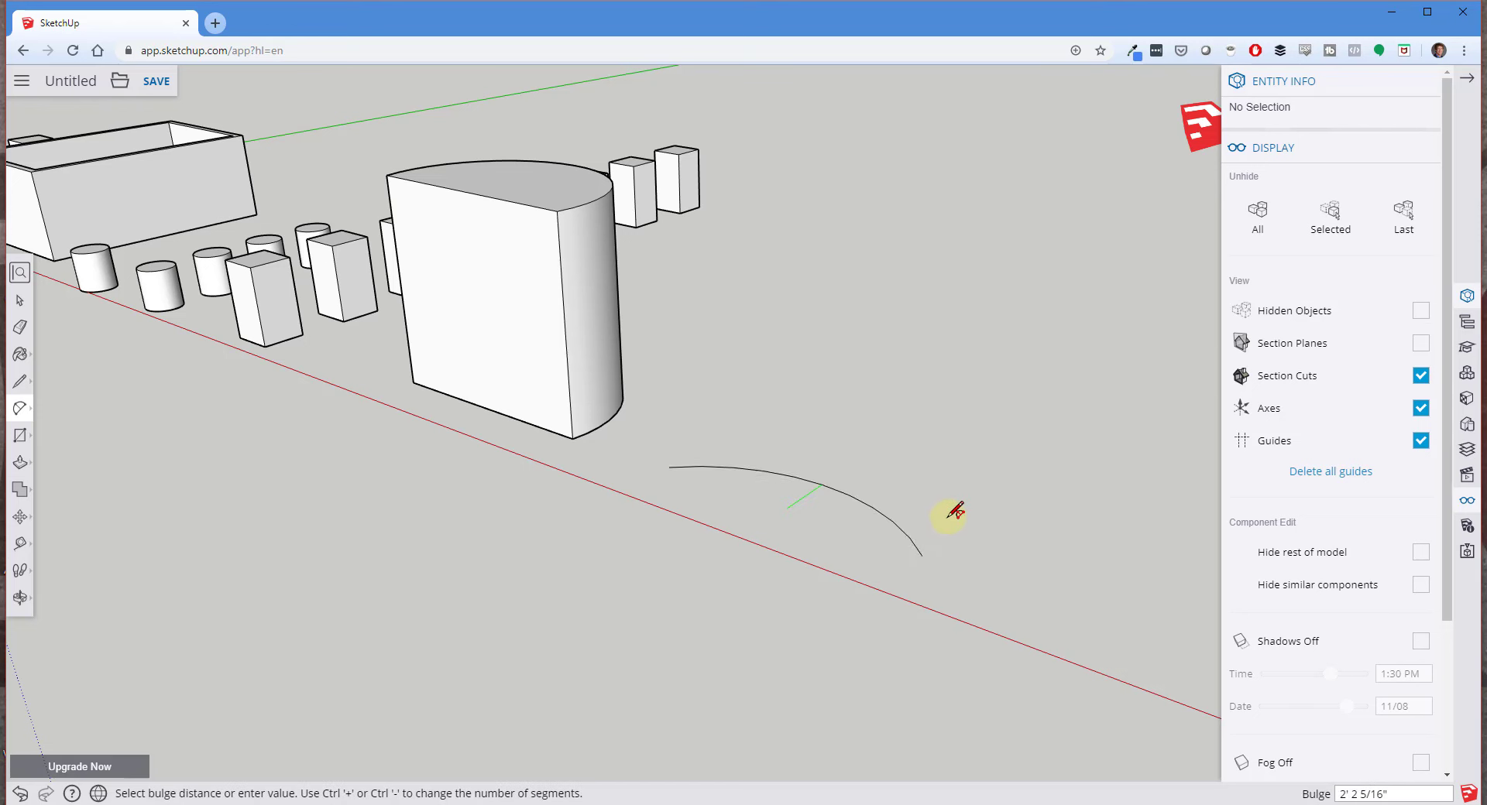
click(975, 491)
Undo the arc, including its flattened bulge of 4, and restore a 10-segment arc in its place.
middle_drag(1019, 538, 391, 238)
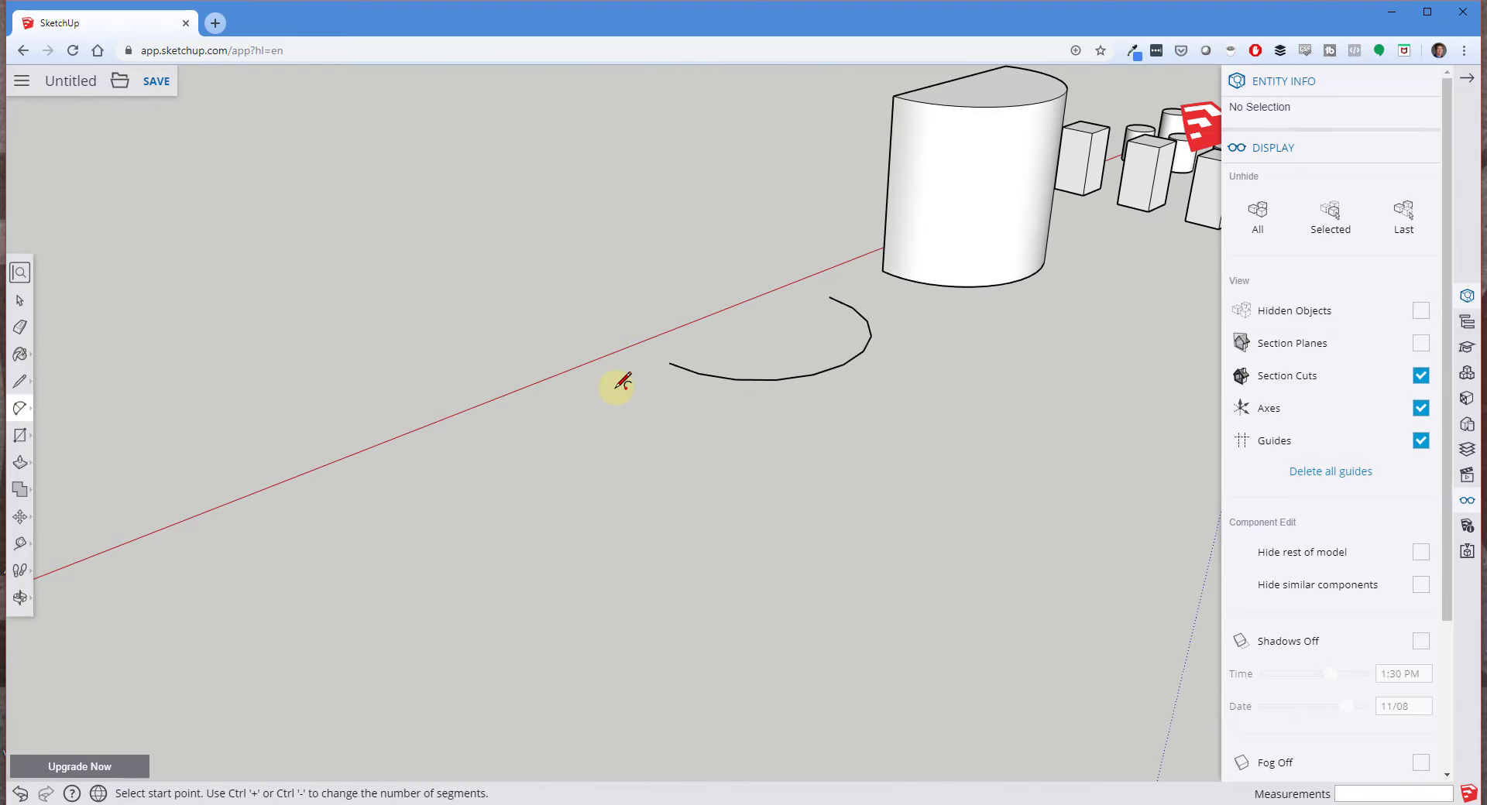
key(ctrl+z)
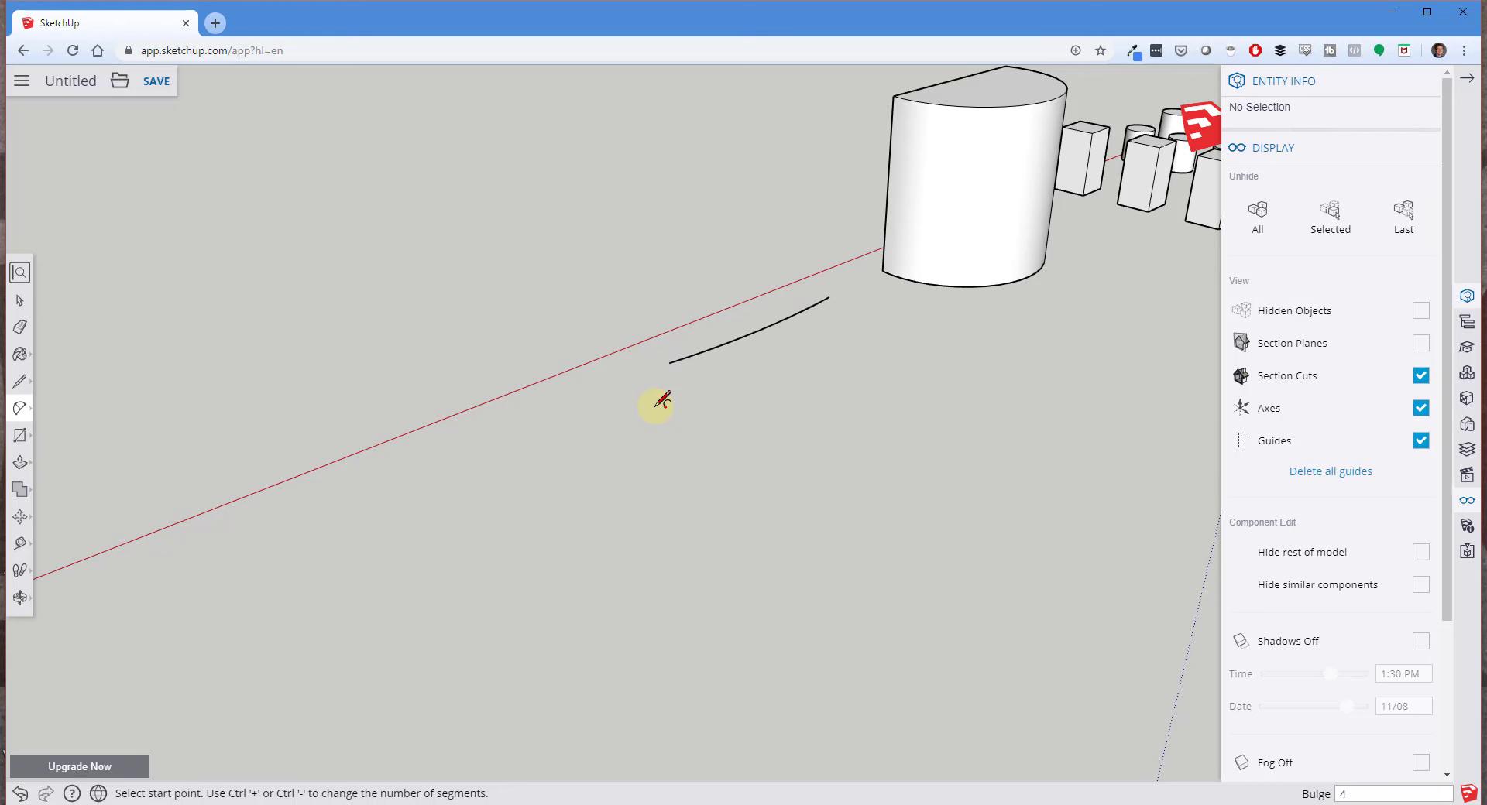
key(ctrl+z)
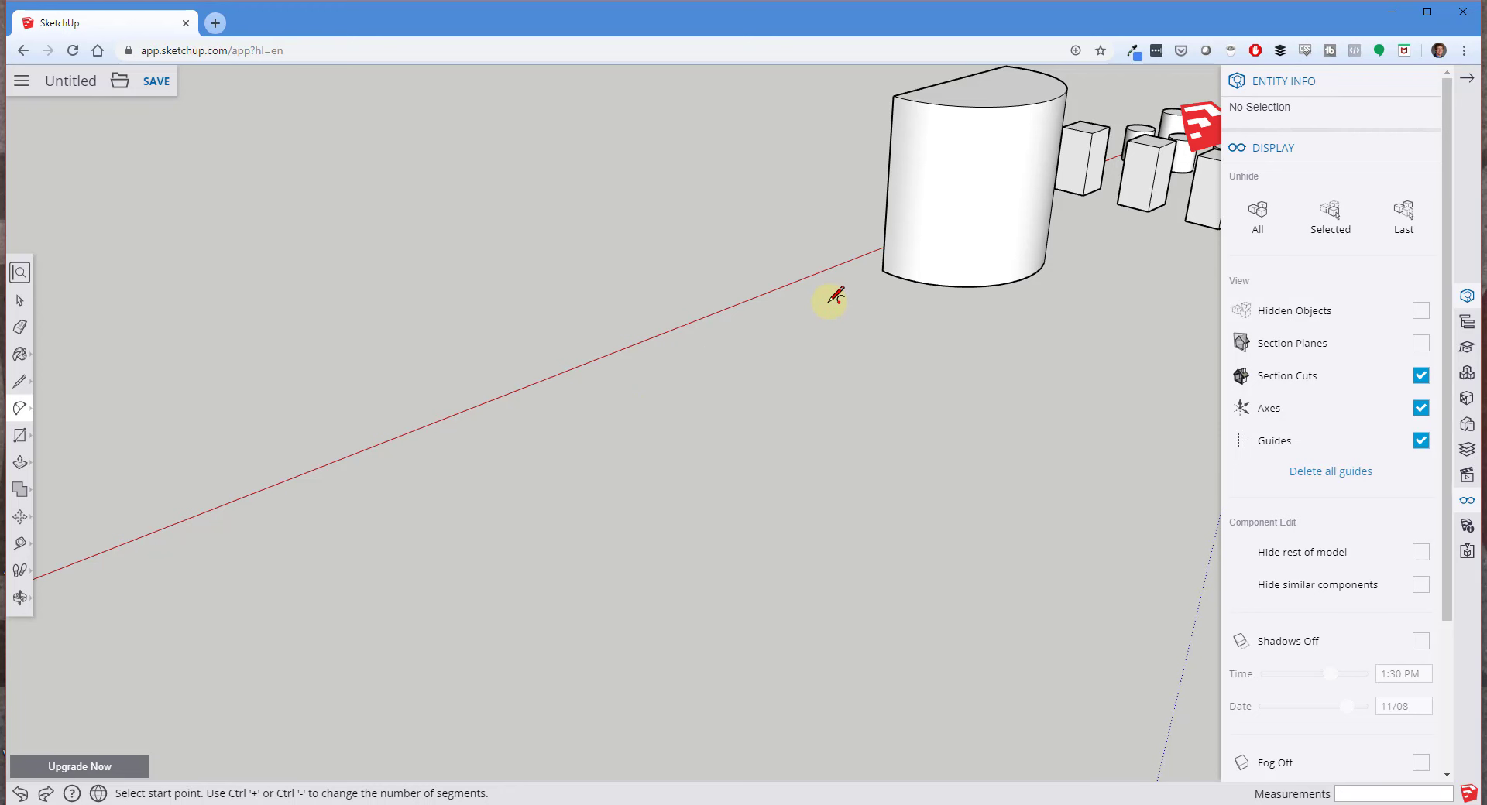
key(ctrl+y)
key(ctrl+y)
Draw a coarse 4-segment arc on the ground beyond the 10-segment arc, following the red axis.
click(563, 427)
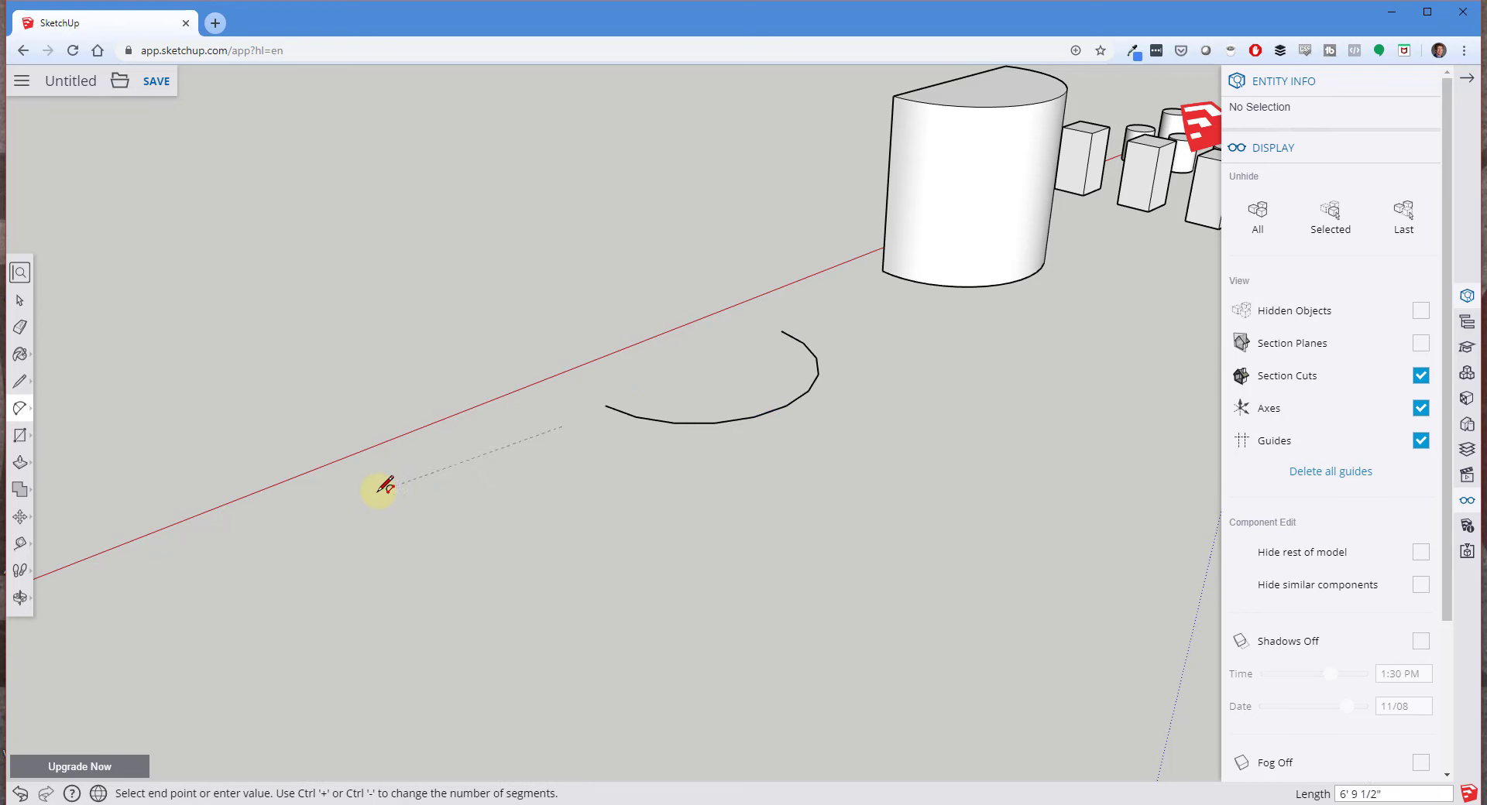
click(345, 519)
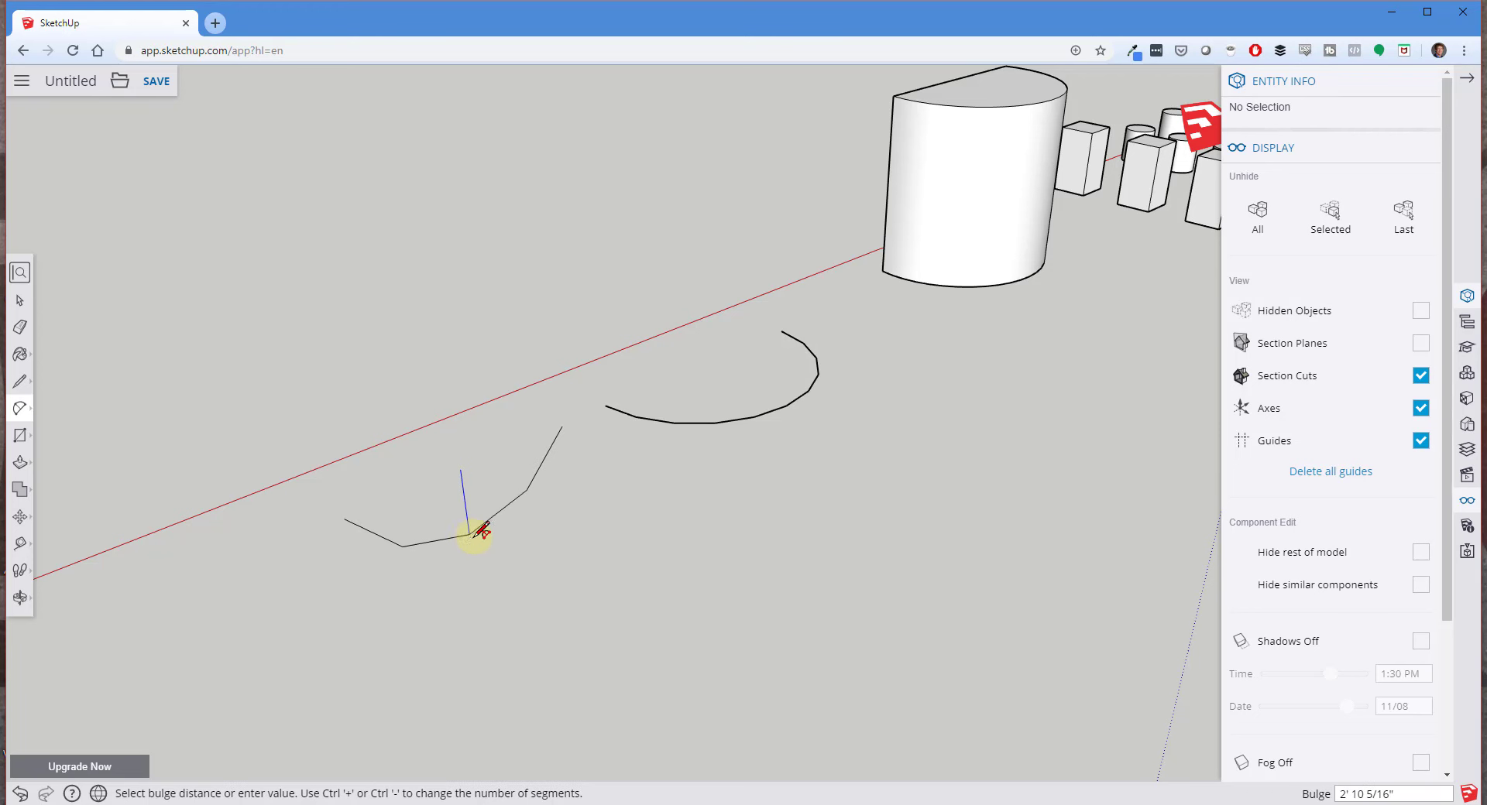
click(540, 502)
middle_drag(588, 492, 773, 441)
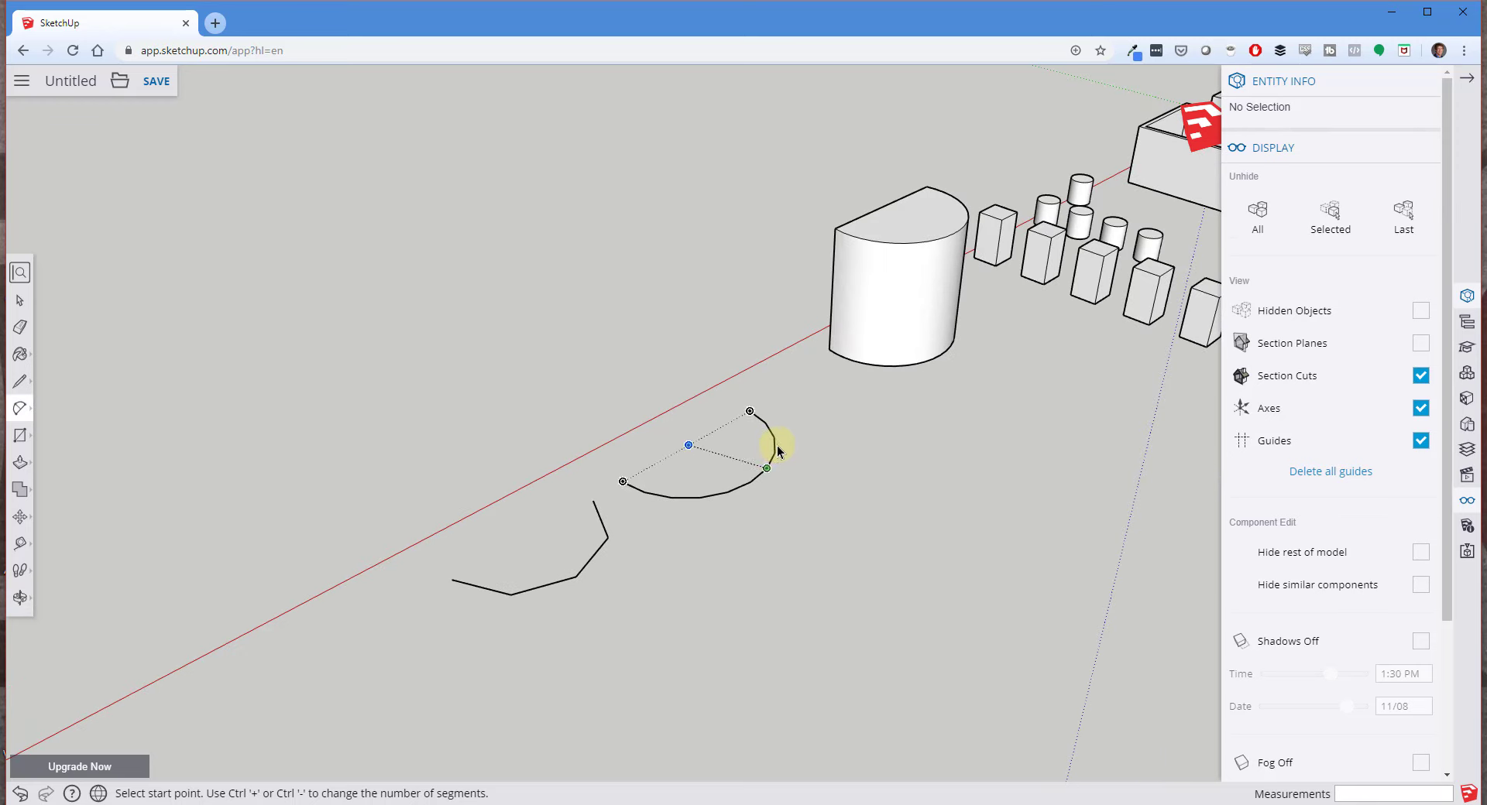
Close the 10-segment arc with a line between its endpoints and Push/Pull the resulting face up into a solid.
key(space)
key(l)
click(623, 482)
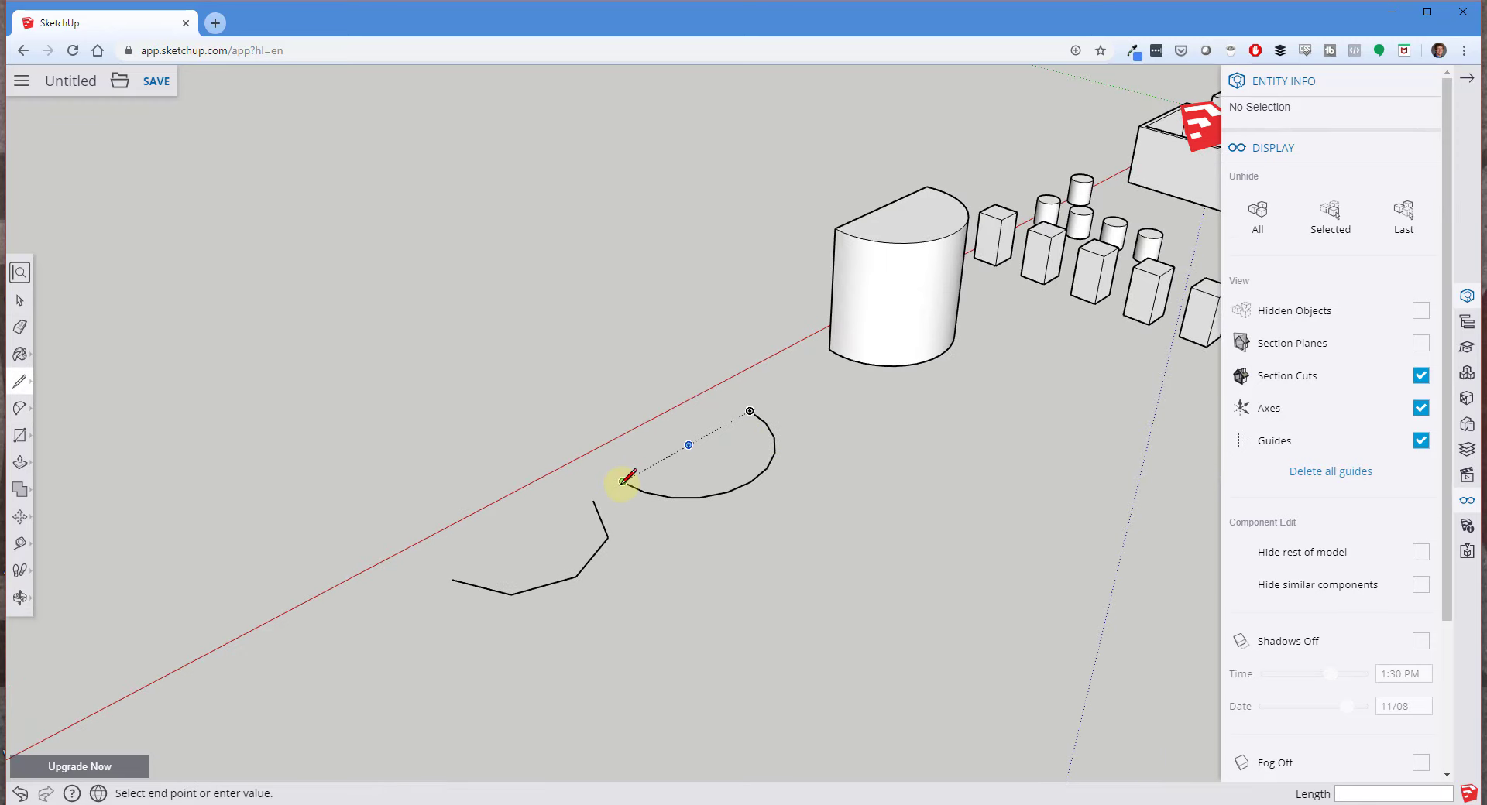
click(750, 411)
key(space)
key(p)
drag(728, 440, 890, 235)
key(space)
Close the 4-segment arc with a line between its endpoints and Push/Pull the resulting face up into a solid.
key(l)
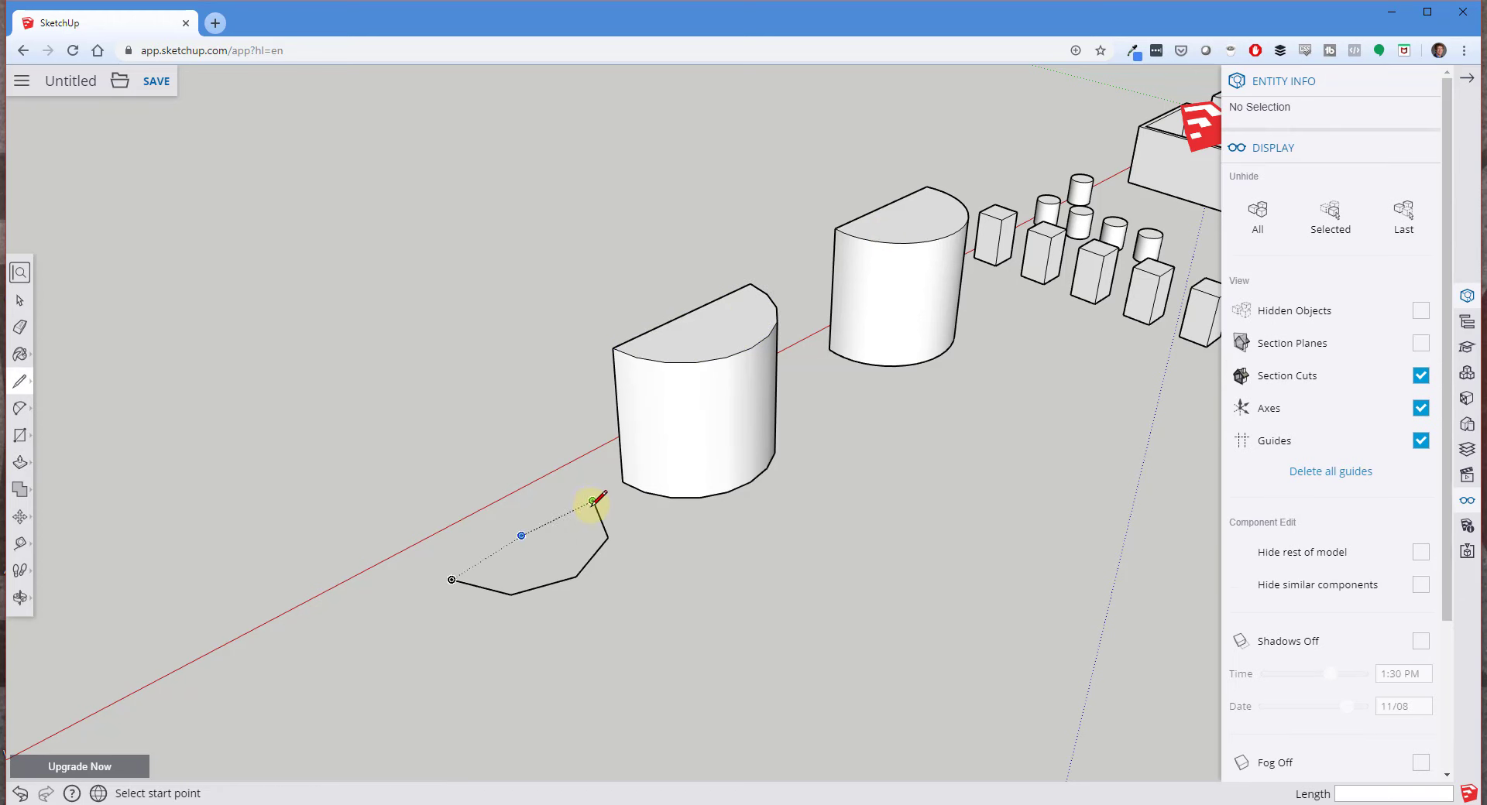
click(593, 502)
click(452, 579)
key(space)
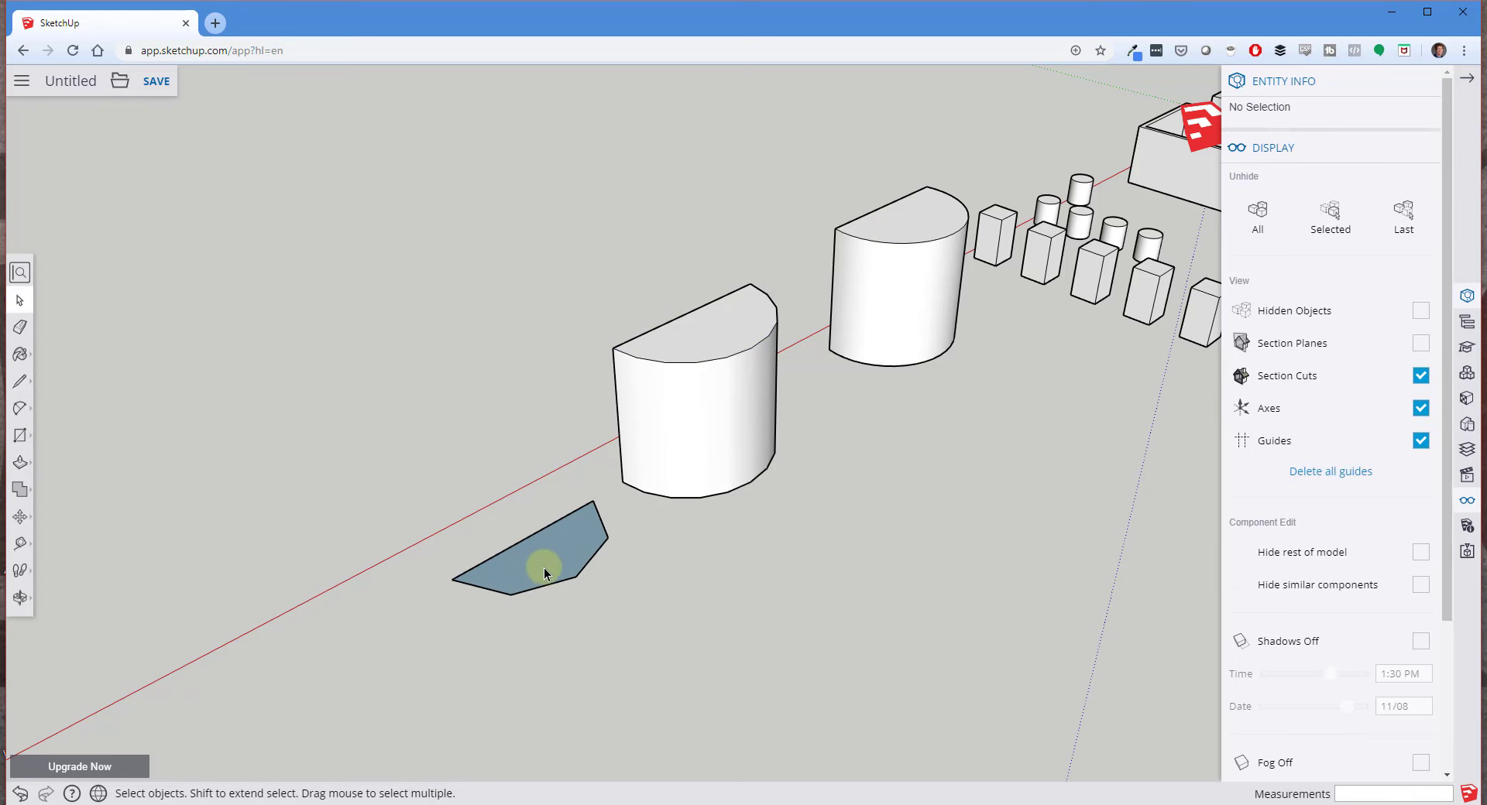
key(p)
drag(565, 558, 707, 350)
middle_drag(706, 350, 731, 332)
key(space)
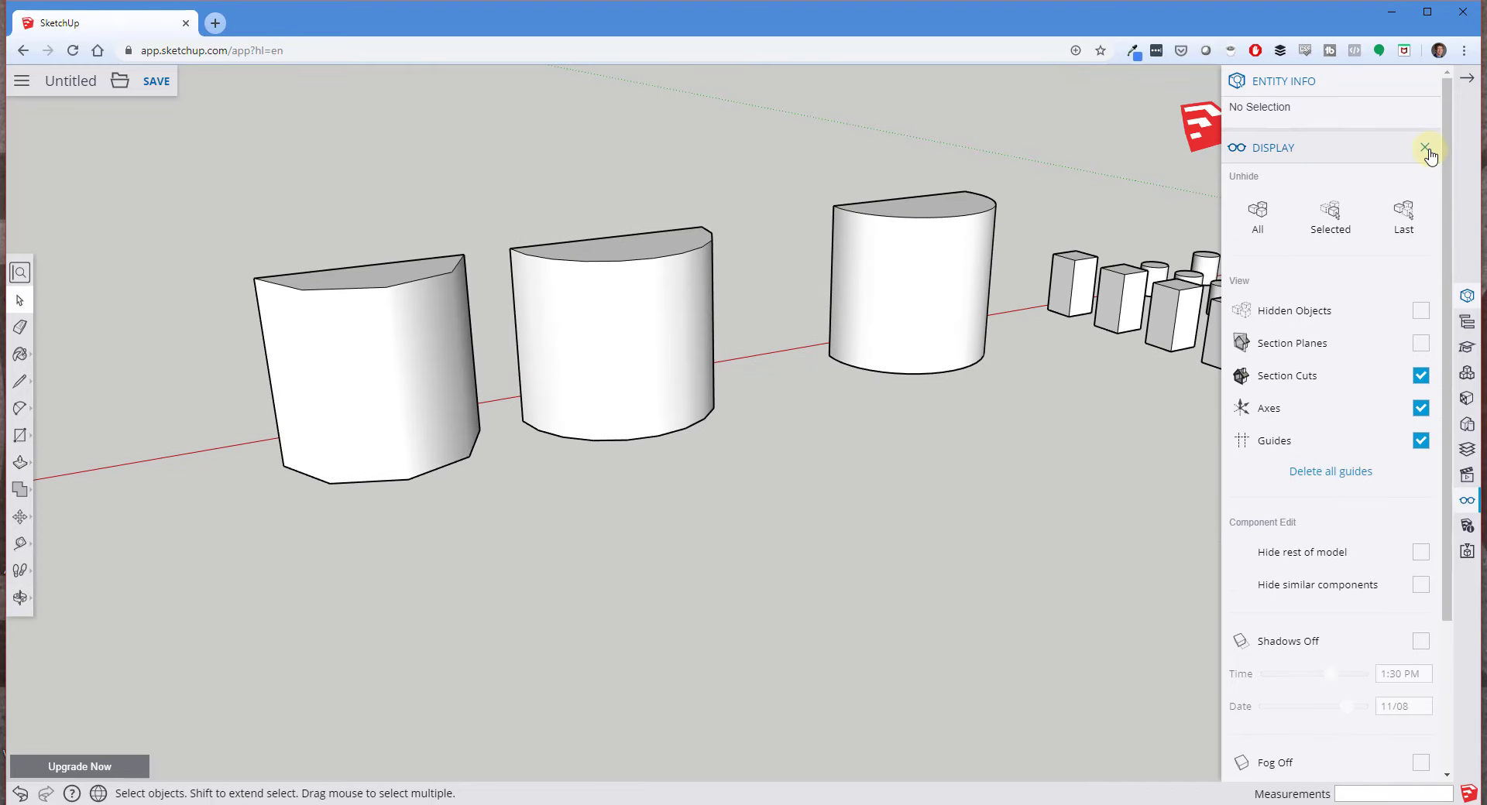
Turn on the display of hidden objects and compare the facet edges on the three arc-based solids.
click(1425, 148)
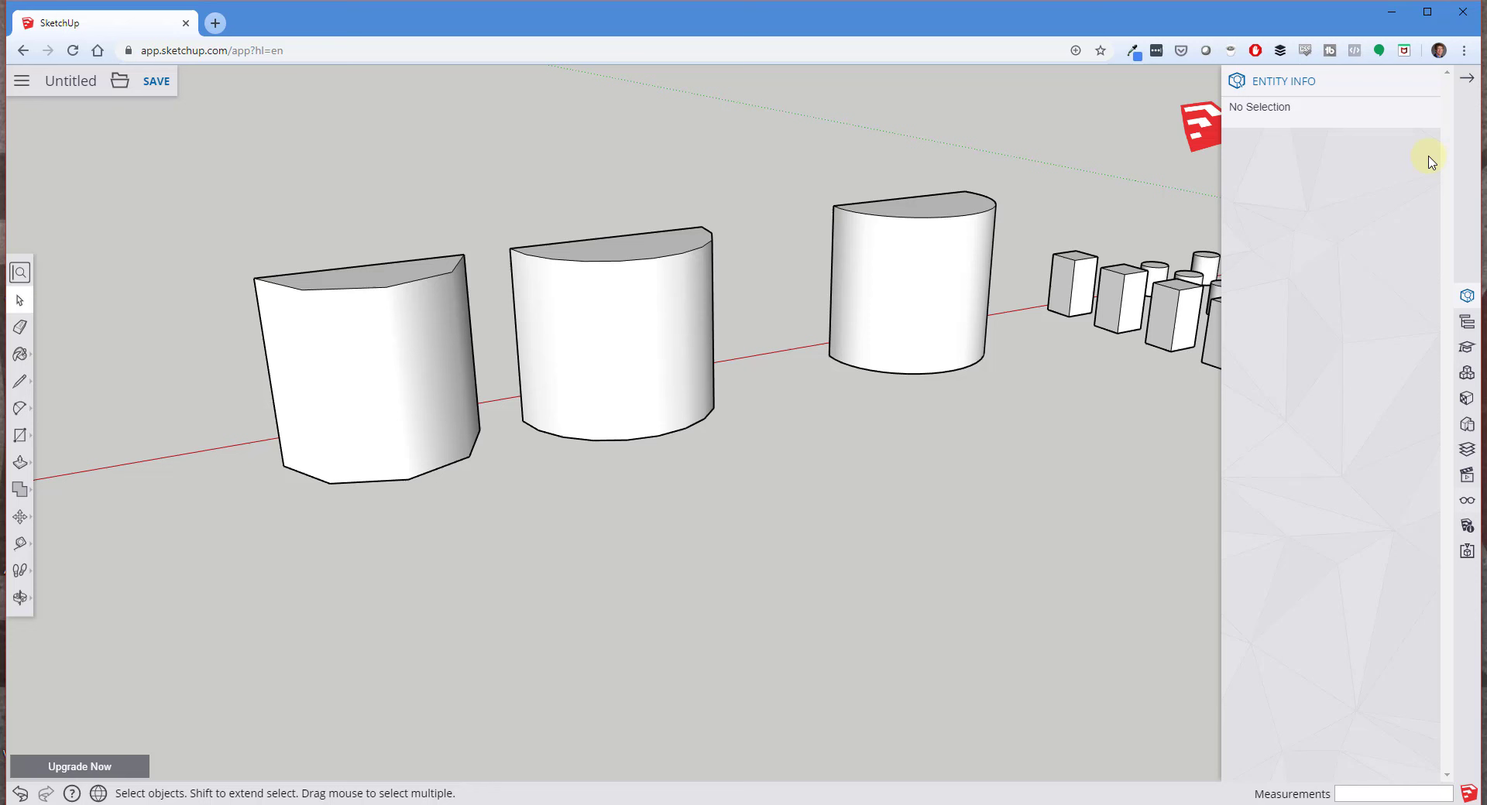
click(1466, 504)
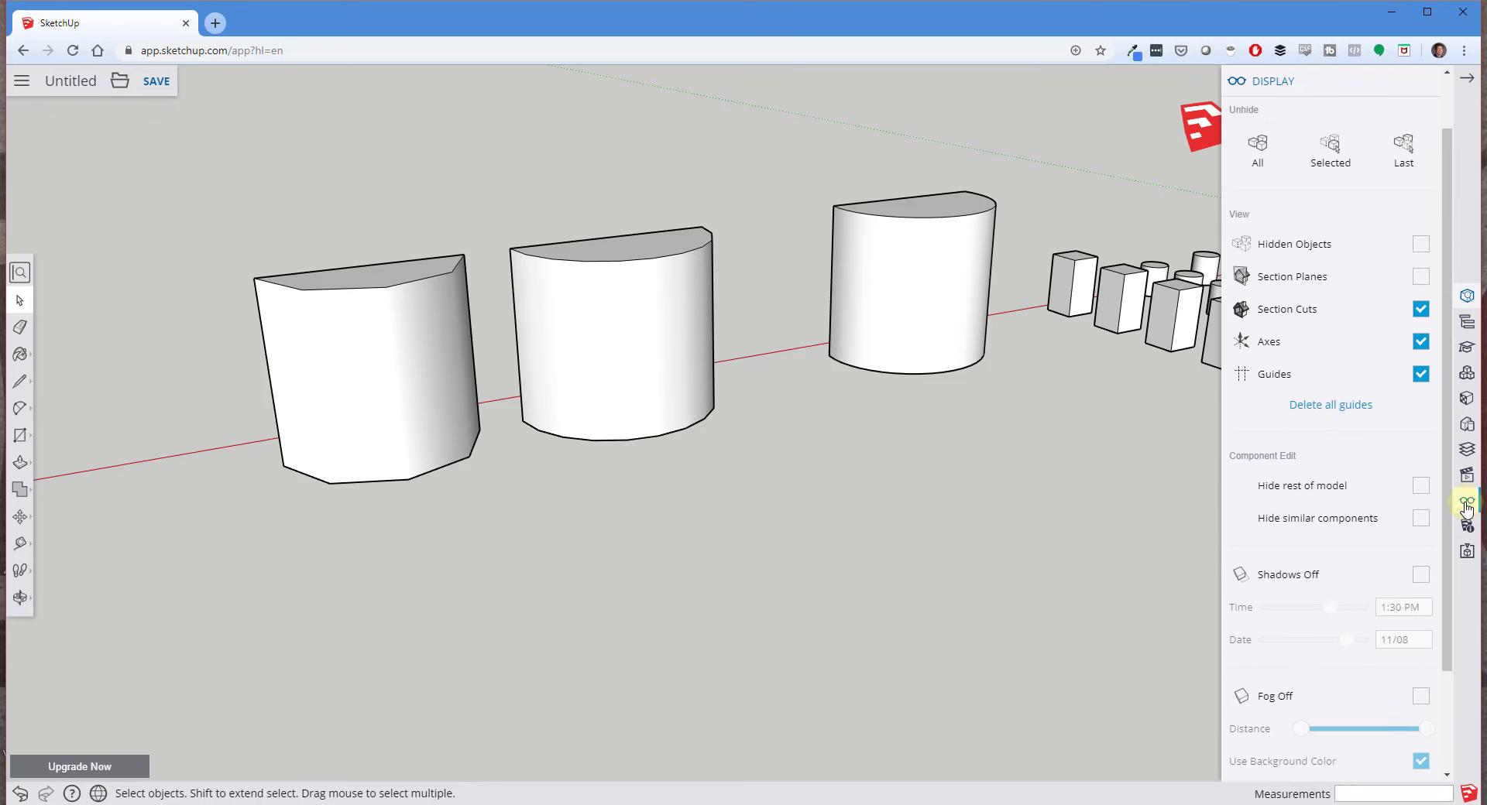
click(1422, 245)
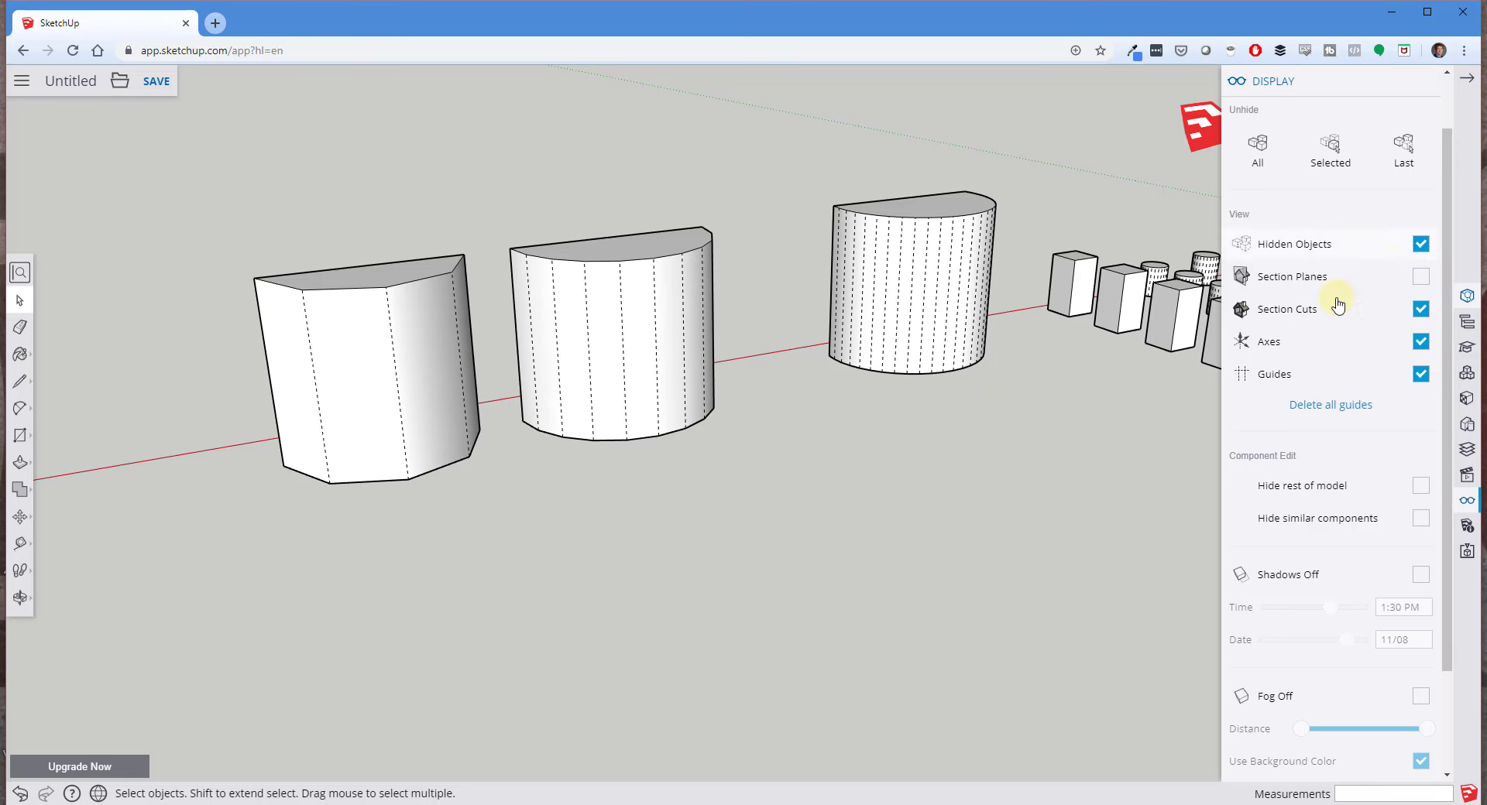
scroll(1033, 411, down, 3)
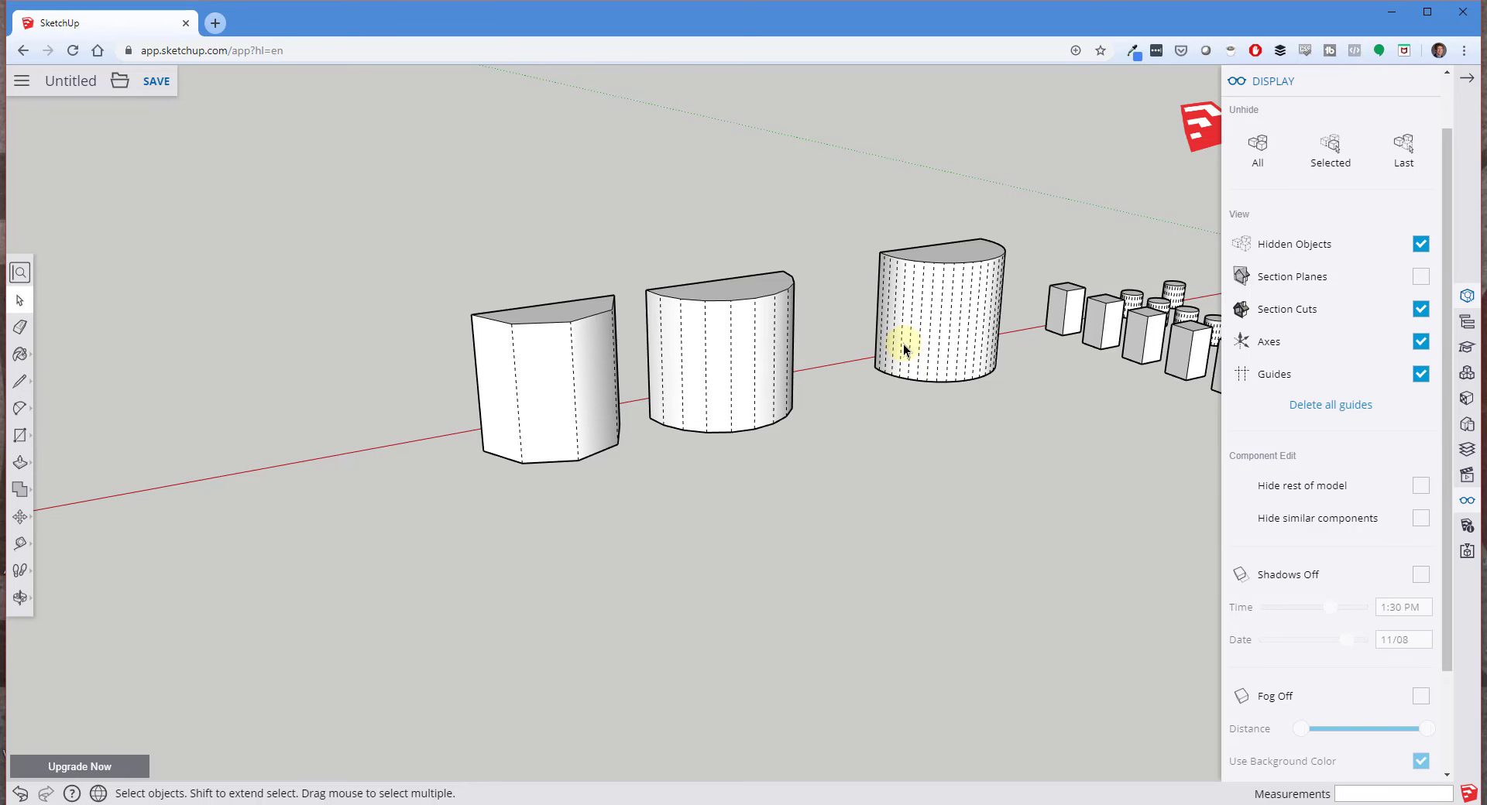
middle_drag(904, 344, 576, 309)
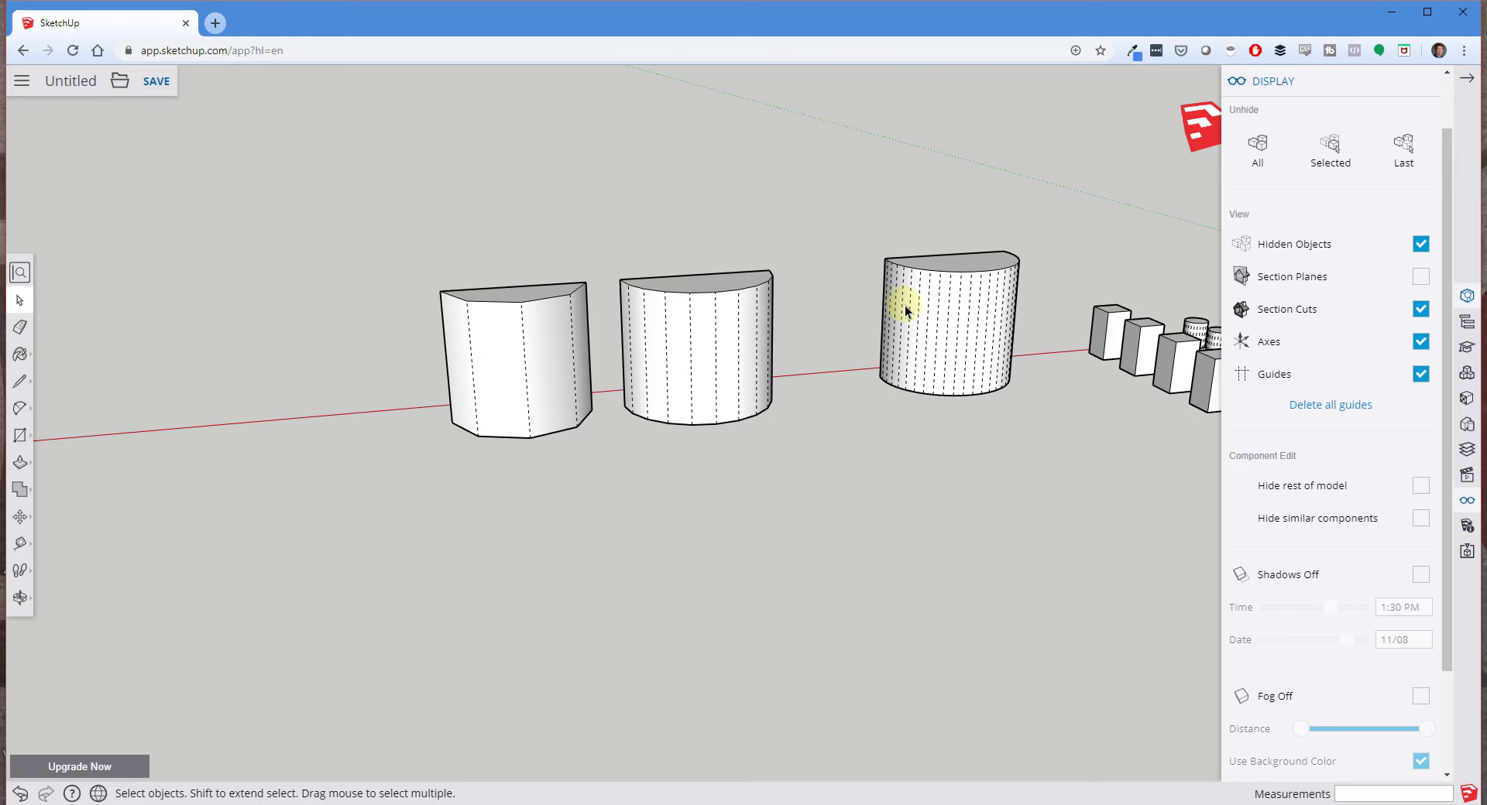
scroll(964, 311, up, 5)
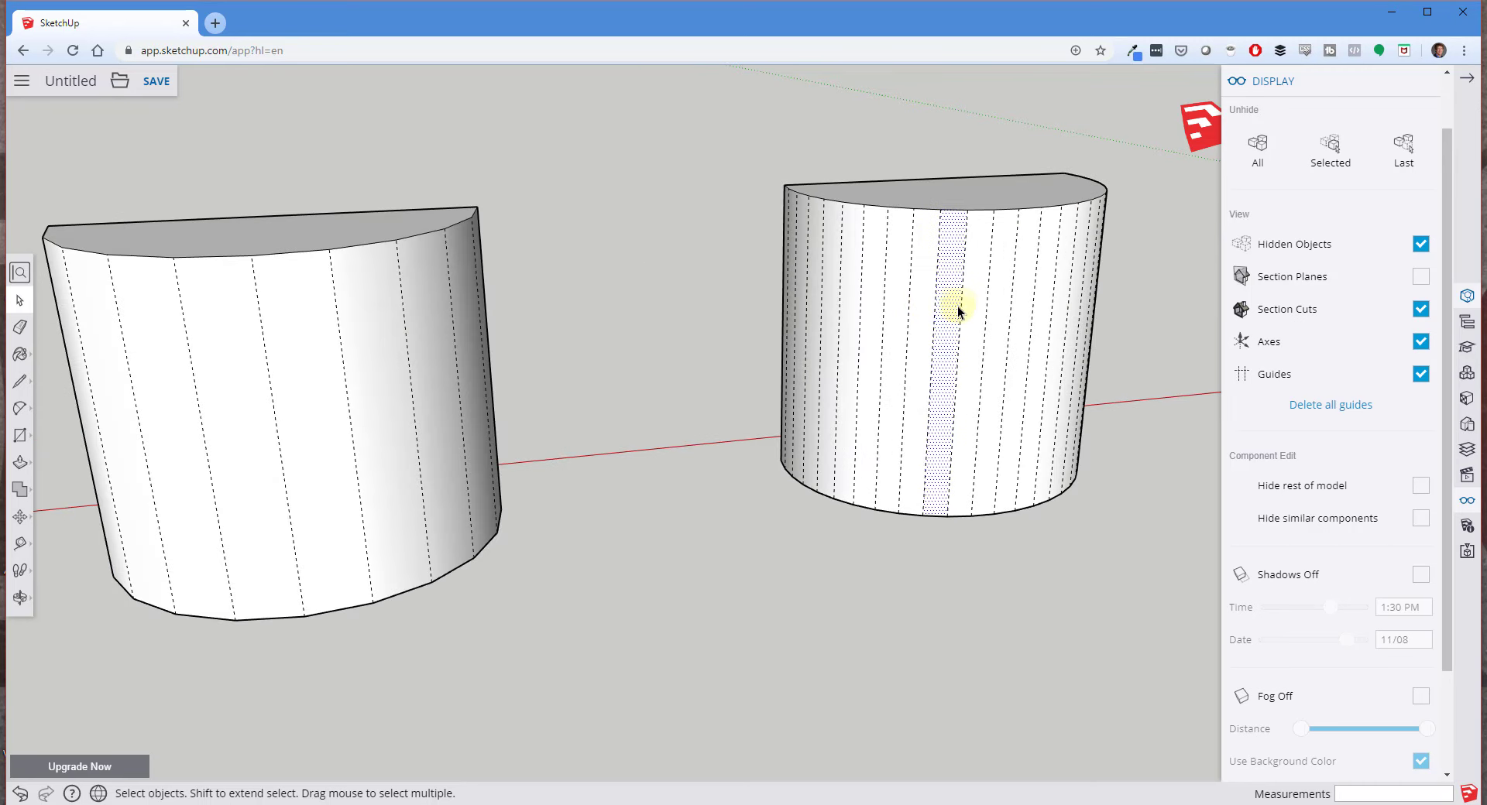
scroll(737, 332, down, 3)
scroll(821, 341, down, 5)
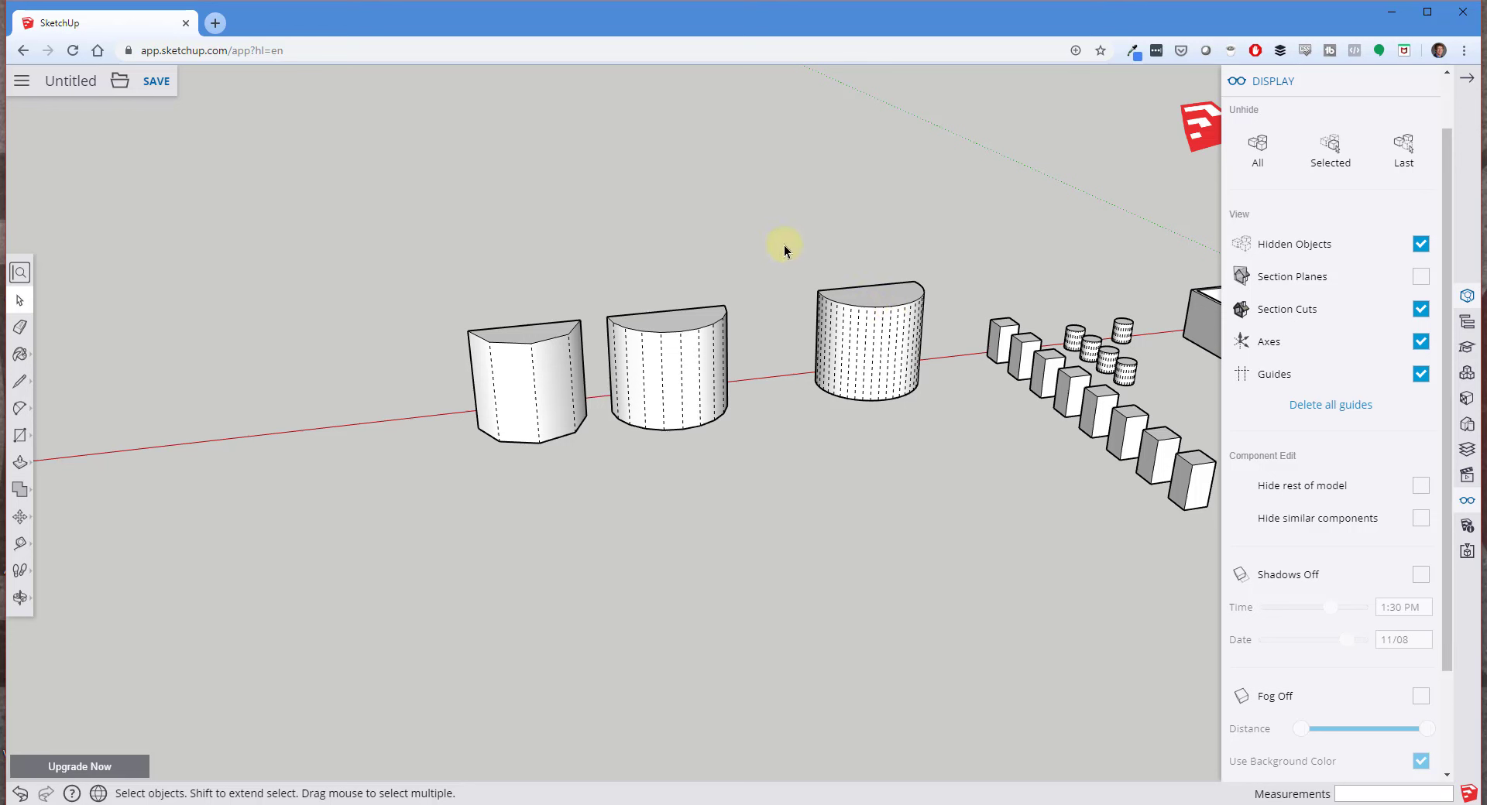
Select the 24-, 10- and 4-segment solids one after another to compare their entity counts.
drag(784, 245, 946, 422)
scroll(1248, 226, up, 2)
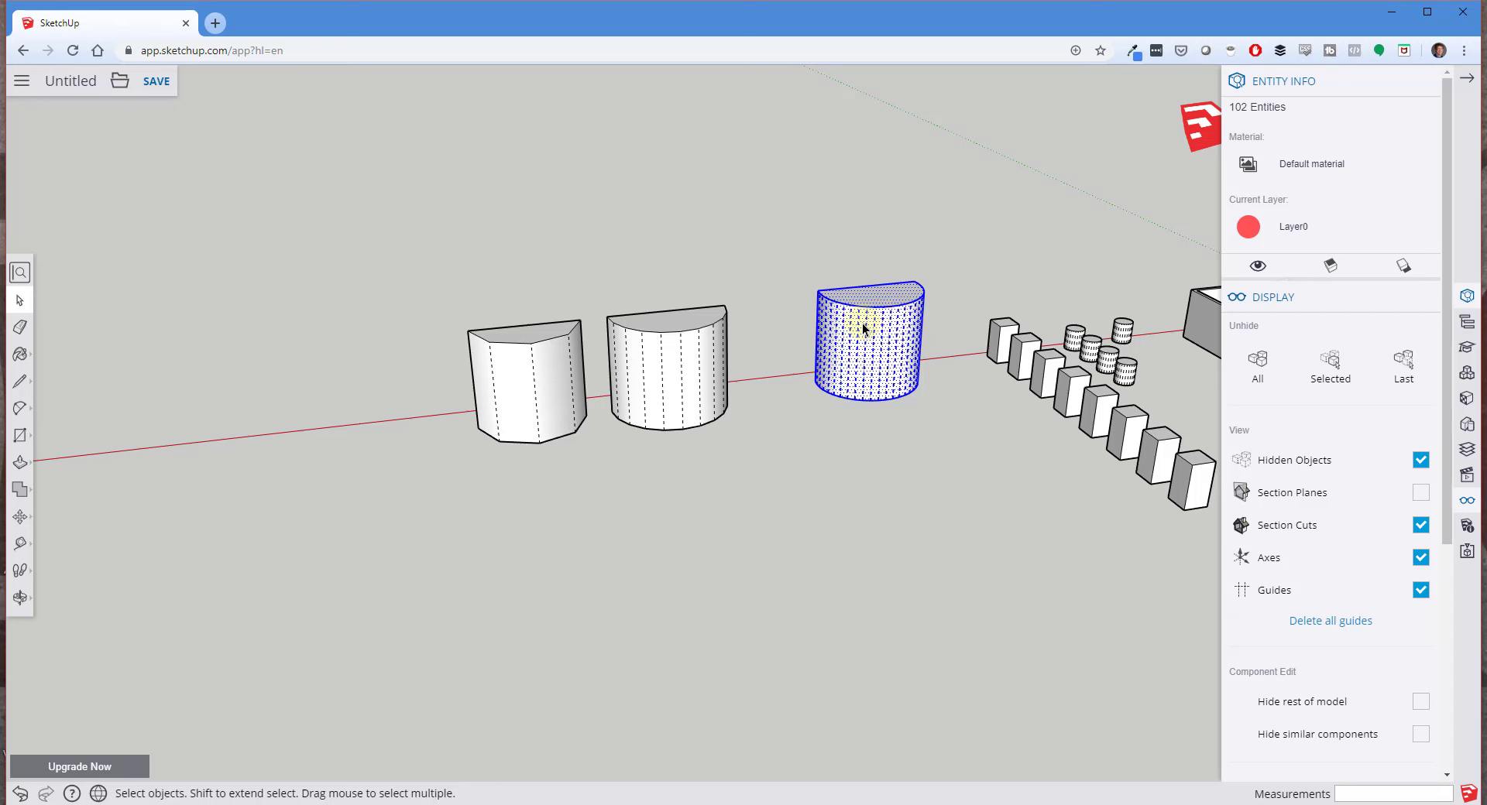
drag(593, 282, 781, 456)
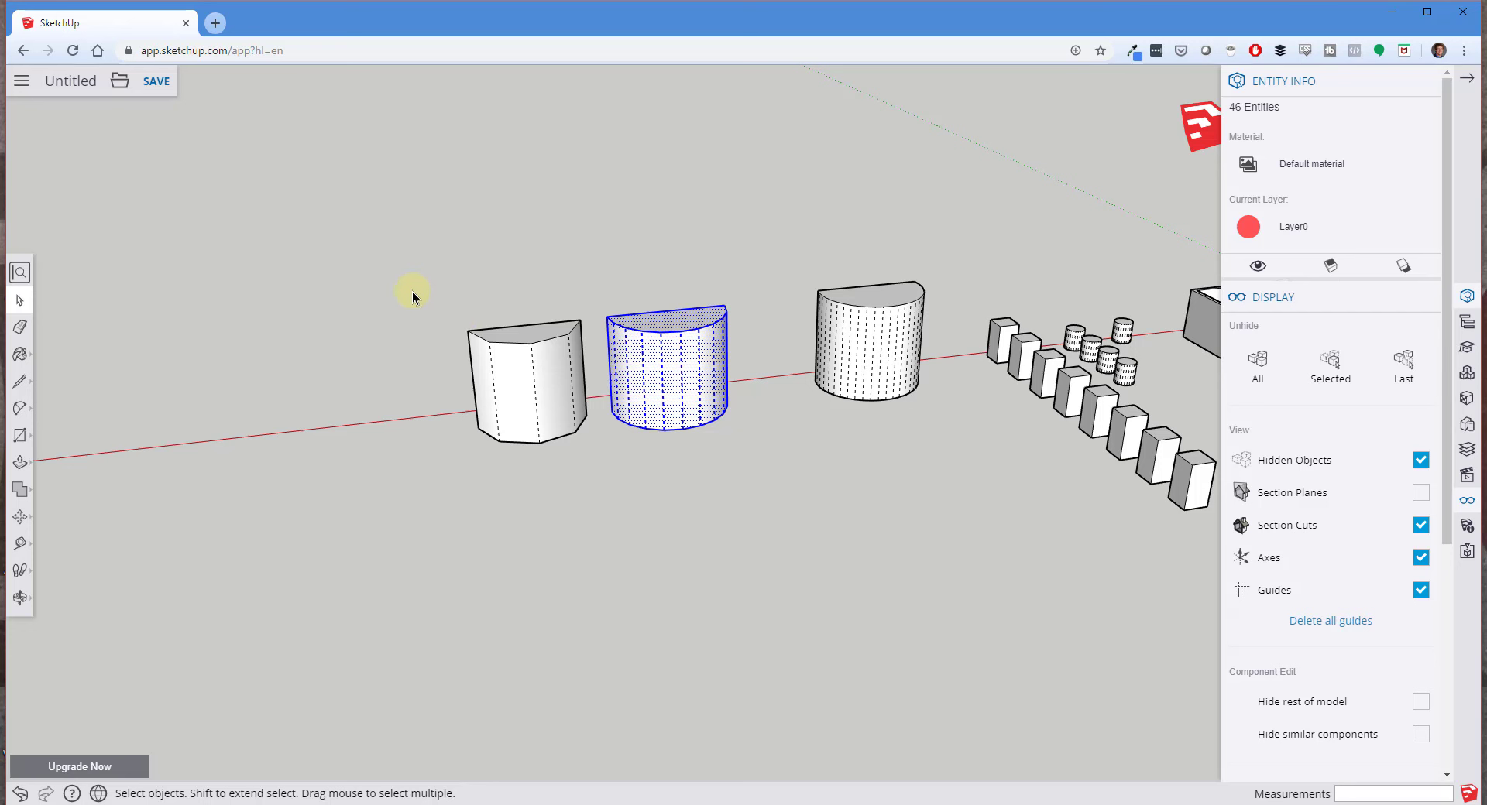
drag(412, 291, 603, 475)
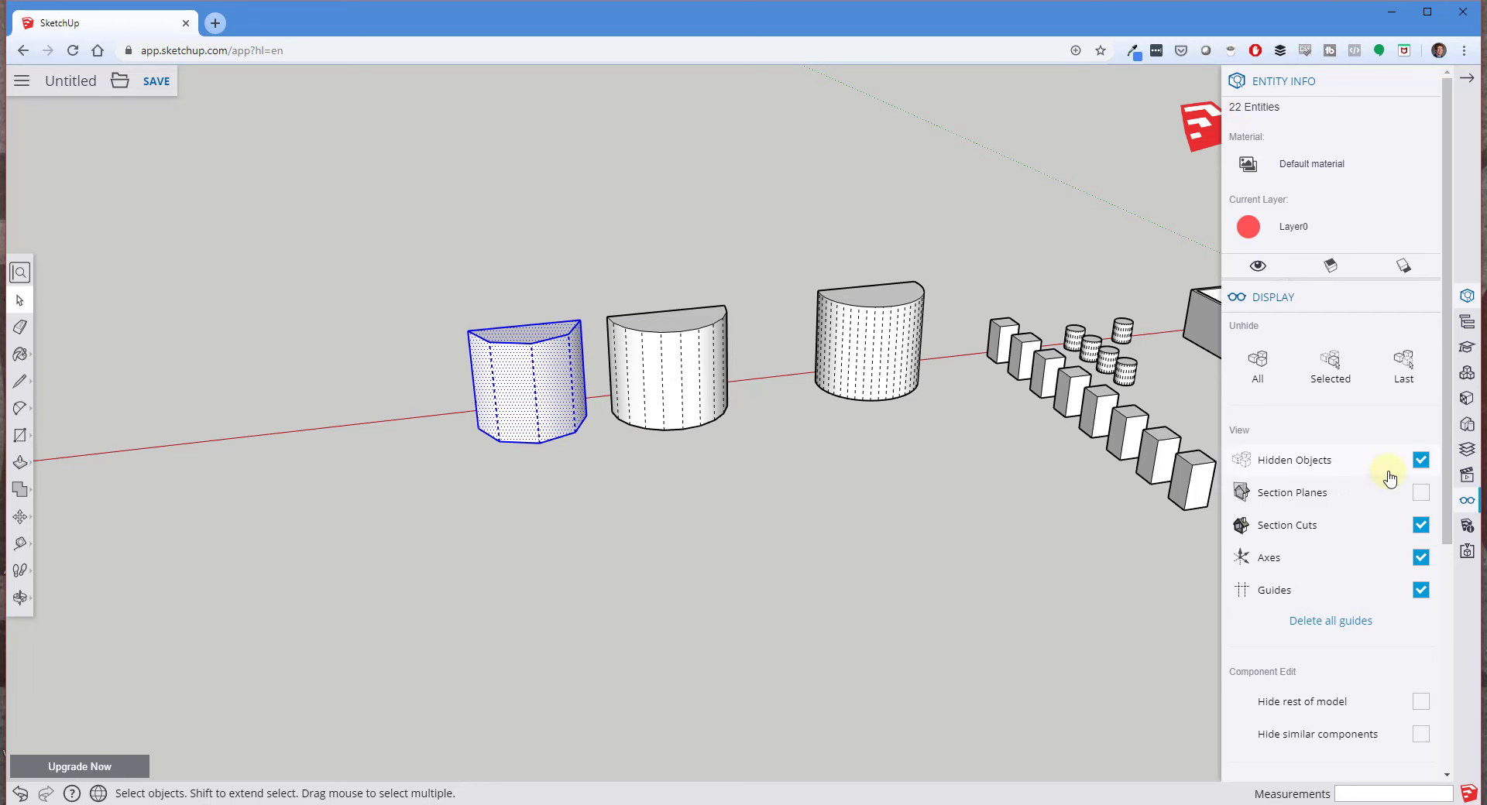
Turn off the display of hidden objects, clear the selection and view the three smooth-shaded solids.
click(1420, 460)
click(885, 440)
scroll(731, 440, up, 5)
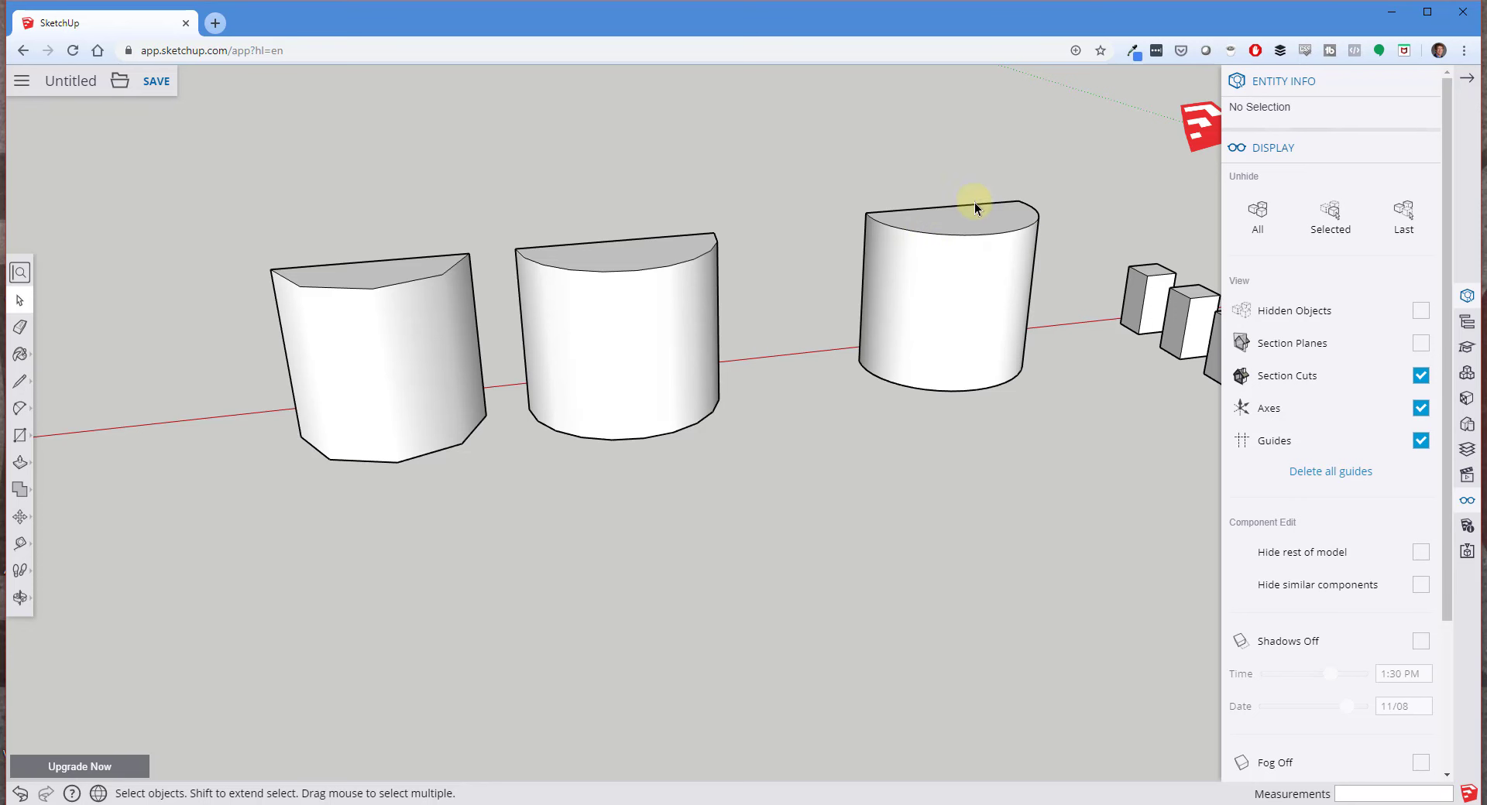
scroll(852, 257, down, 2)
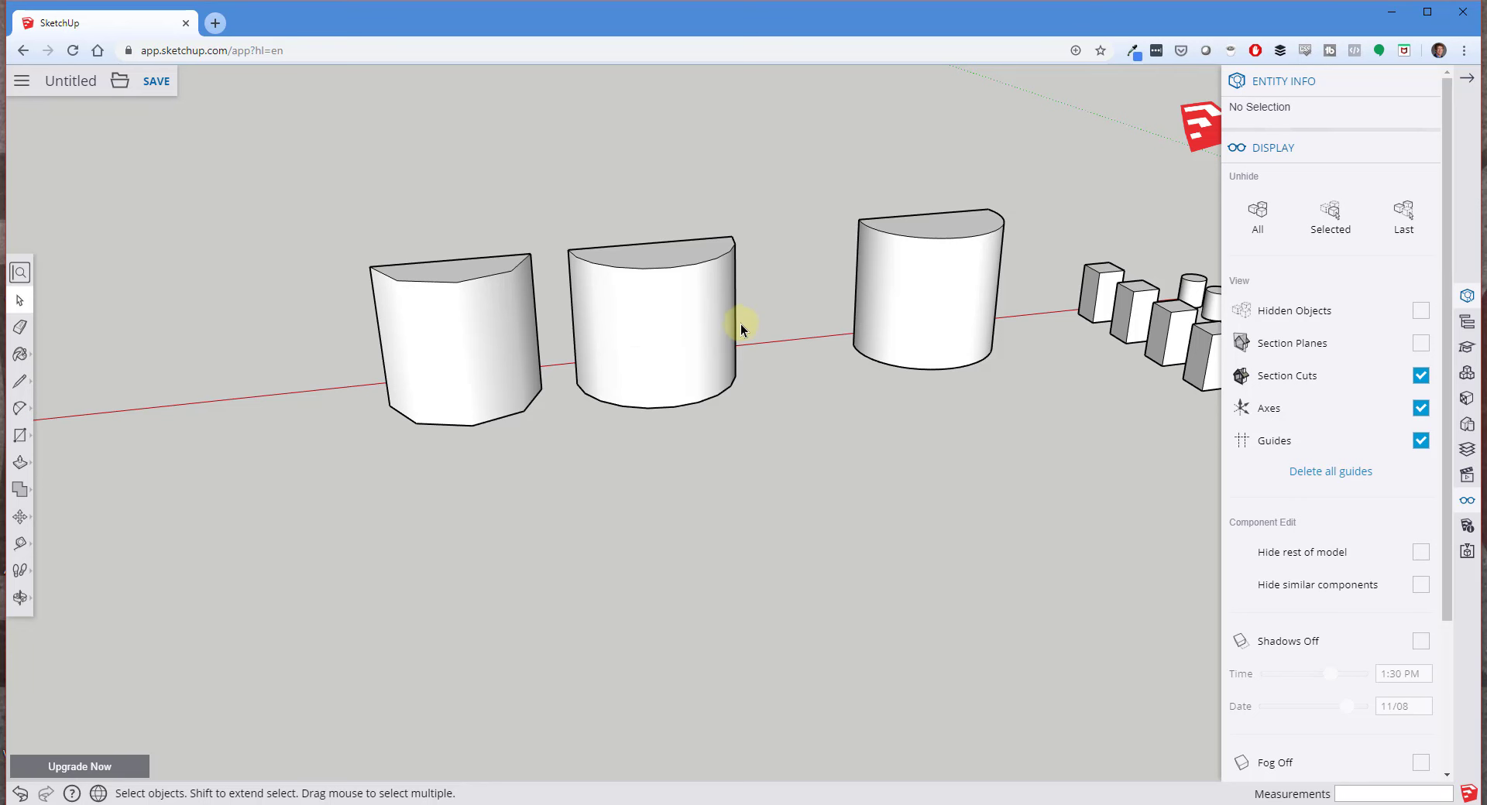
Draw a circle with 6 sides on the ground in front of the 4-segment solid, beside the red axis.
scroll(750, 316, down, 5)
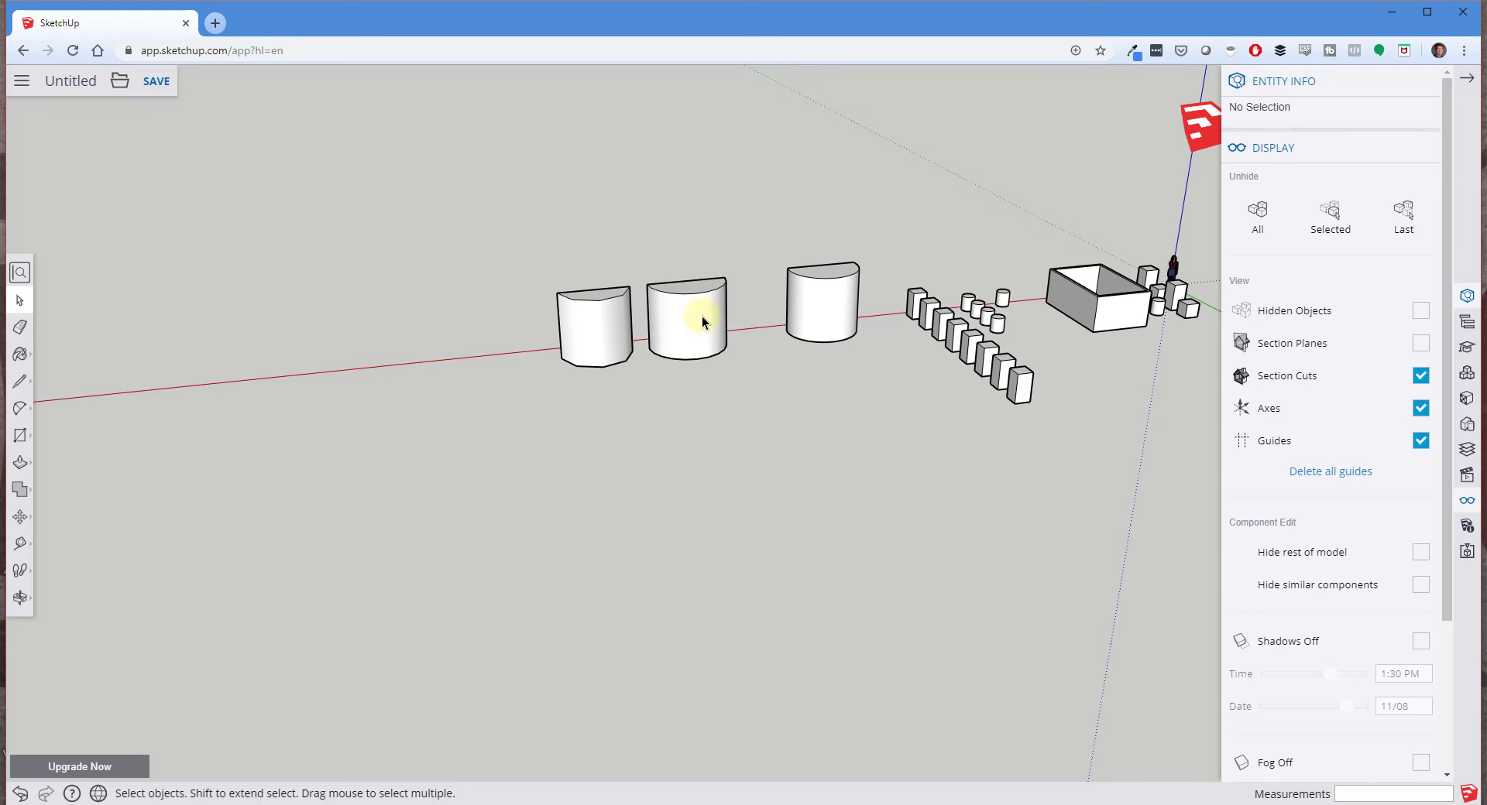
middle_drag(666, 337, 790, 402)
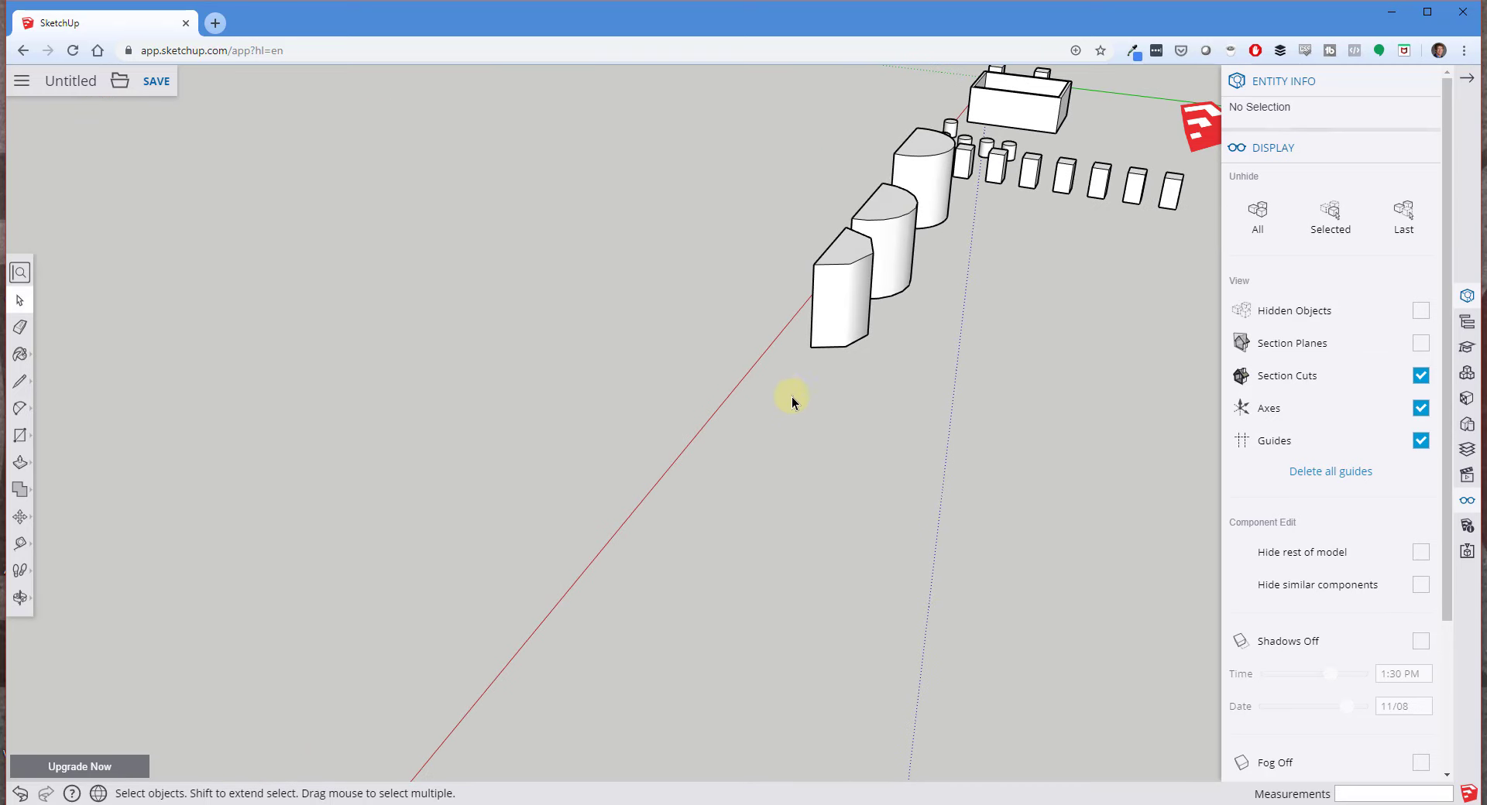
key(c)
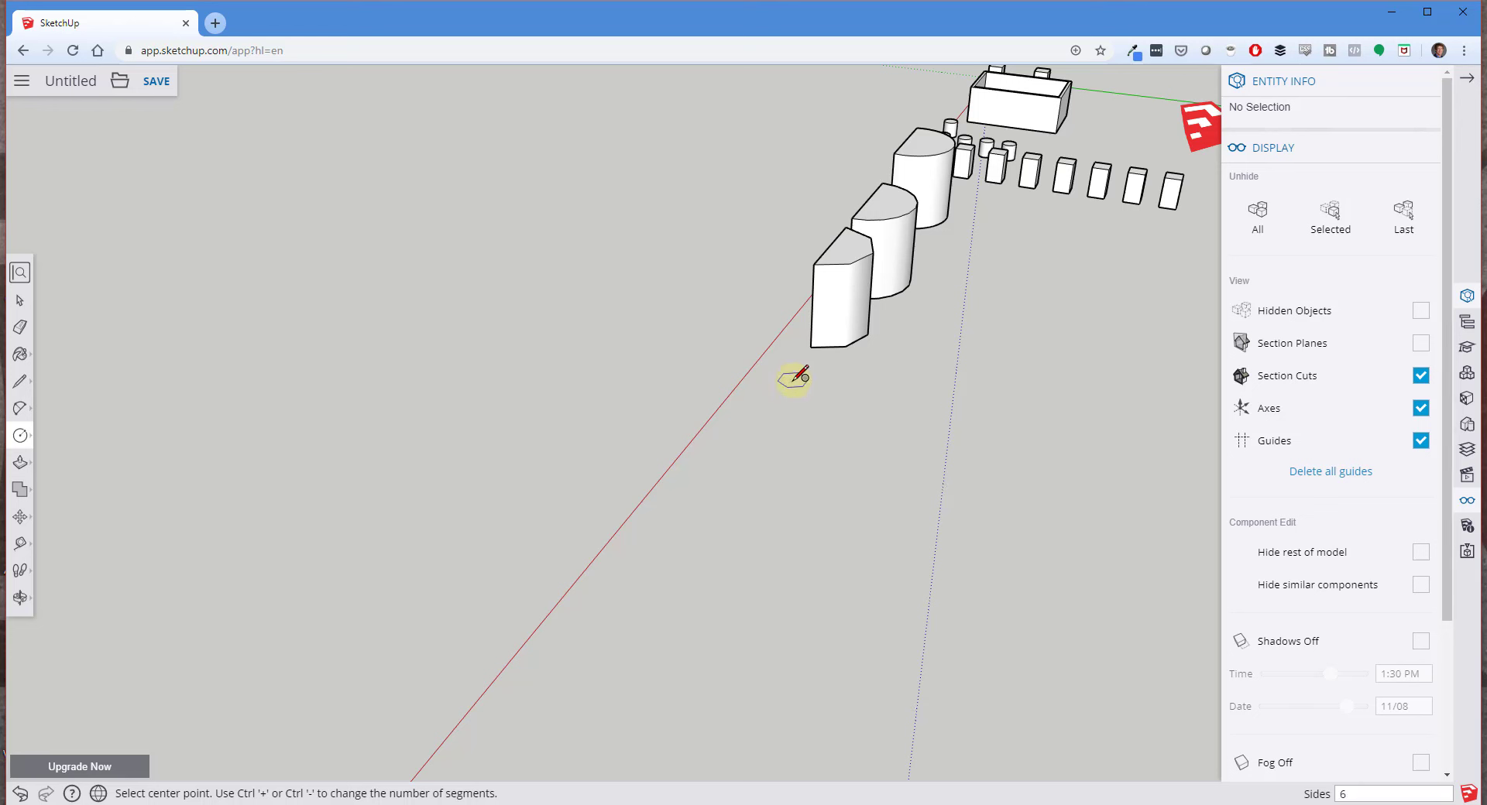
click(792, 381)
click(833, 385)
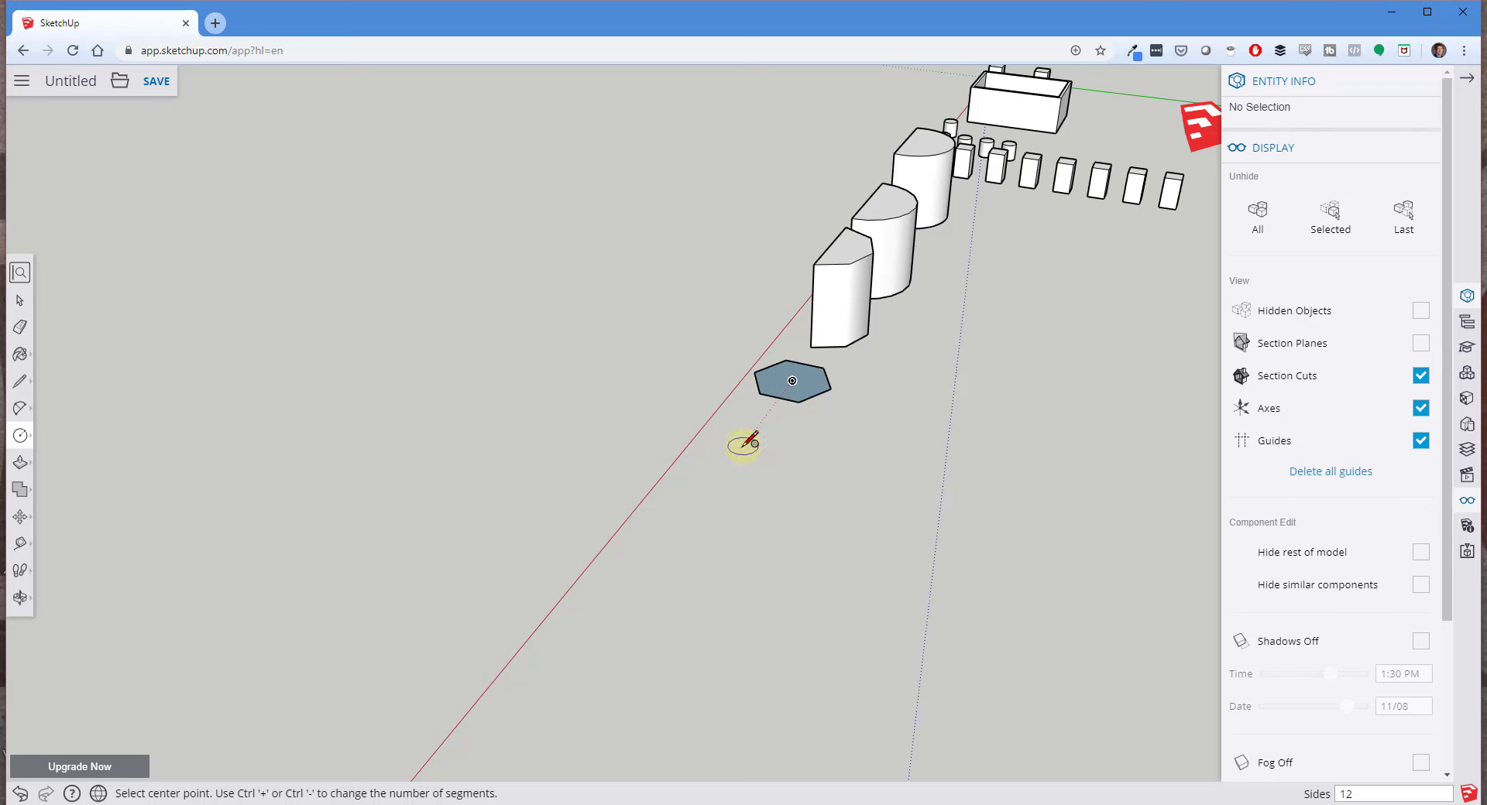
Draw a 12-sided circle with a radius of about 3' 3 3/8" on the ground in front of the 6-sided circle.
click(743, 447)
click(779, 449)
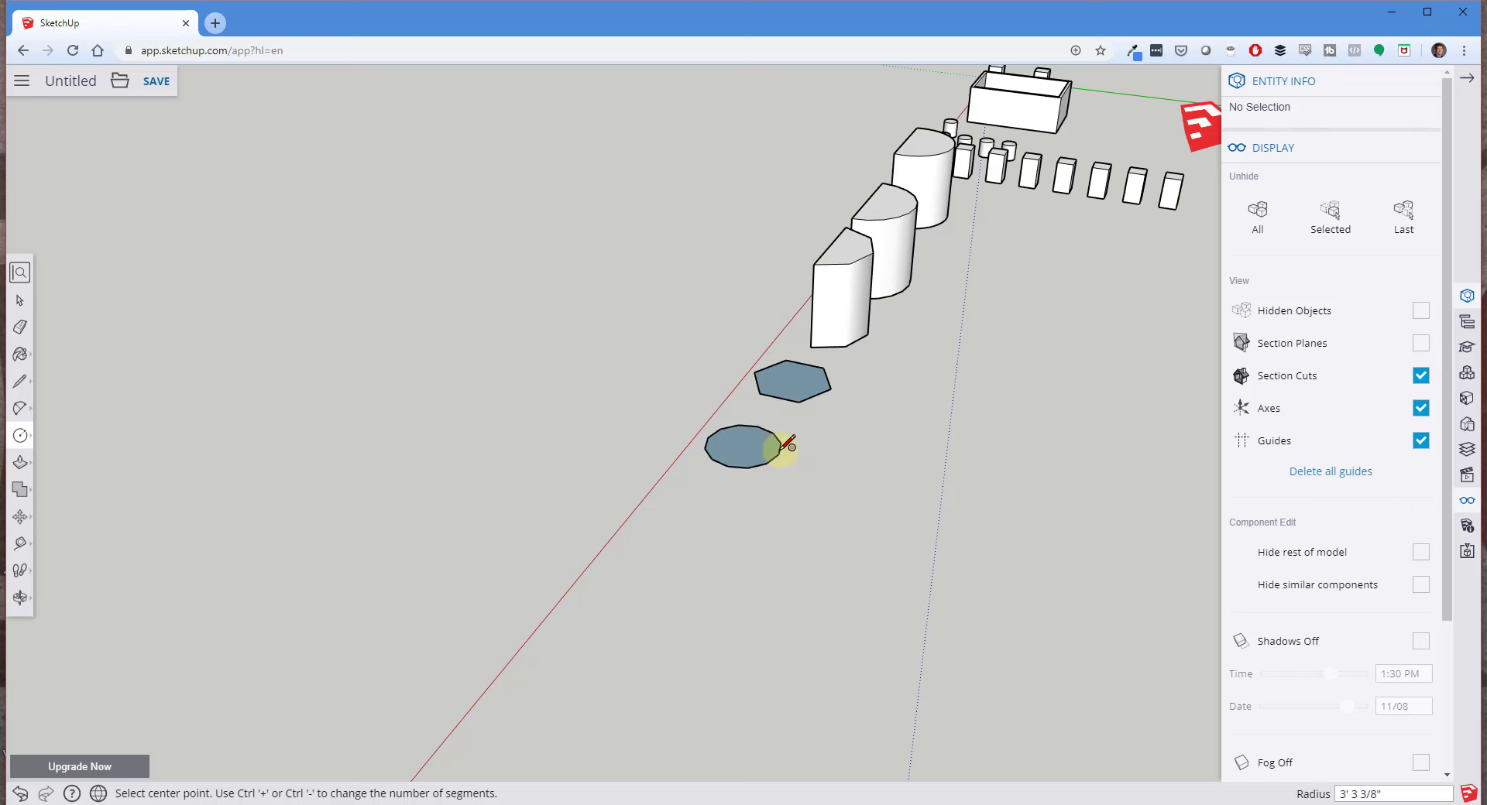
key(space)
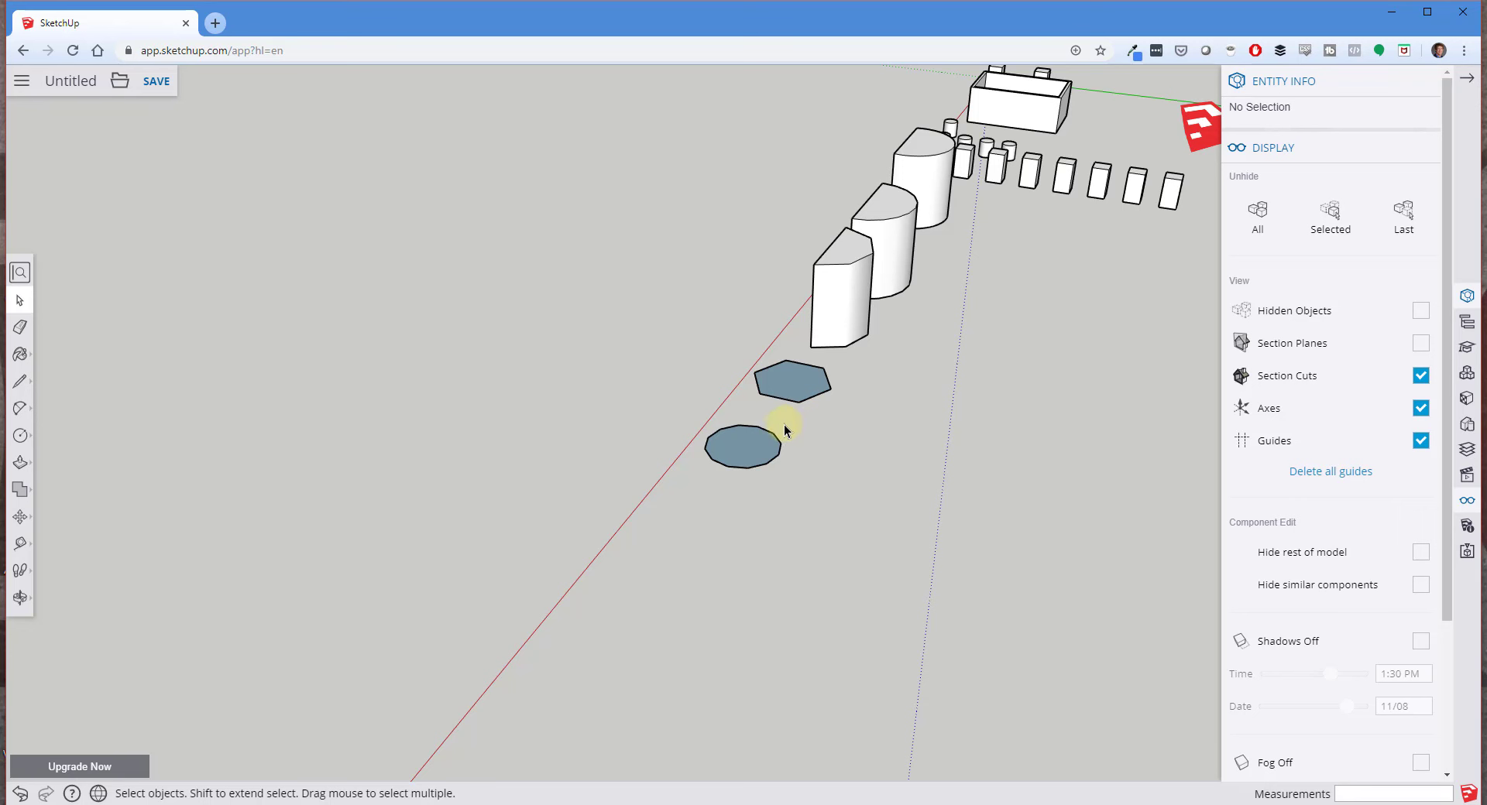
Select the edge of the 12-sided circle and set its segment count to 24.
click(778, 452)
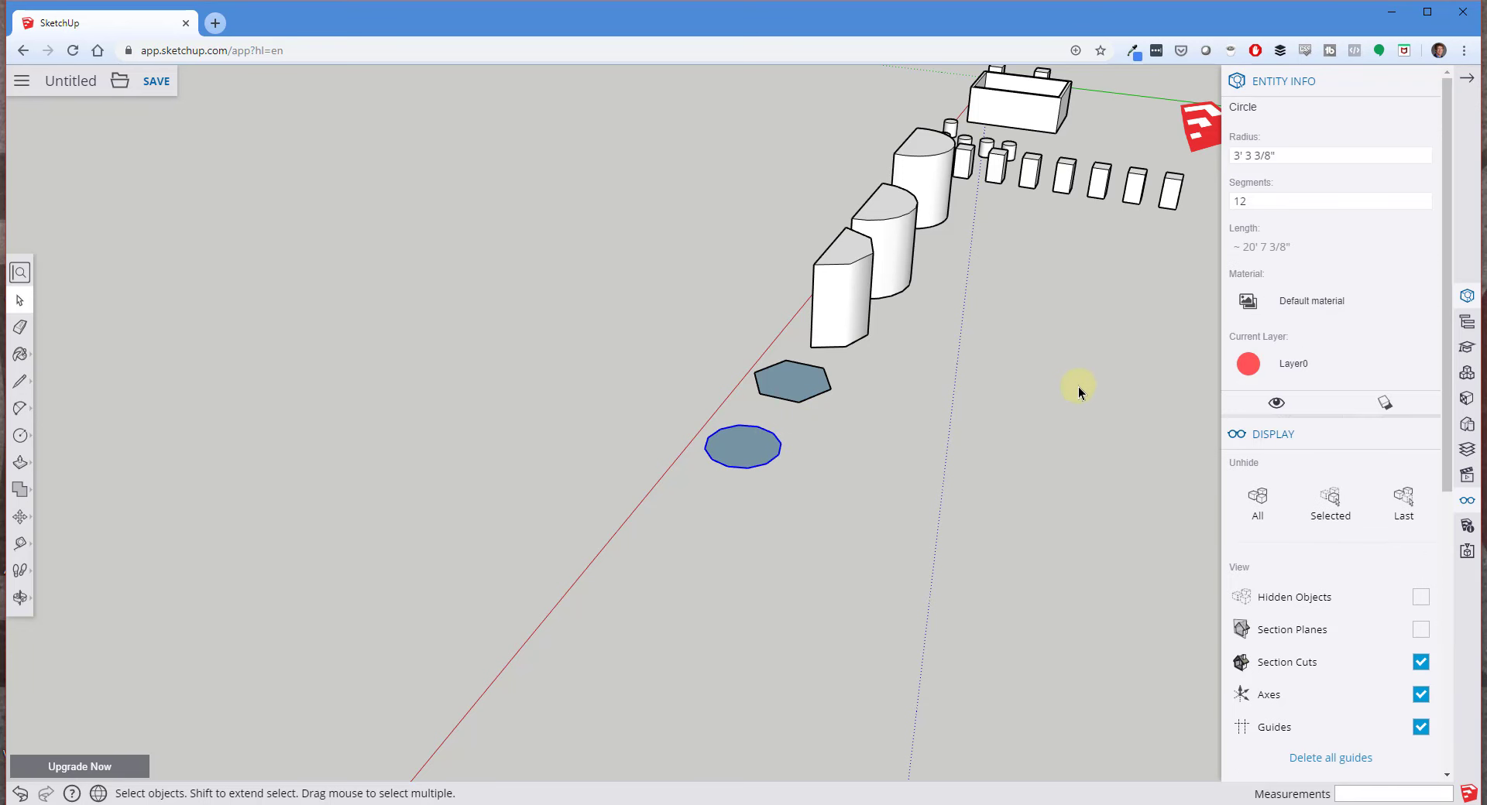
scroll(767, 459, up, 2)
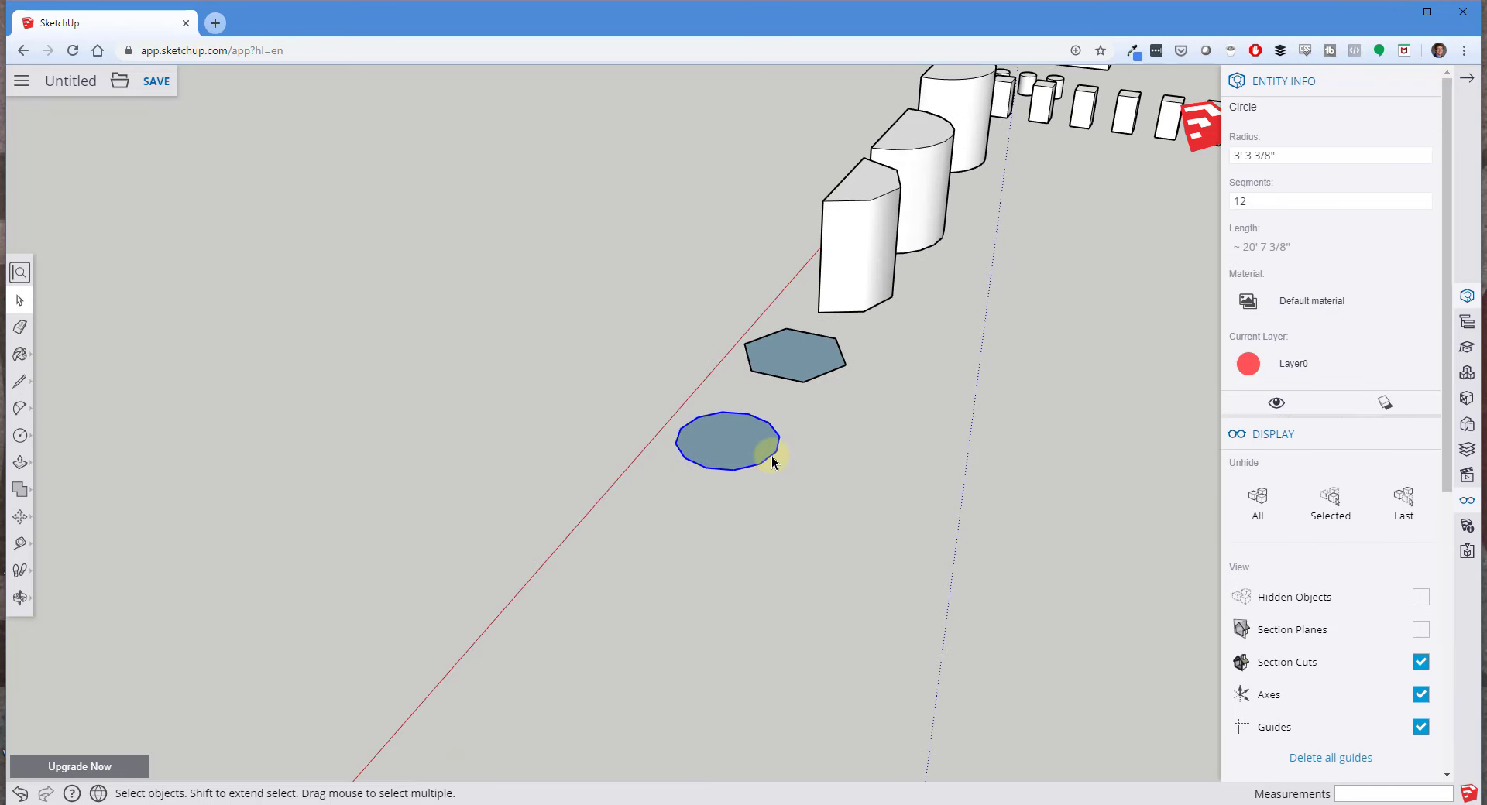
right_click(773, 459)
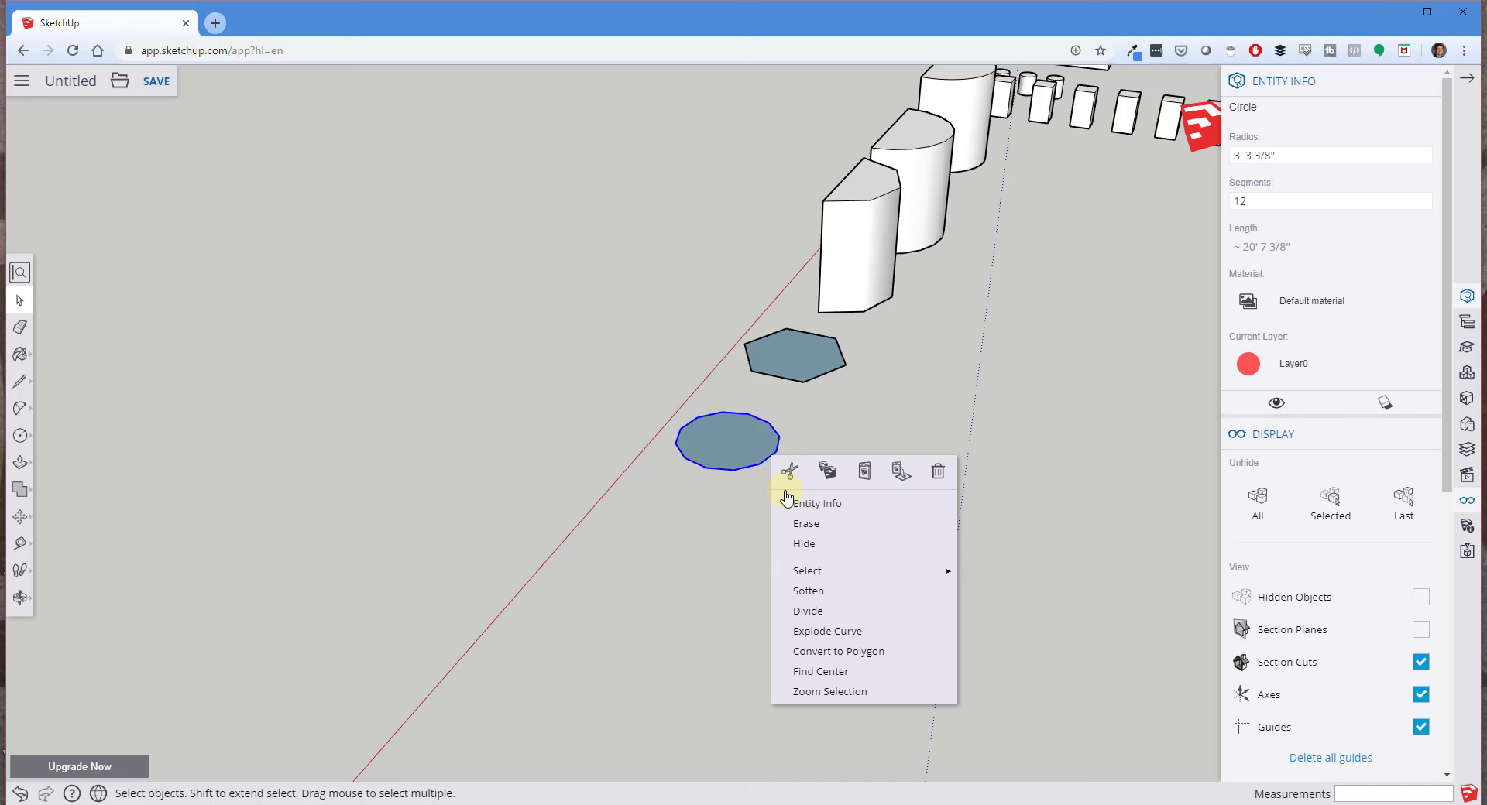
click(728, 547)
click(773, 454)
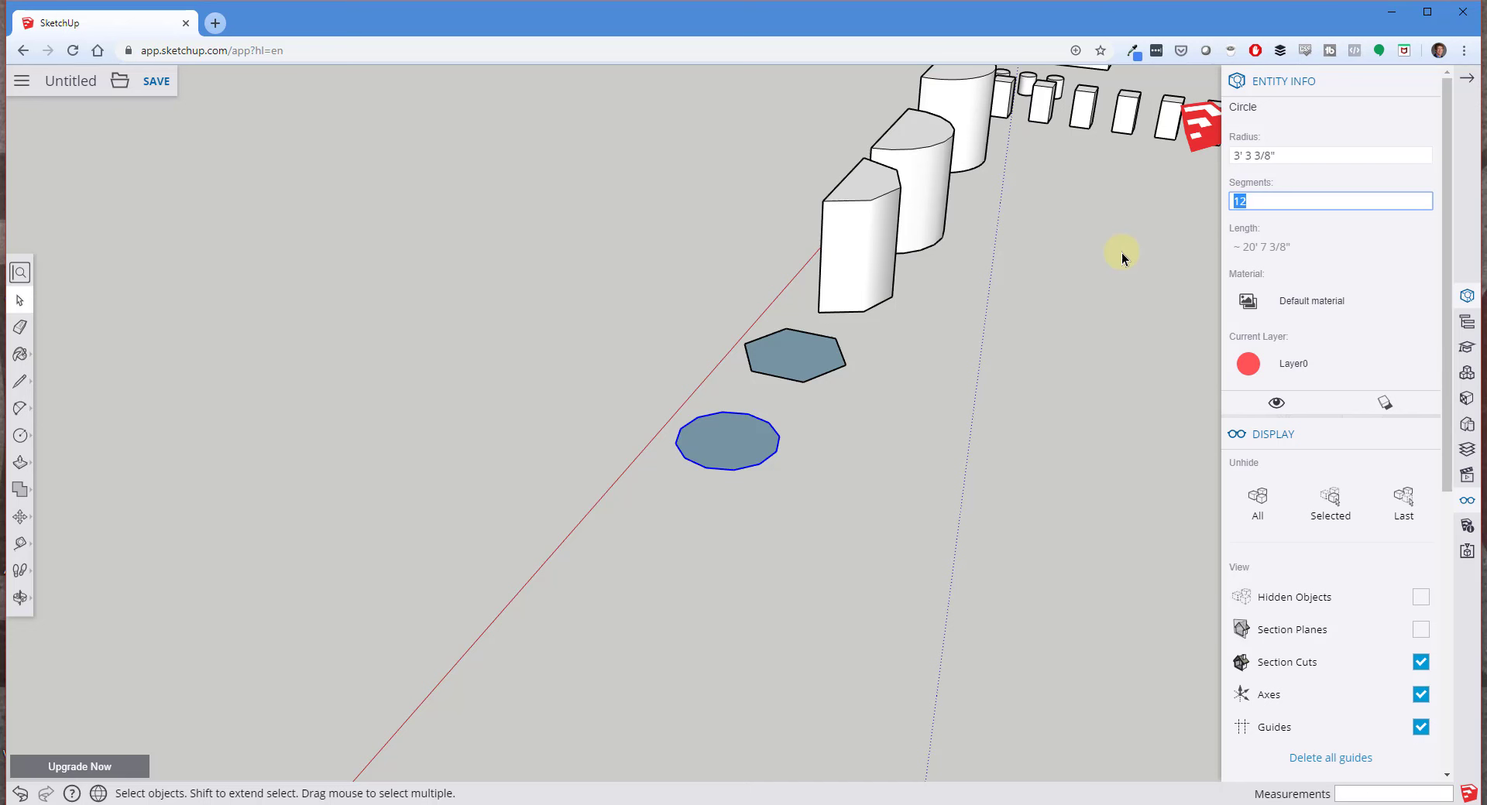
text(24)
key(Return)
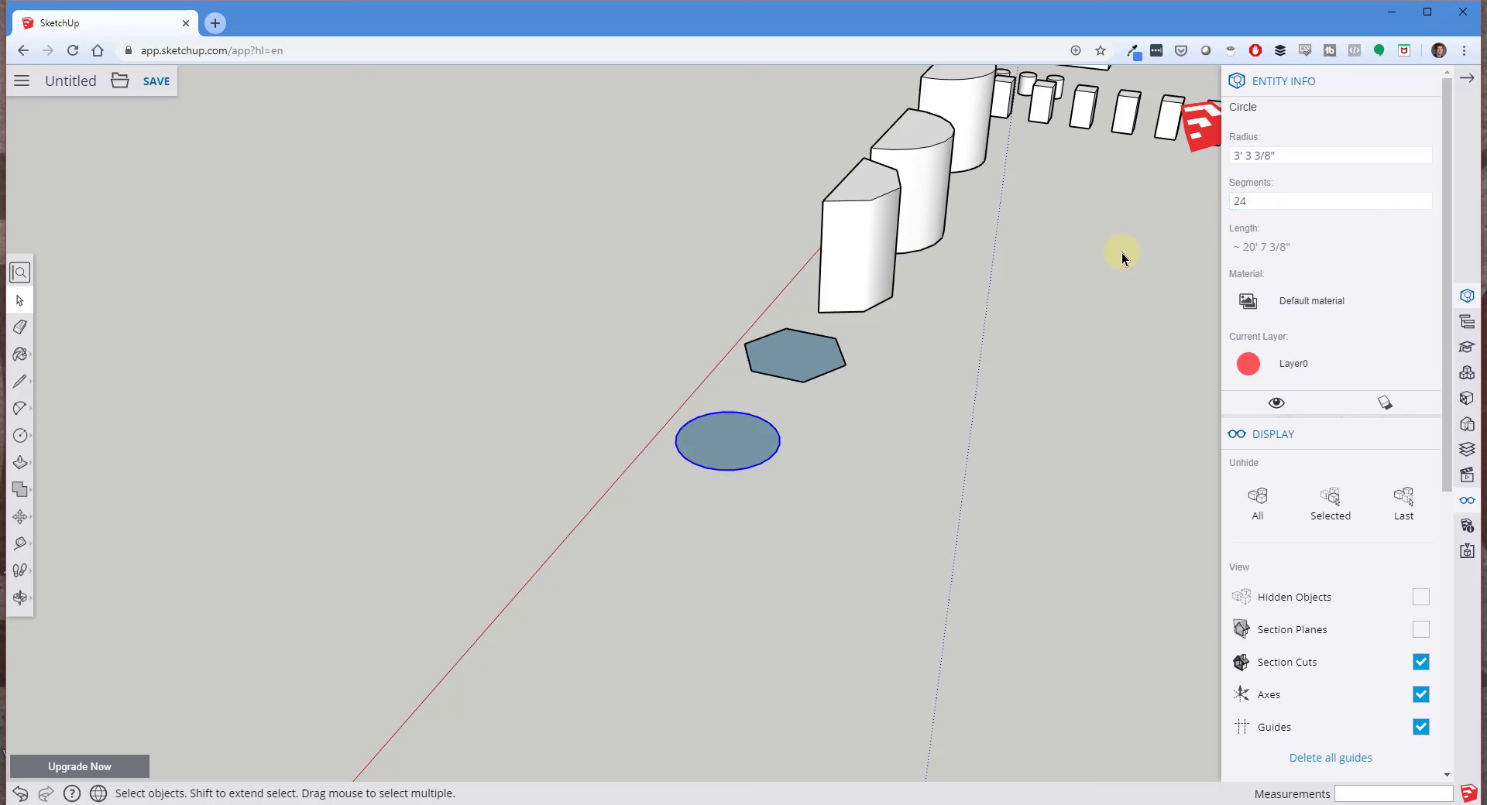
Set the selected circle's segment count to 48 and inspect its outline up close.
click(1239, 200)
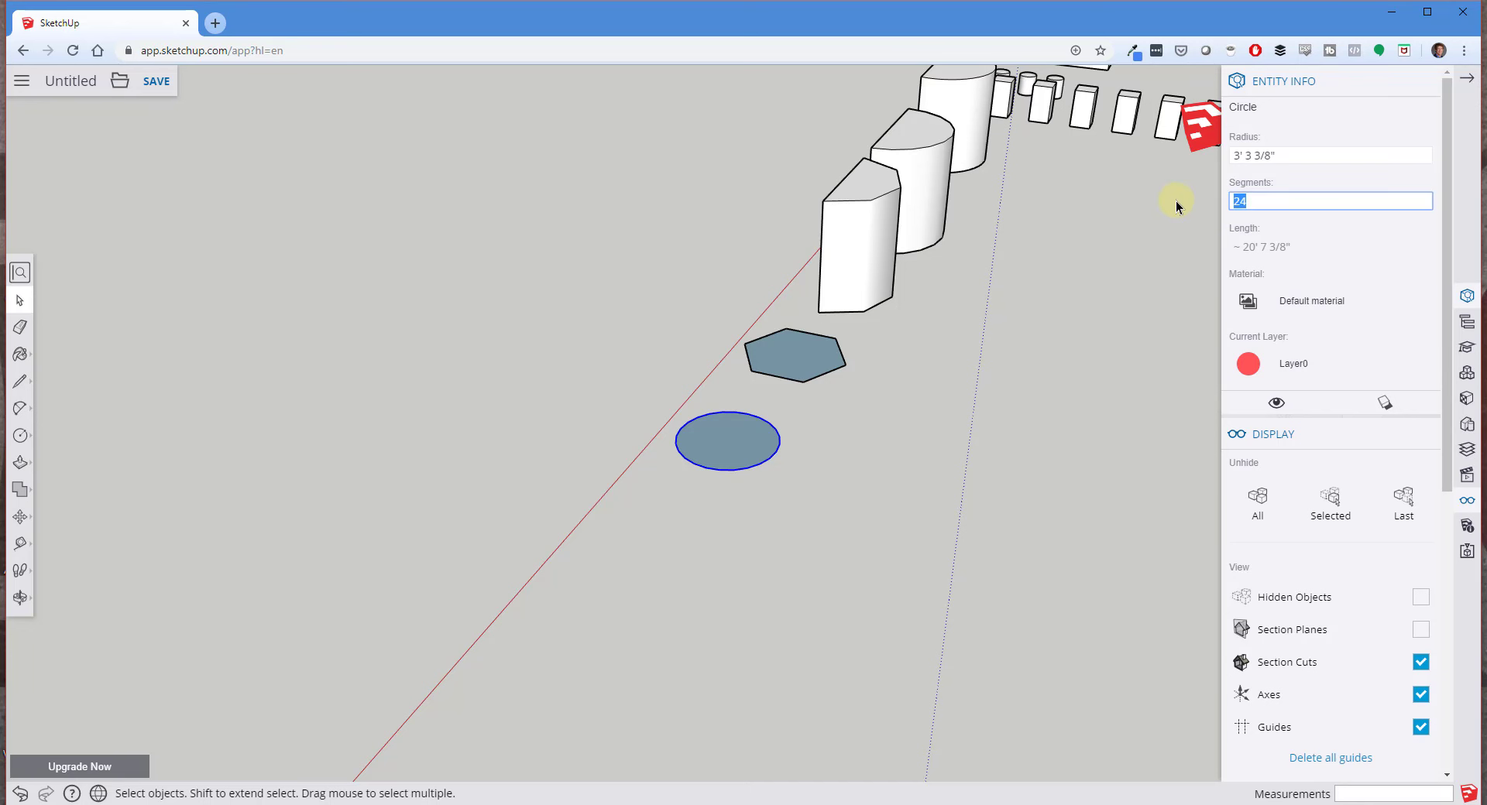
text(48)
key(Return)
scroll(728, 436, up, 5)
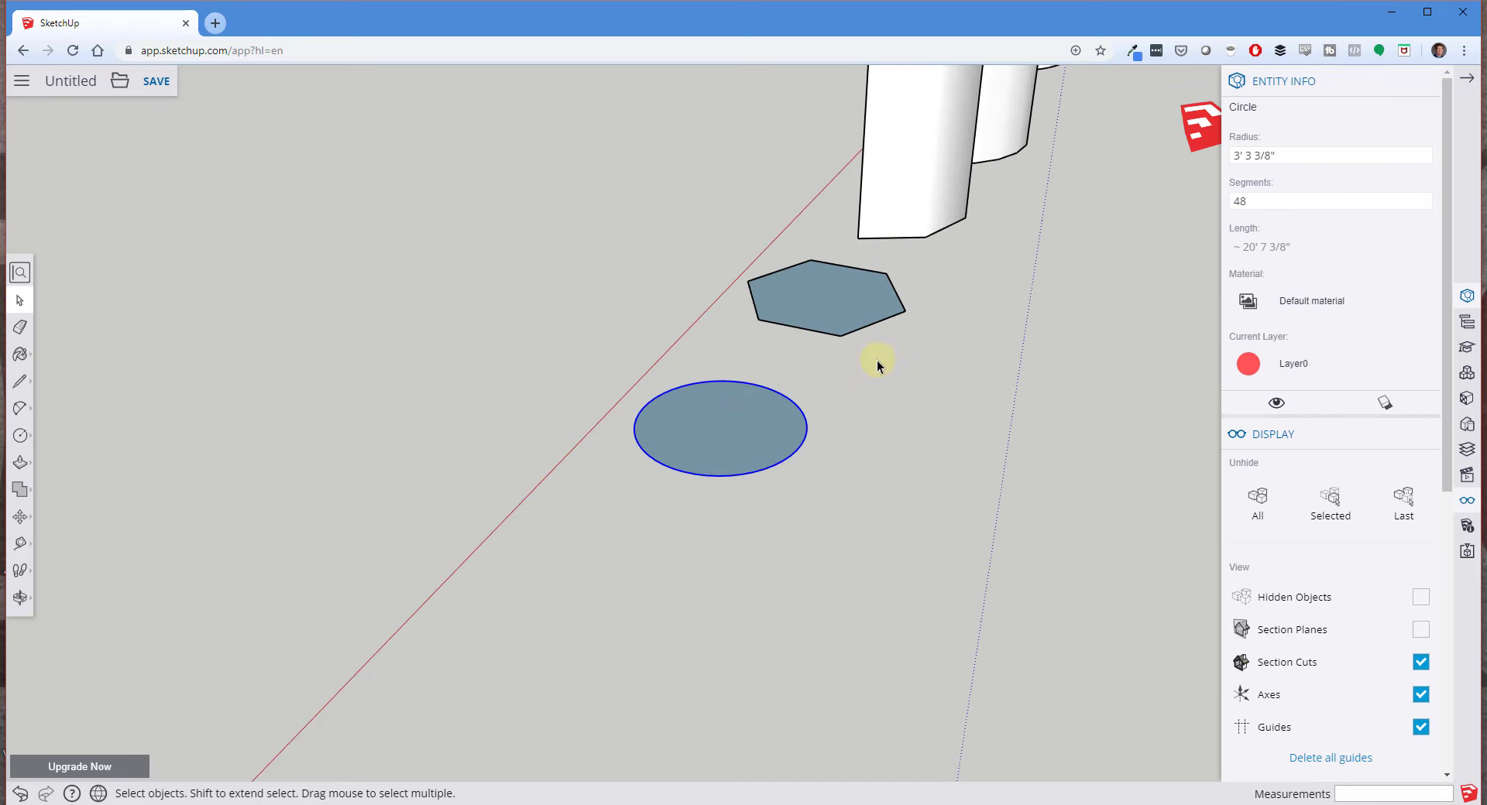
scroll(732, 435, up, 3)
Reduce the selected circle's segment count to 3, then change it to 8.
click(1239, 200)
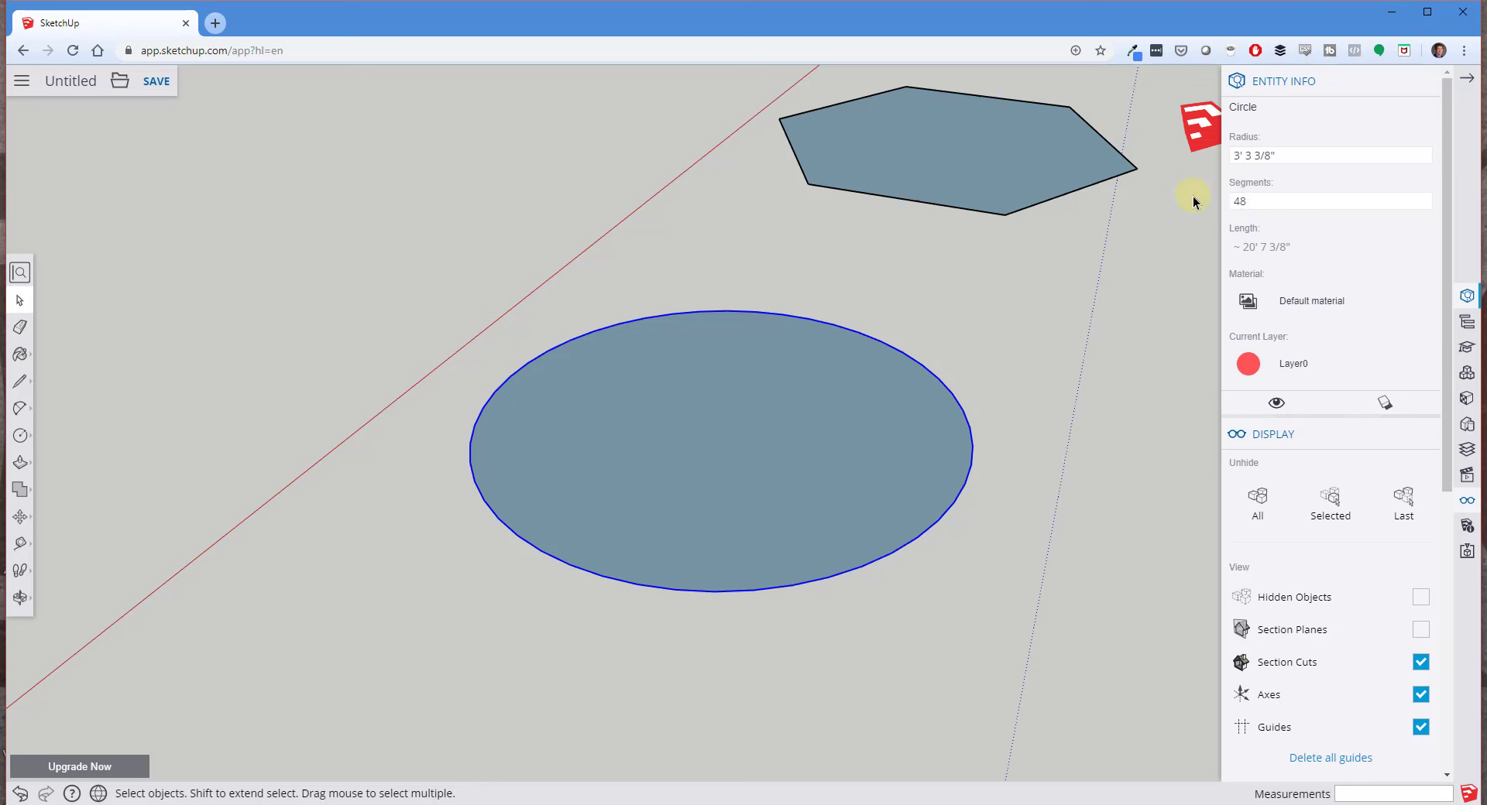
text(3)
key(Return)
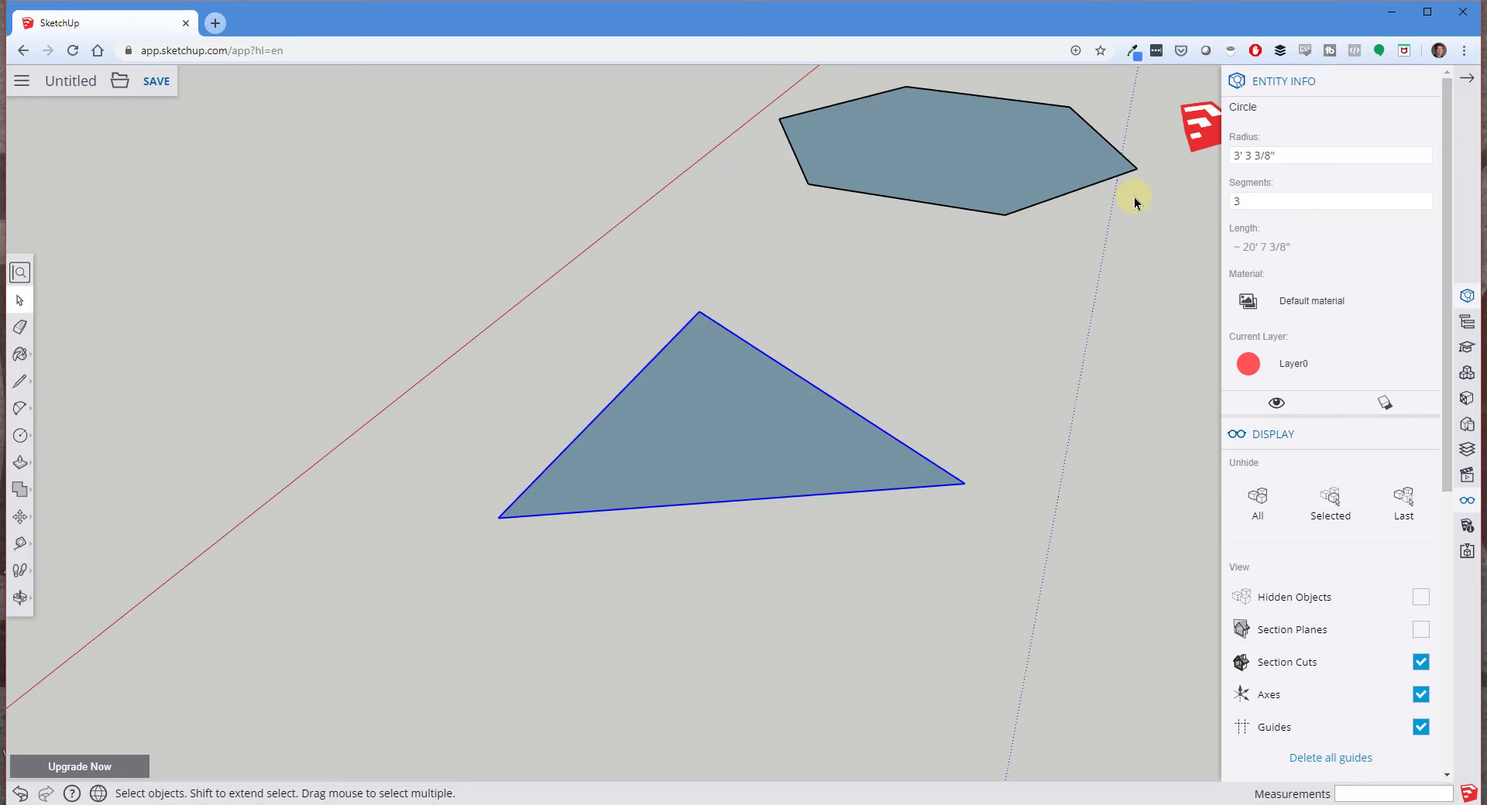
drag(1250, 203, 1170, 192)
text(8)
key(Return)
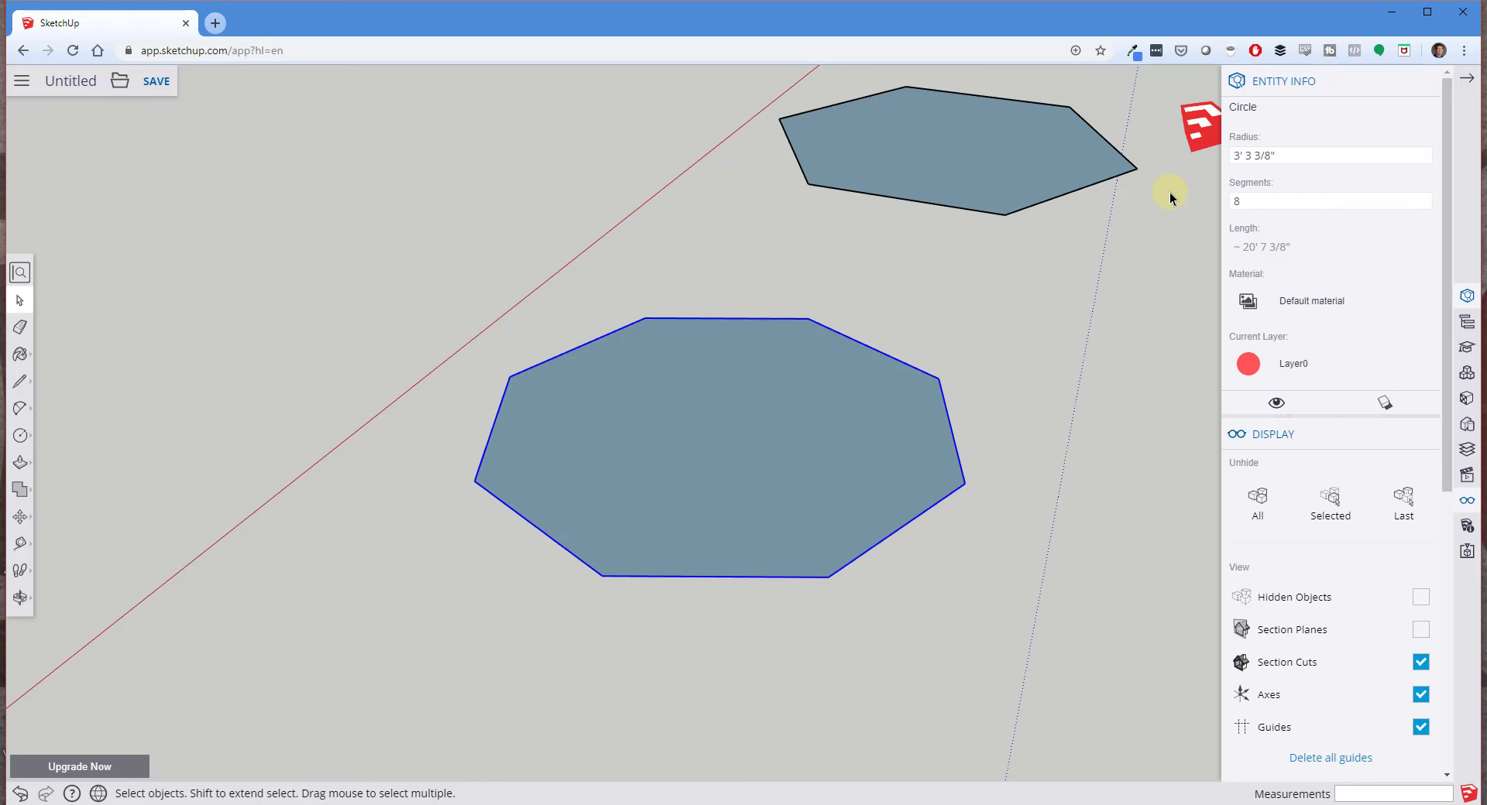
scroll(797, 388, down, 5)
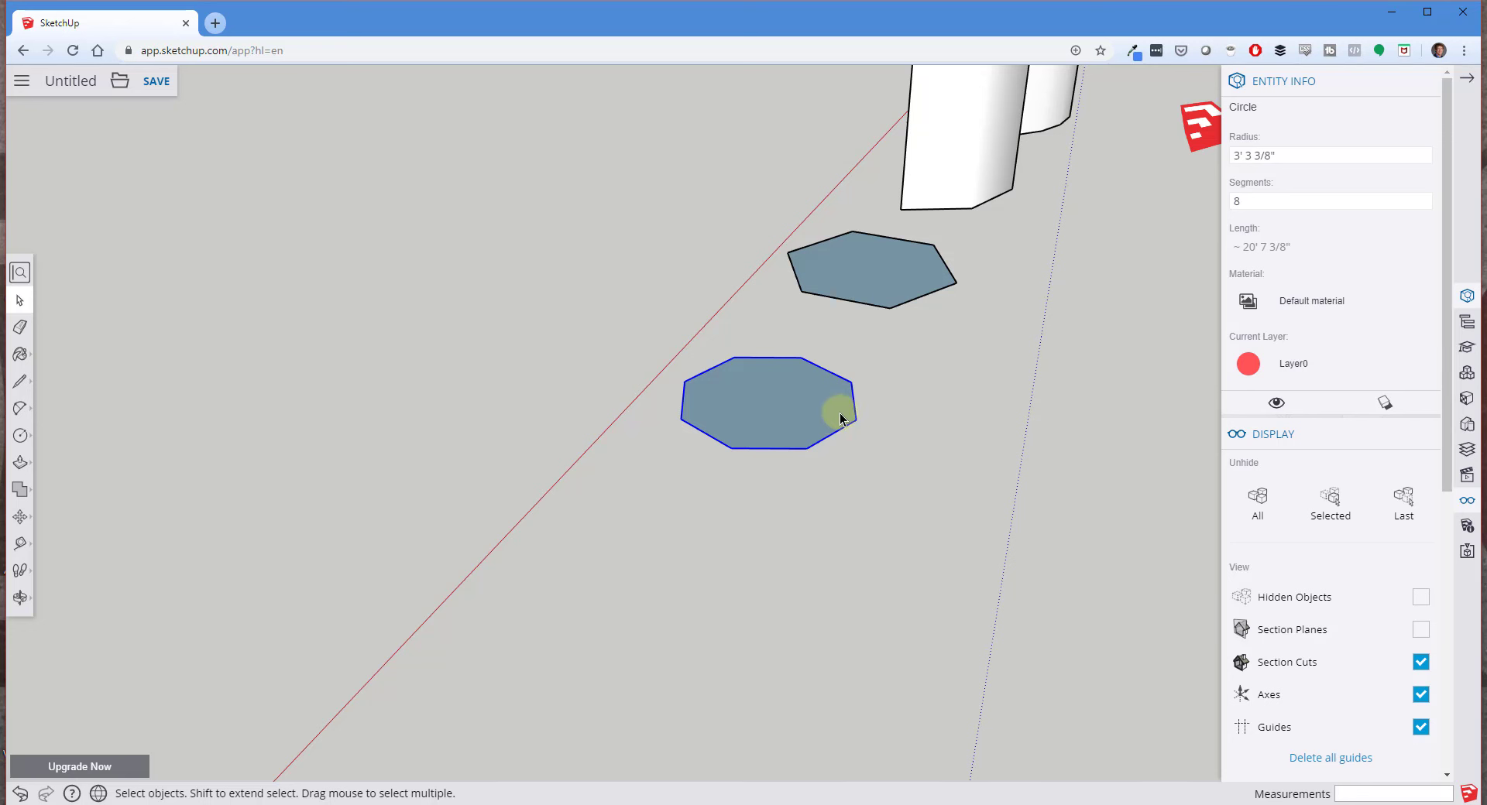
Set the selected circle's segment count to 6.
click(1242, 203)
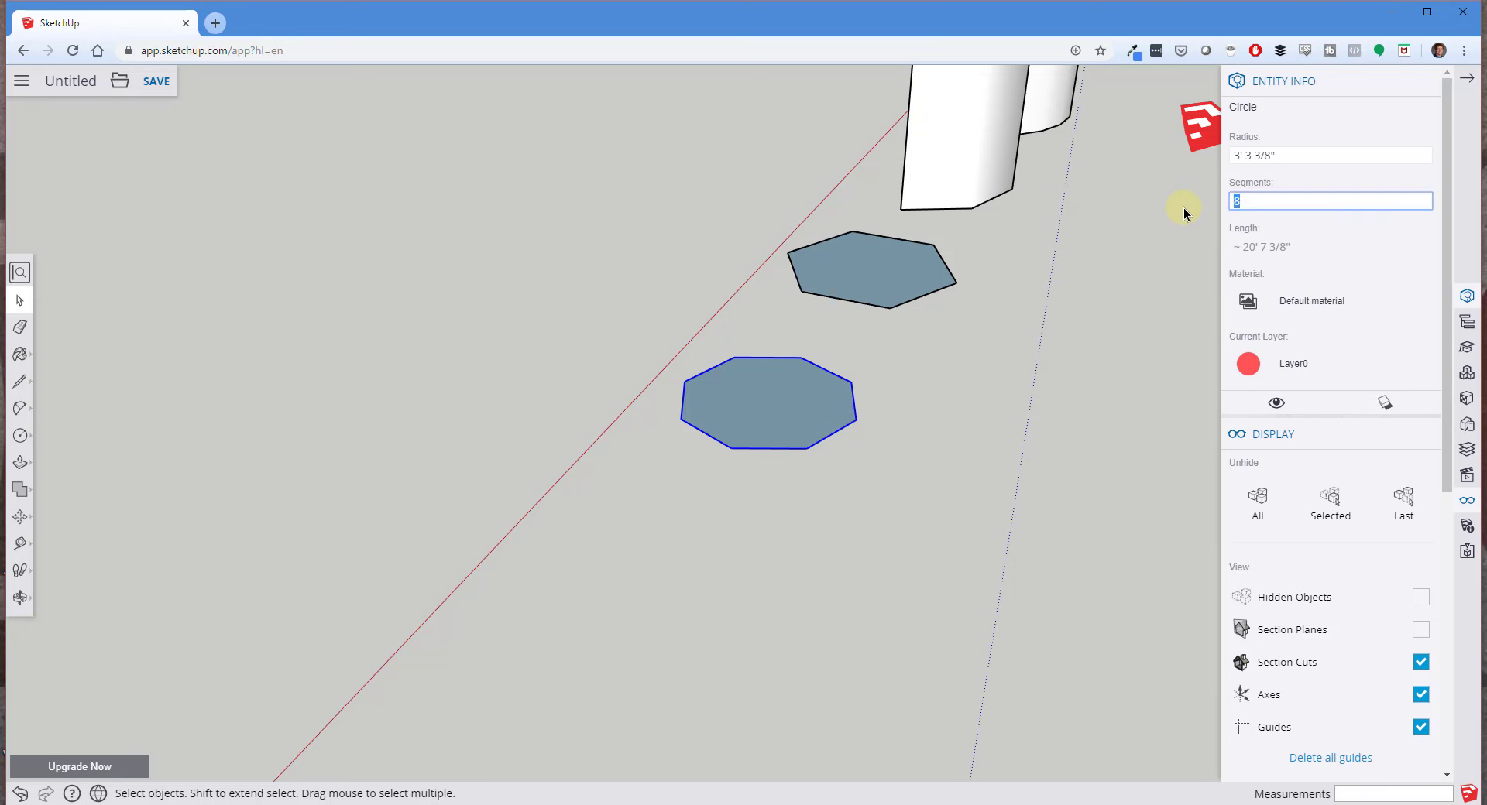
text(6)
key(Return)
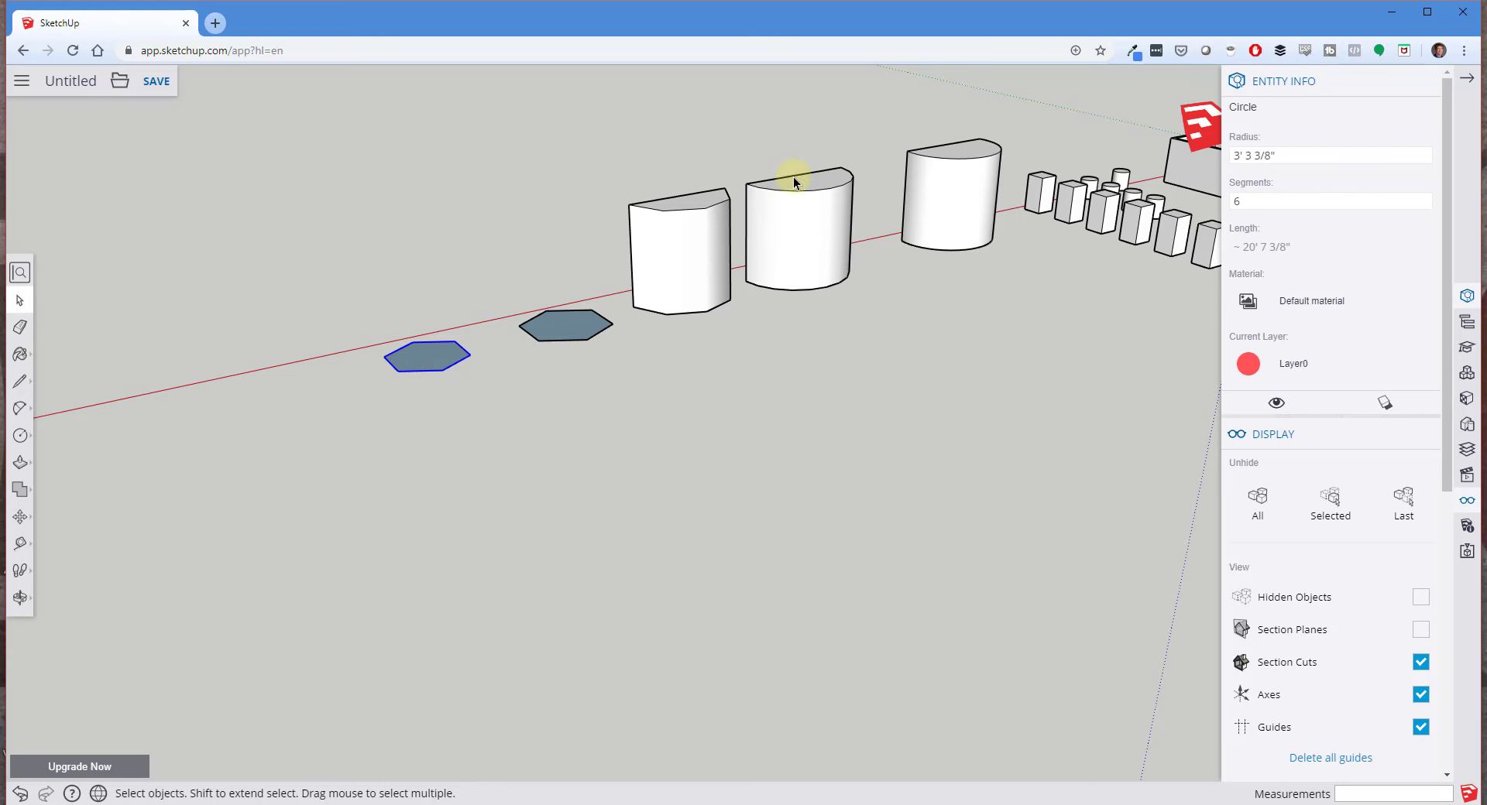
Select the curved surface of the 10-segment solid and compare its smooth shading with the neighbouring solids.
scroll(827, 196, up, 2)
click(858, 248)
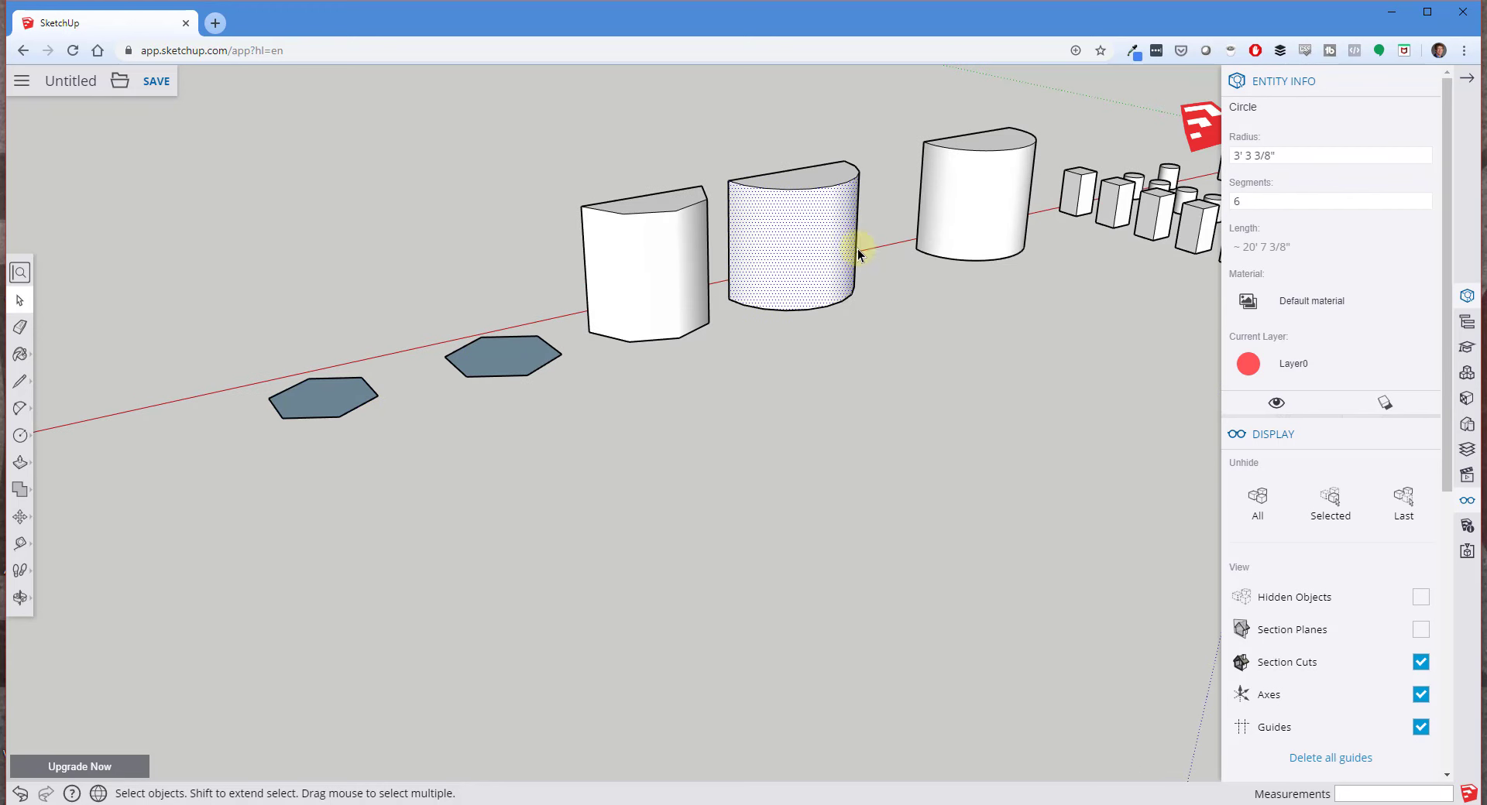
scroll(858, 249, up, 5)
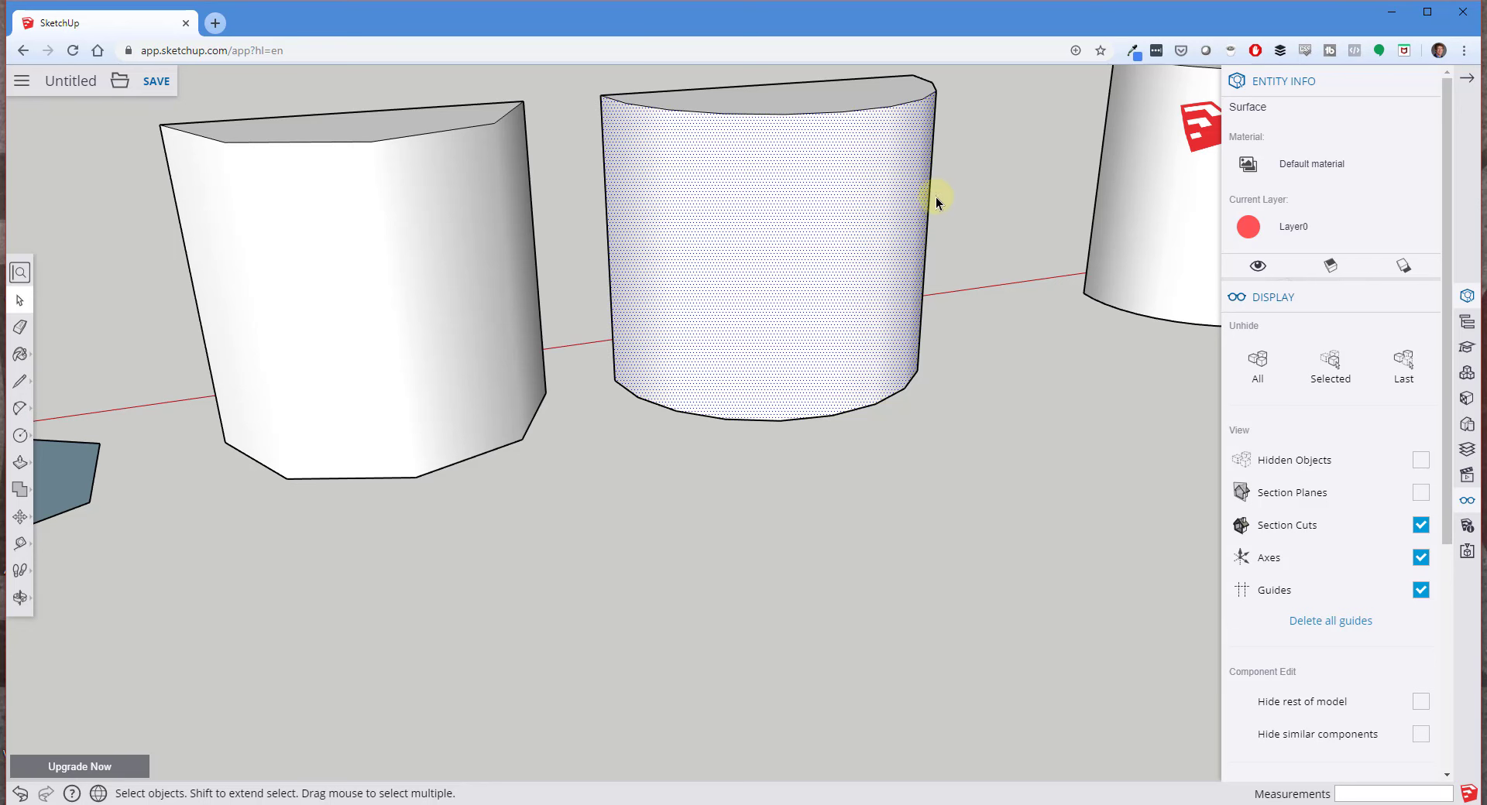
scroll(865, 214, down, 3)
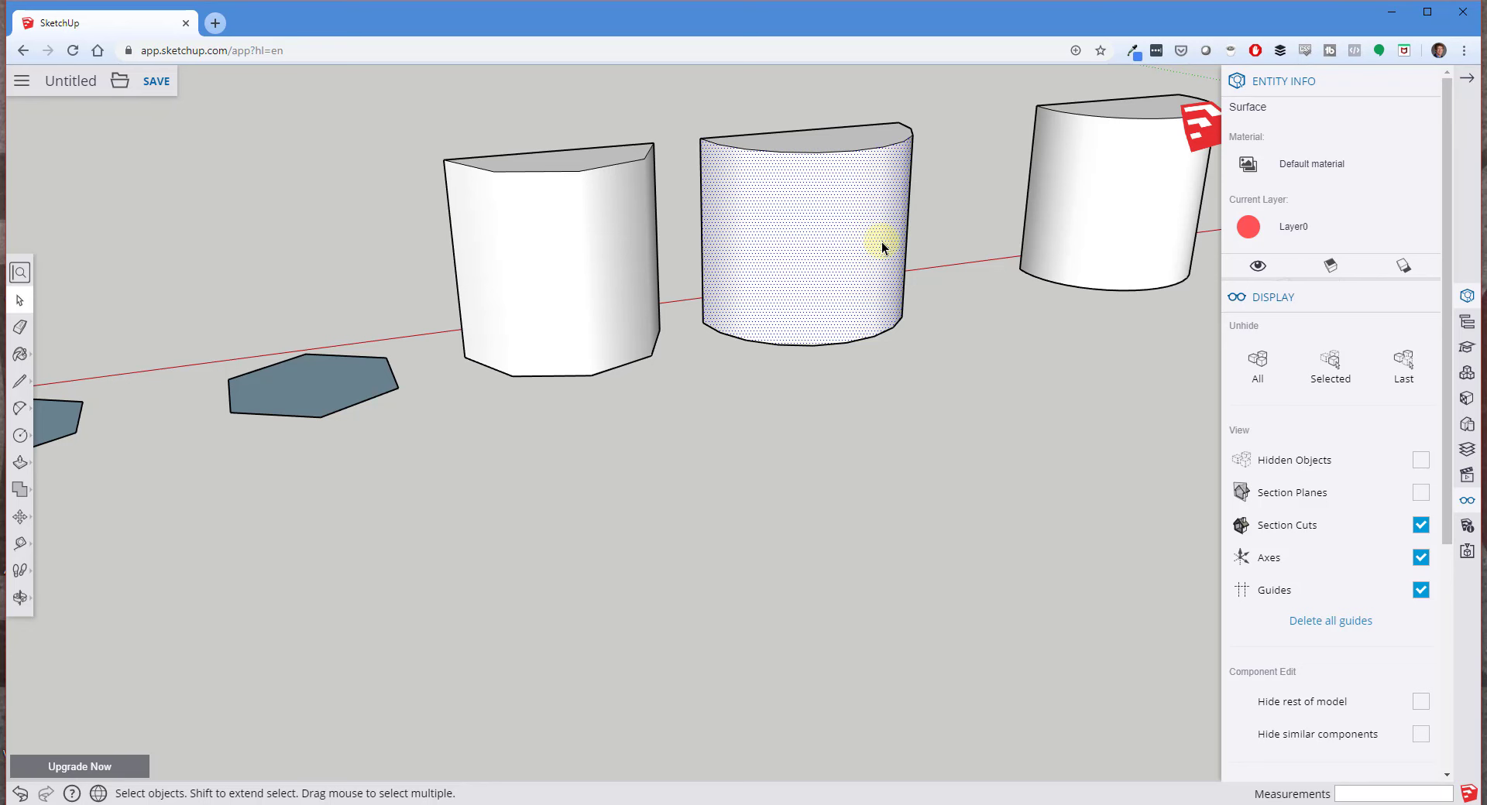
scroll(934, 232, up, 2)
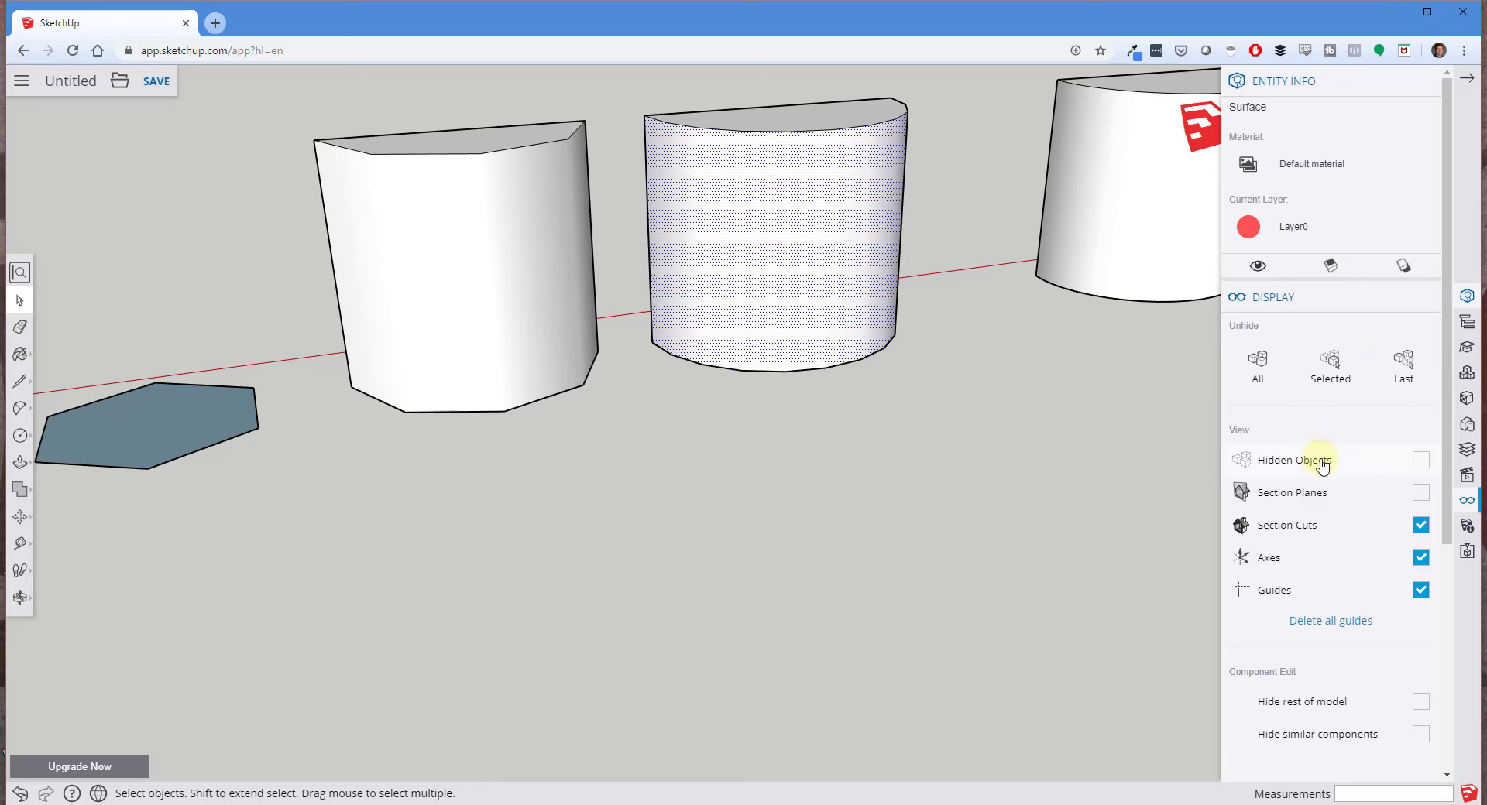
Turn on the display of hidden objects and select individual facets across the curved side of the 10-segment solid.
scroll(1323, 463, down, 1)
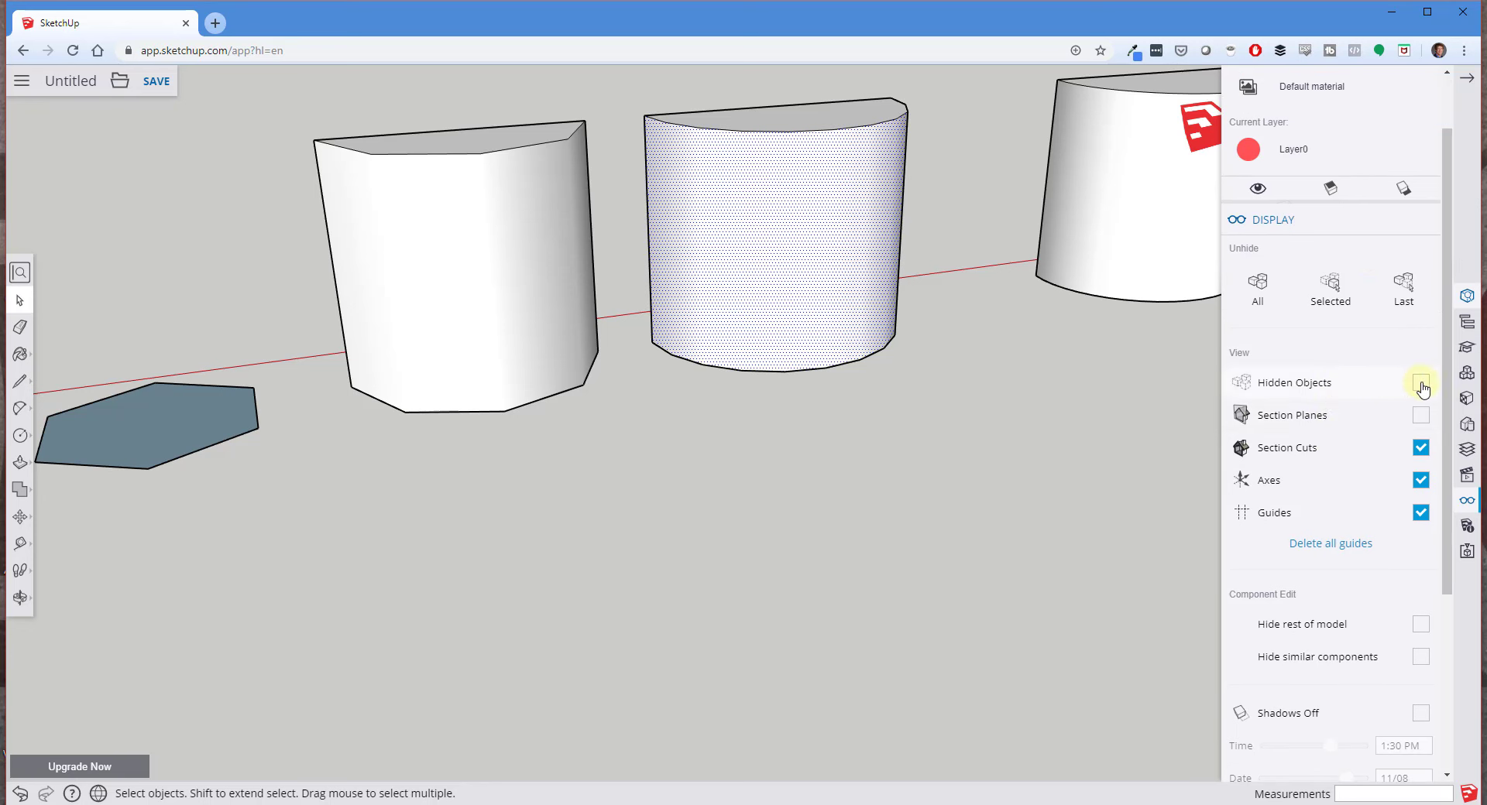
click(1422, 383)
click(716, 229)
click(759, 224)
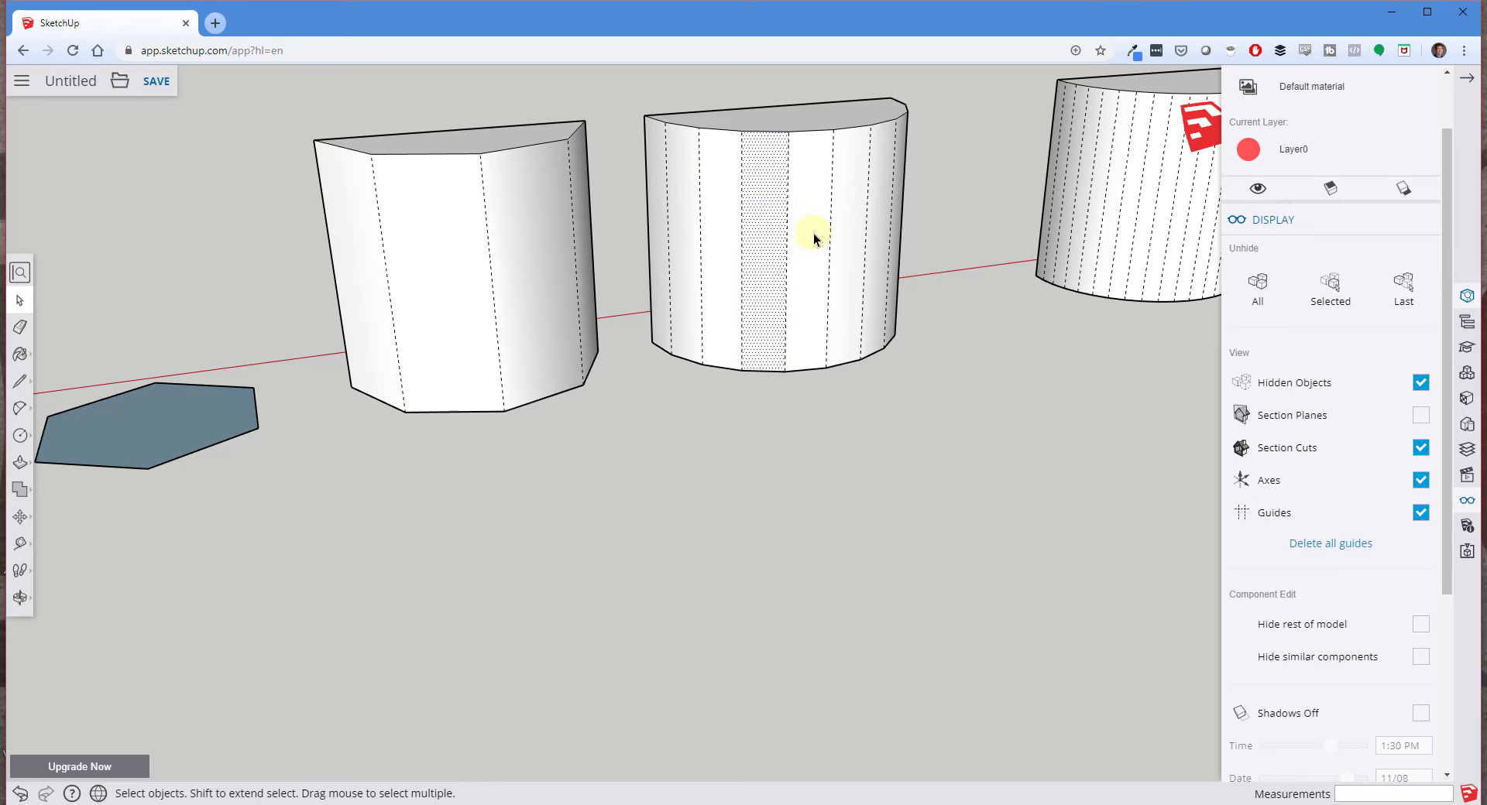
click(813, 234)
click(848, 233)
click(880, 233)
click(895, 237)
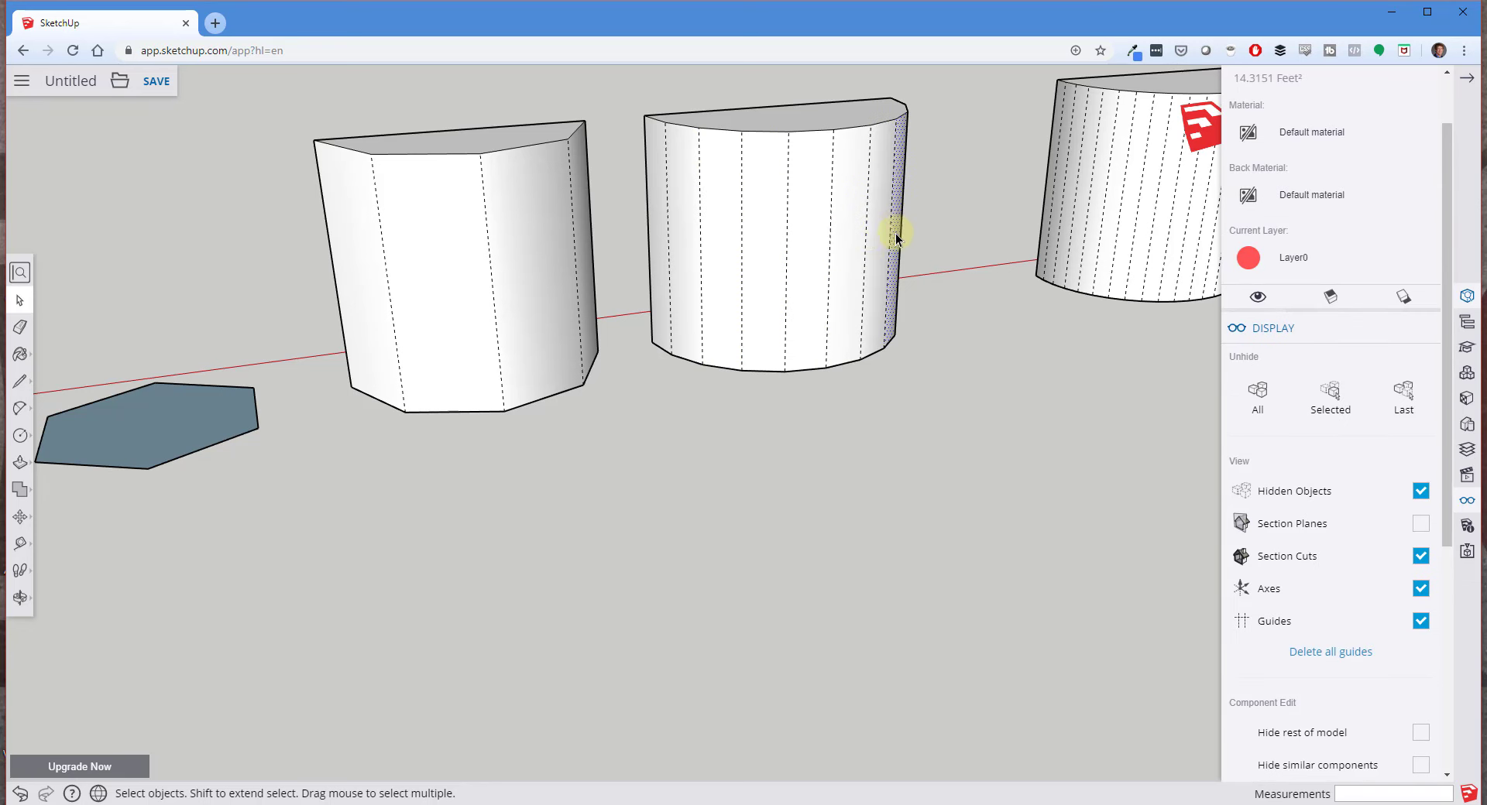
Turn off softening on the hidden vertical edge at the middle of the 10-segment solid's curved side, then clear the selection.
scroll(784, 239, up, 2)
click(790, 238)
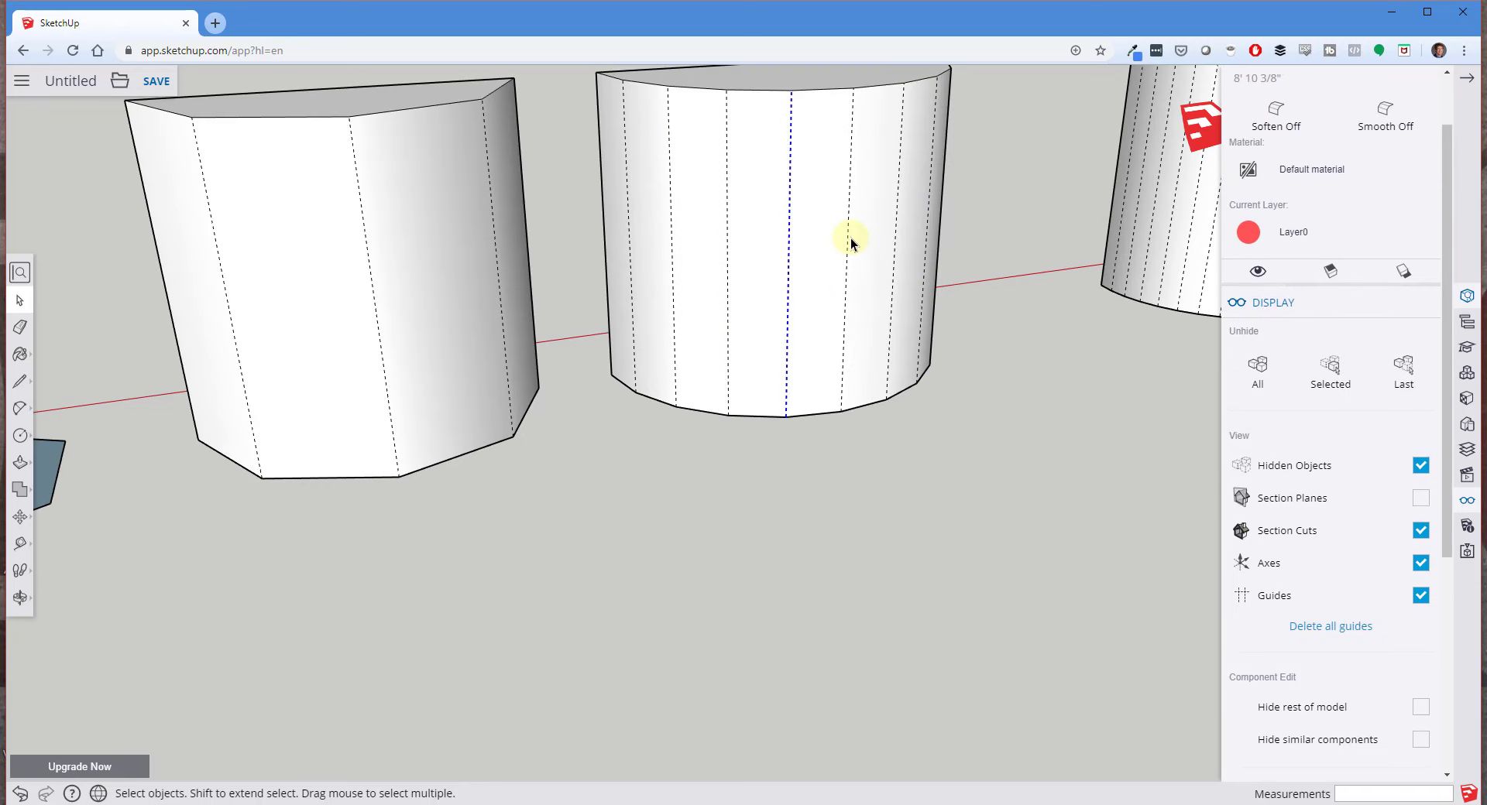
click(851, 238)
click(848, 234)
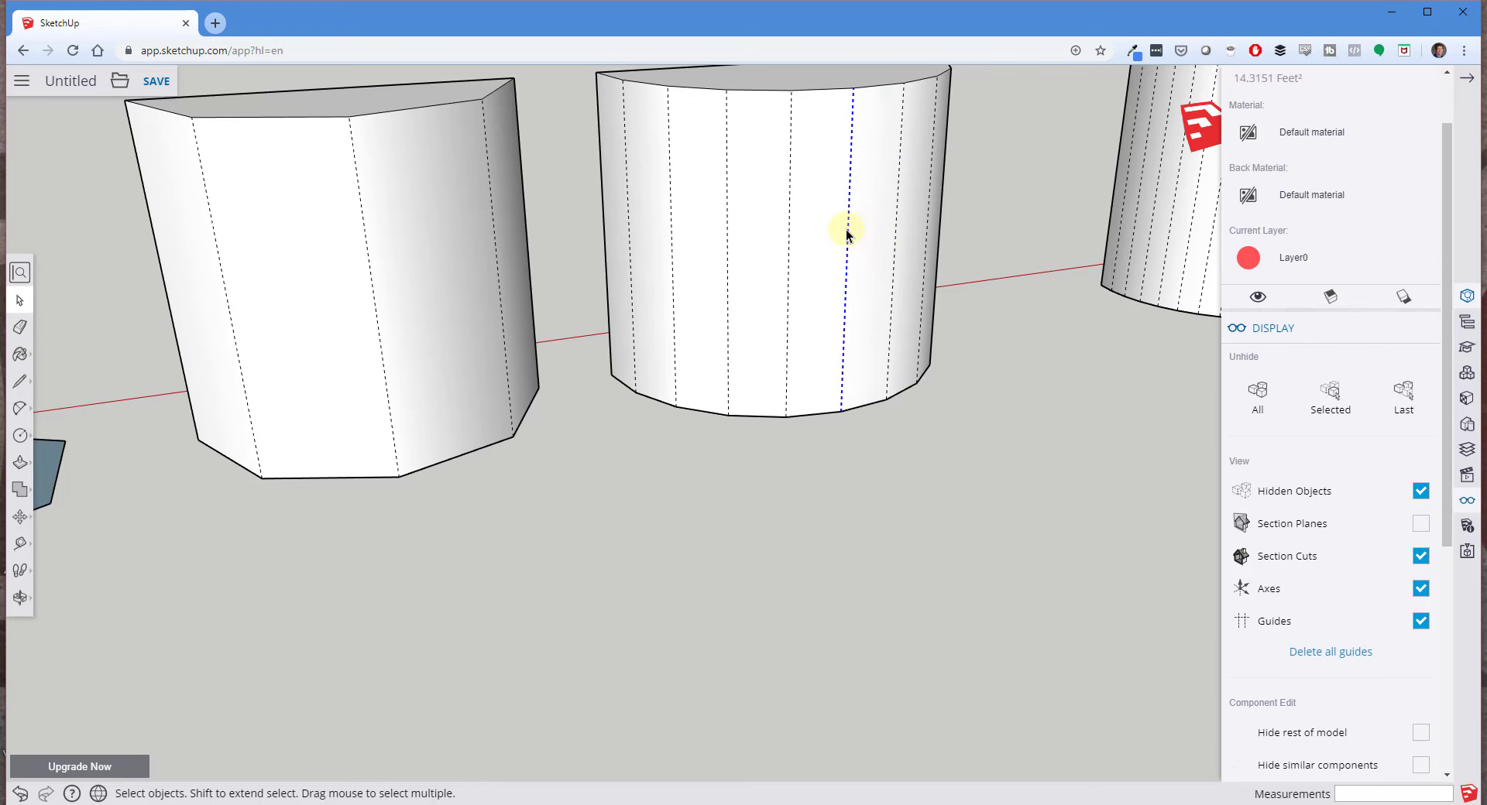
click(790, 231)
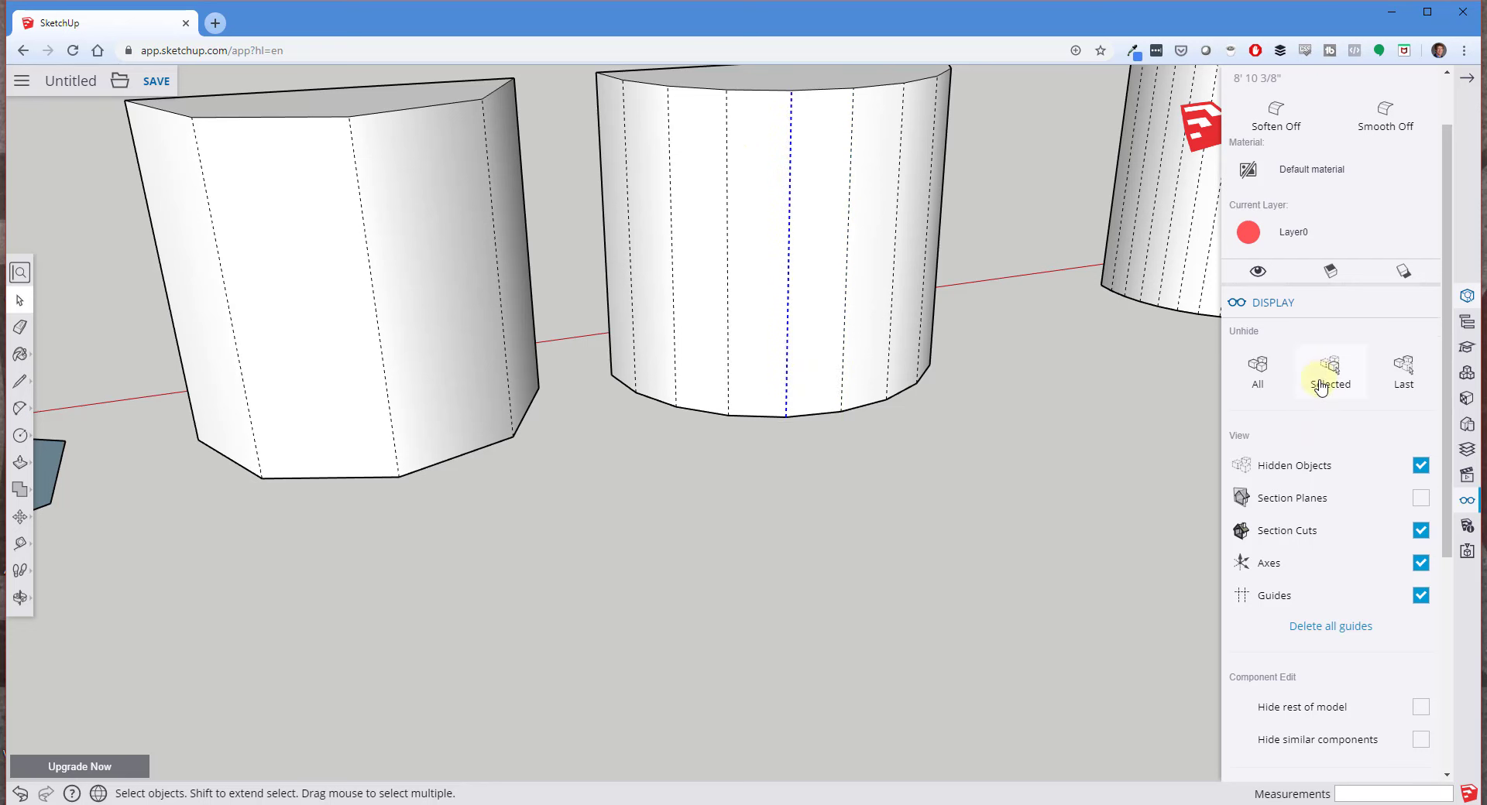
scroll(1328, 383, up, 2)
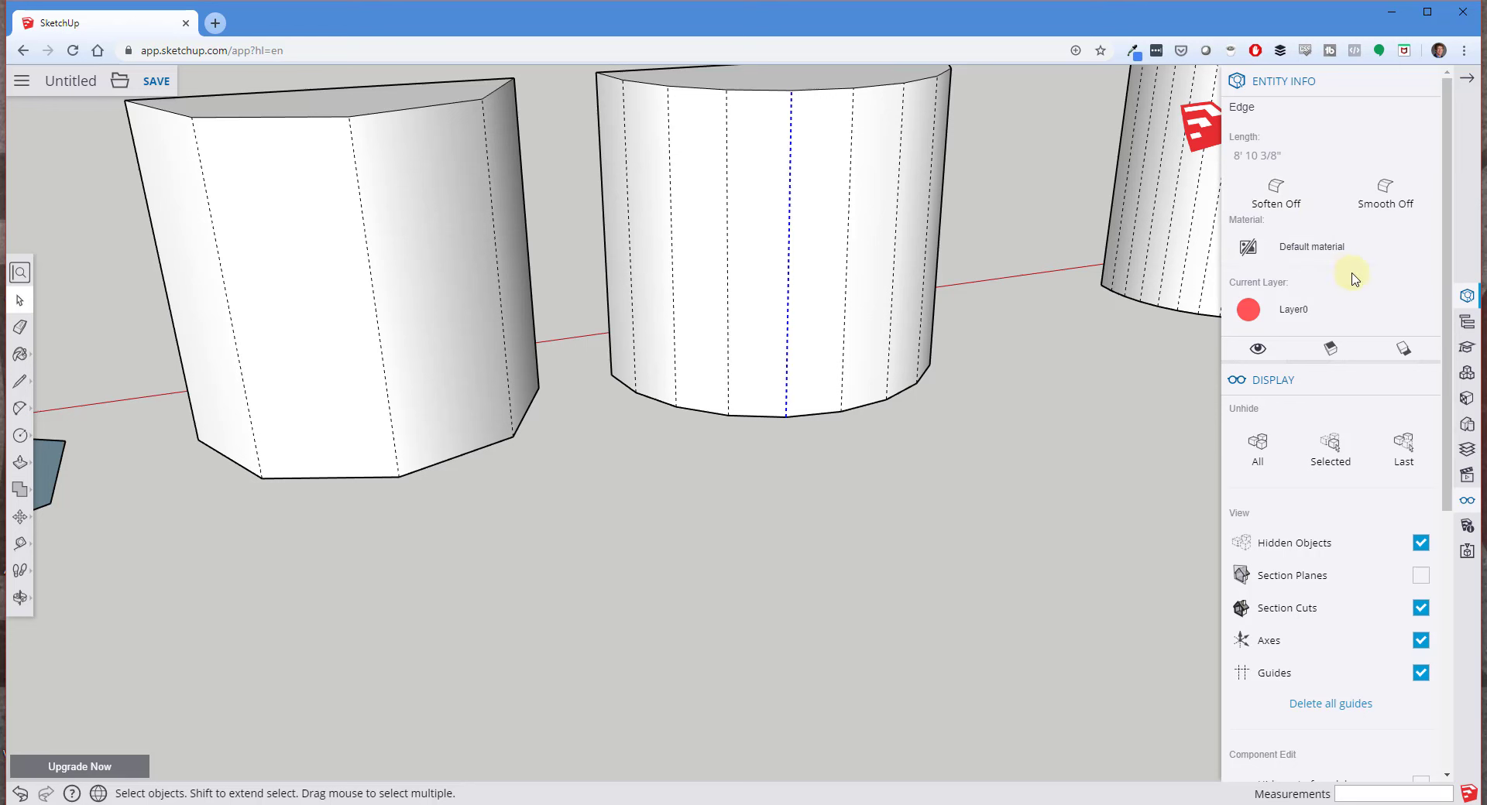
click(1277, 190)
click(1072, 355)
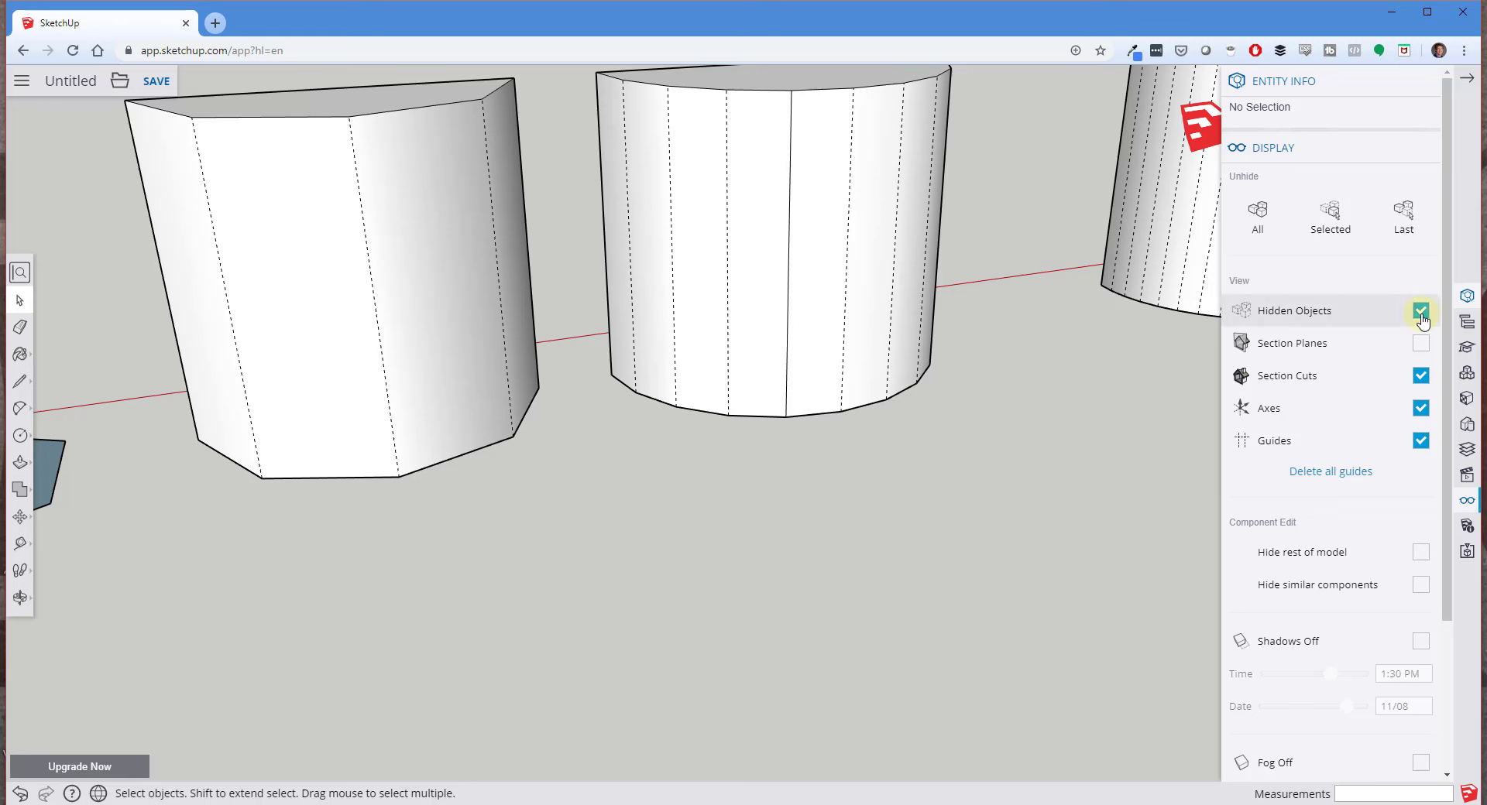
Turn off the display of hidden objects and select each half of the 10-segment solid's split curved surface in turn.
click(1261, 320)
click(868, 239)
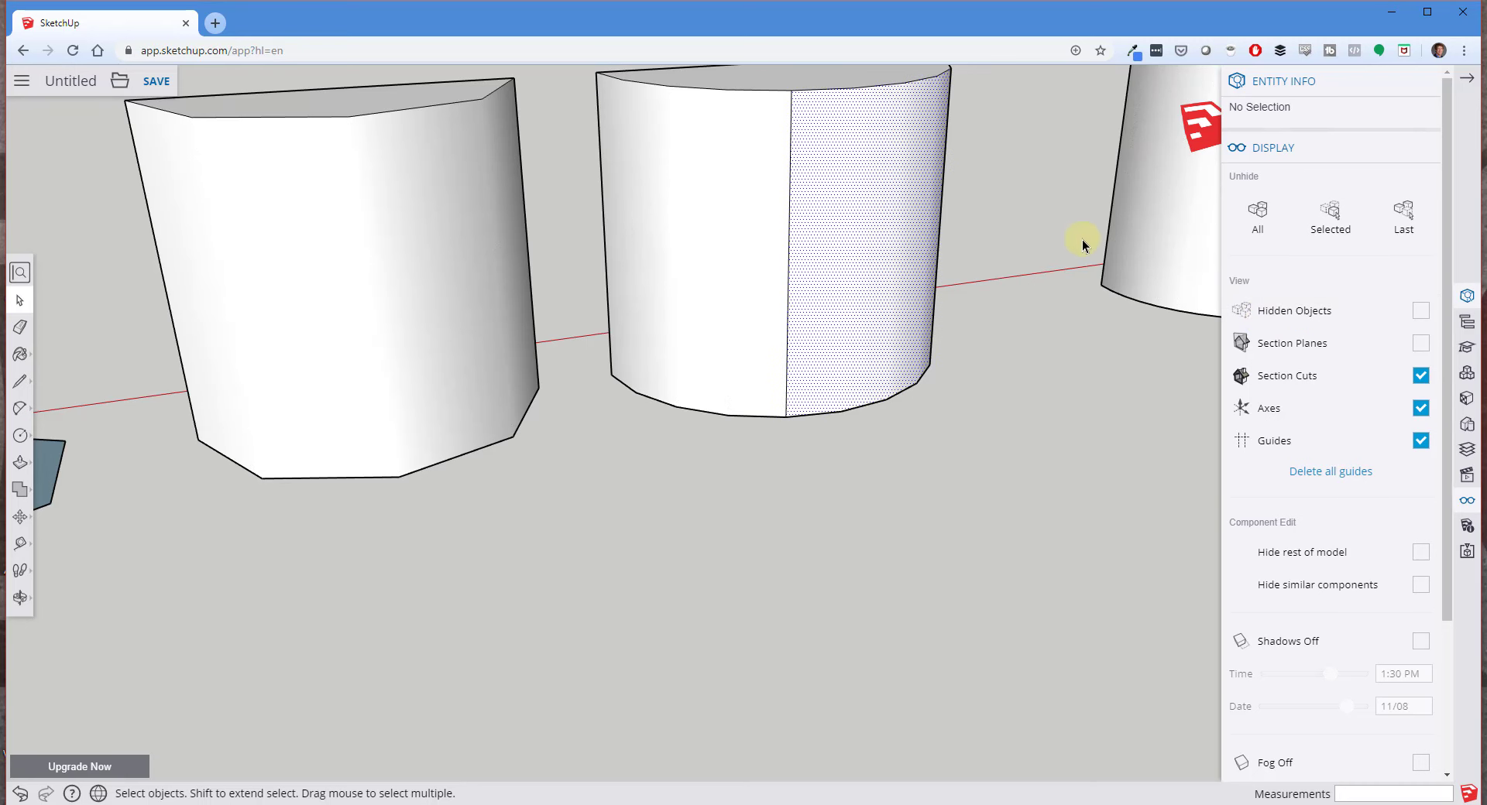
middle_drag(1080, 239, 775, 194)
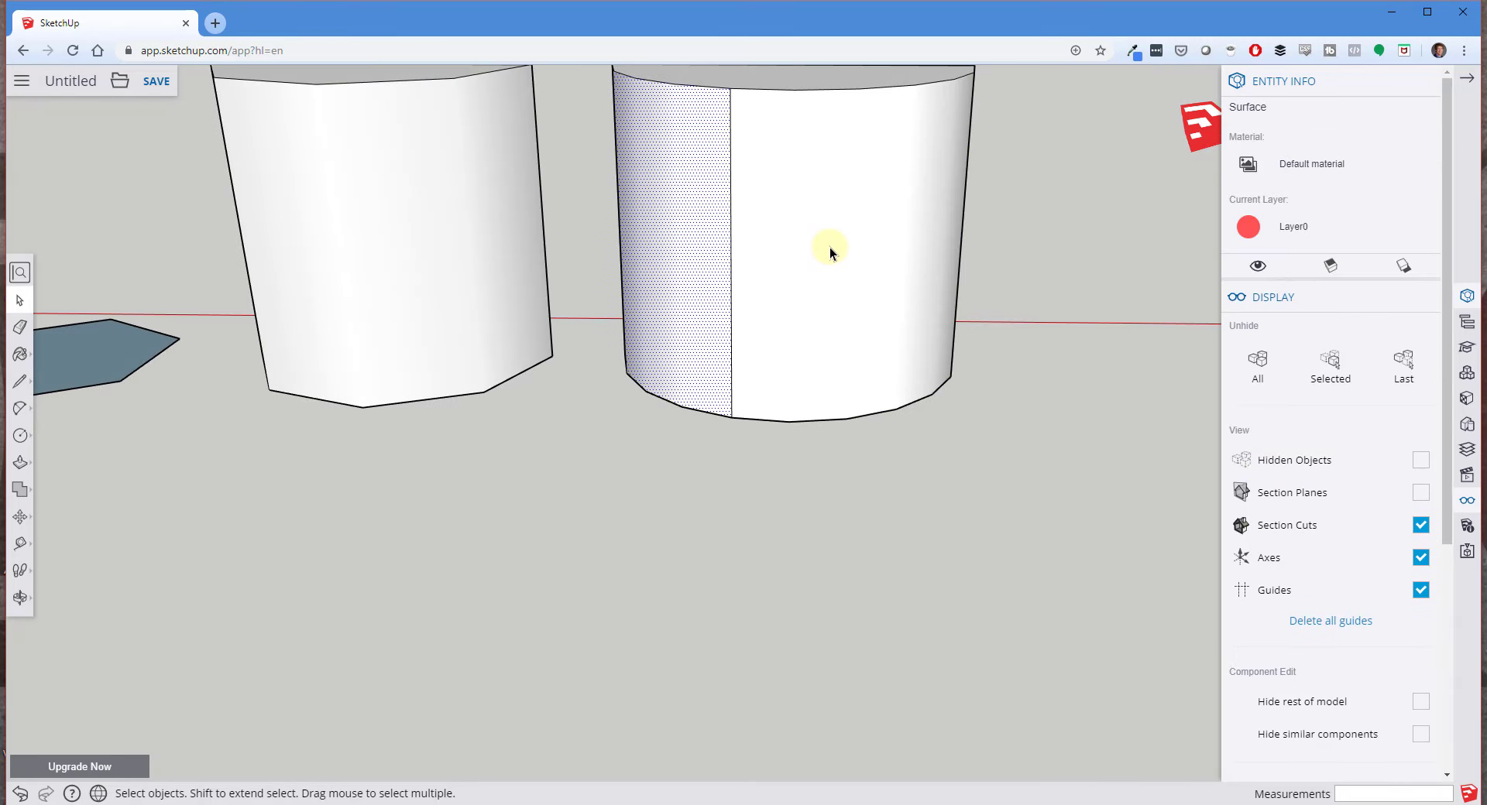
click(651, 232)
middle_drag(775, 262, 848, 251)
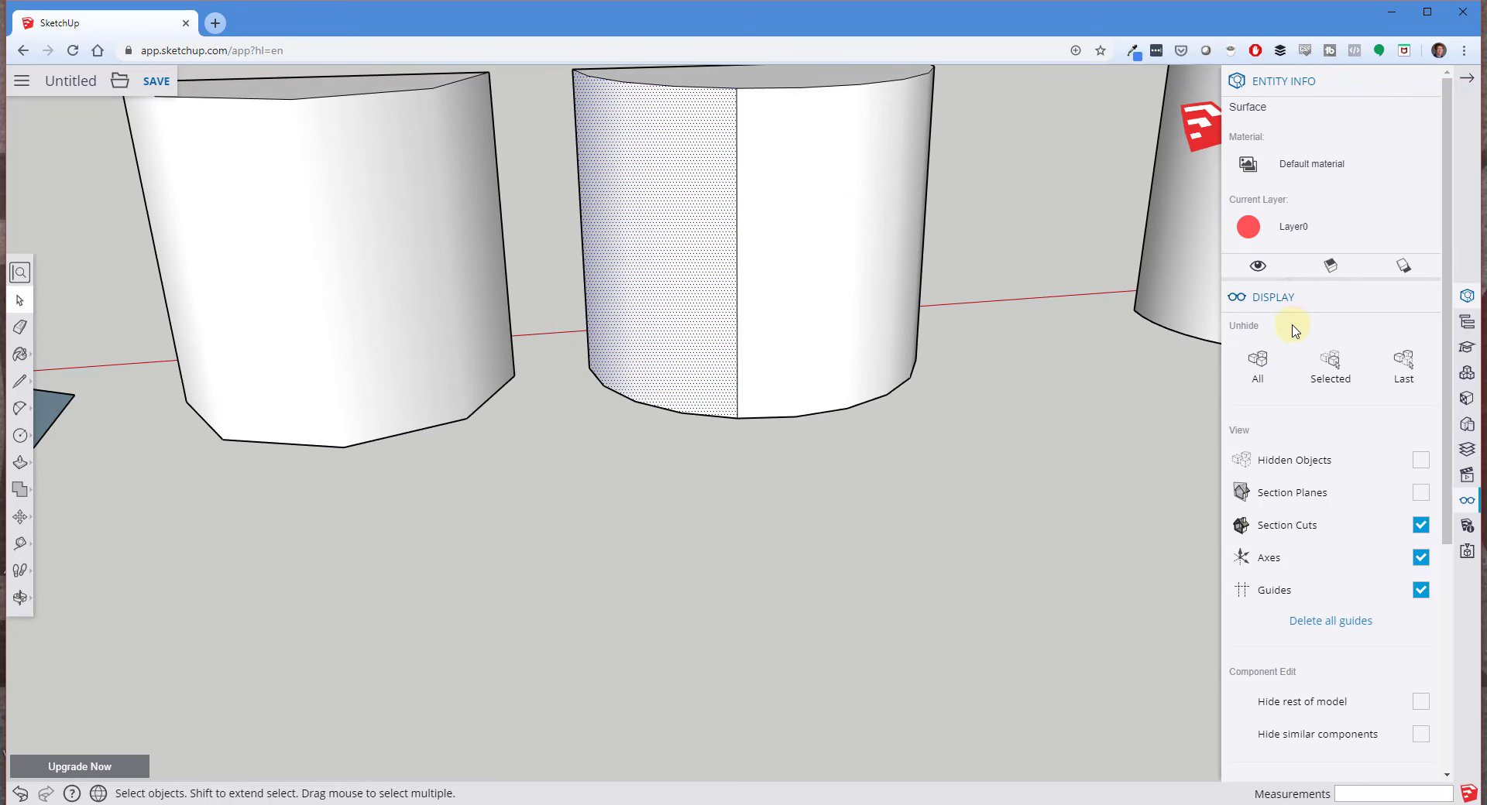
Paint the left half of the 10-segment solid's curved surface with the grey Helen_BraceletGlasses material.
click(1467, 400)
click(1252, 226)
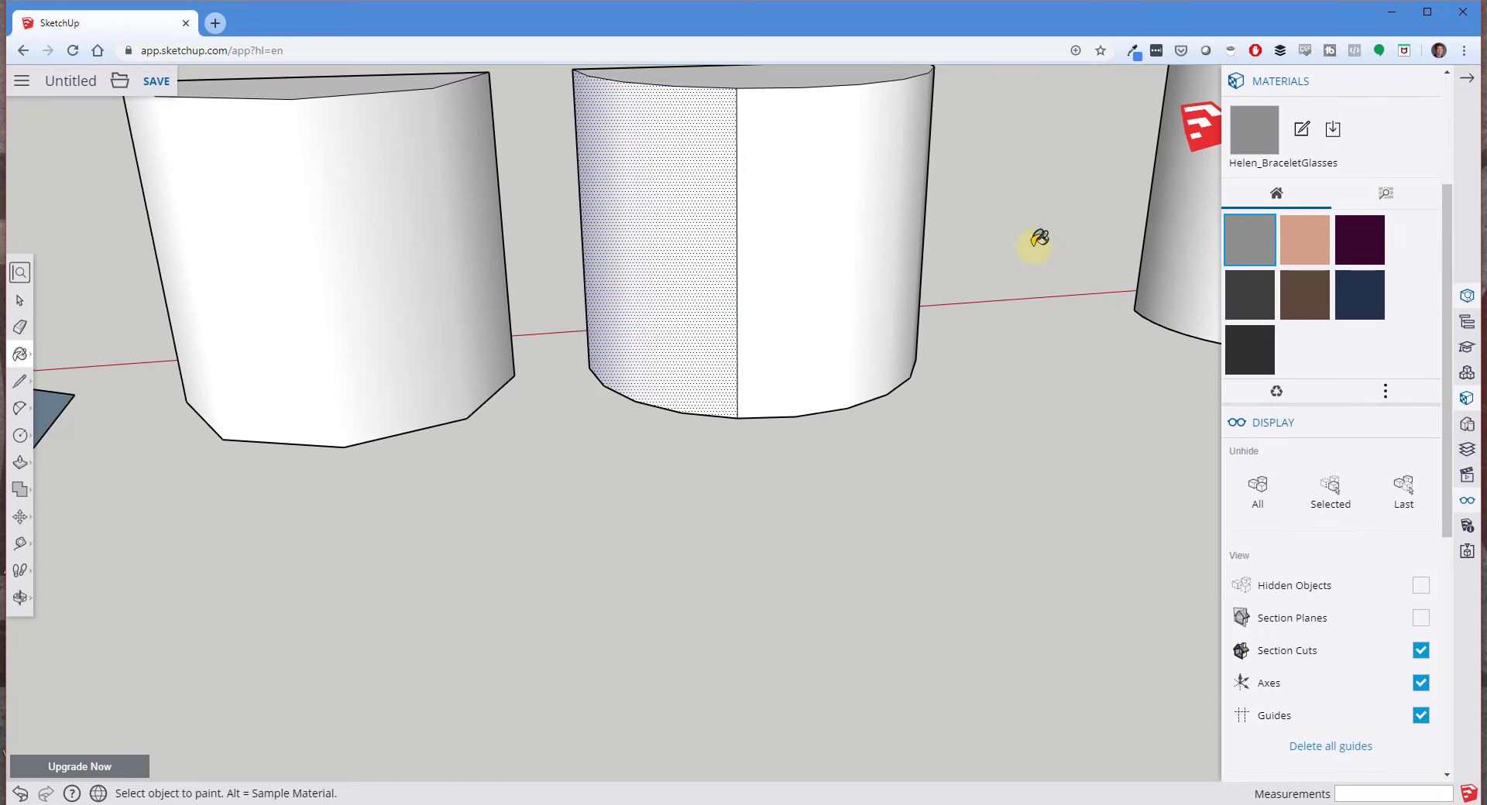
click(695, 222)
Paint the right half of the 10-segment solid's curved surface with the Helen_Skin material and view both halves.
click(1304, 239)
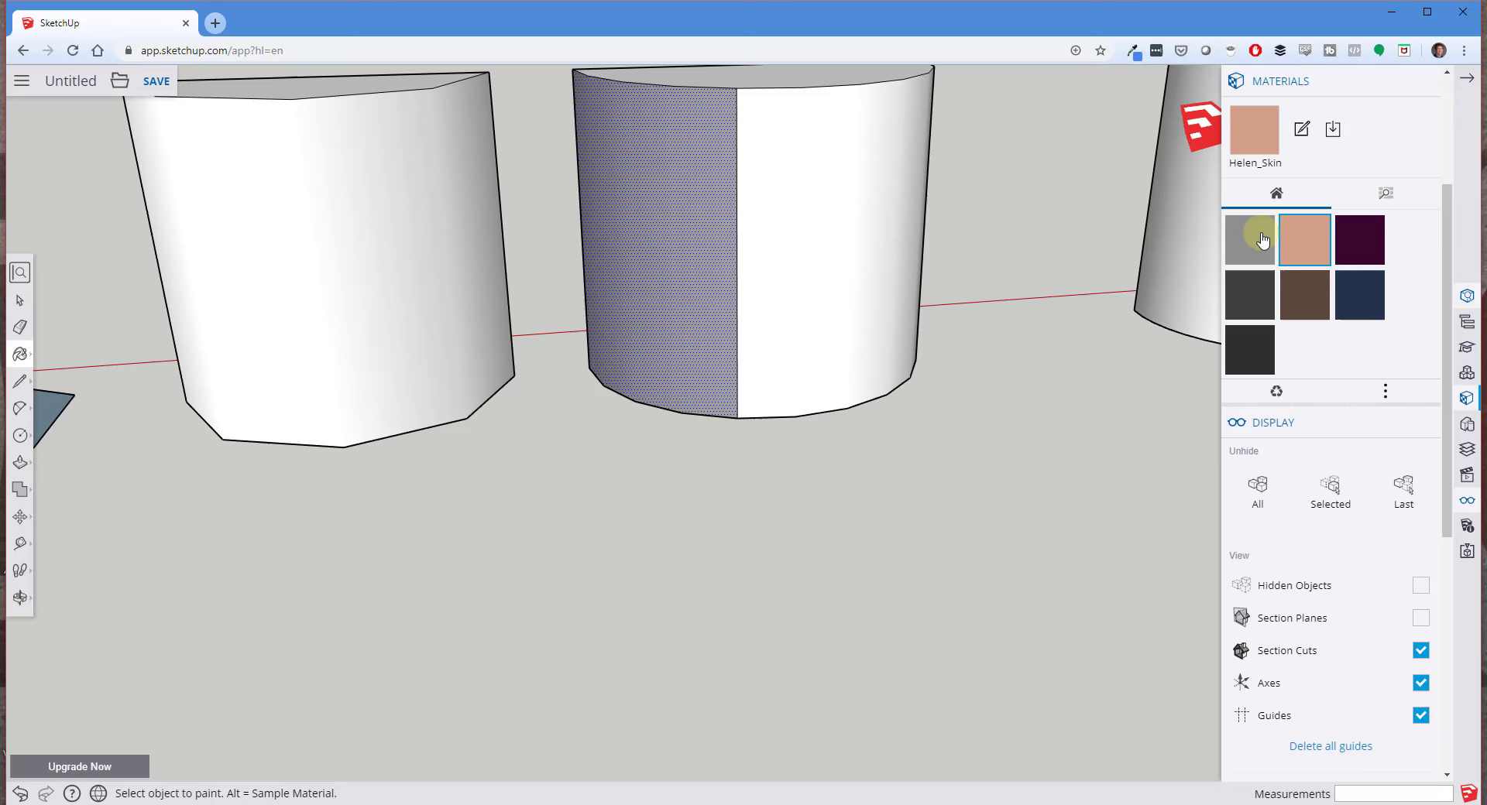
click(839, 193)
mouse_move(891, 217)
middle_down()
mouse_move(951, 237)
mouse_move(820, 245)
mouse_move(797, 189)
middle_up()
scroll(797, 182, down, 3)
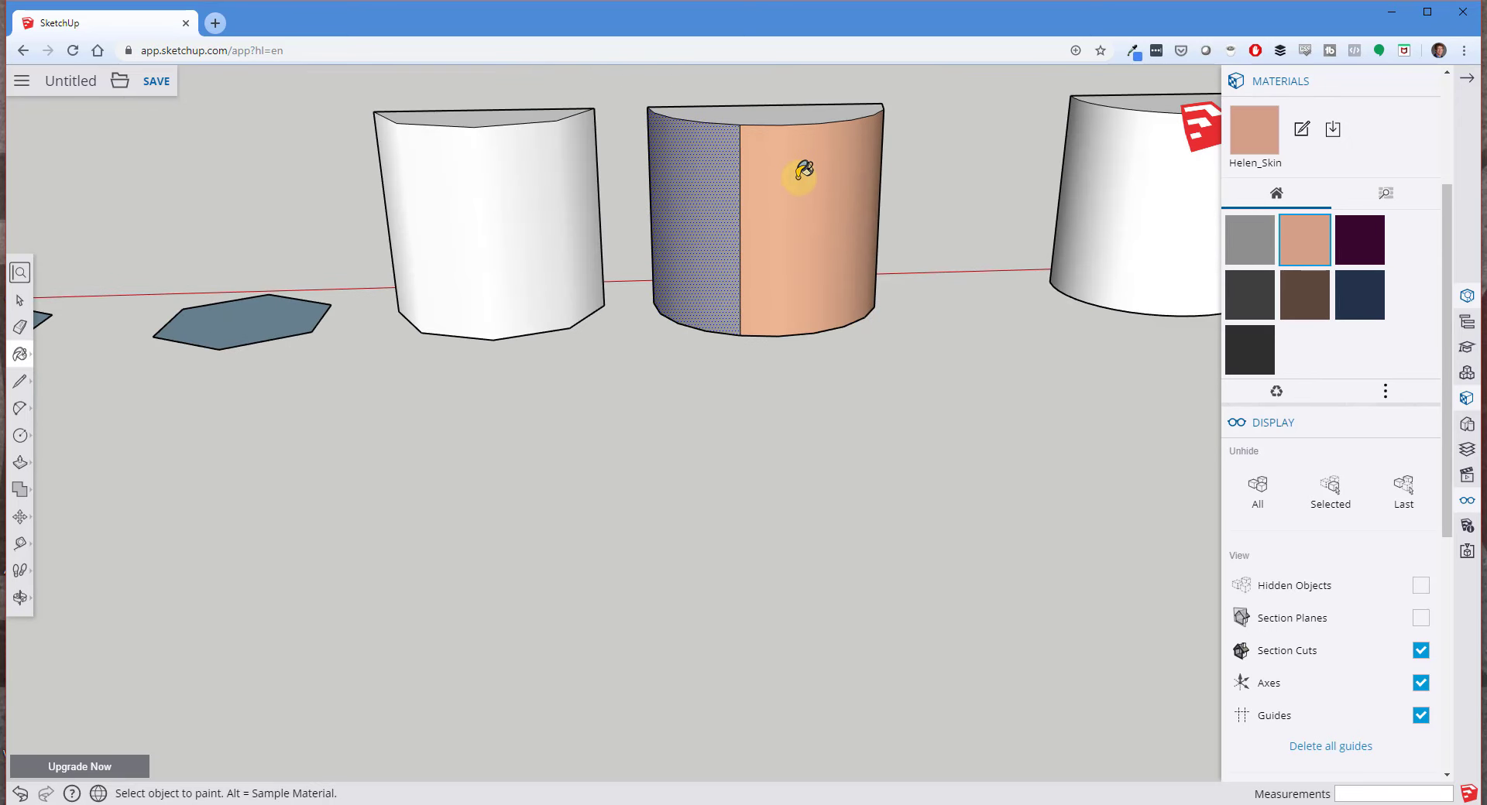
middle_drag(896, 189, 654, 192)
scroll(801, 177, up, 3)
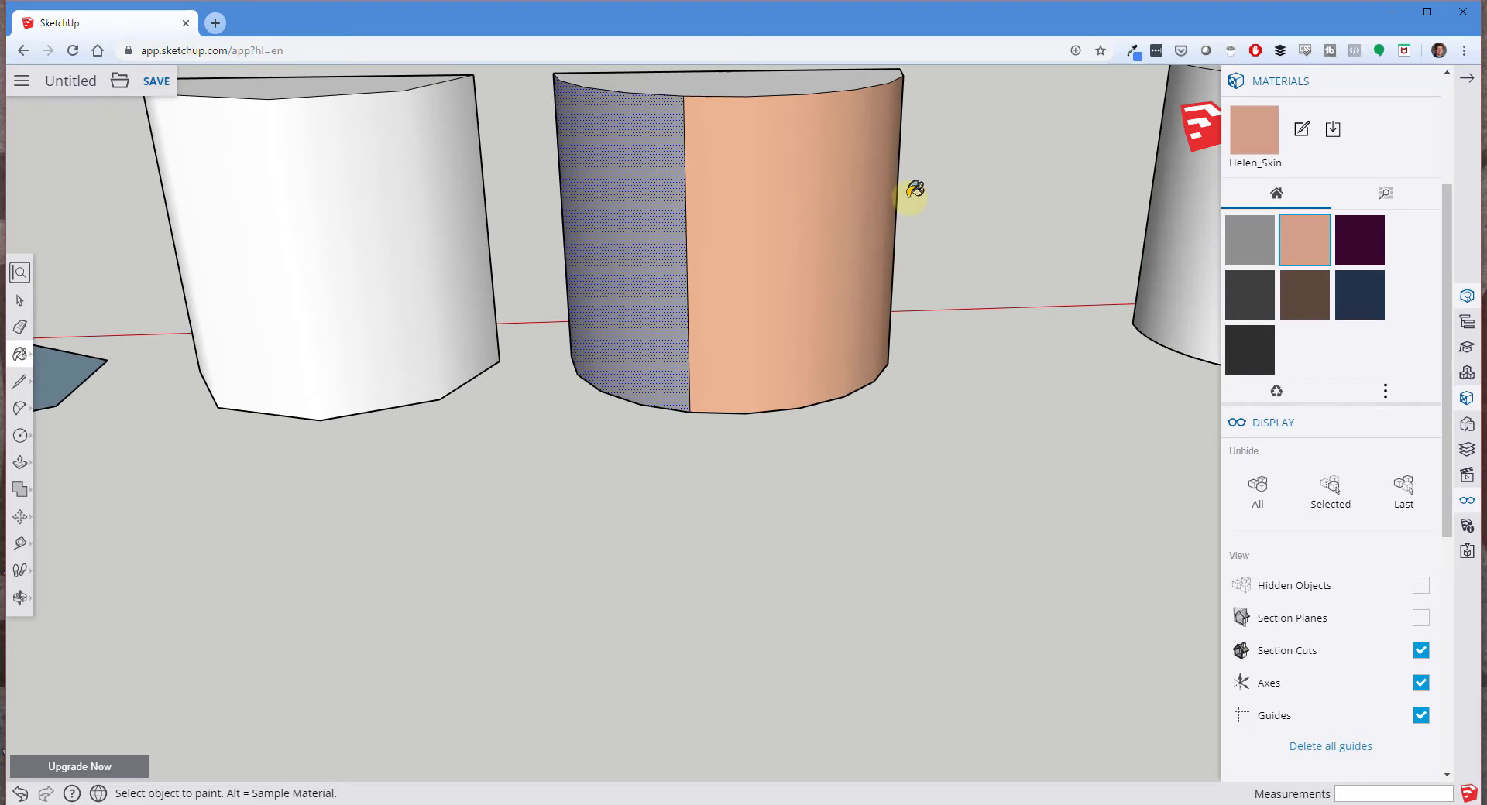
middle_drag(914, 189, 917, 285)
key(space)
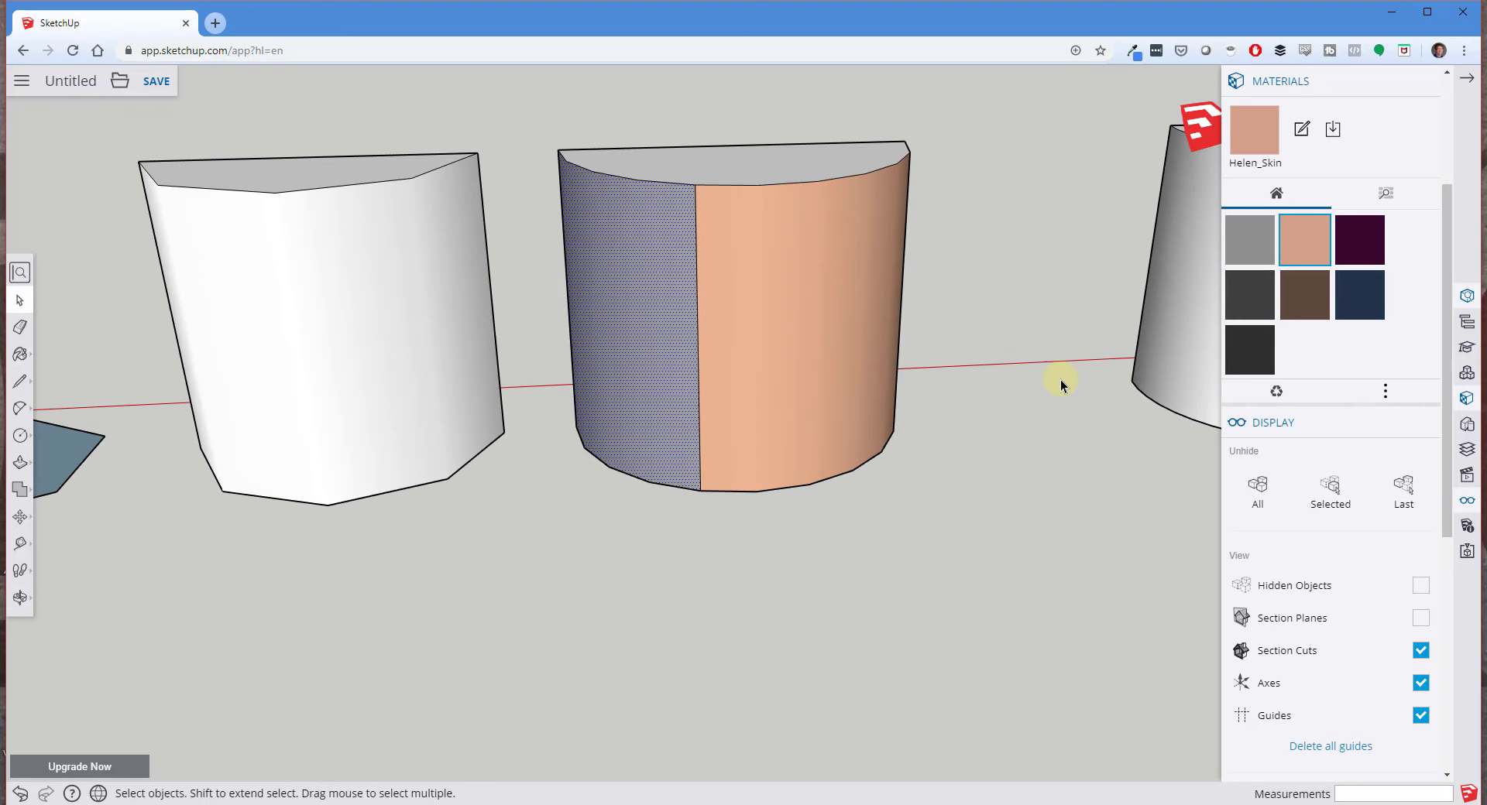
Show hidden objects, turn off softening on a hidden vertical edge within the Helen_Skin half of the 10-segment solid, and clear the selection.
click(1421, 588)
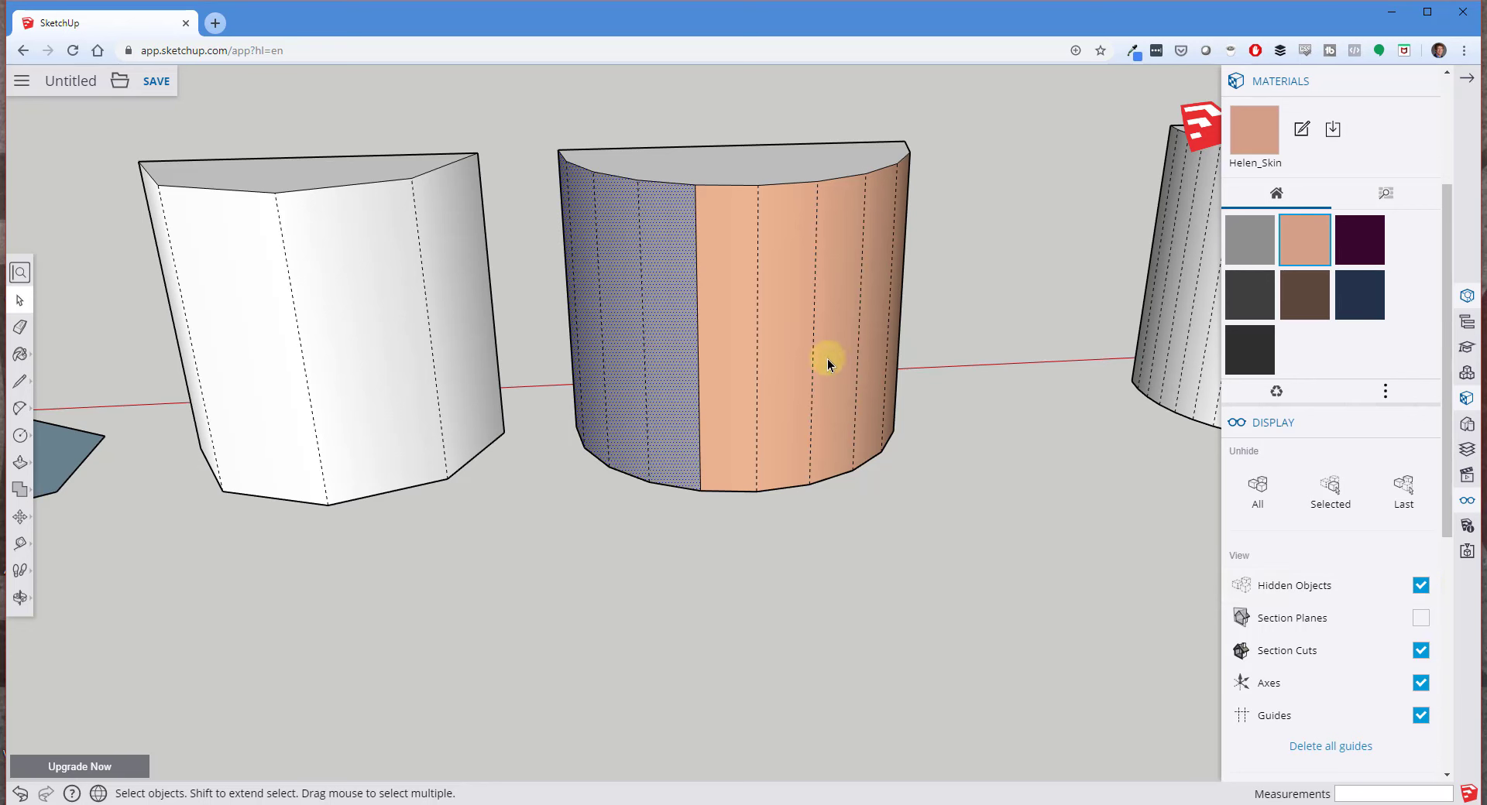
click(813, 327)
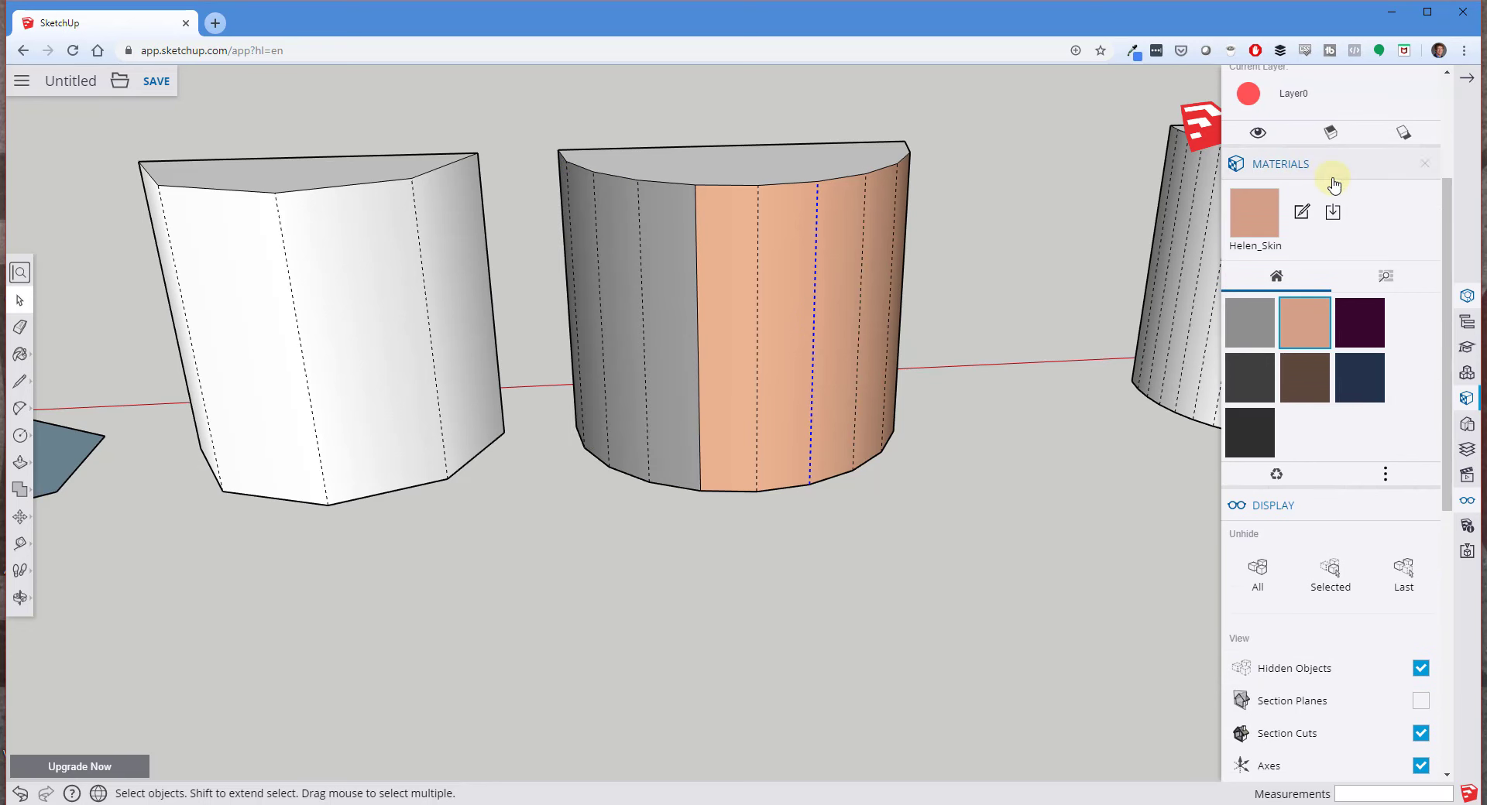
click(1275, 190)
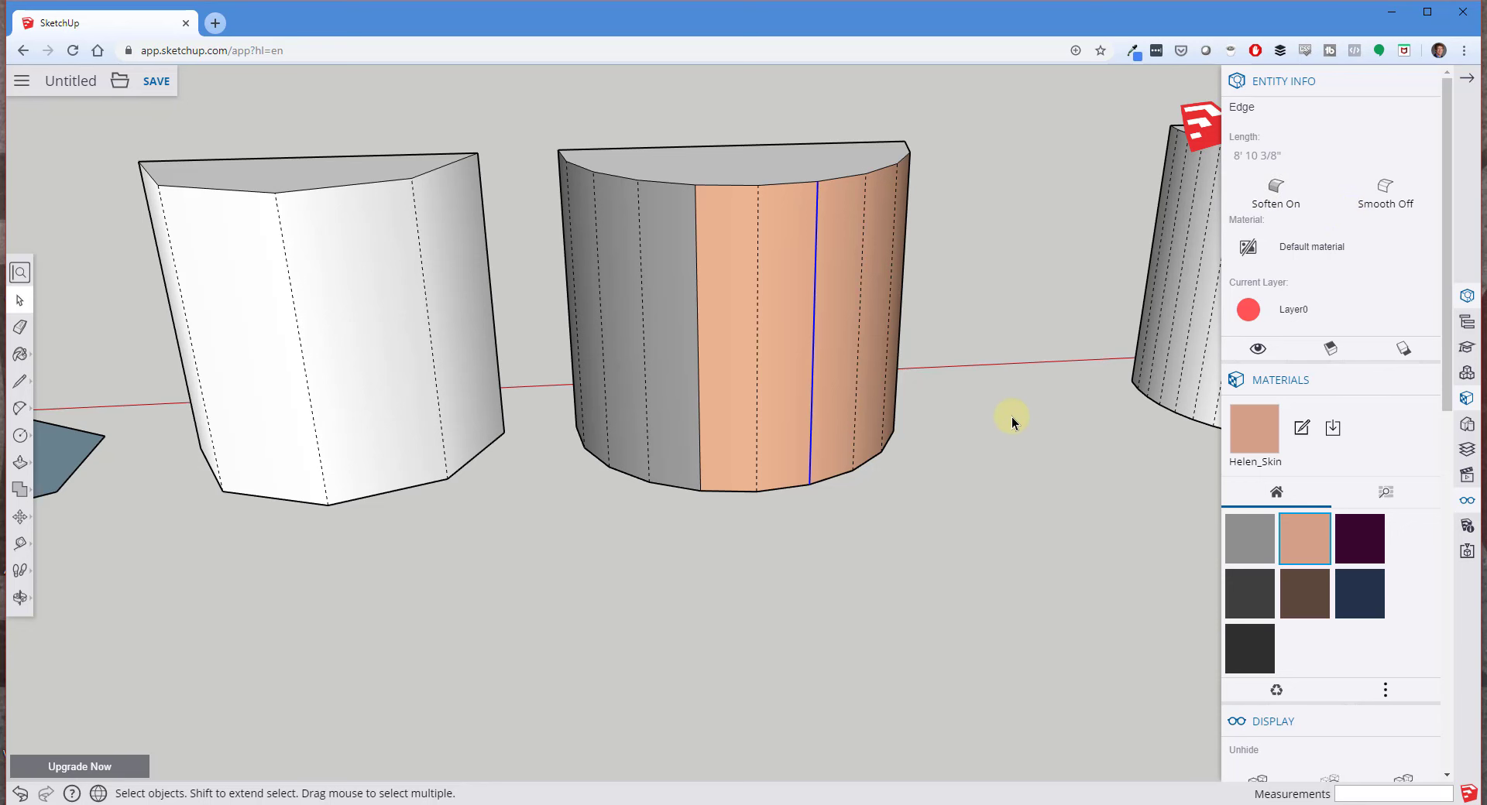
click(1012, 417)
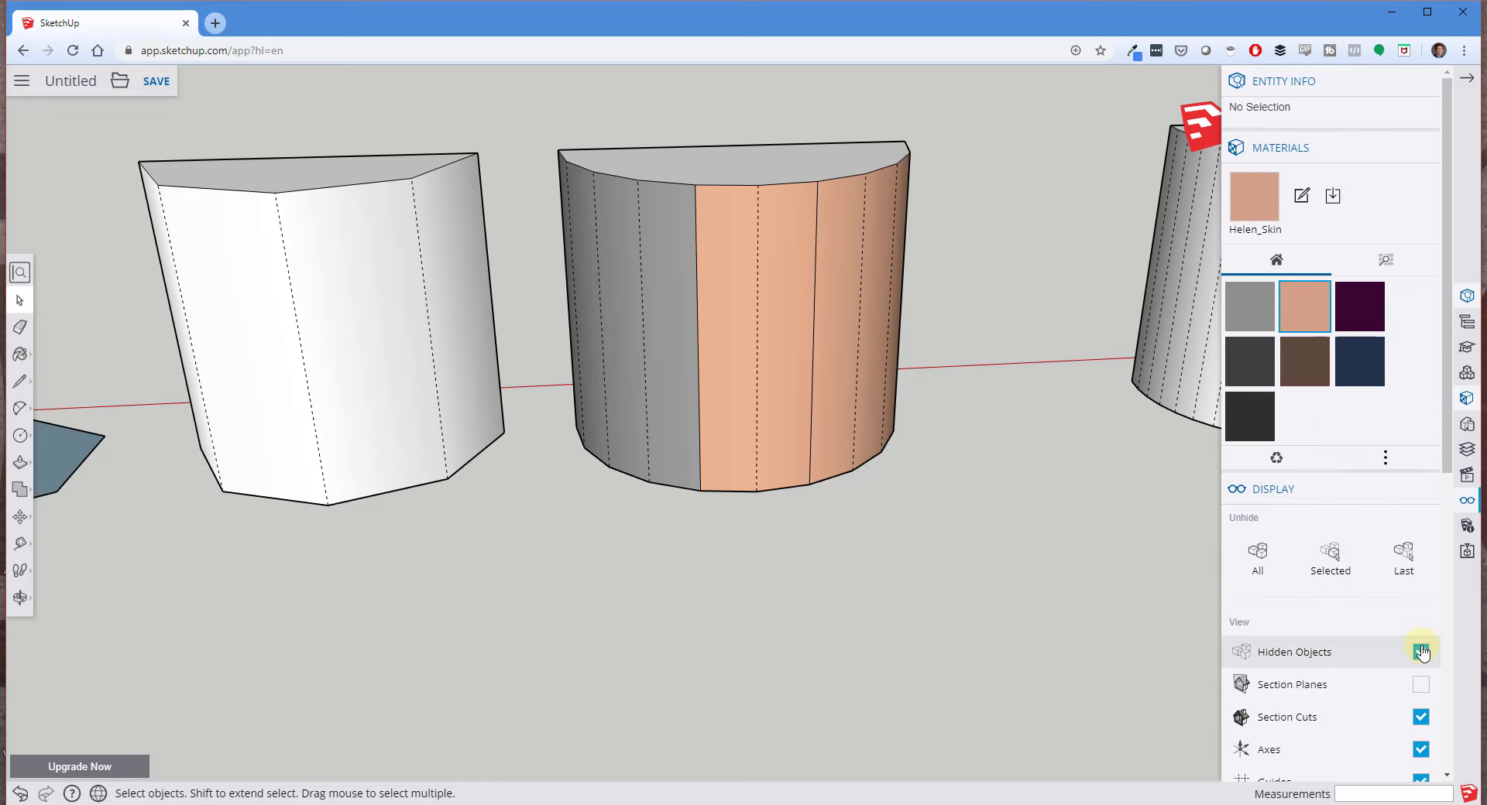
Turn off the display of hidden objects and select each of the three parts of the 10-segment solid's curved surface in turn.
click(1422, 652)
middle_drag(987, 445, 684, 310)
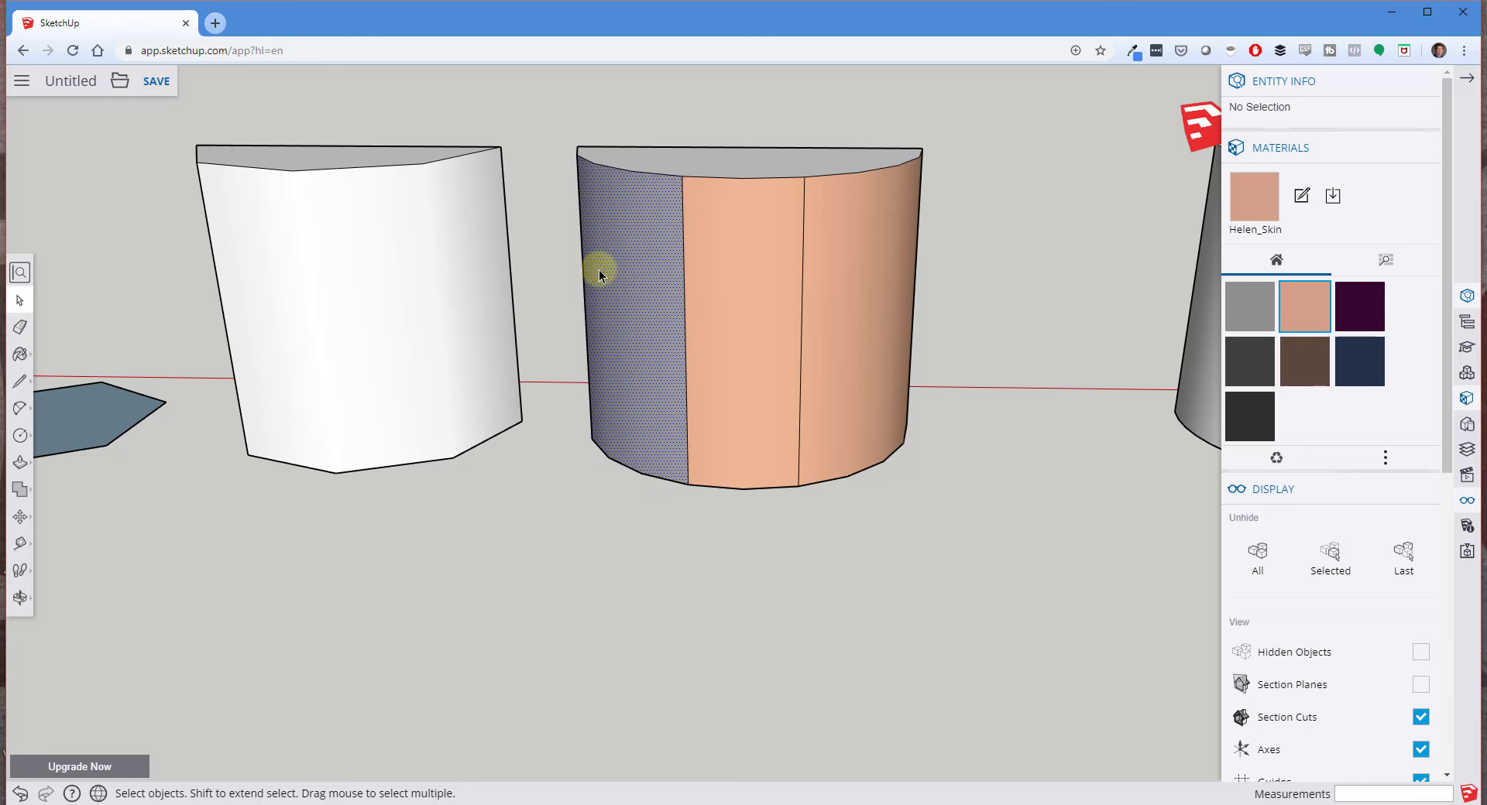
click(742, 272)
click(852, 283)
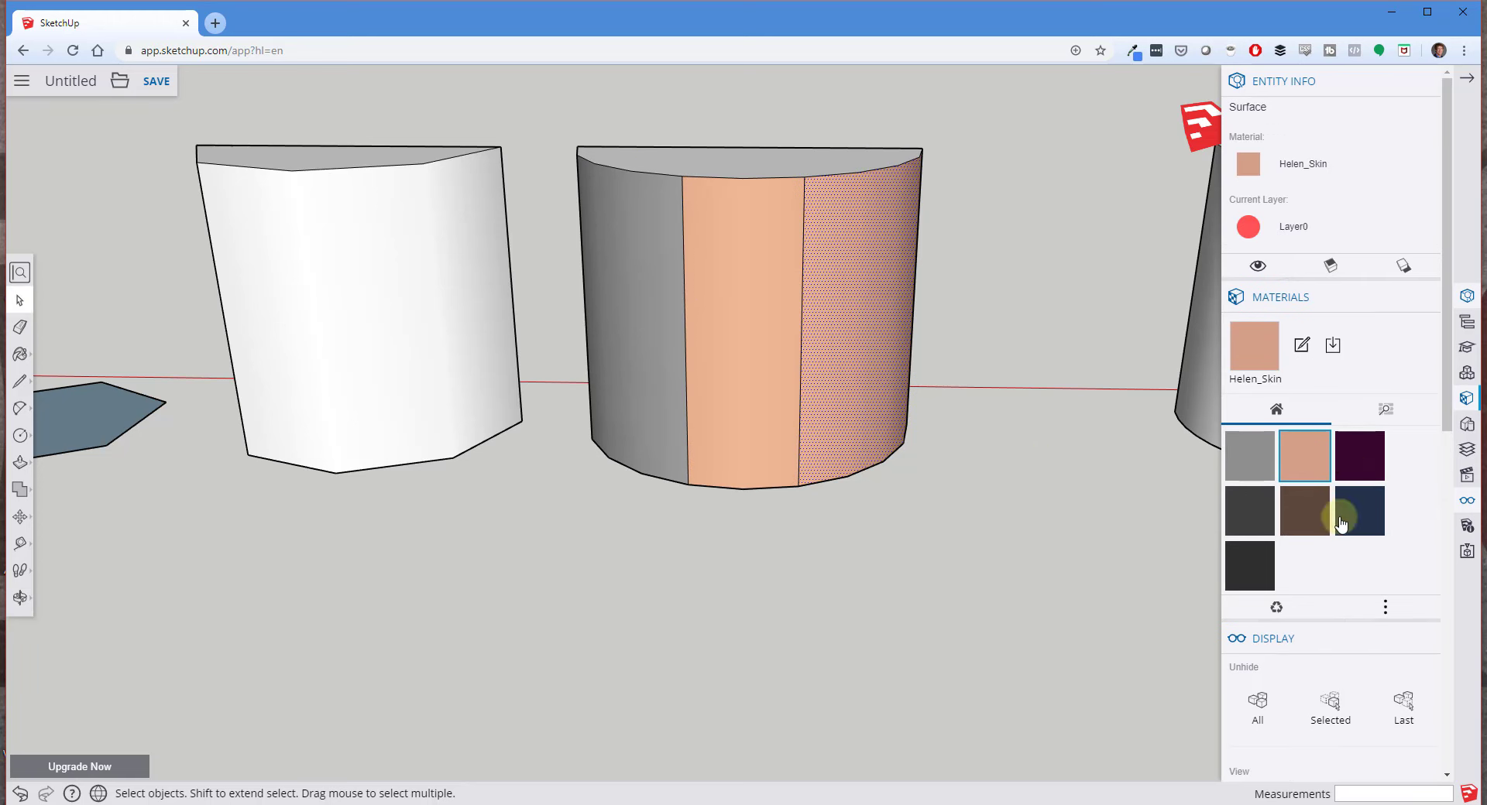
Paint the rightmost part of the 10-segment solid's curved surface with the Helen_Hair material.
click(1304, 511)
click(854, 276)
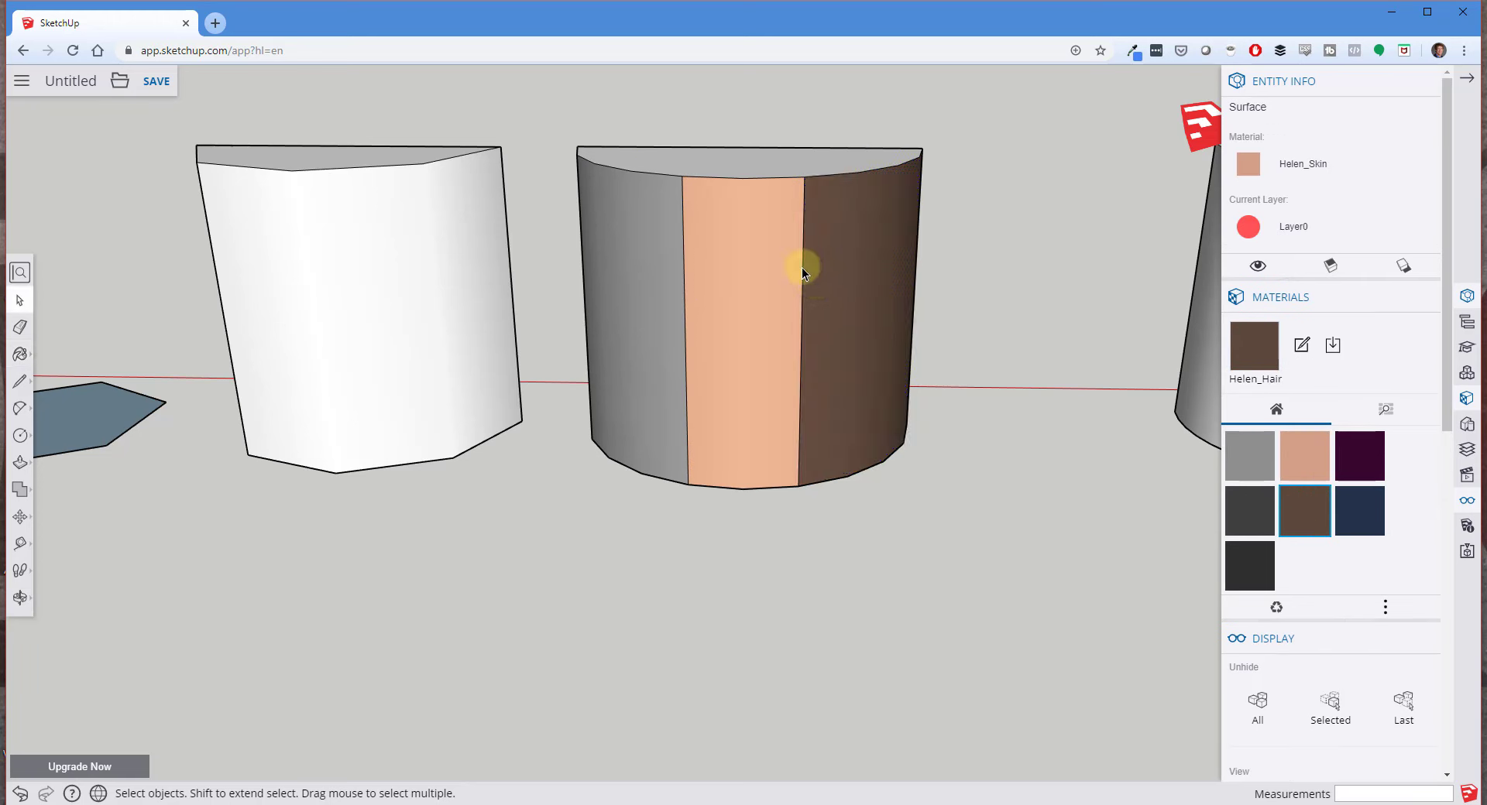
scroll(584, 233, down, 5)
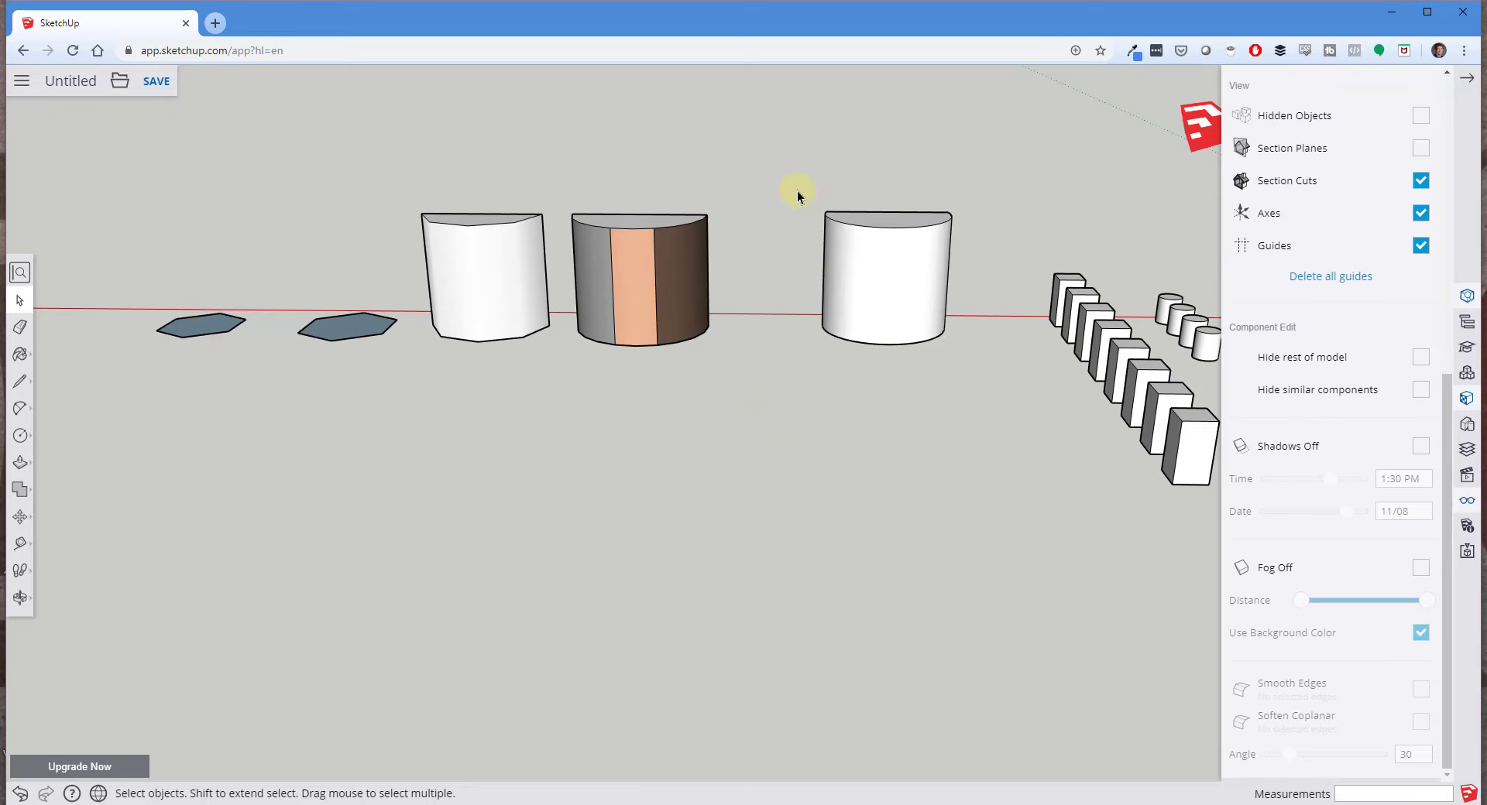
Select the whole white half-cylinder beside the painted solid, turn off Smooth Edges, and clear the selection to view its curved side.
middle_drag(1016, 316, 972, 240)
scroll(1040, 287, up, 2)
scroll(1035, 287, up, 2)
scroll(988, 264, down, 3)
scroll(962, 242, up, 3)
middle_drag(847, 262, 945, 281)
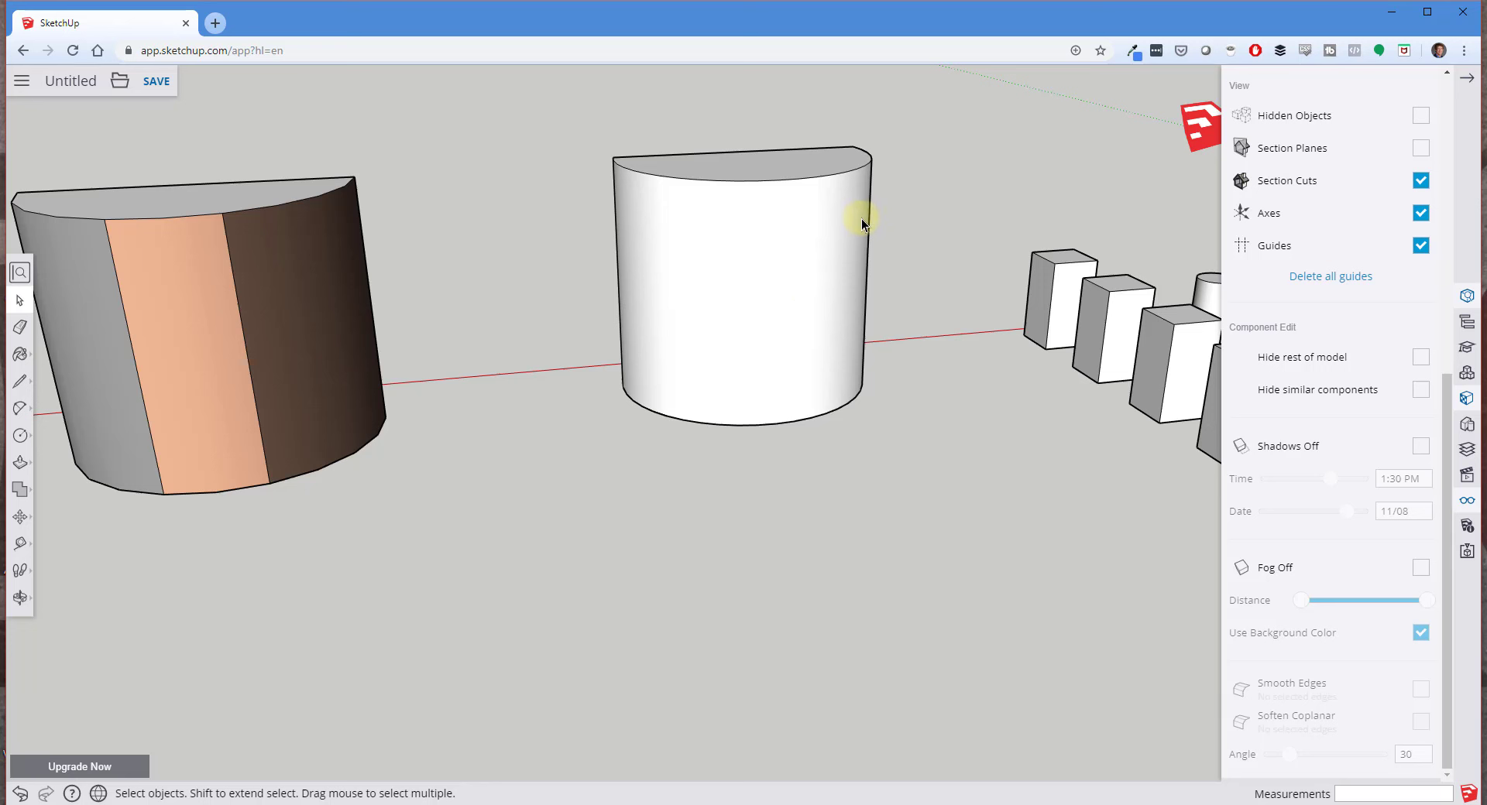
click(687, 247)
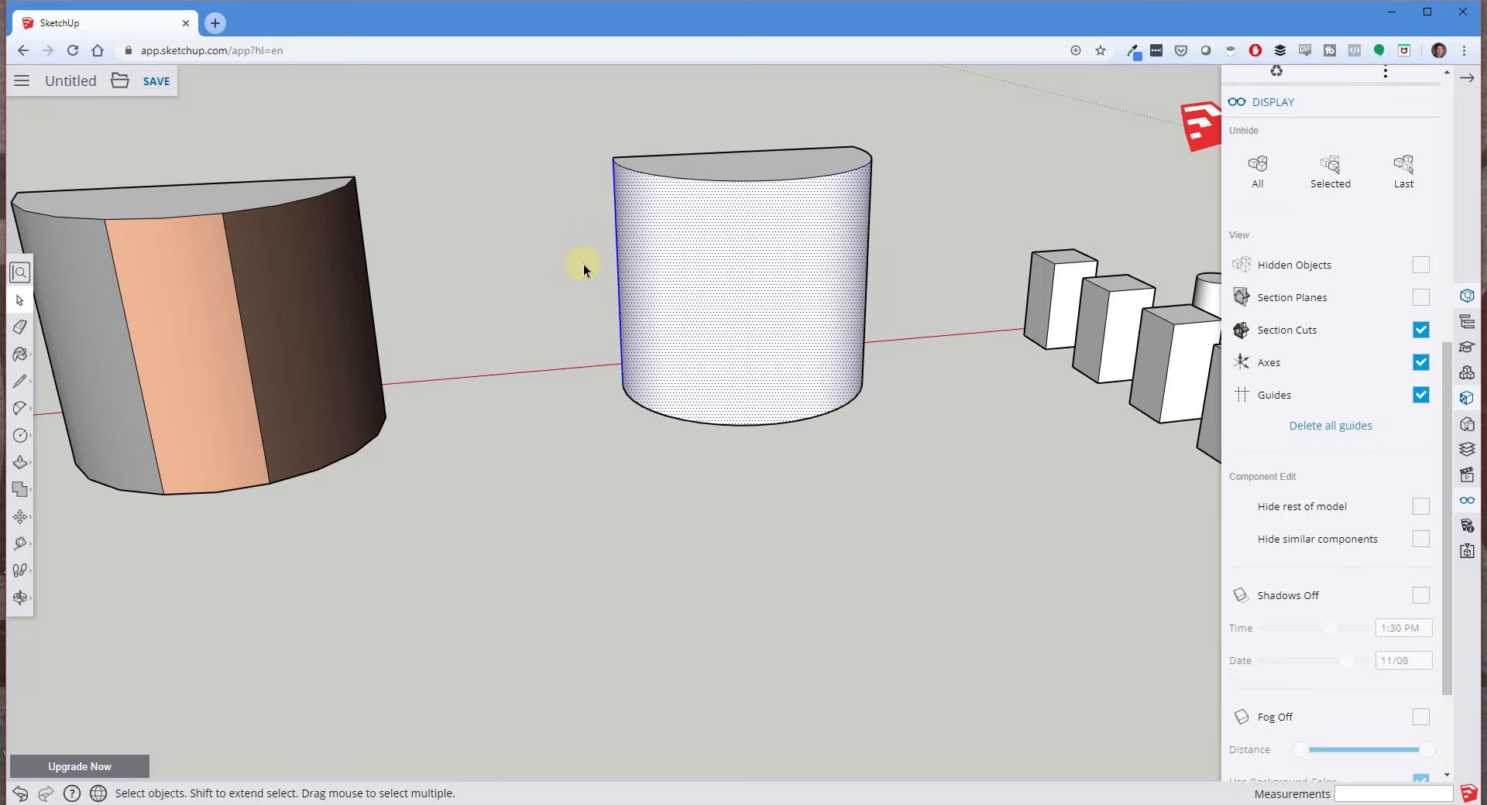
scroll(1361, 504, down, 2)
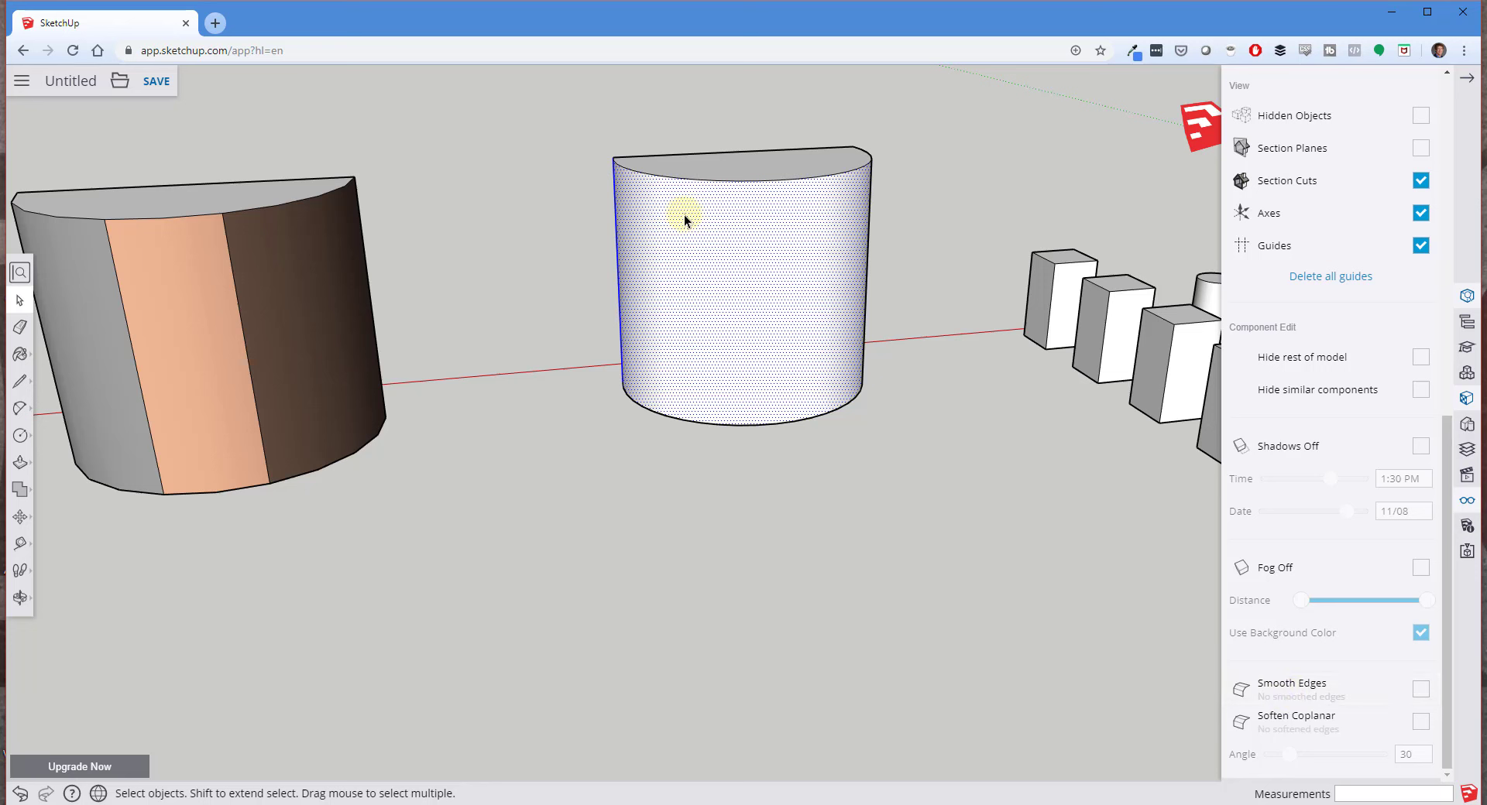
click(762, 245)
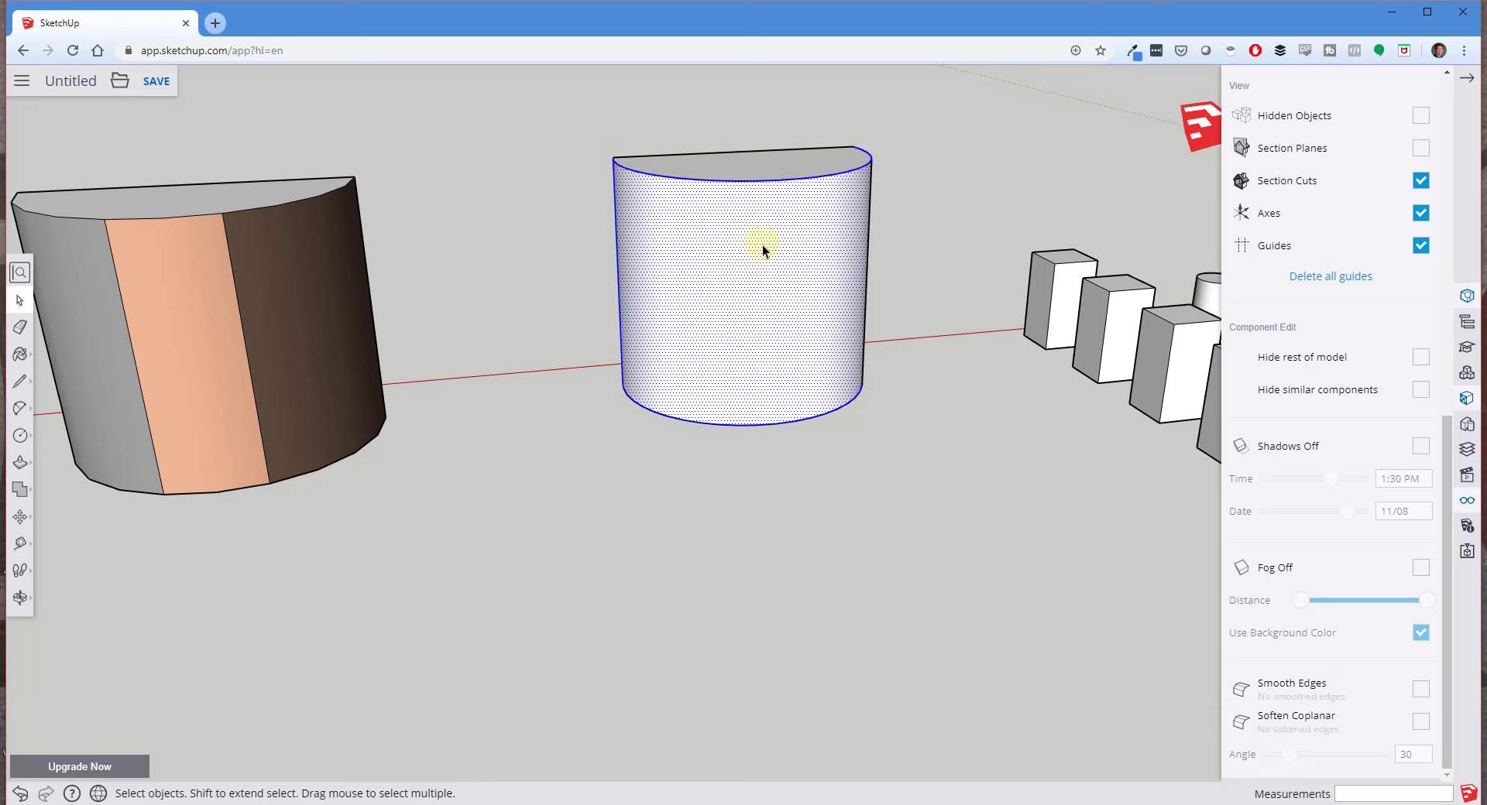
click(1305, 704)
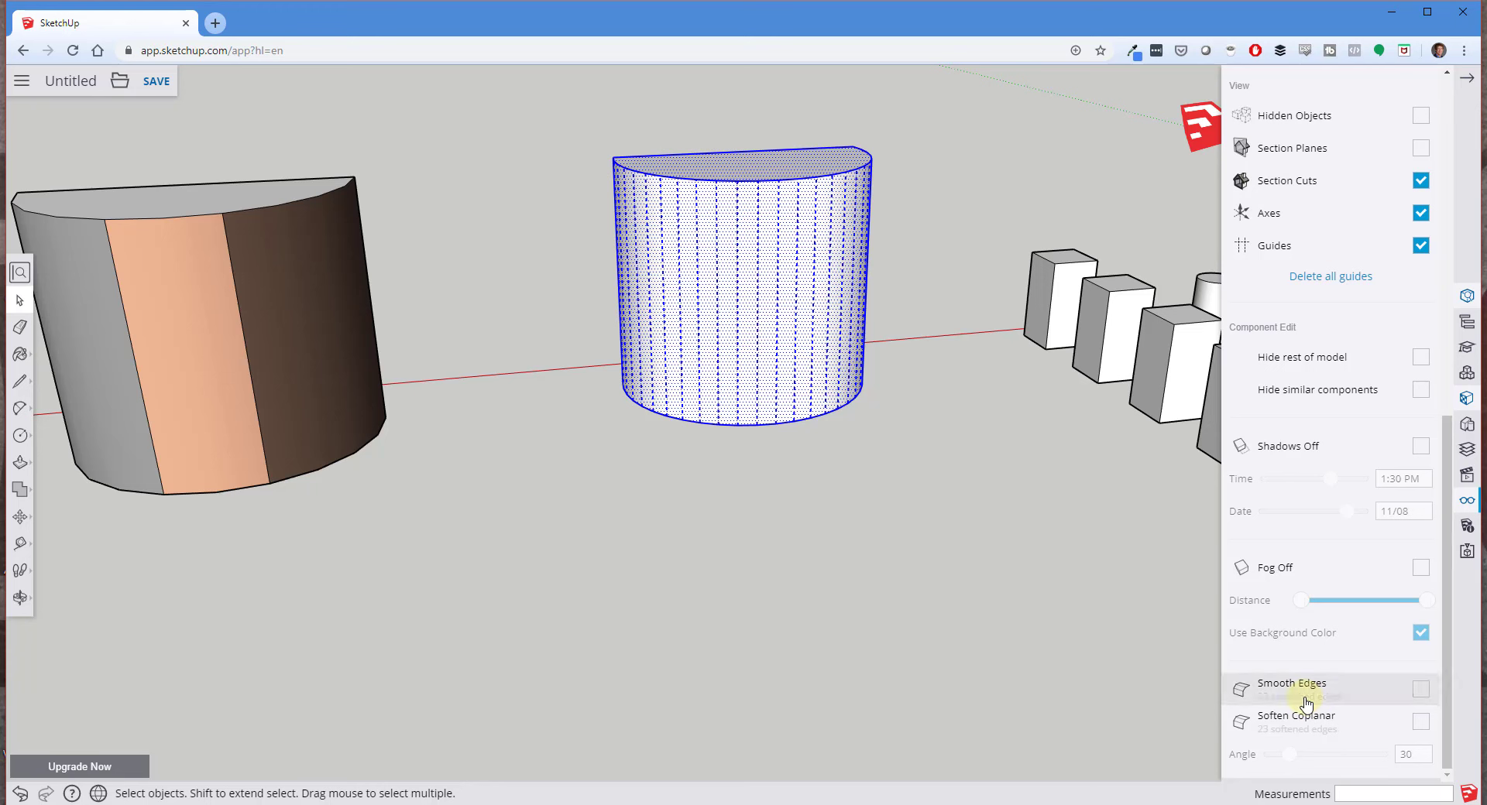
click(922, 306)
mouse_move(921, 306)
middle_down()
mouse_move(918, 275)
mouse_move(929, 288)
middle_up()
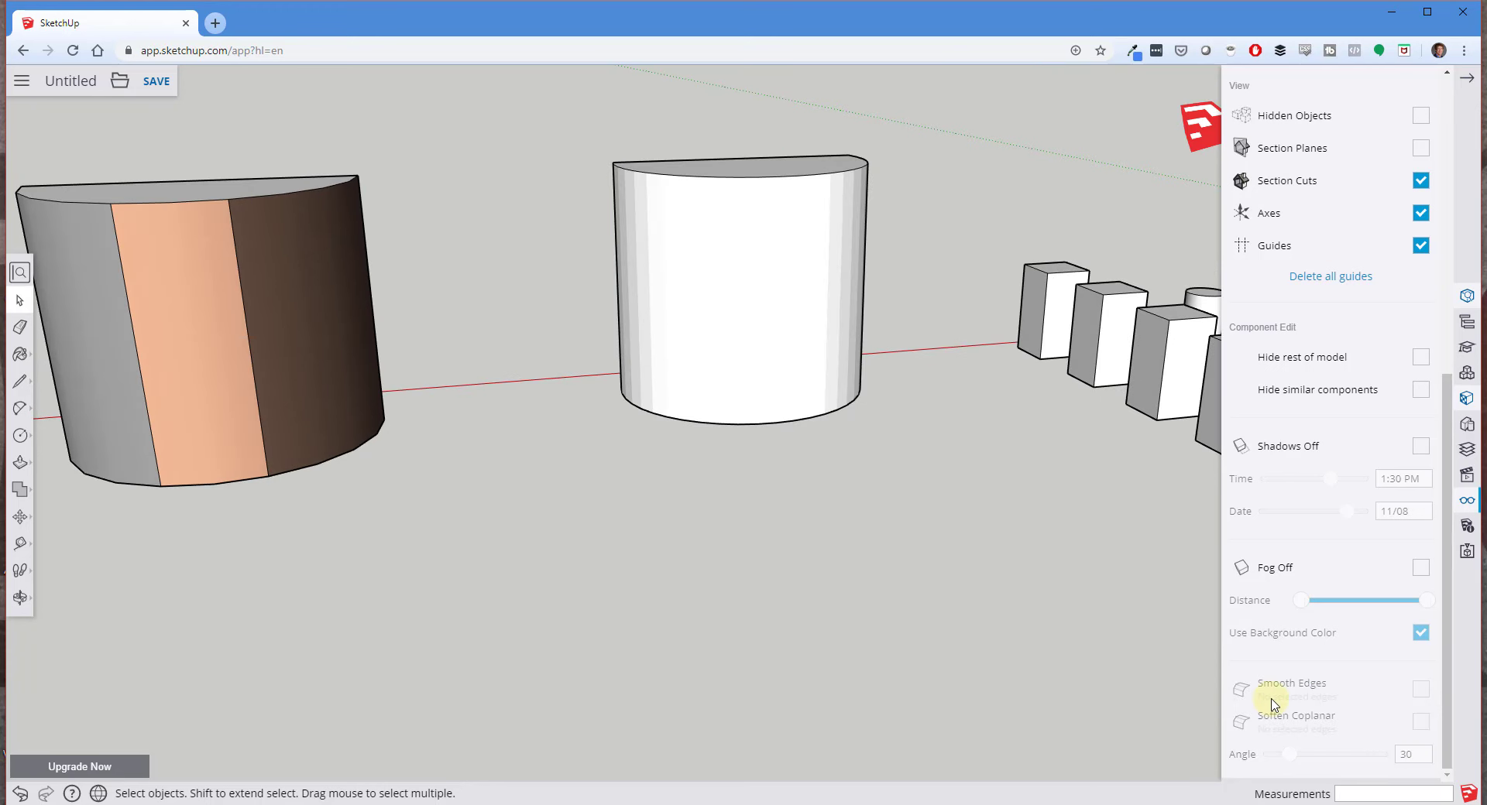
Select the whole white half-cylinder, turn on Smooth Edges and Soften Coplanar, and view the curved side unselected.
triple_click(765, 272)
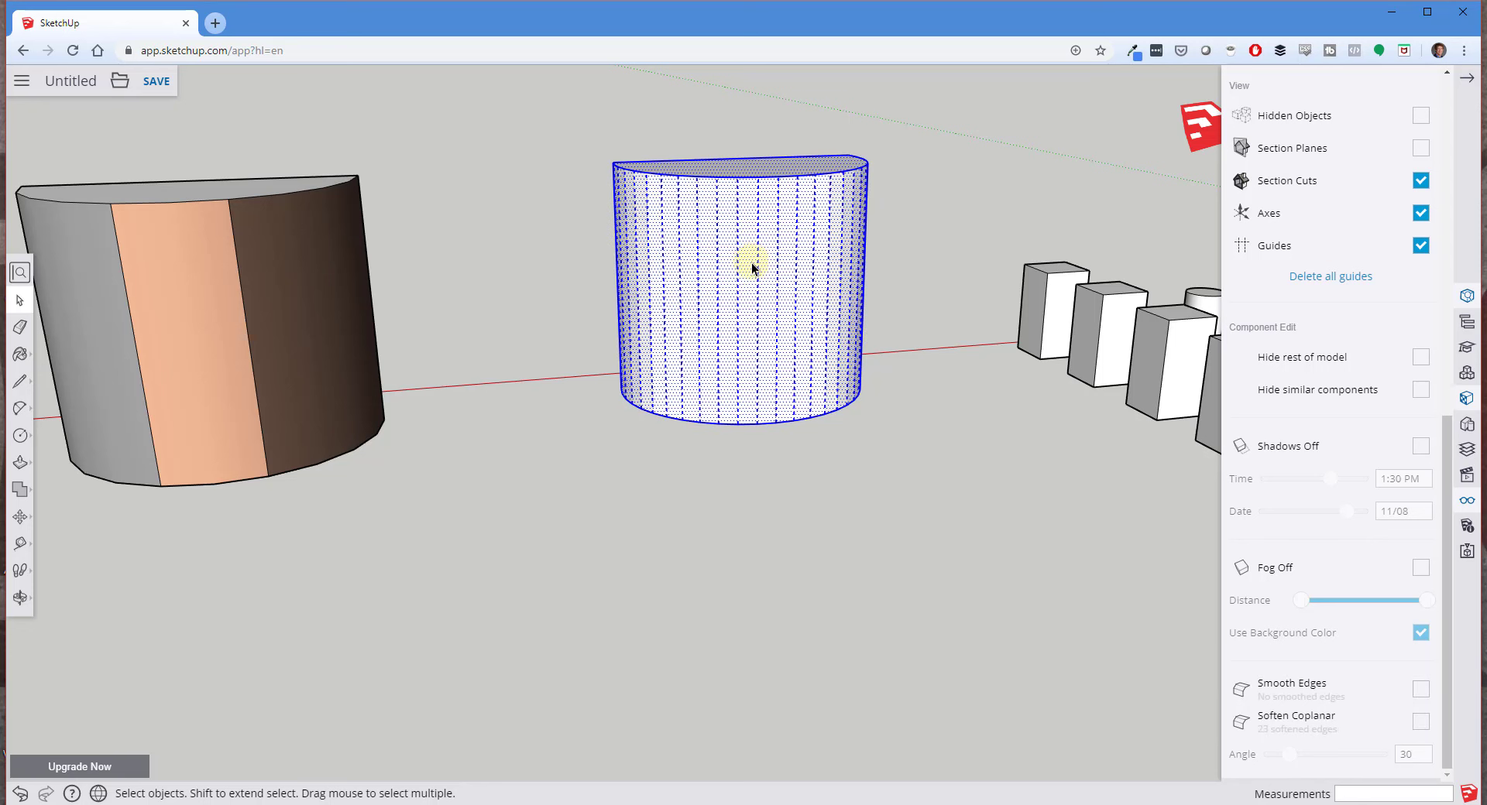
click(1296, 691)
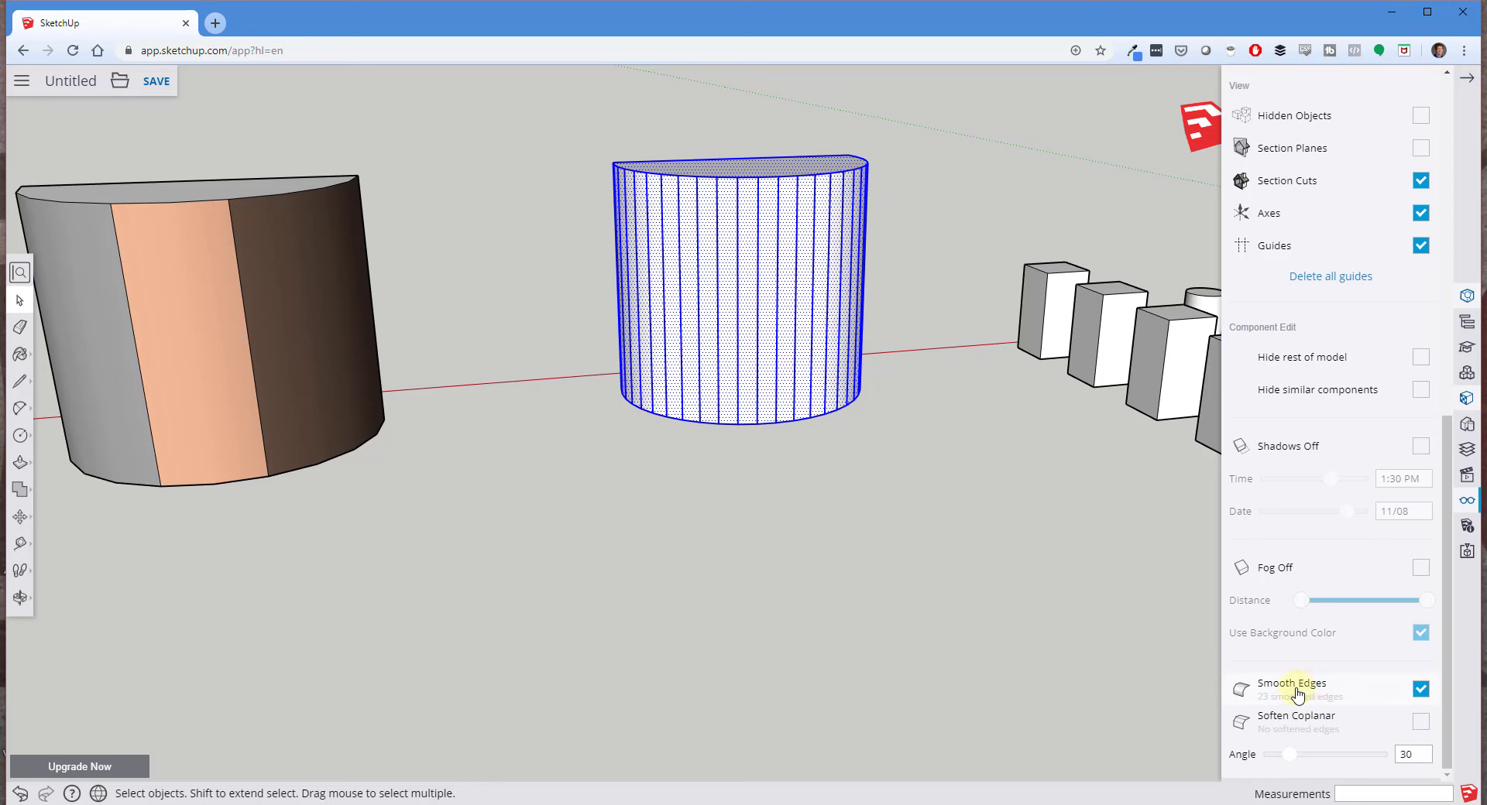
click(1297, 726)
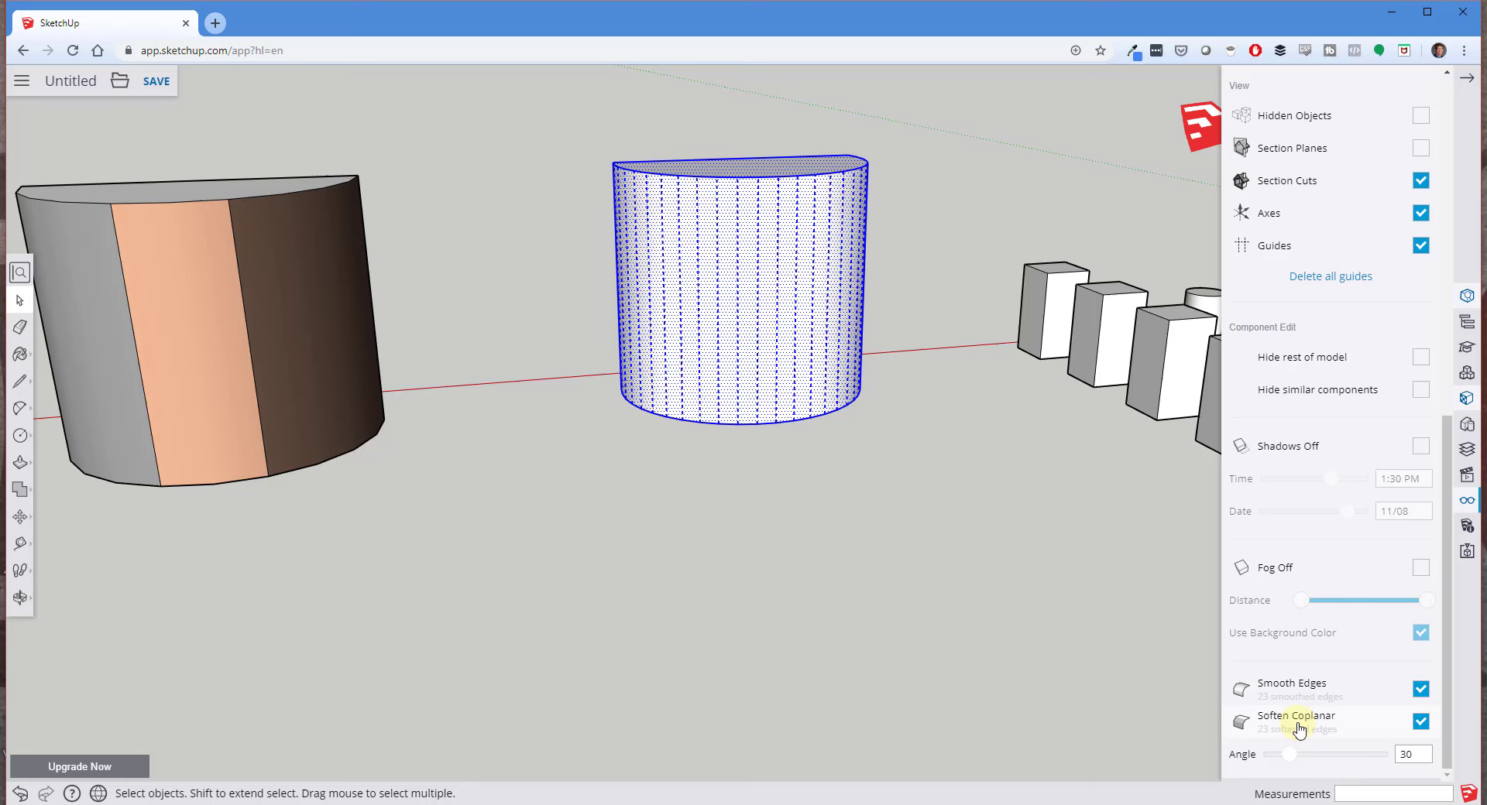
click(917, 315)
middle_drag(791, 263, 533, 216)
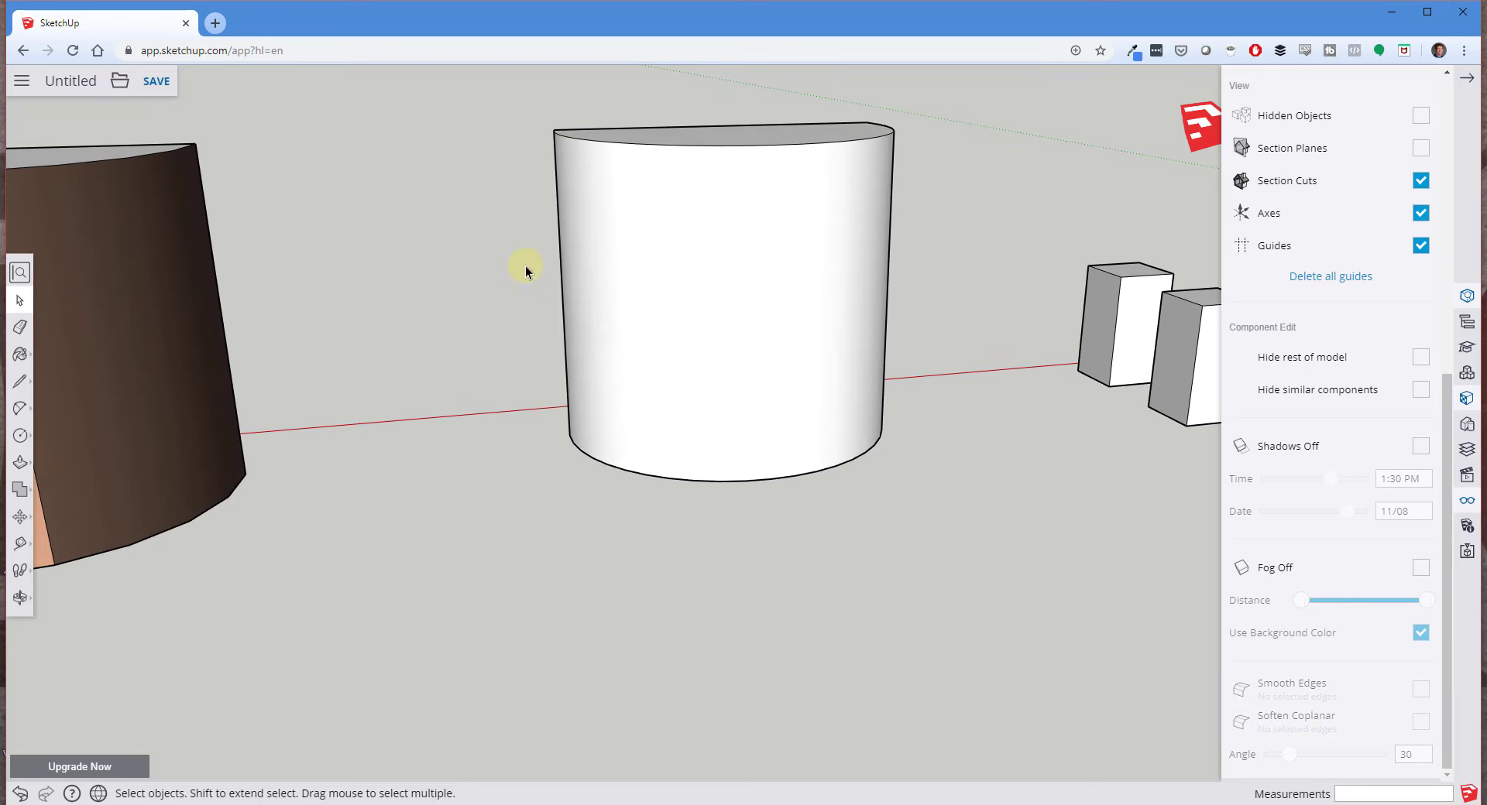
Reselect the white half-cylinder, apply Soften Coplanar with Smooth Edges off, and inspect the curved side with nothing selected.
triple_click(764, 263)
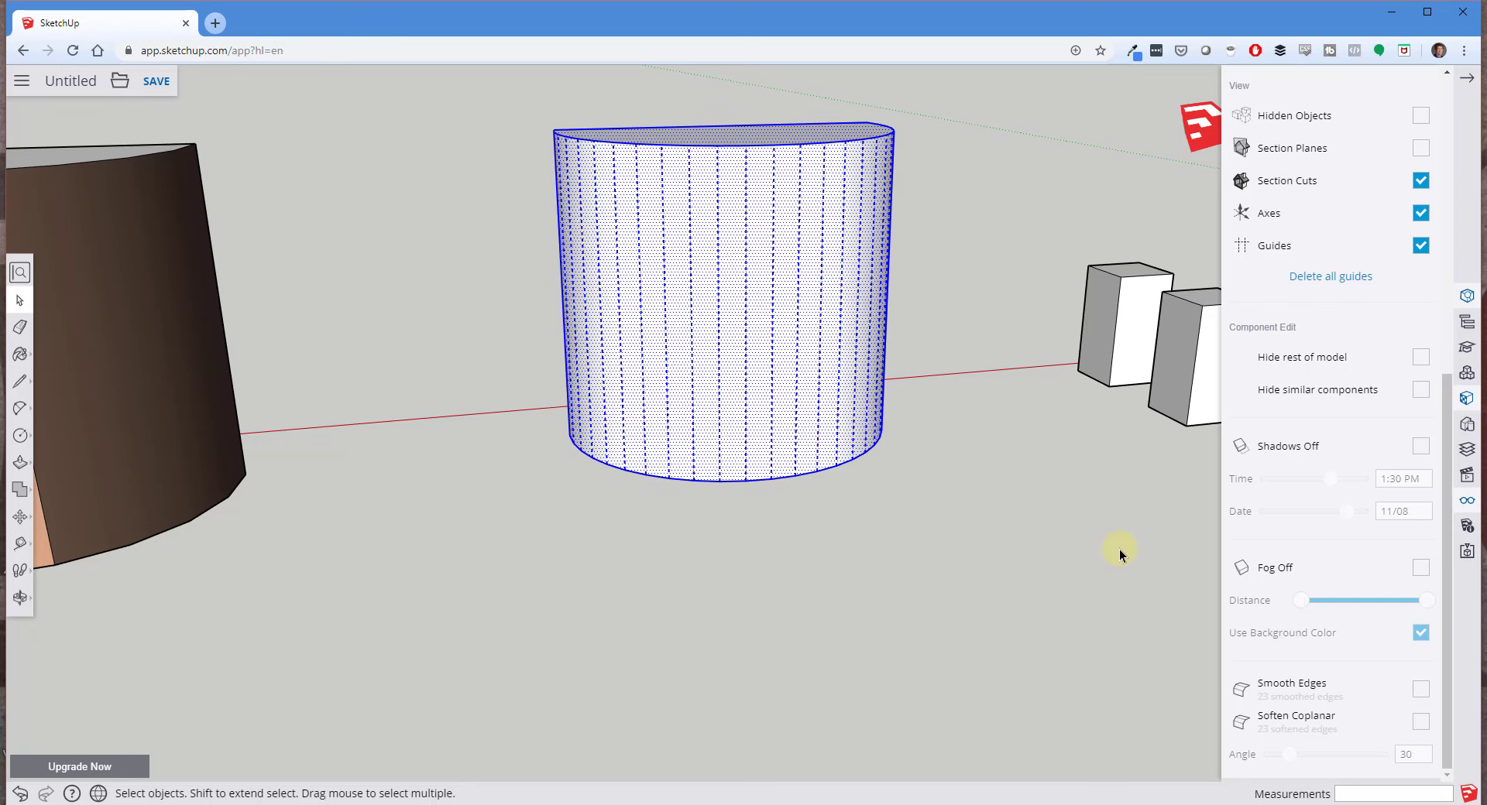
click(1308, 727)
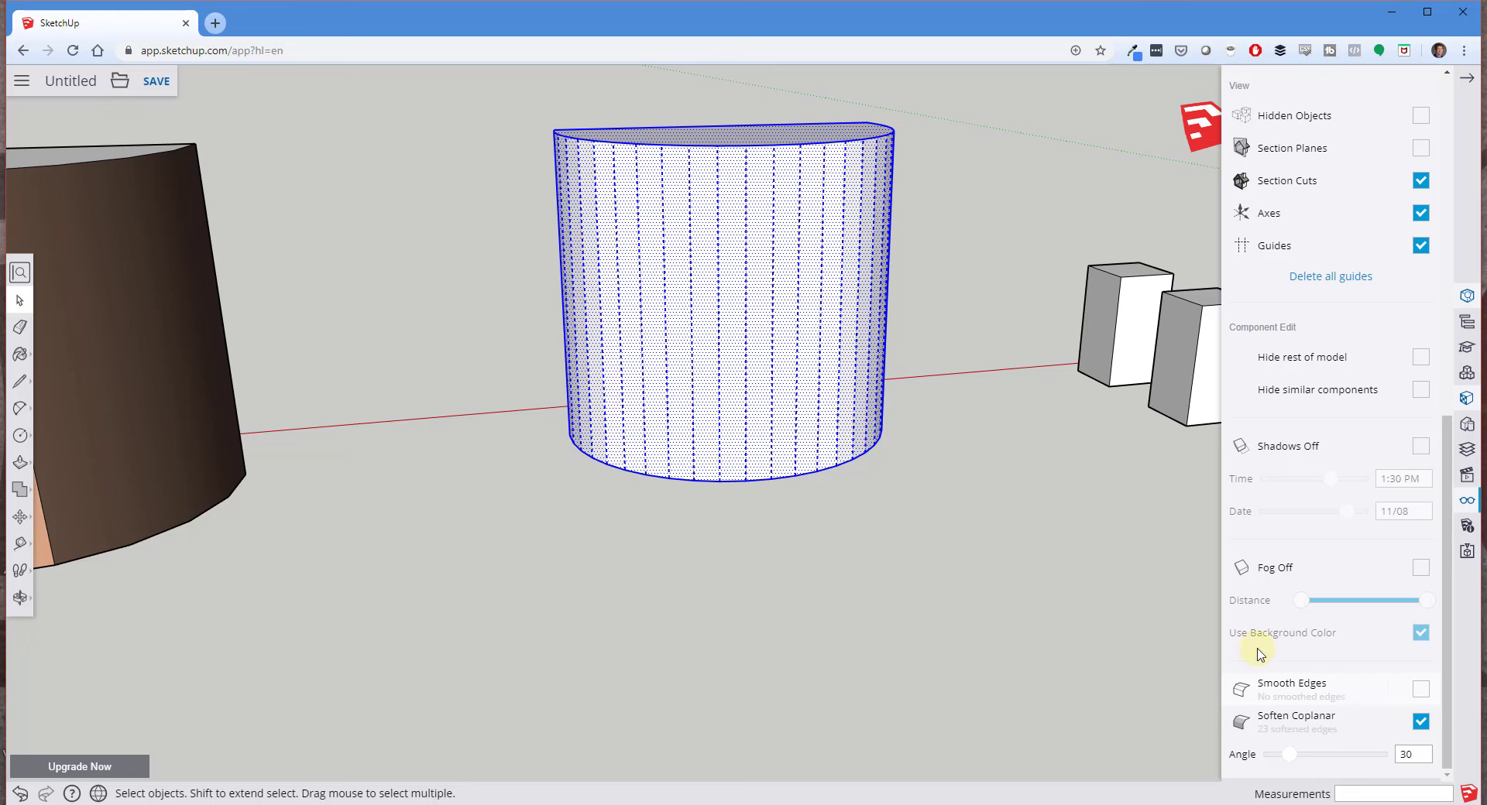
click(937, 285)
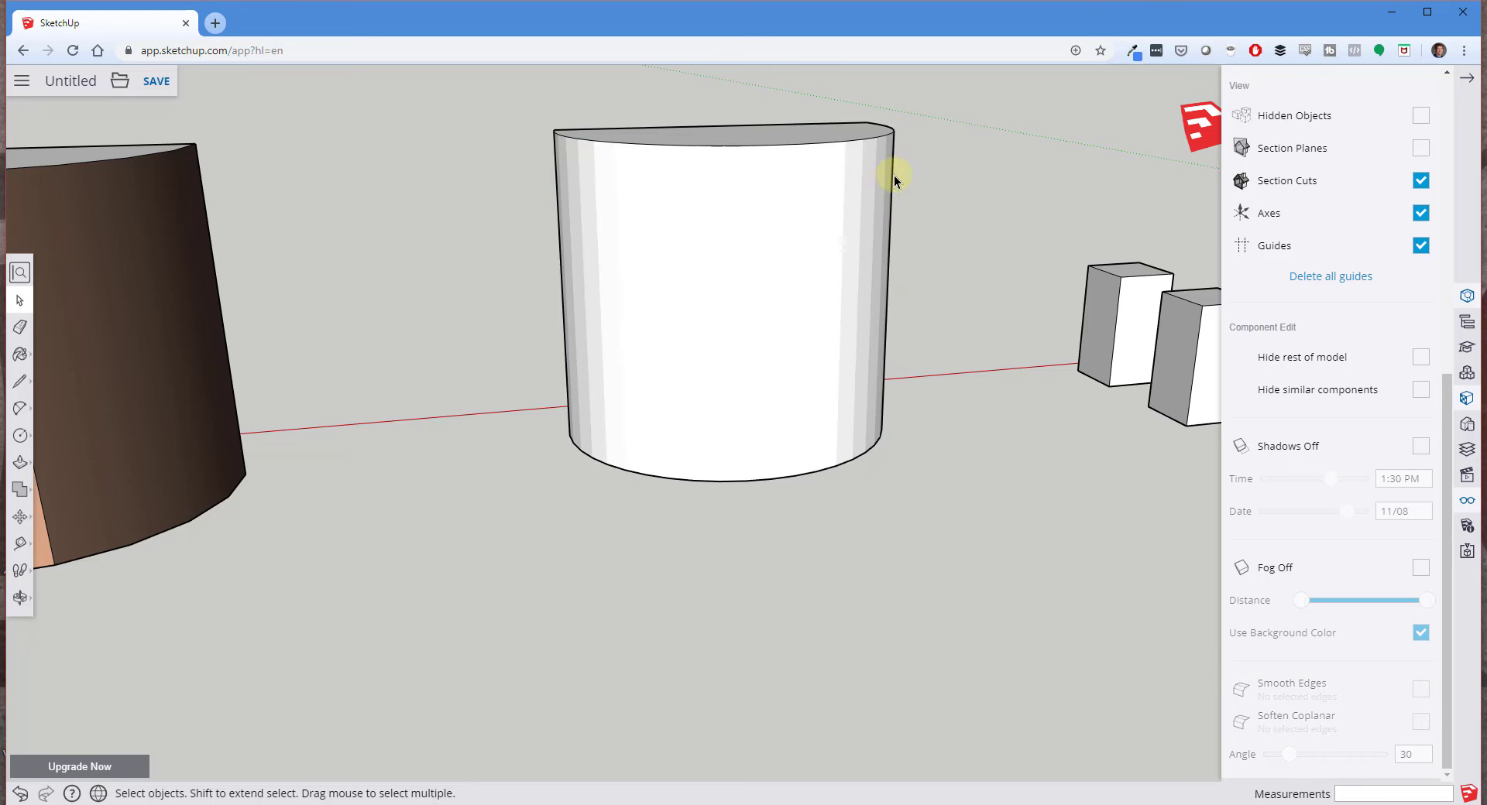
middle_drag(886, 179, 914, 135)
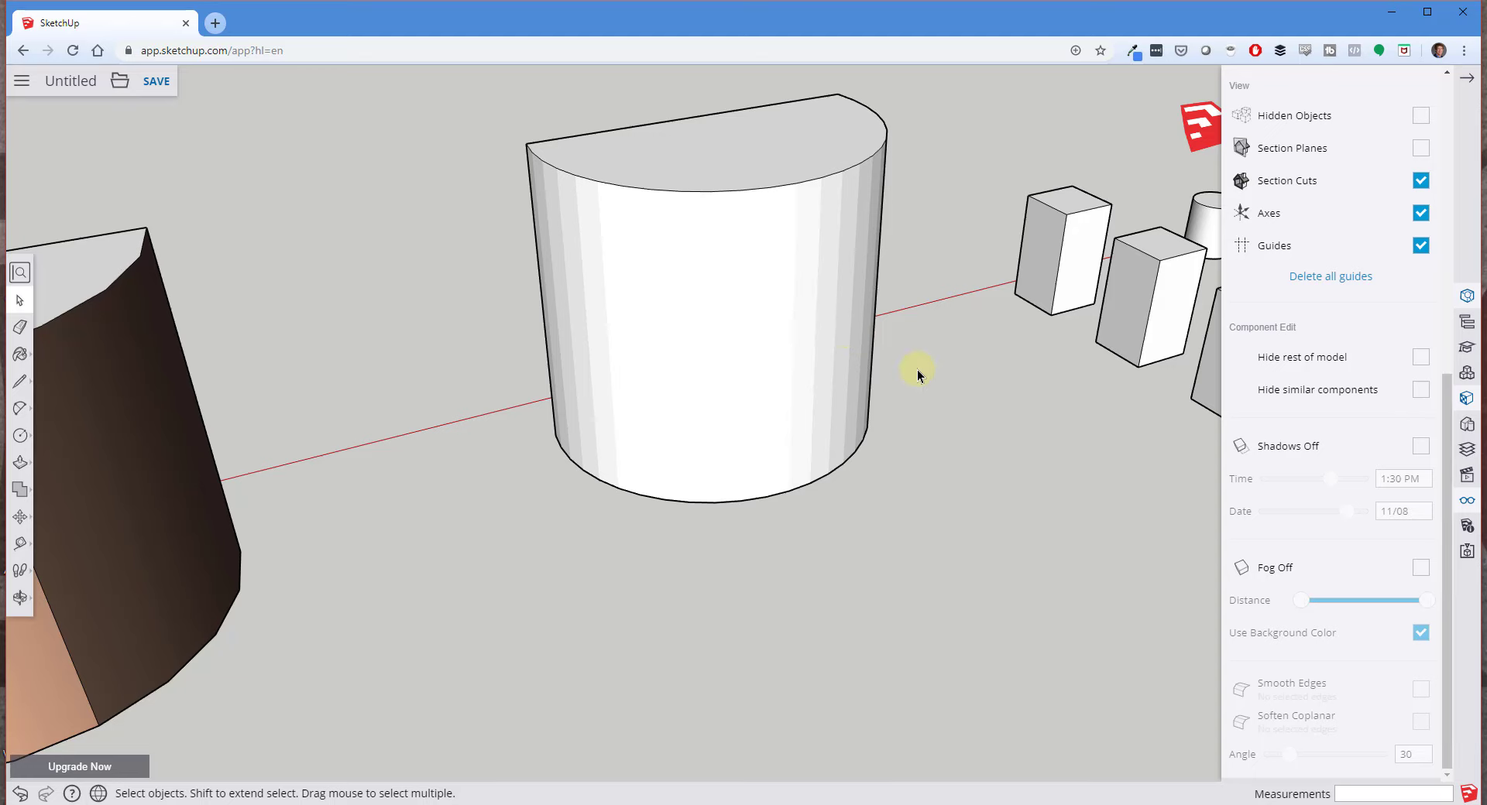
middle_drag(917, 370, 802, 202)
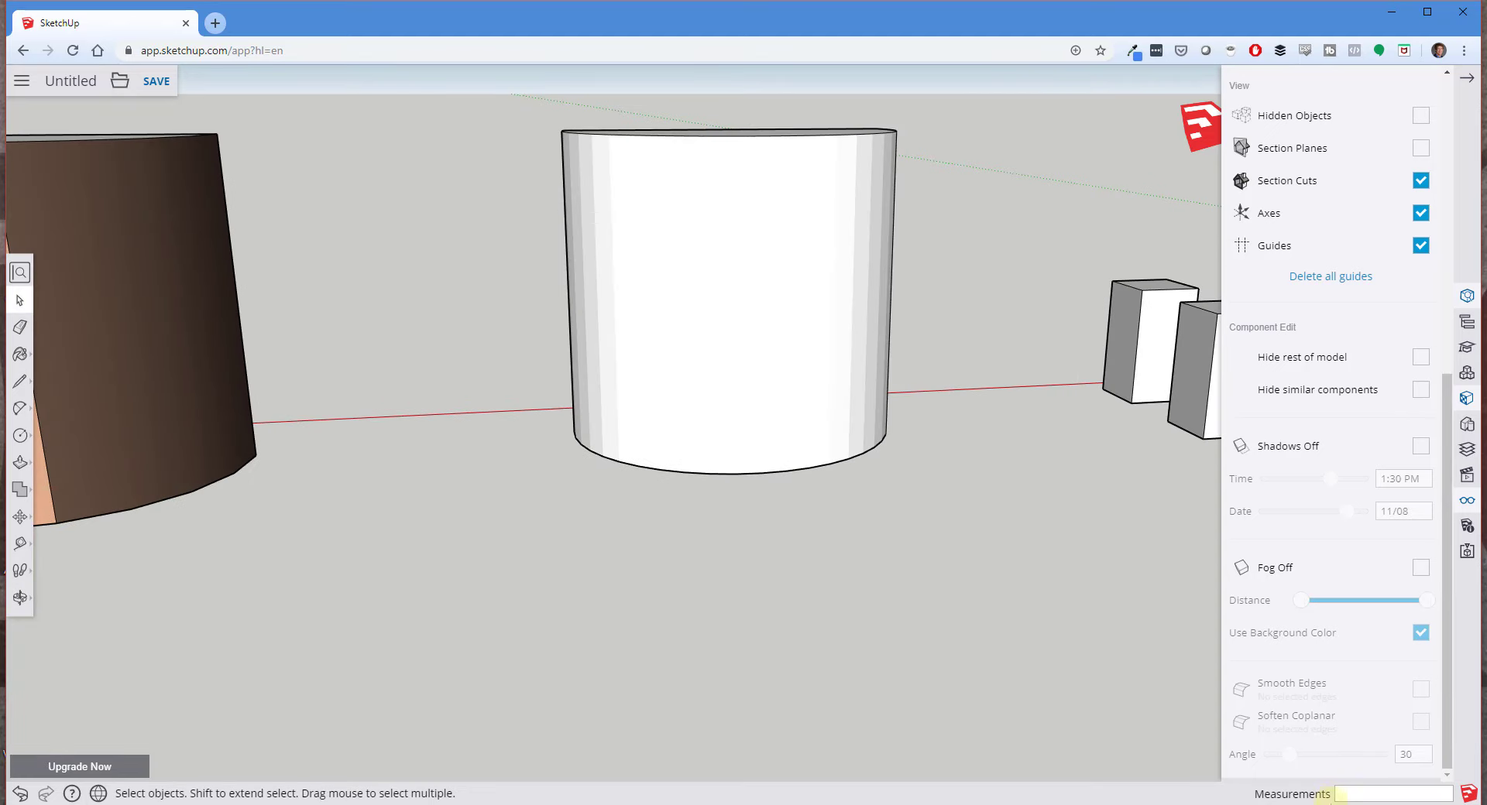
Apply both Smooth Edges and Soften Coplanar to the entire white half-cylinder, then clear the selection and inspect the curved side.
double_click(764, 287)
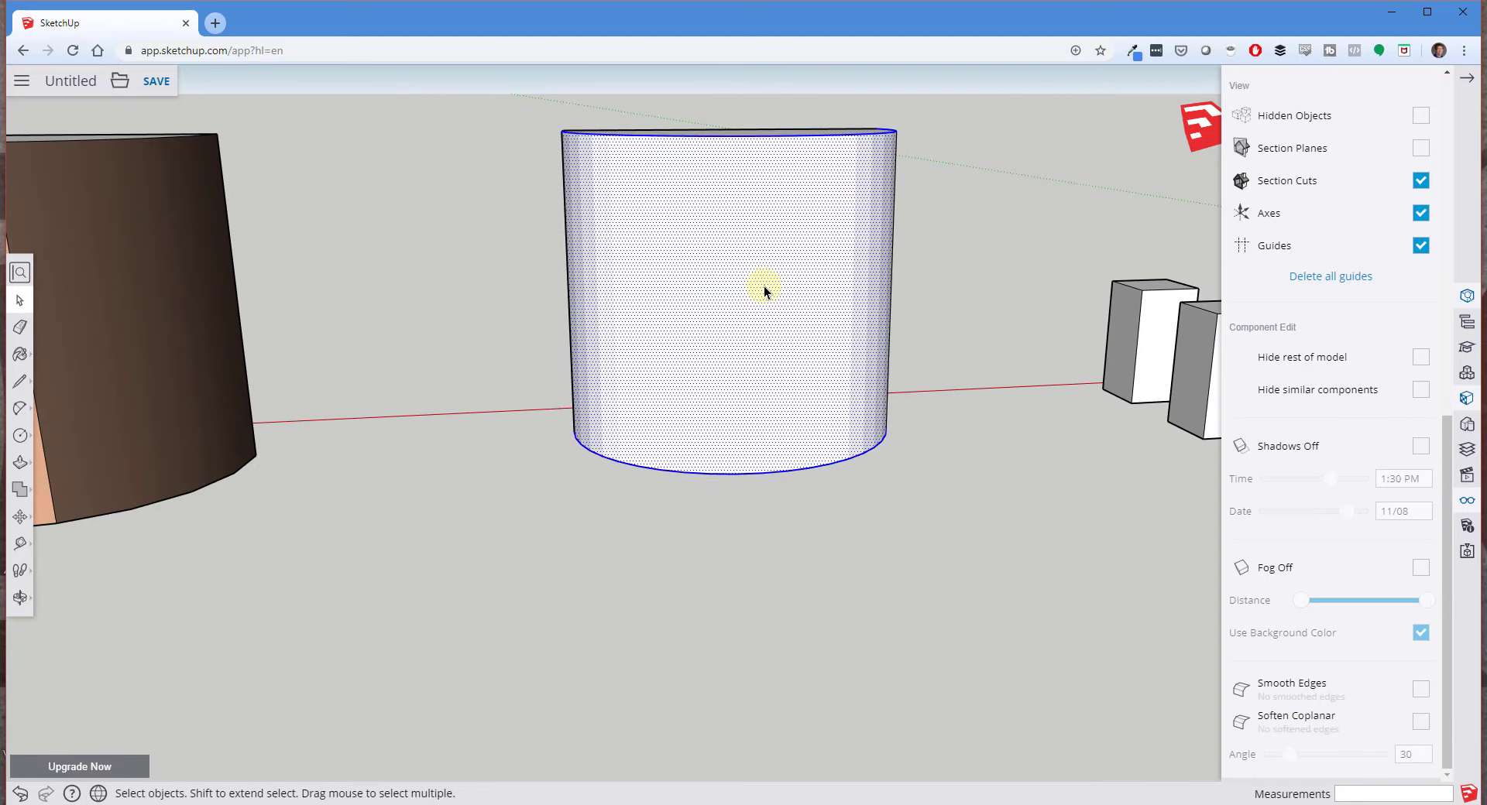
click(763, 286)
click(1311, 691)
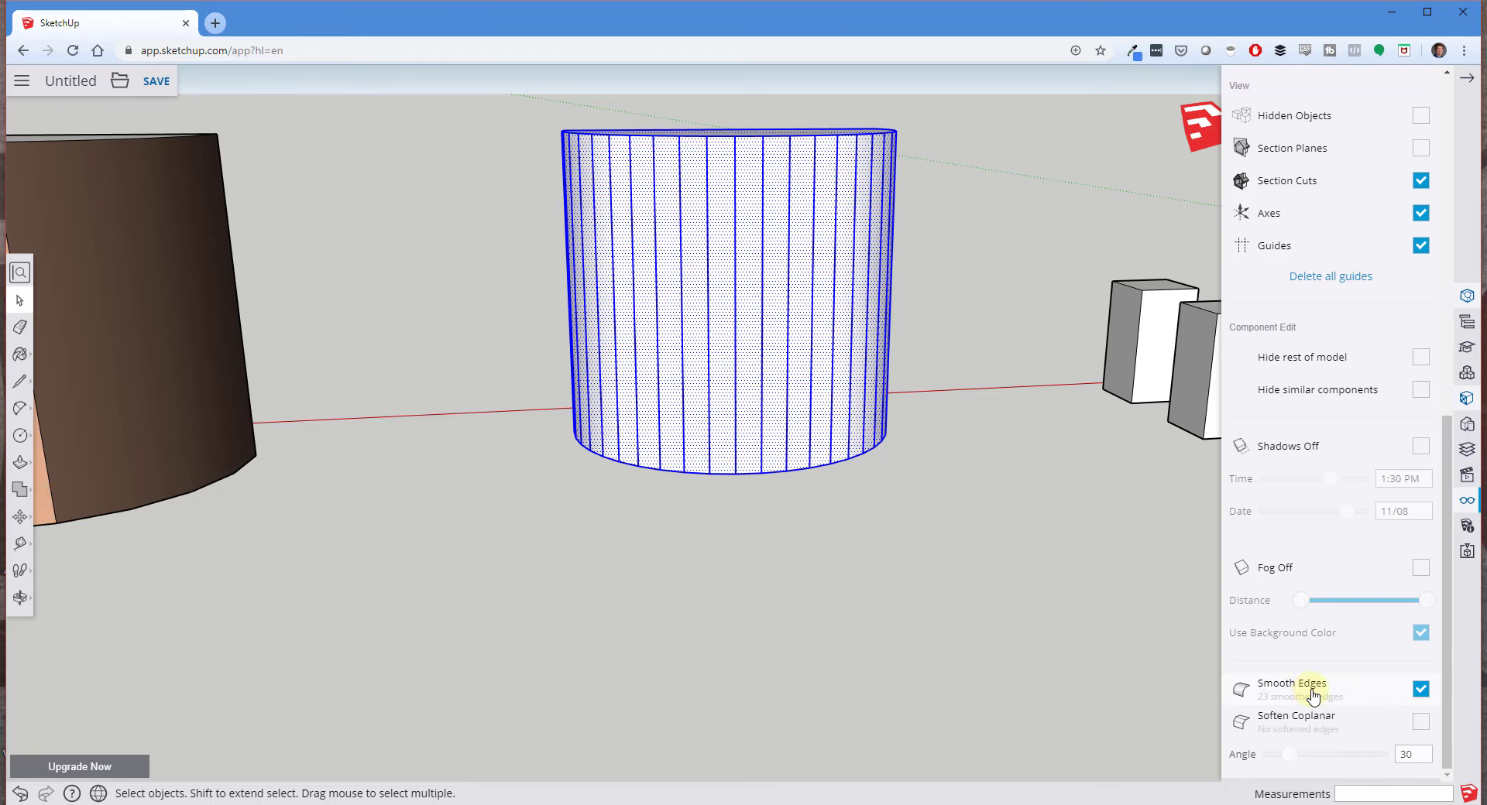
click(1316, 727)
click(1014, 318)
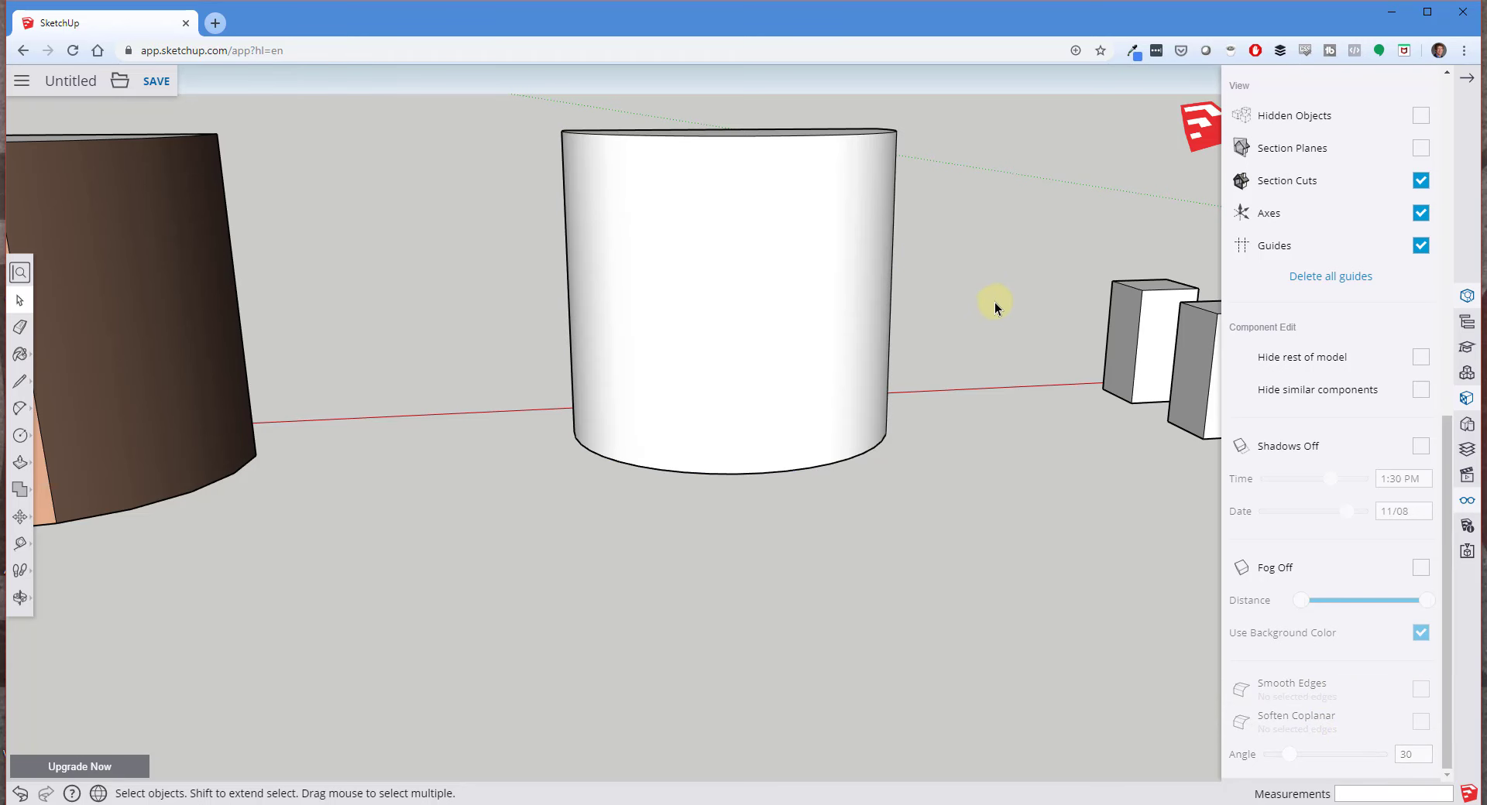
middle_drag(994, 302, 975, 226)
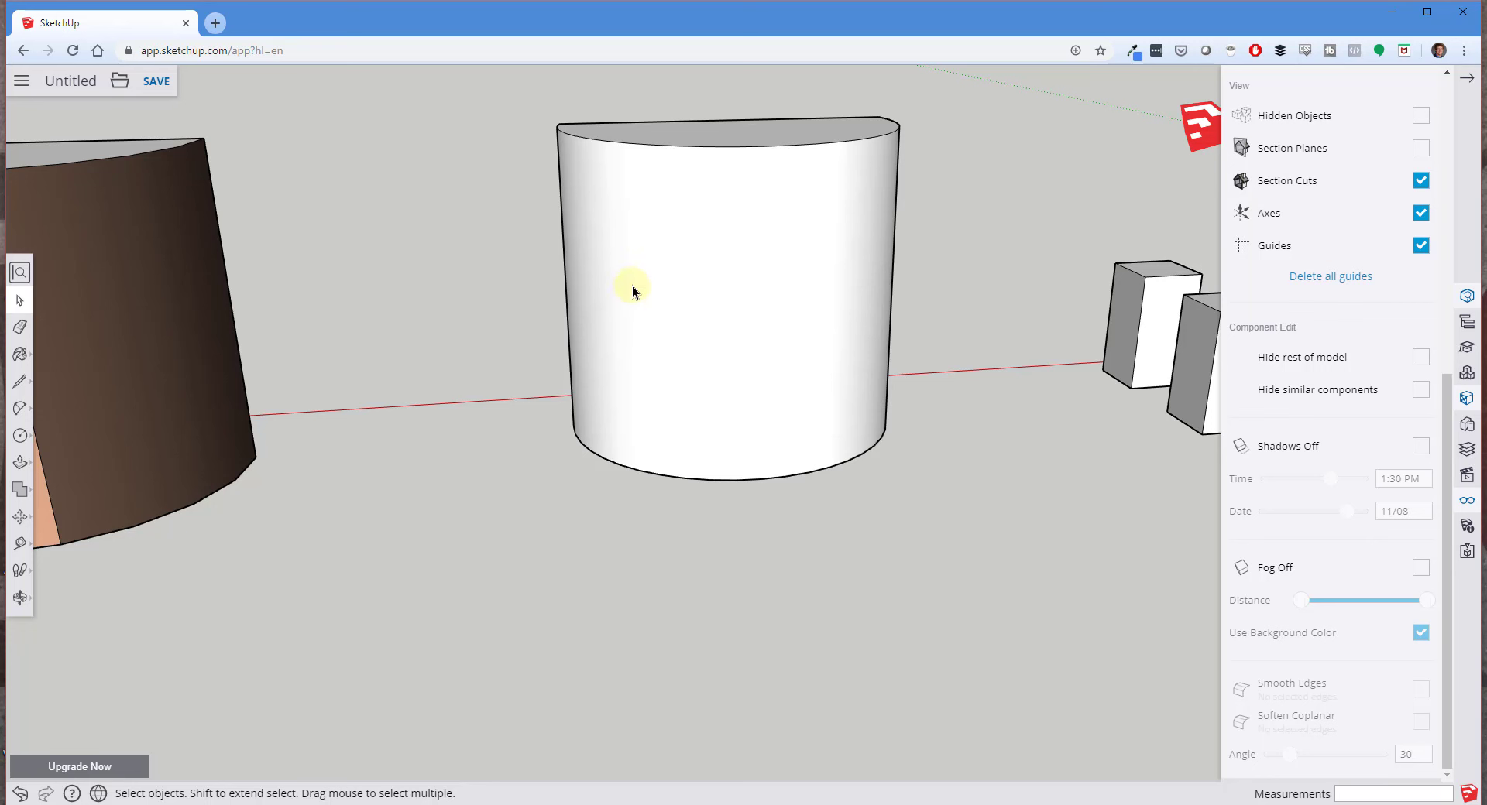